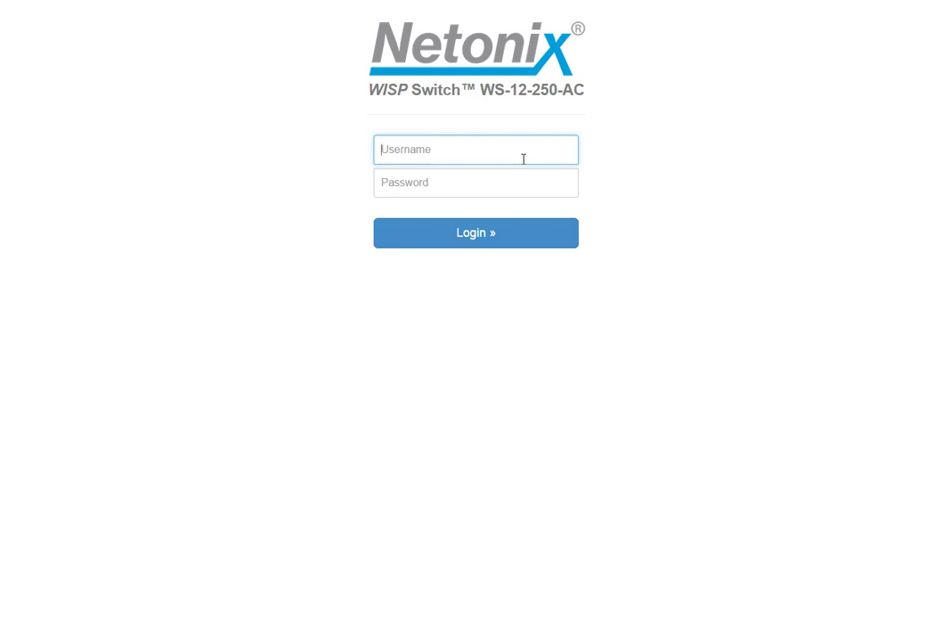
# Step: Sign in to the WS-12-250-AC switch with the autocompleted username and the account password
pyautogui.click(539, 156)
pyautogui.press('Tab')
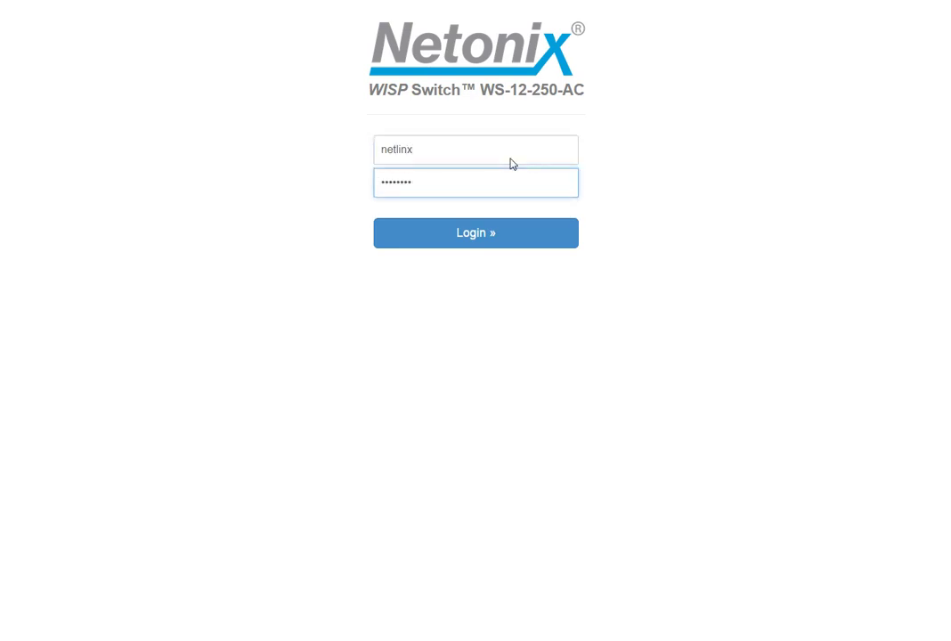
pyautogui.press('Return')
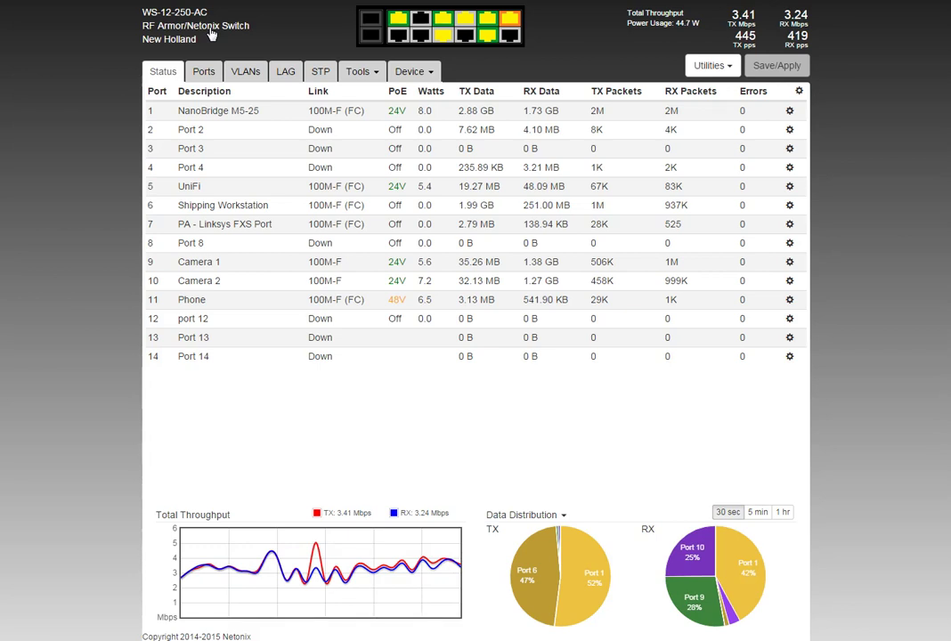
pyautogui.click(158, 36)
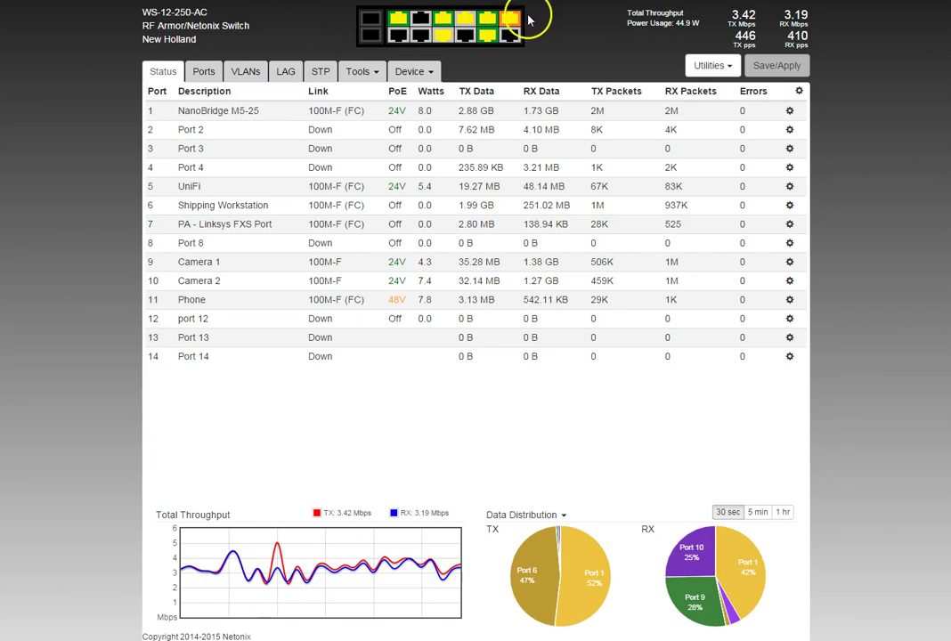
pyautogui.moveTo(374, 43)
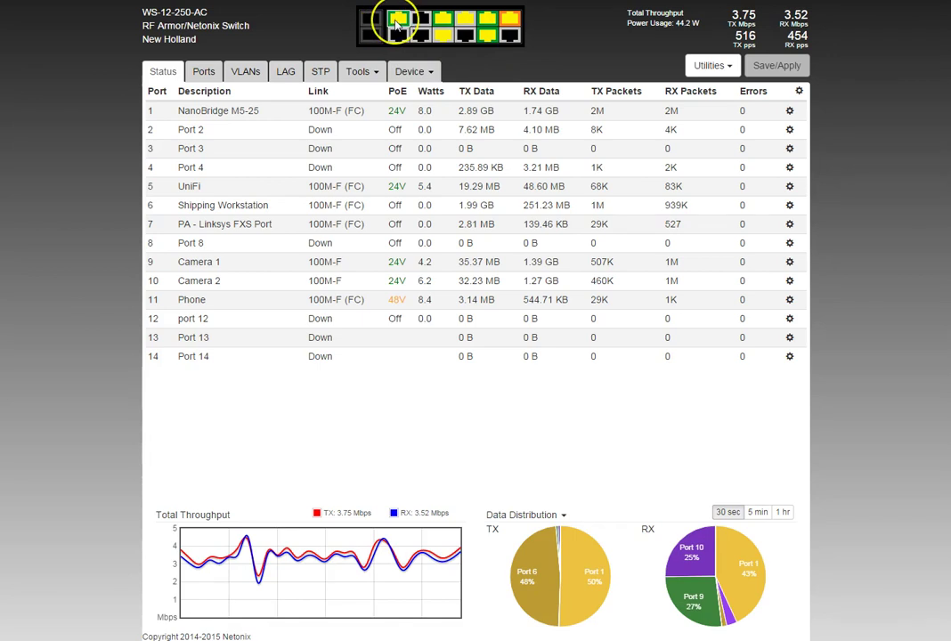
pyautogui.moveTo(398, 27)
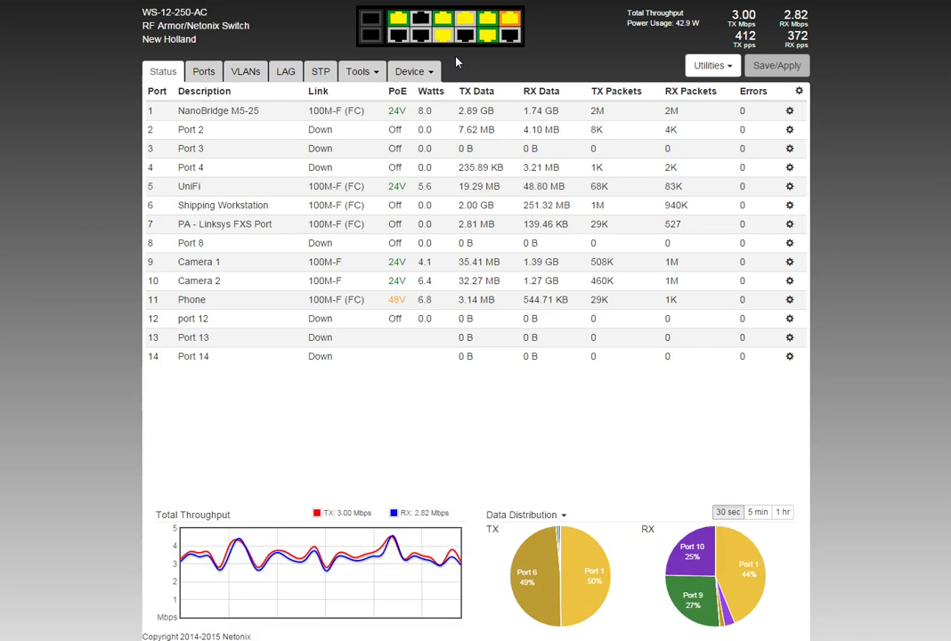
pyautogui.click(434, 49)
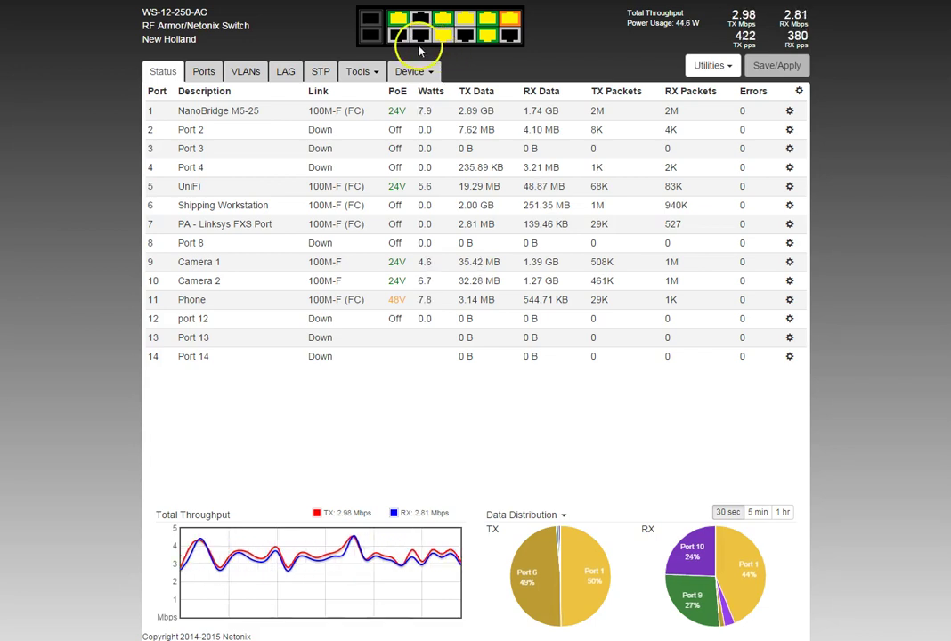
pyautogui.click(397, 20)
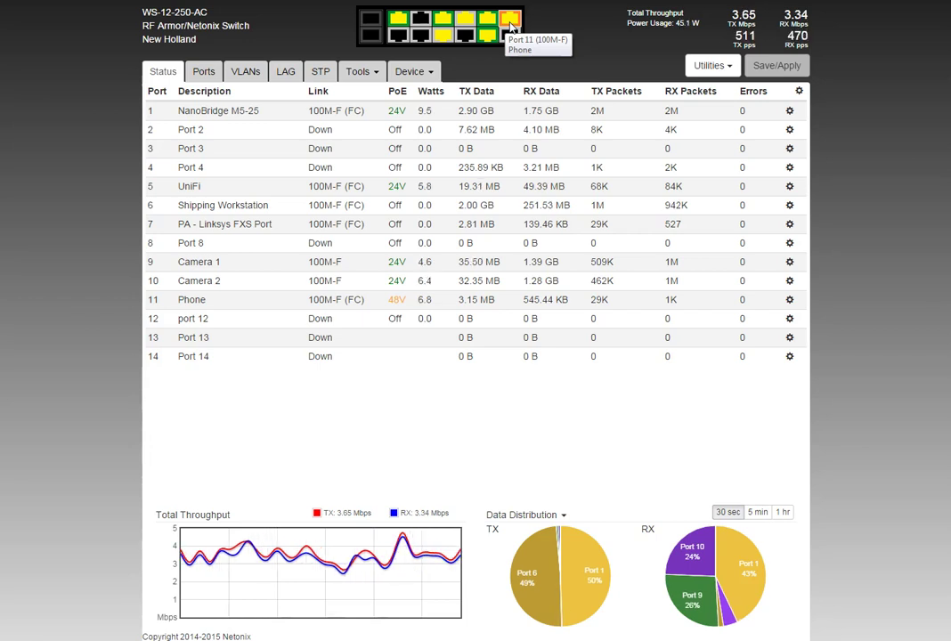
pyautogui.click(505, 24)
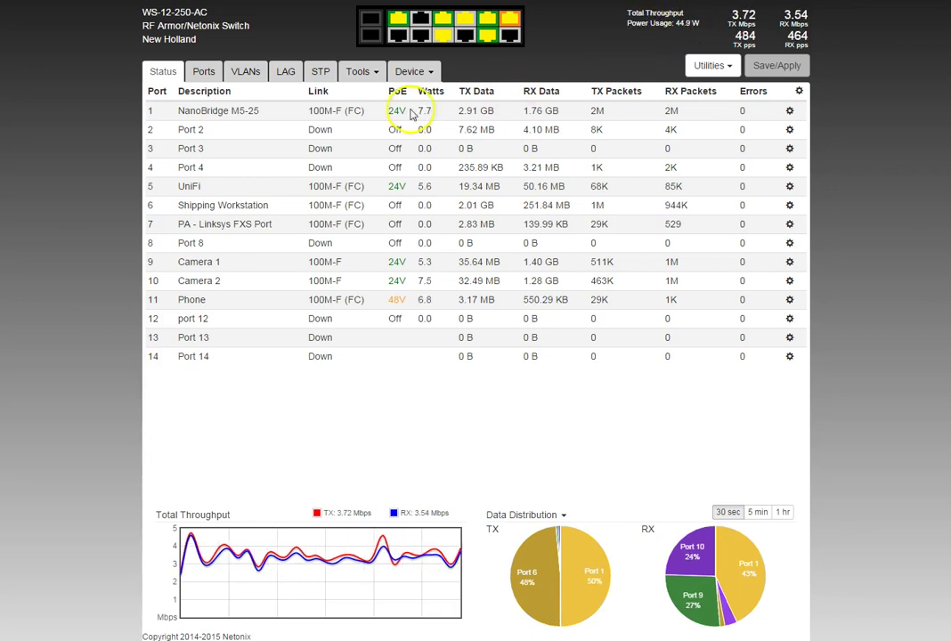
# Step: Select port 1 (NanoBridge M5-25) in the Status table to chart its own traffic
pyautogui.click(437, 113)
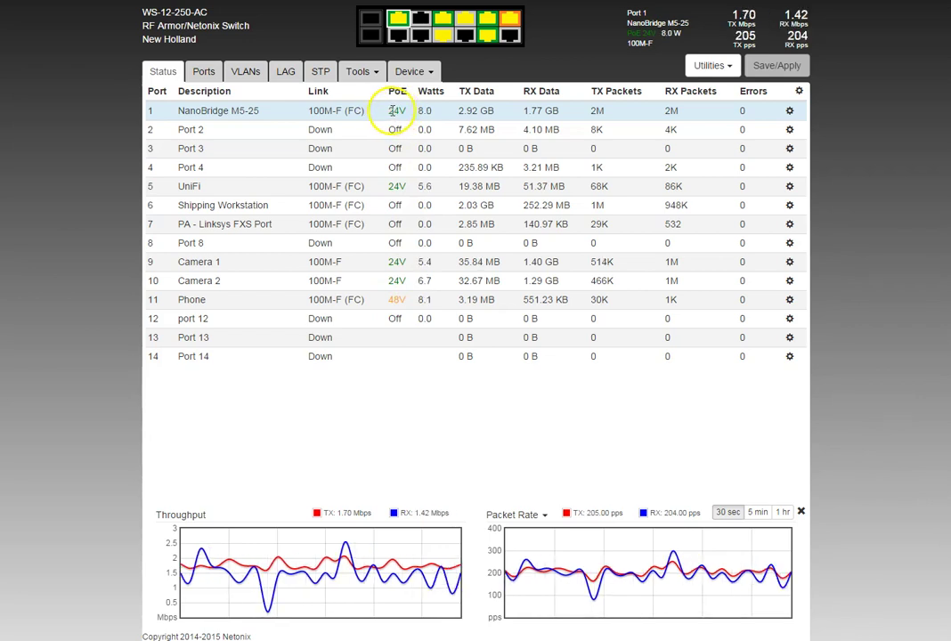
# Step: Inspect ports 5 (UniFi) and 6 (Shipping Workstation), then deselect to show switch-wide totals
pyautogui.doubleClick(401, 185)
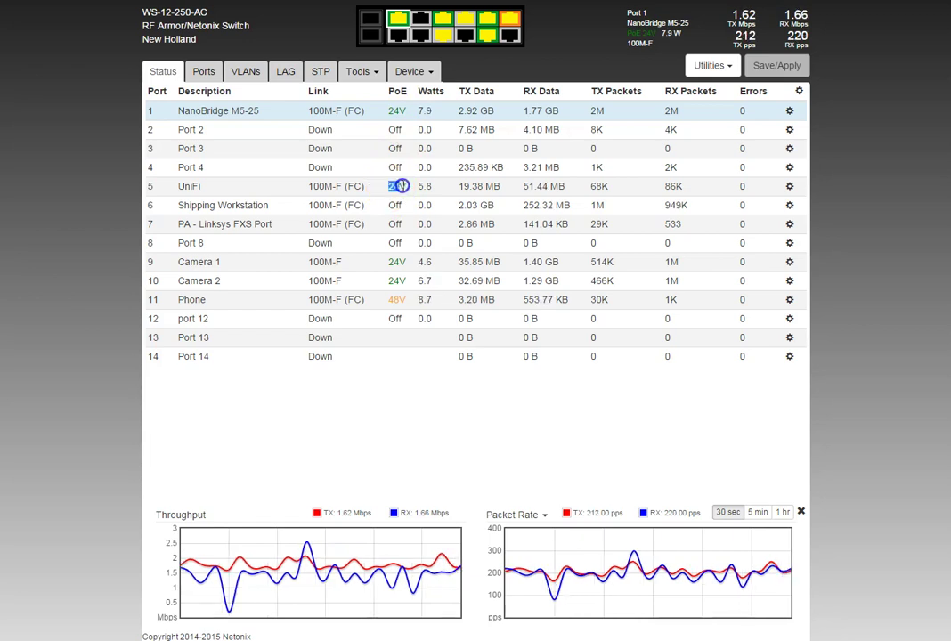
pyautogui.click(426, 185)
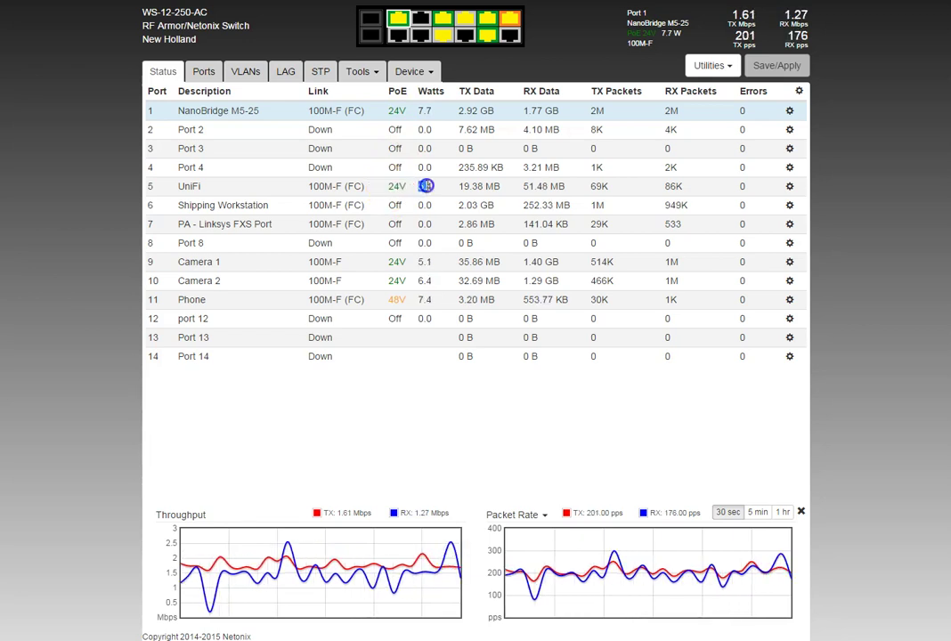
pyautogui.click(429, 185)
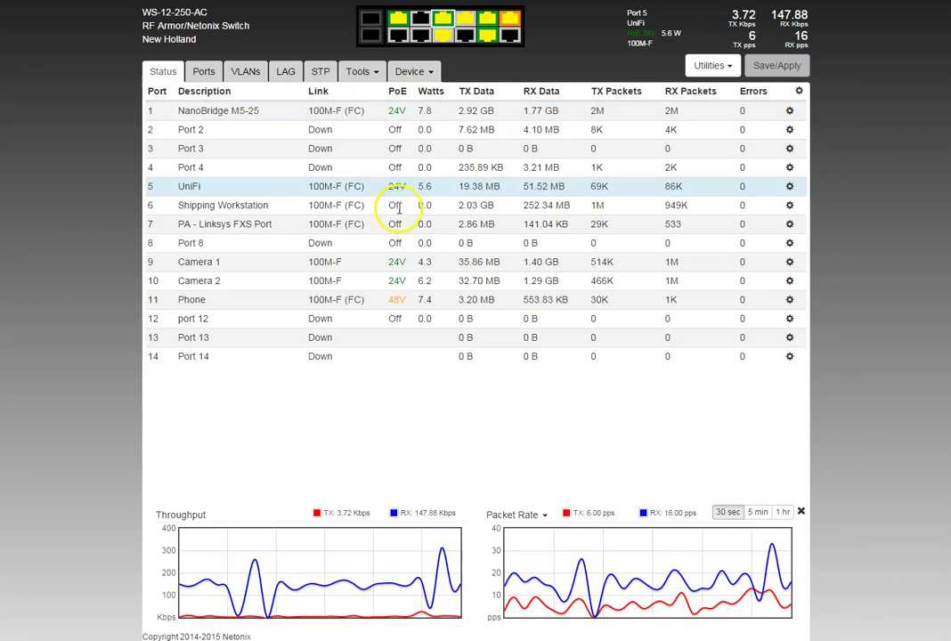
pyautogui.moveTo(389, 208); pyautogui.dragTo(243, 207)
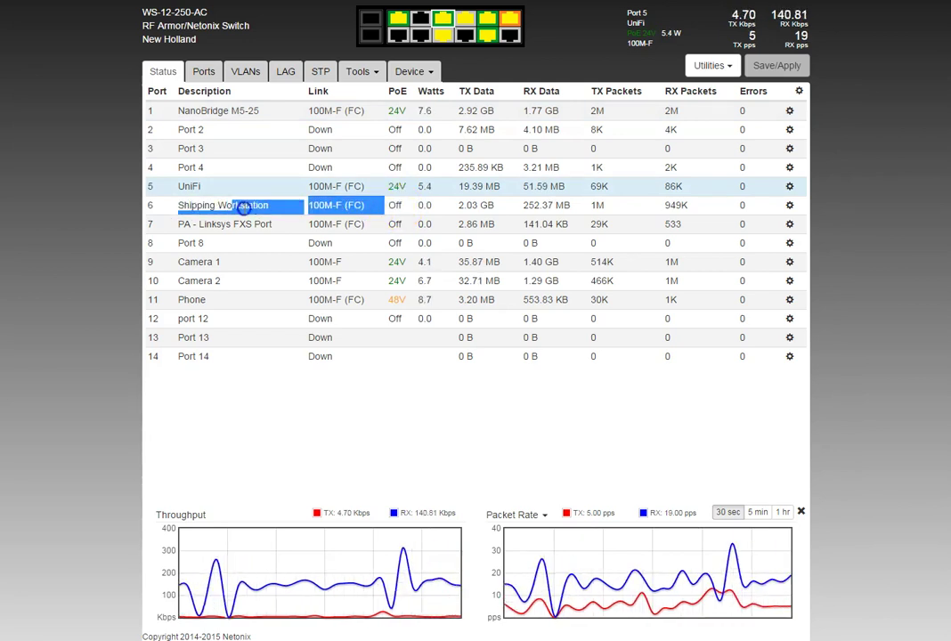
pyautogui.moveTo(304, 207); pyautogui.dragTo(388, 208)
pyautogui.click(411, 211)
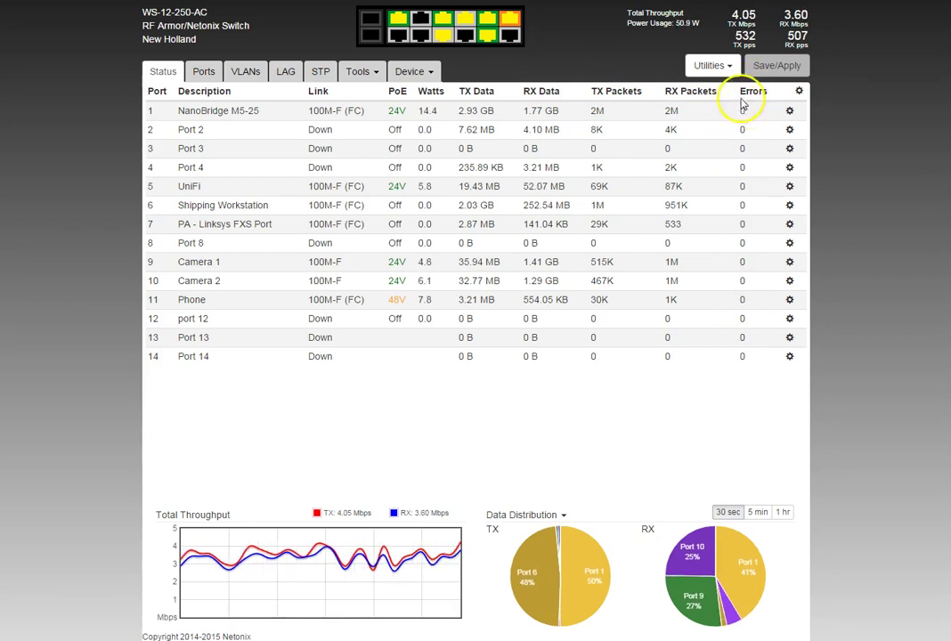
# Step: Toggle Raw Numbers on and back off, skip Reset Counters, and open port 1's action menu
pyautogui.click(799, 91)
pyautogui.click(761, 112)
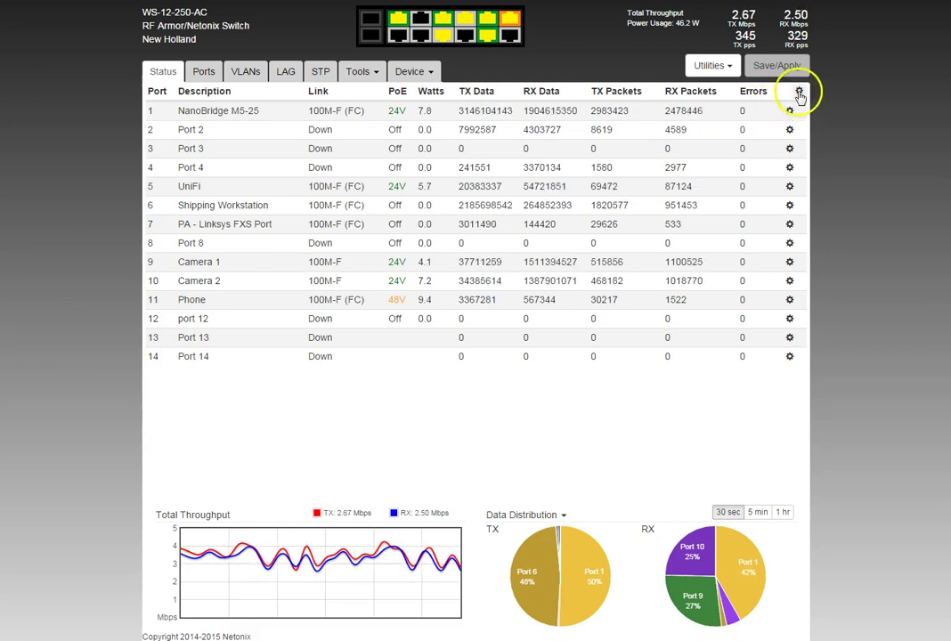
pyautogui.click(799, 91)
pyautogui.click(782, 113)
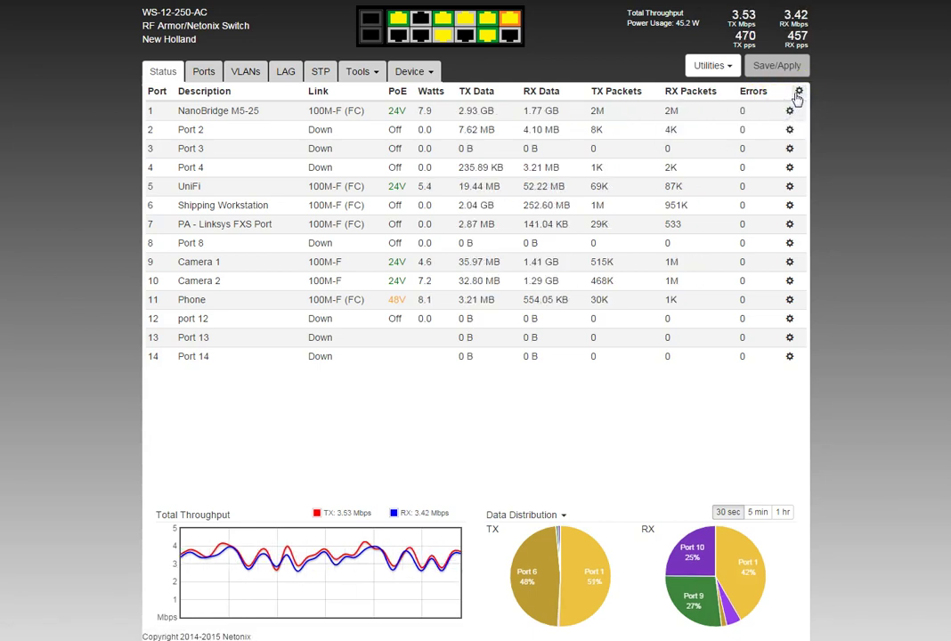
pyautogui.click(798, 92)
pyautogui.click(770, 132)
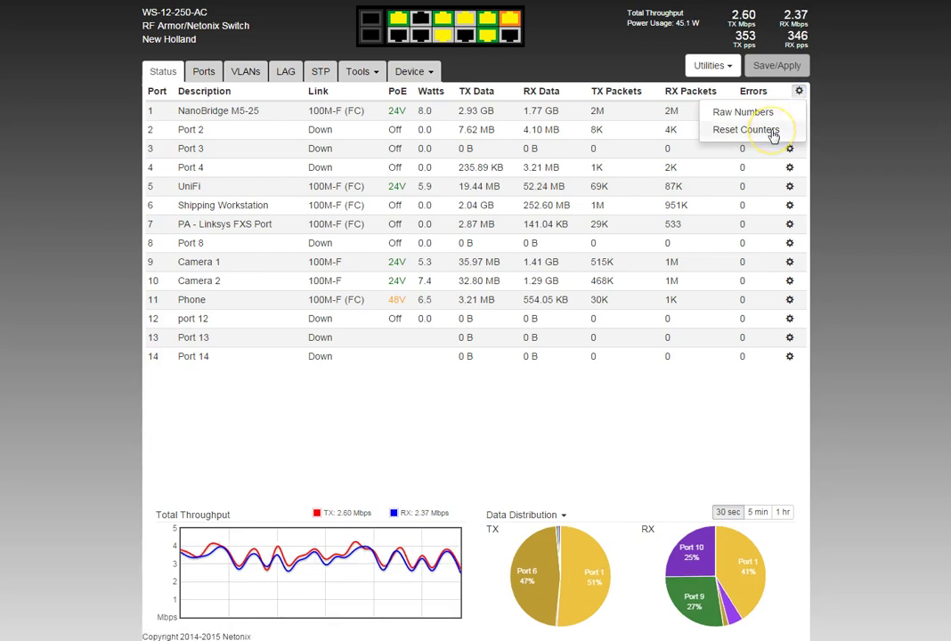
pyautogui.click(834, 134)
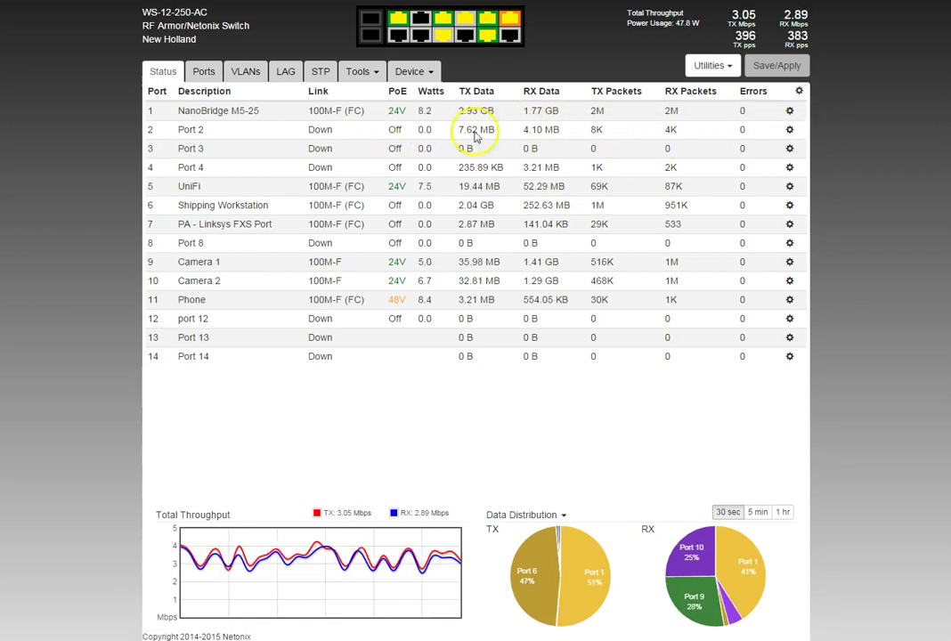
pyautogui.click(789, 114)
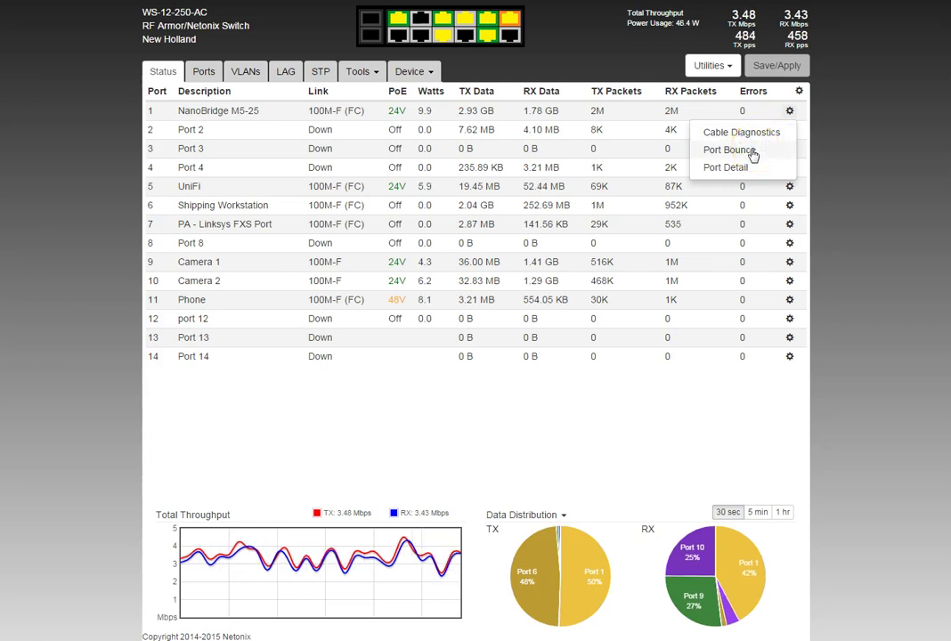
# Step: Cancel a Port Bounce on port 1 so the NanoBridge M5-25 stays powered
pyautogui.click(751, 150)
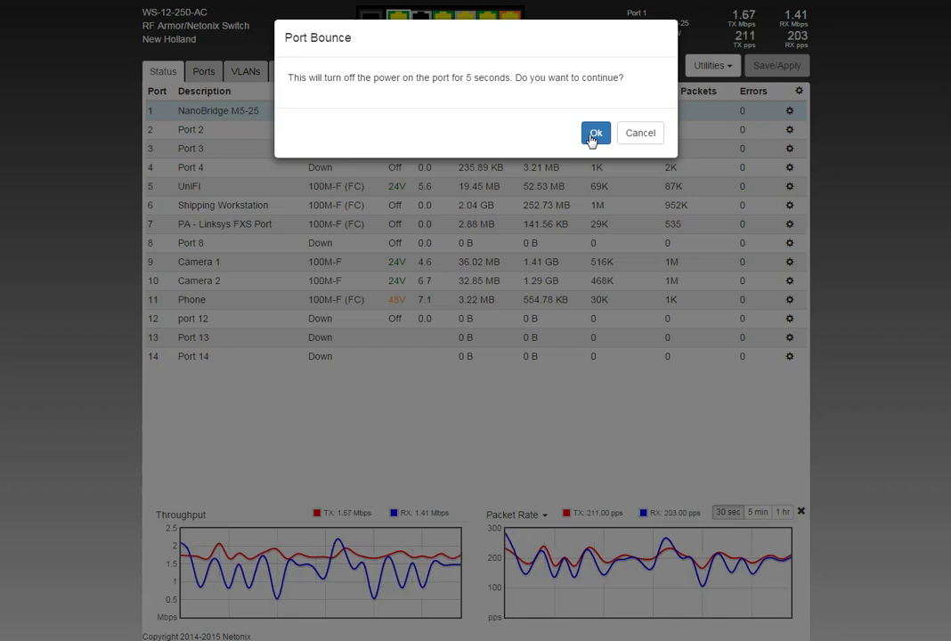
pyautogui.click(639, 134)
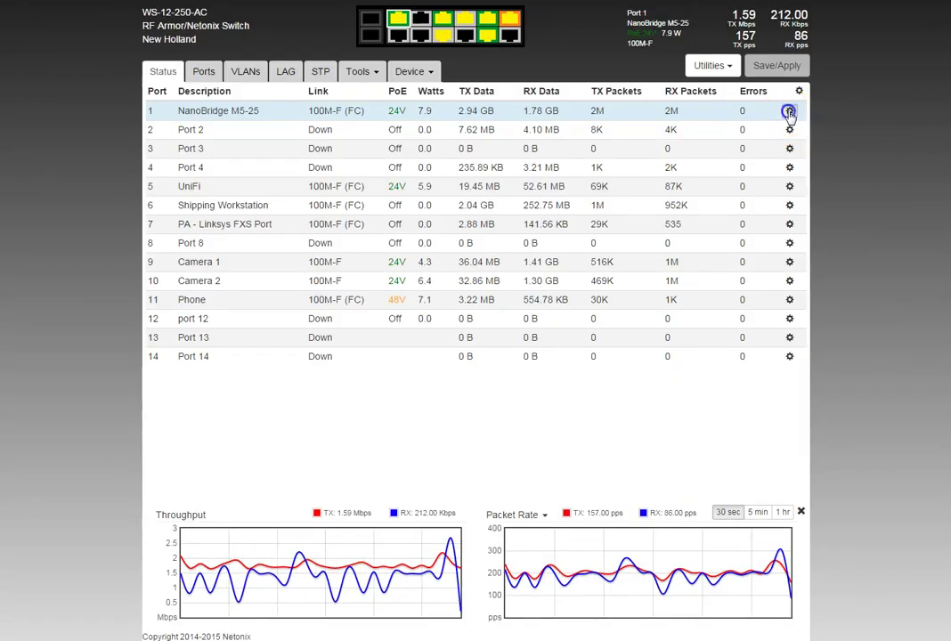
pyautogui.click(789, 112)
# Step: Review port 1's detailed counters, then run cable diagnostics on port 5 (UniFi), accepting the warning
pyautogui.click(727, 169)
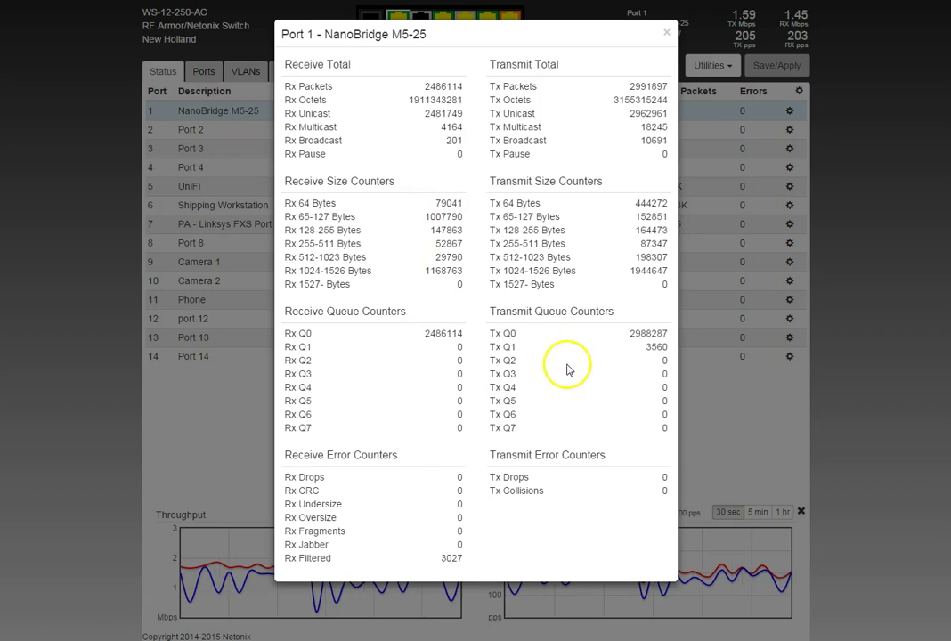
pyautogui.click(666, 36)
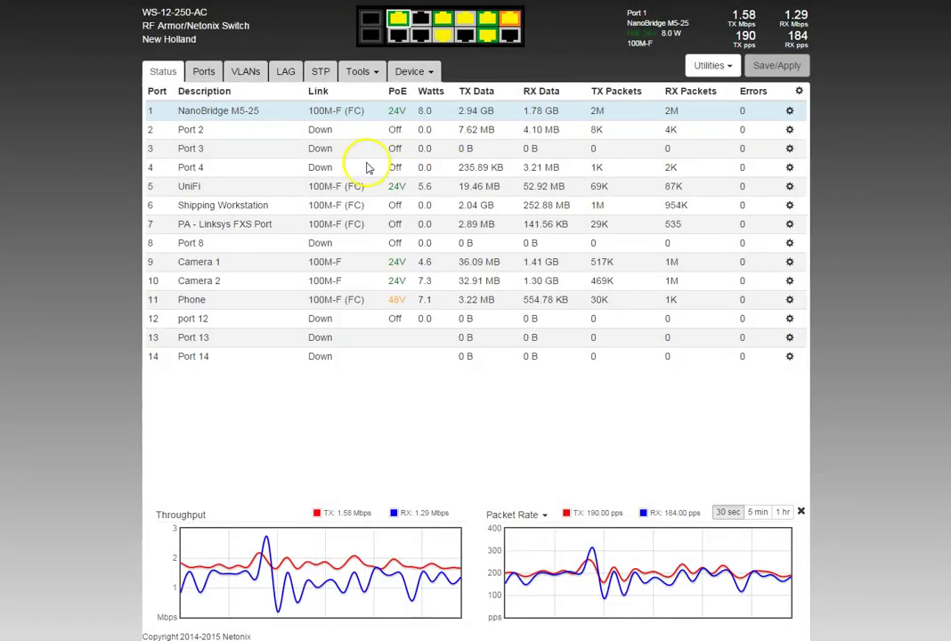
pyautogui.click(789, 187)
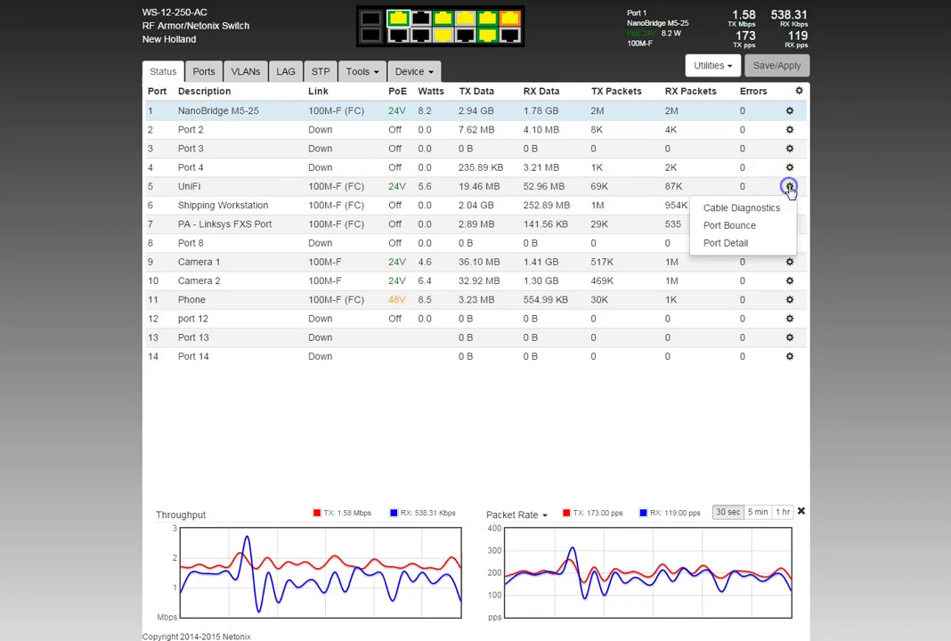
pyautogui.click(736, 208)
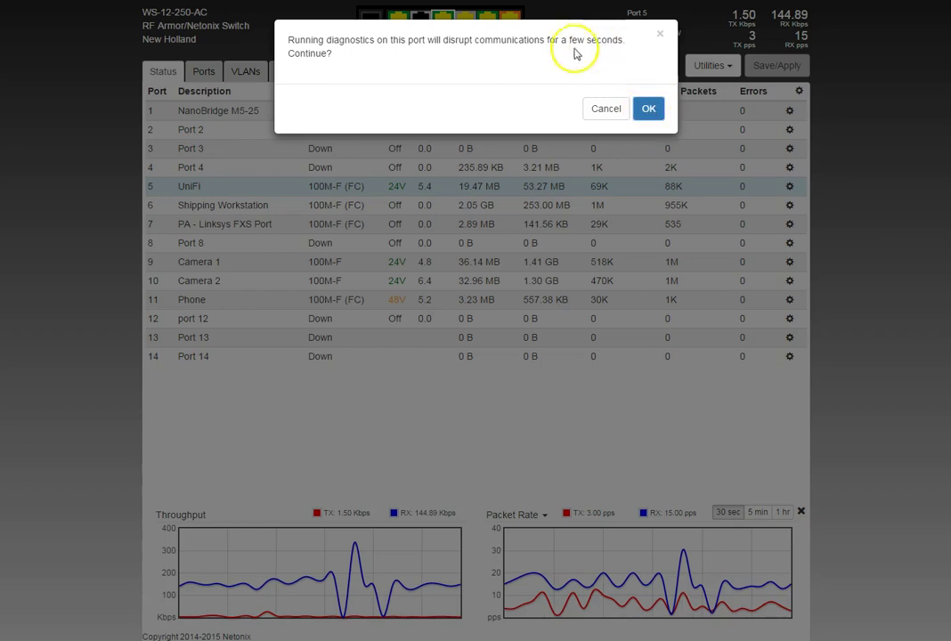
pyautogui.click(649, 116)
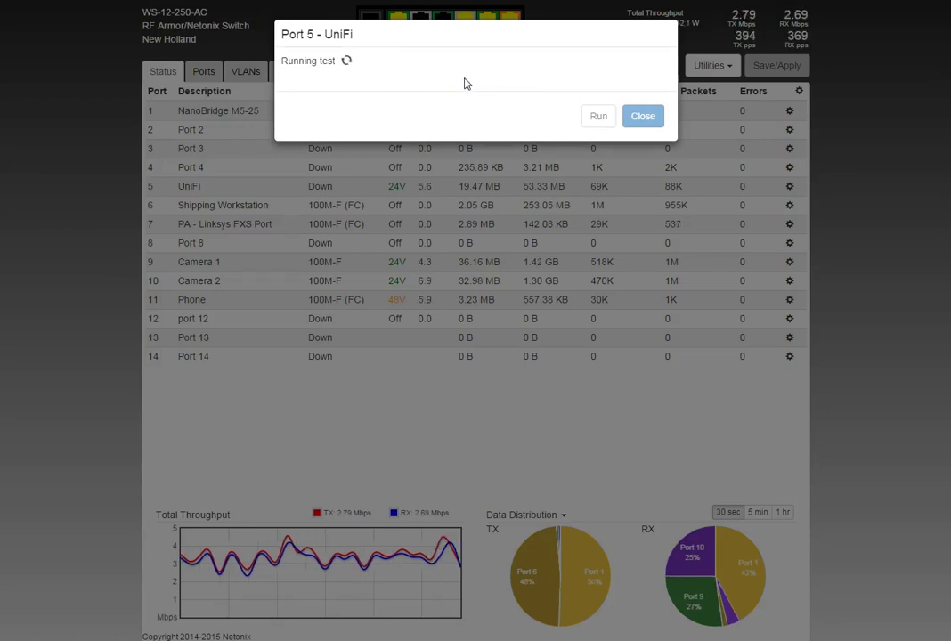
# Step: Read port 5's cable test: pairs 1–2 Ok at 6 m, pairs 3–4 Short at 3 m
pyautogui.click(461, 100)
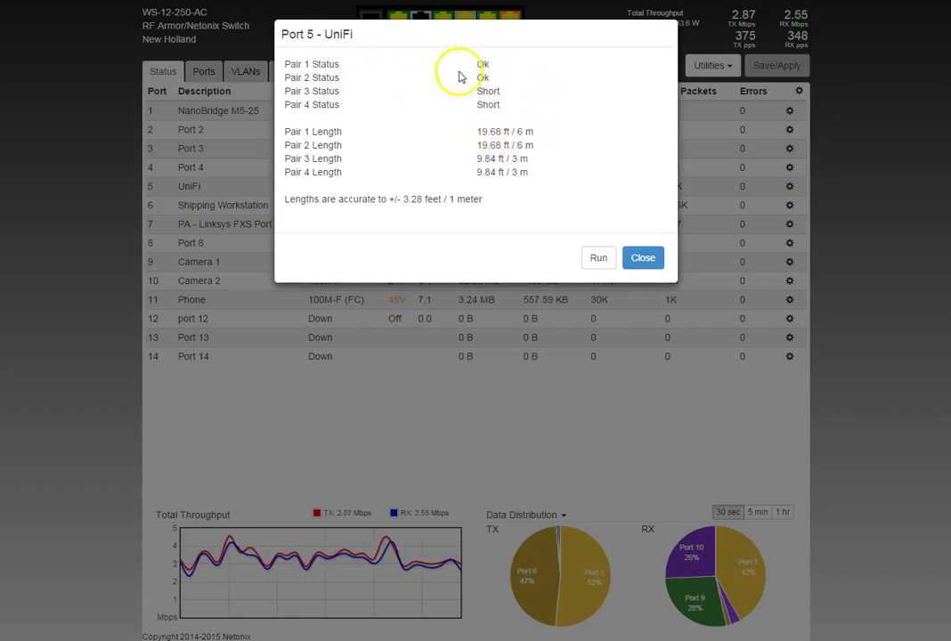
pyautogui.moveTo(500, 105); pyautogui.dragTo(473, 95)
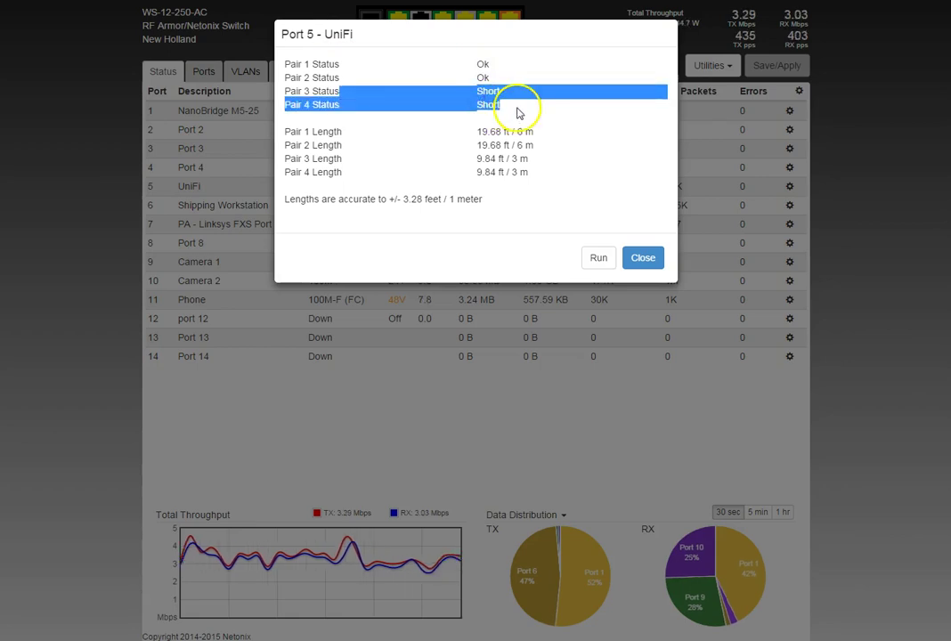
pyautogui.click(516, 104)
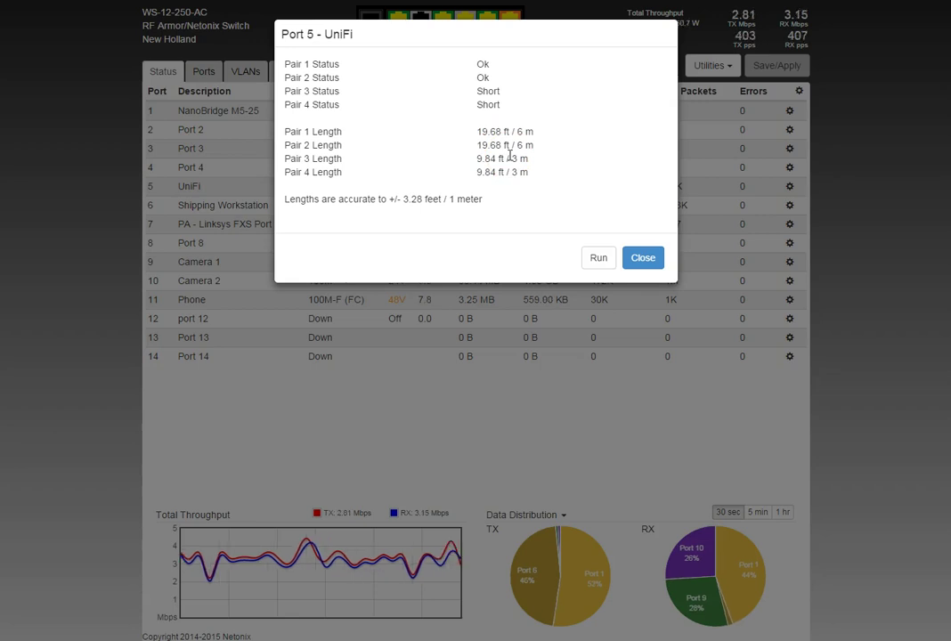
pyautogui.click(512, 173)
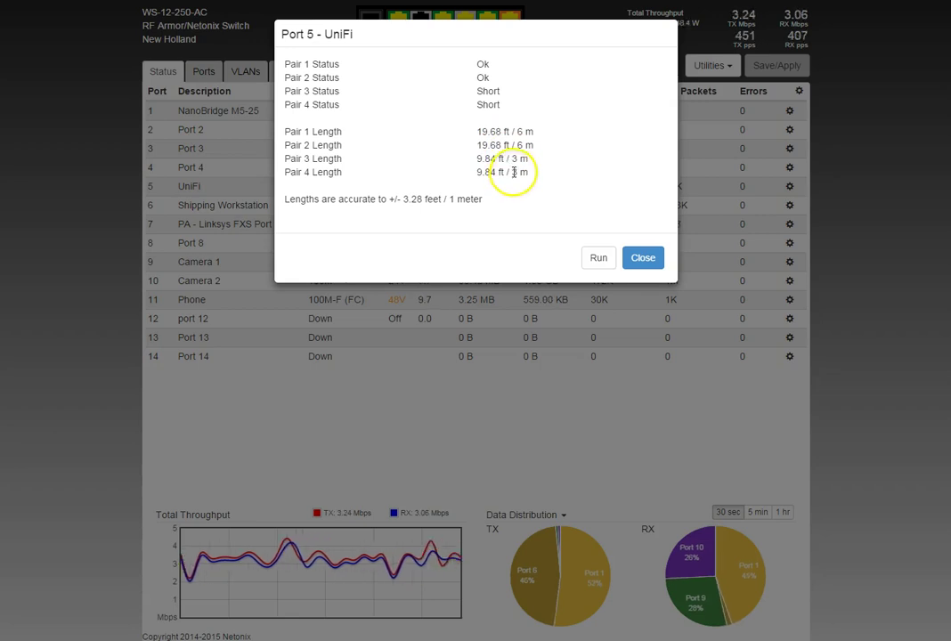
pyautogui.moveTo(531, 176); pyautogui.dragTo(276, 142)
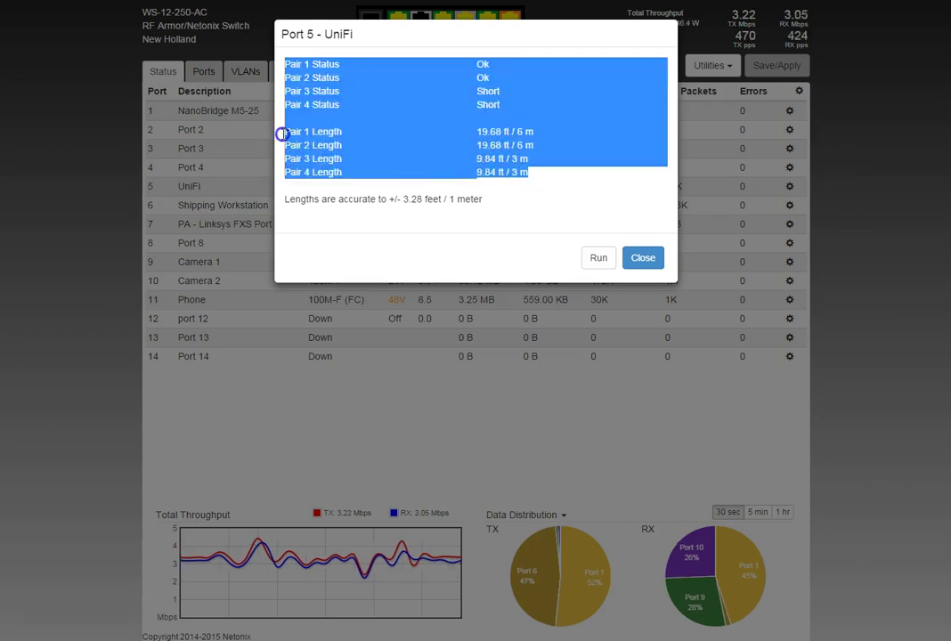
pyautogui.click(544, 201)
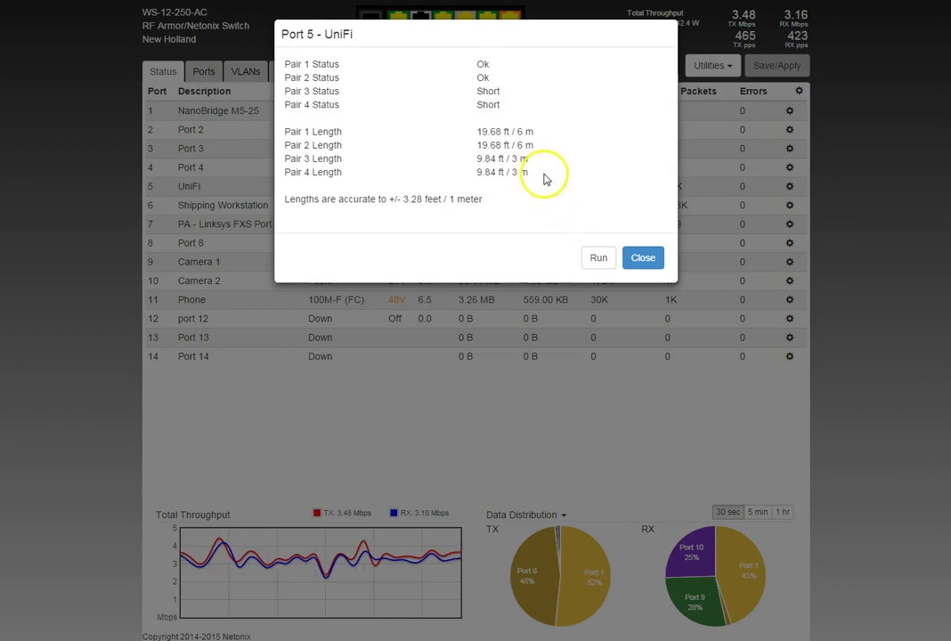
# Step: Rerun port 5's cable test, confirm all four pairs read 3 m, and close the results
pyautogui.click(599, 259)
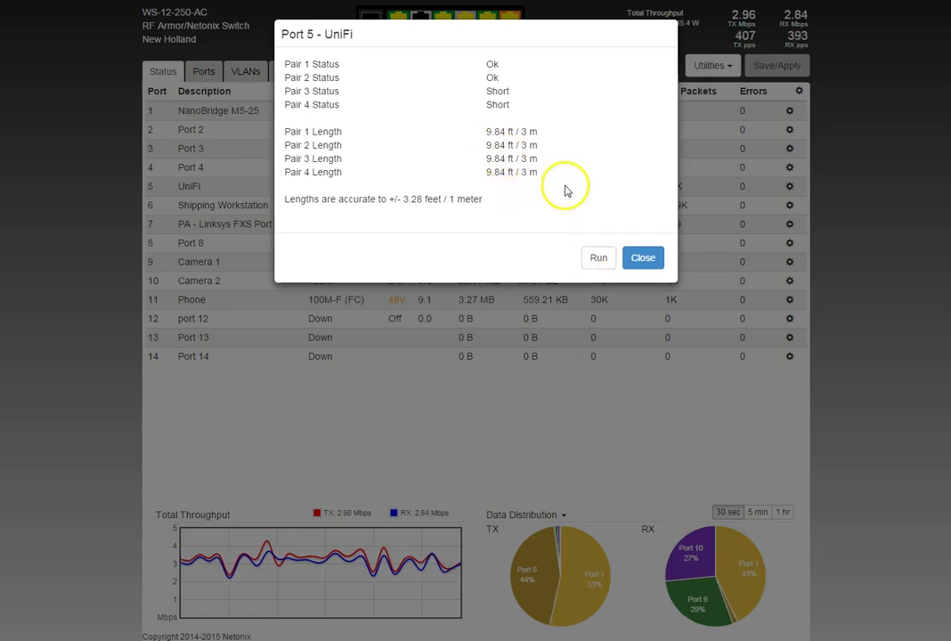
pyautogui.moveTo(542, 175); pyautogui.dragTo(298, 134)
pyautogui.press('Escape')
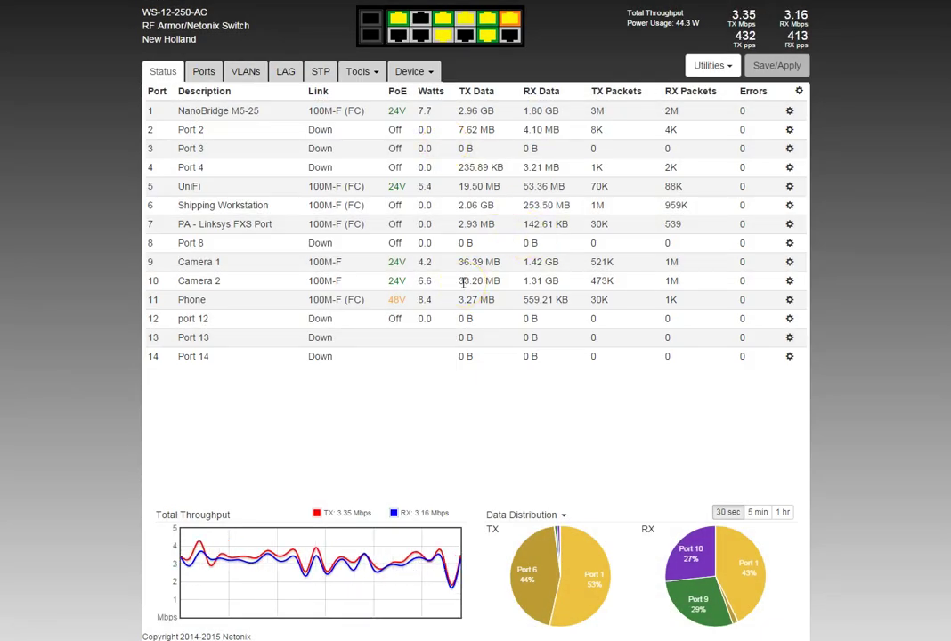
# Step: Select the port 1 NanoBridge M5-25 row so the charts follow that port
pyautogui.click(472, 283)
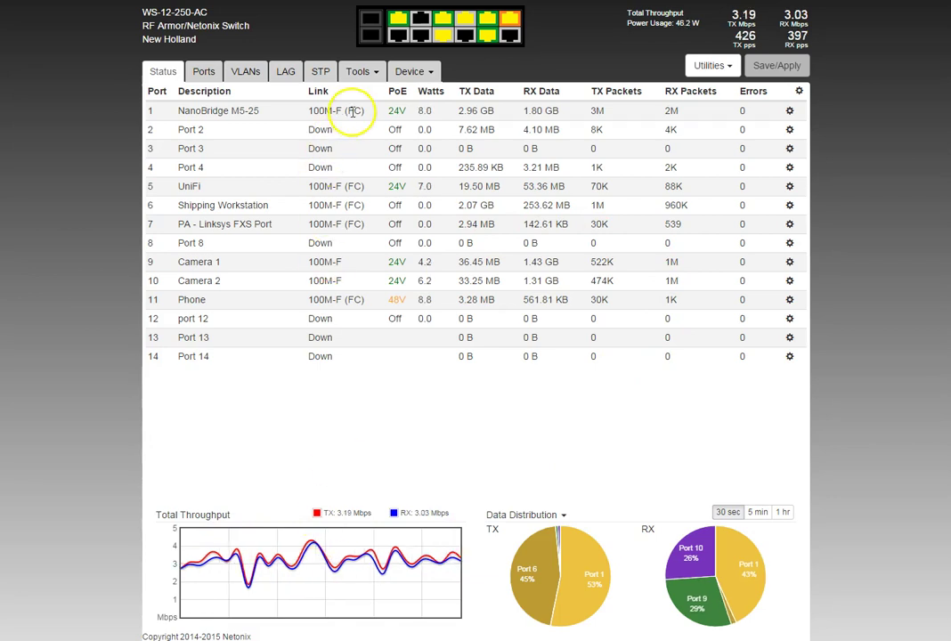
pyautogui.click(417, 112)
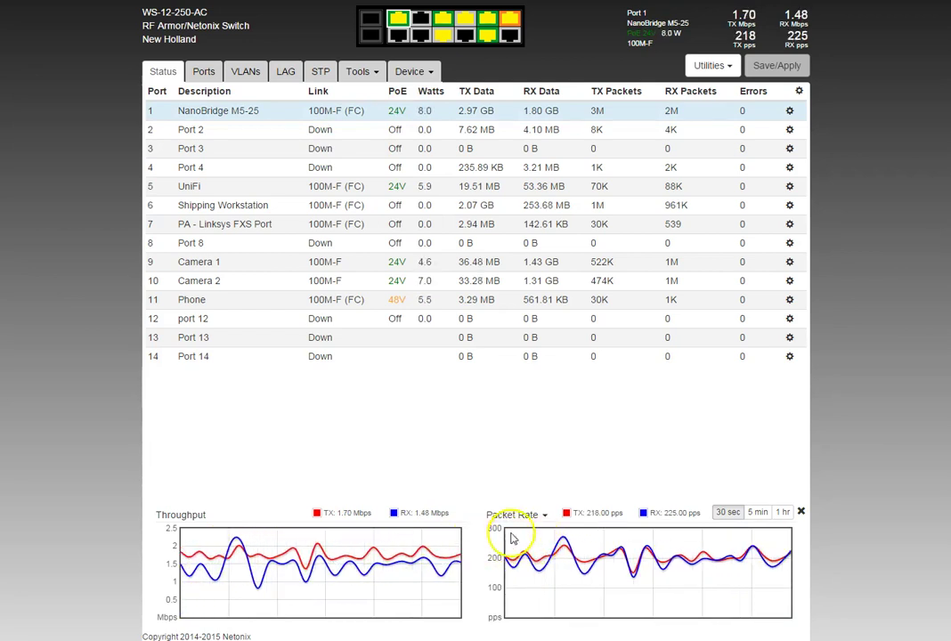
# Step: View port 1's traffic over 5 min and 1 hr, reset to 30 sec, then open Ports
pyautogui.click(757, 514)
pyautogui.click(783, 513)
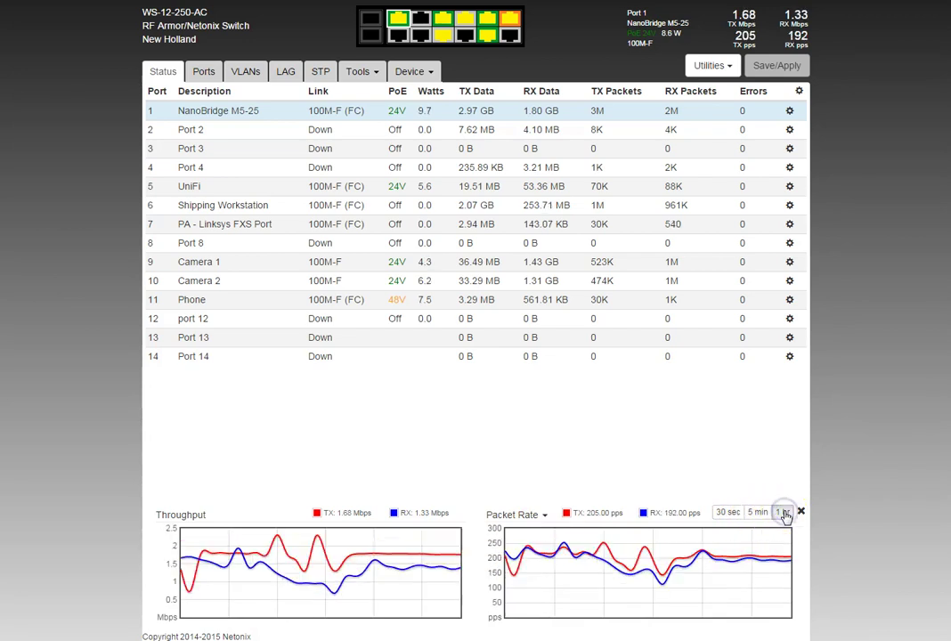
pyautogui.click(594, 453)
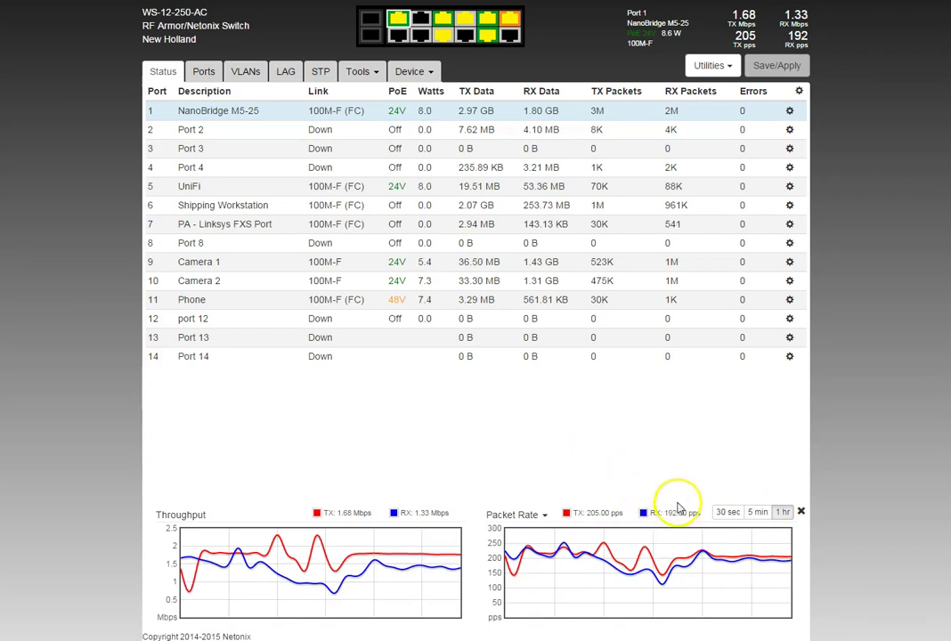
pyautogui.click(728, 512)
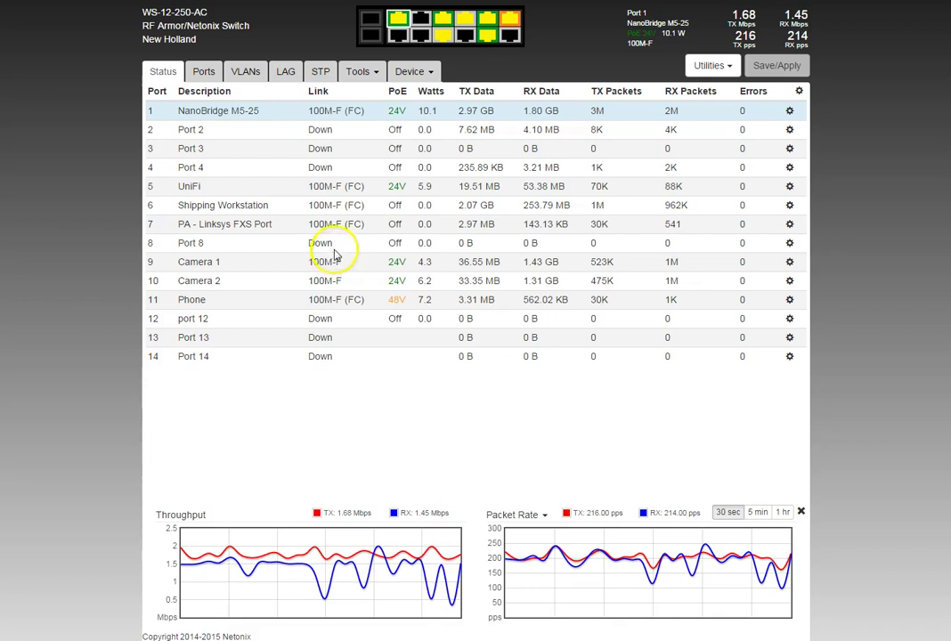
pyautogui.click(203, 73)
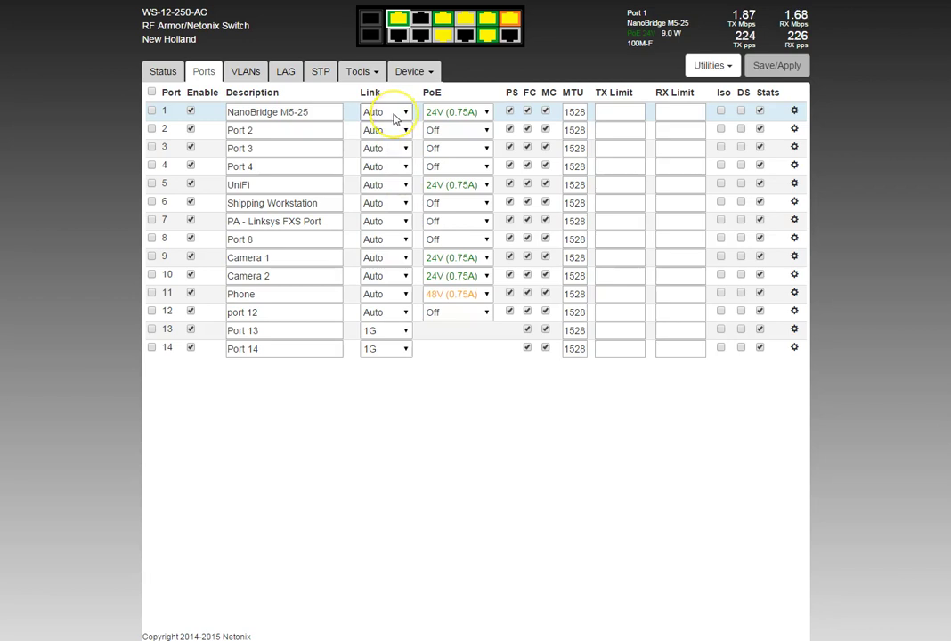
# Step: Switch the Link setting for ports 13 and 14 from 1G to Auto
pyautogui.click(403, 330)
pyautogui.click(401, 346)
pyautogui.click(403, 350)
pyautogui.click(397, 363)
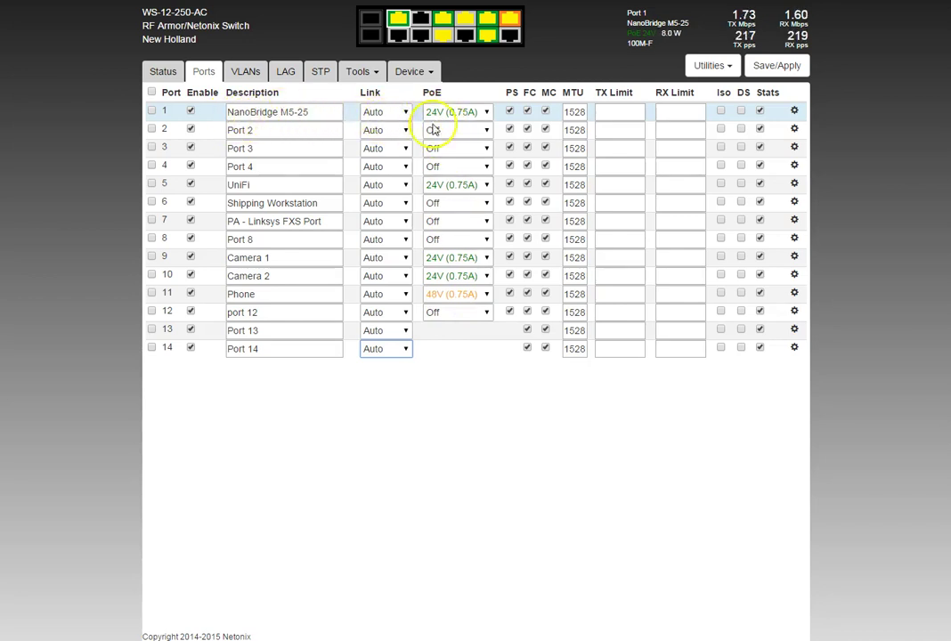
pyautogui.click(485, 131)
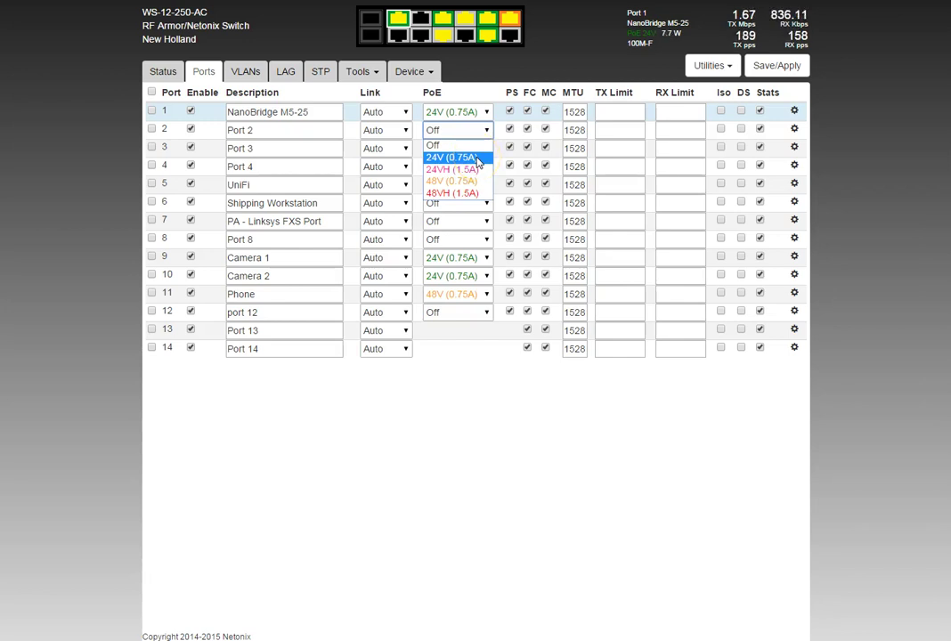
pyautogui.click(475, 170)
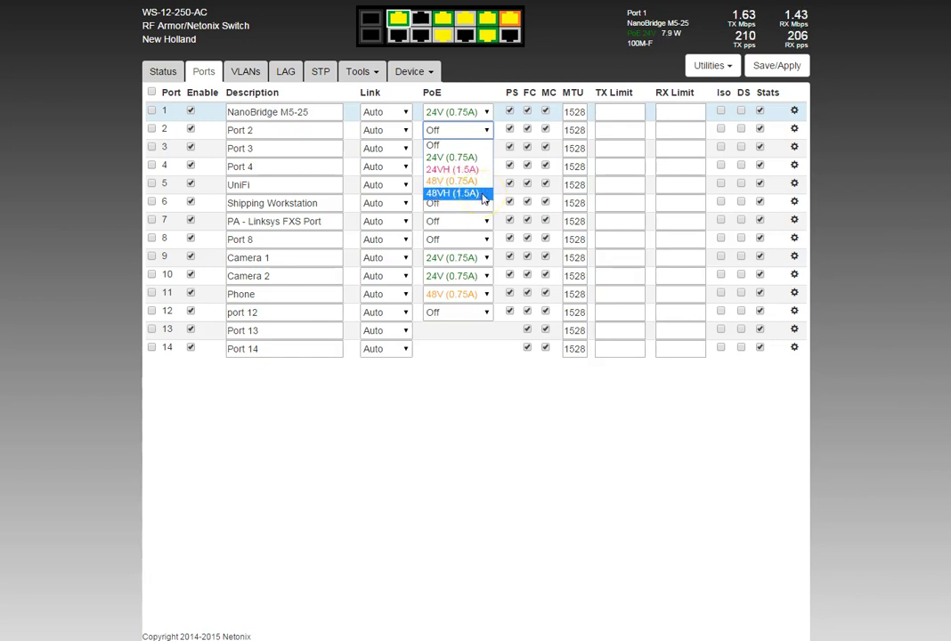
pyautogui.click(451, 145)
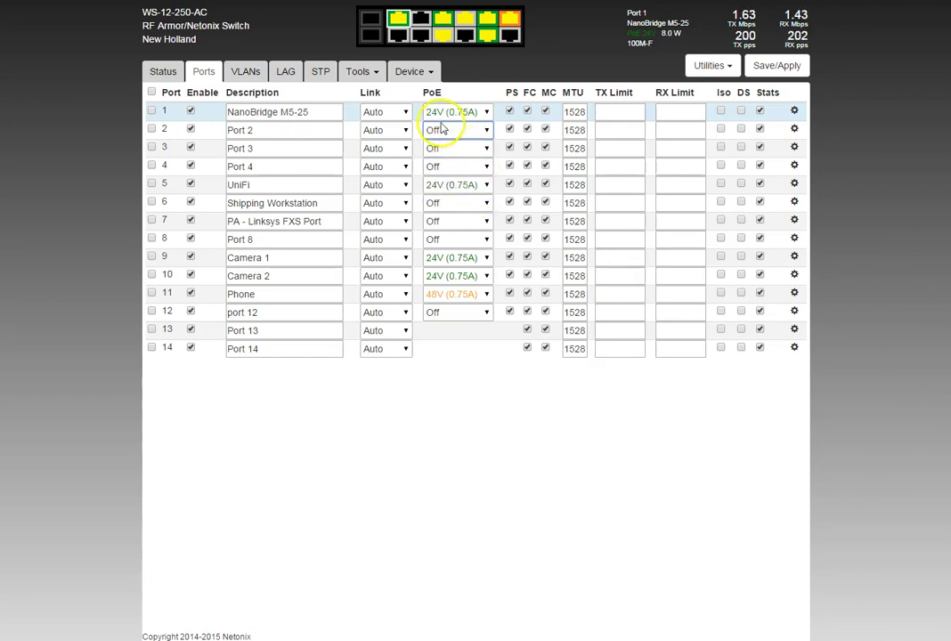
pyautogui.click(443, 113)
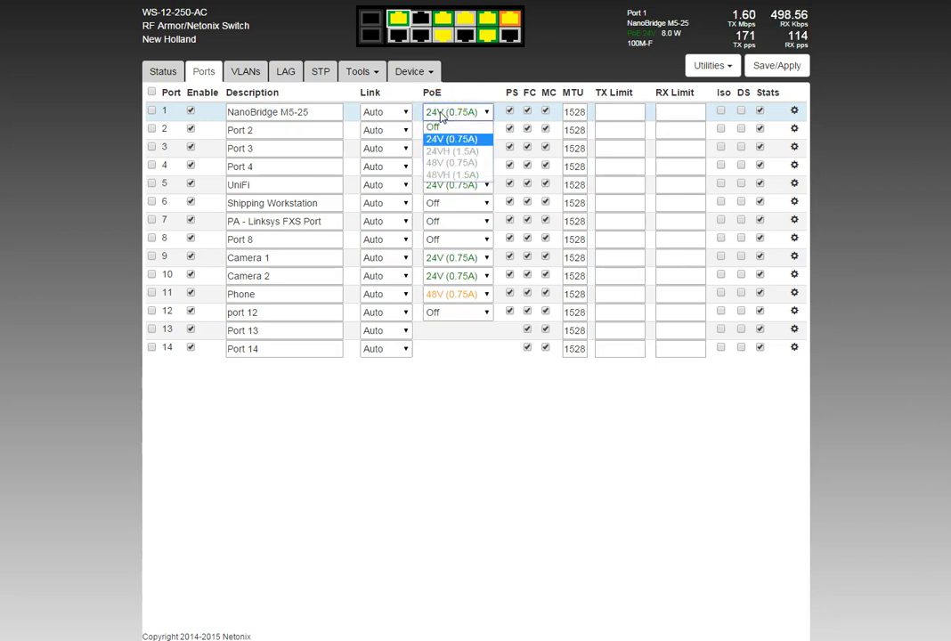
pyautogui.moveTo(442, 115); pyautogui.dragTo(439, 161)
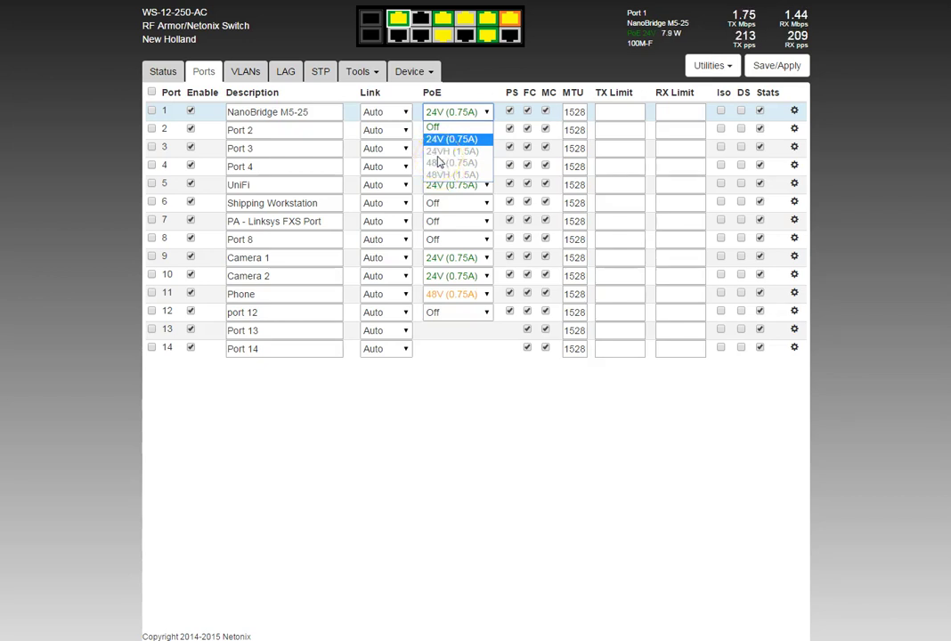
pyautogui.click(444, 149)
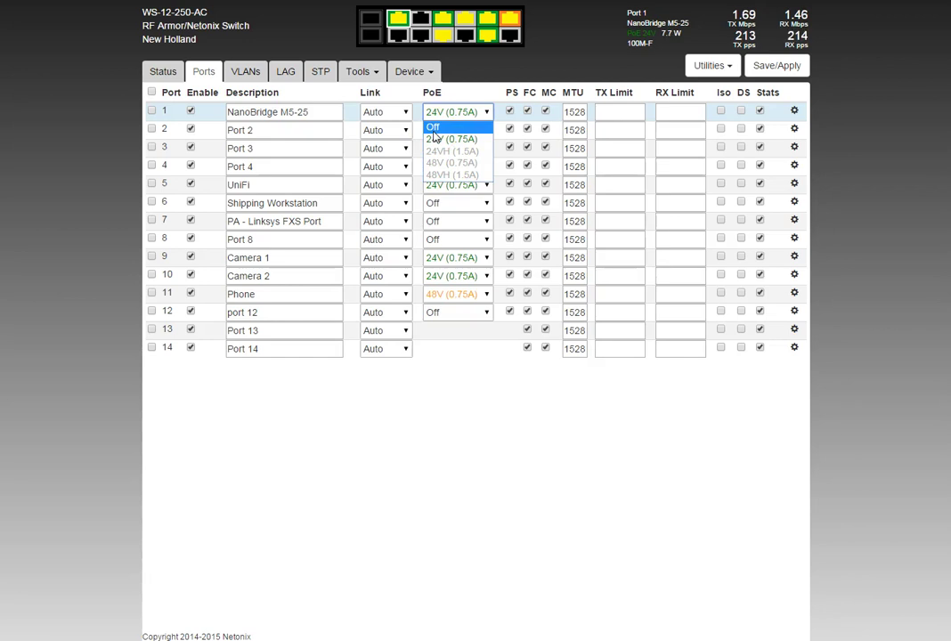
pyautogui.click(443, 164)
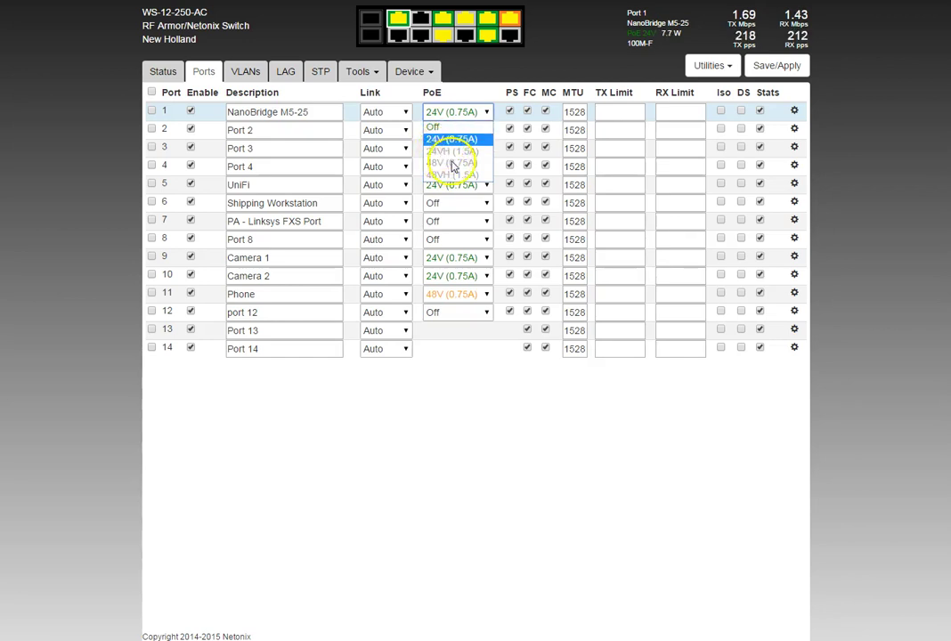
pyautogui.click(477, 366)
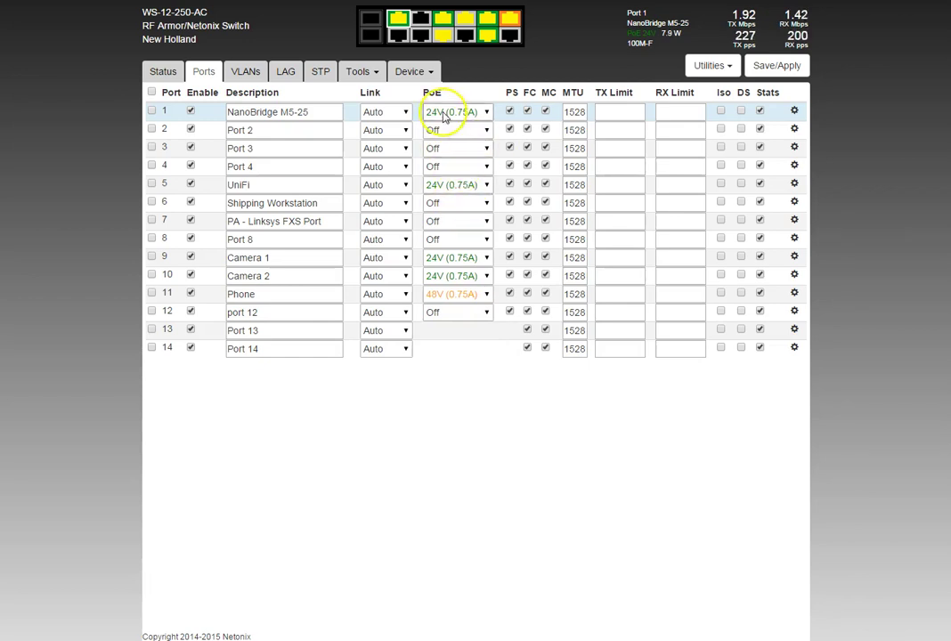
pyautogui.click(450, 169)
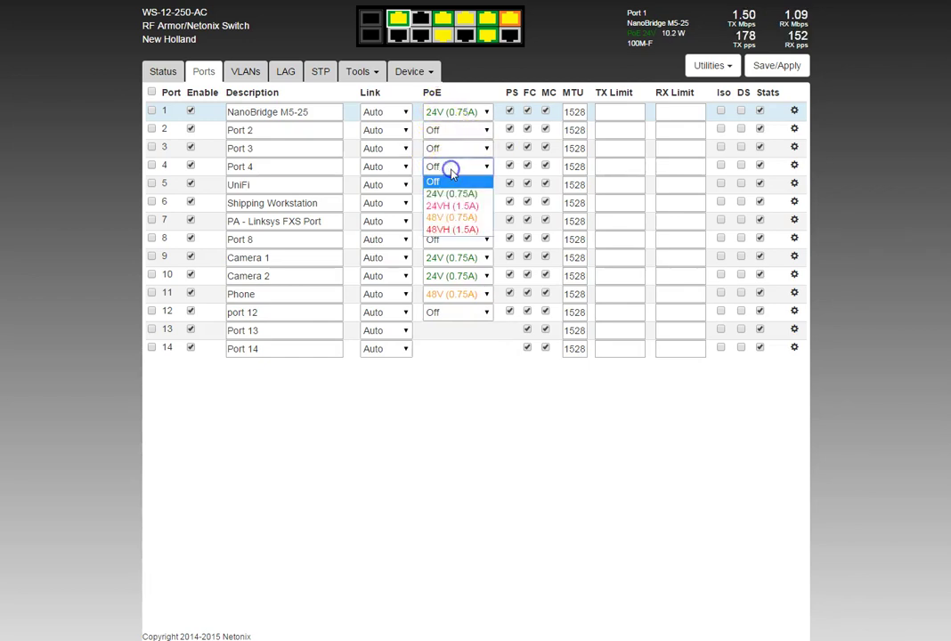
pyautogui.click(443, 151)
pyautogui.click(443, 151)
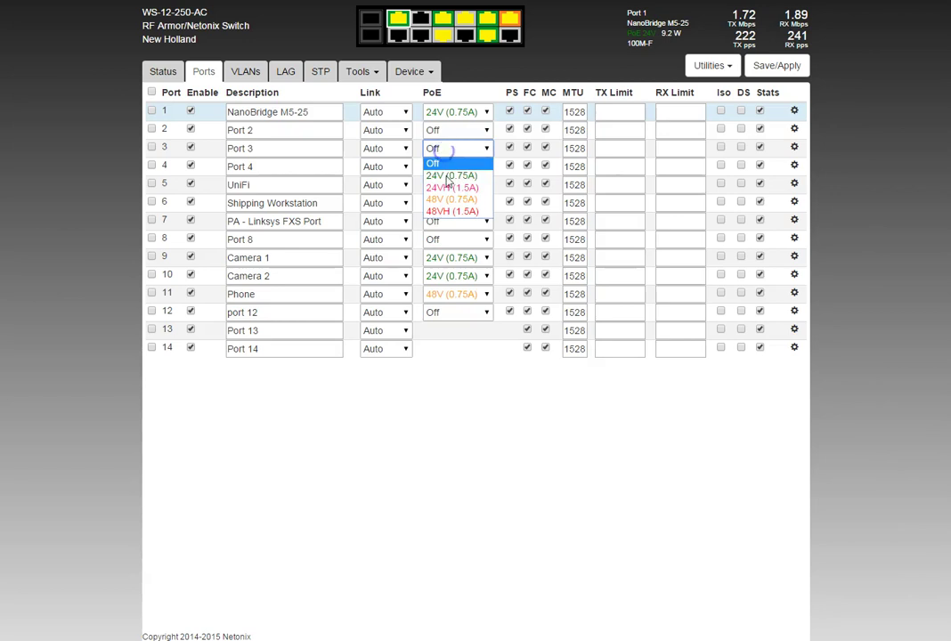
pyautogui.click(445, 152)
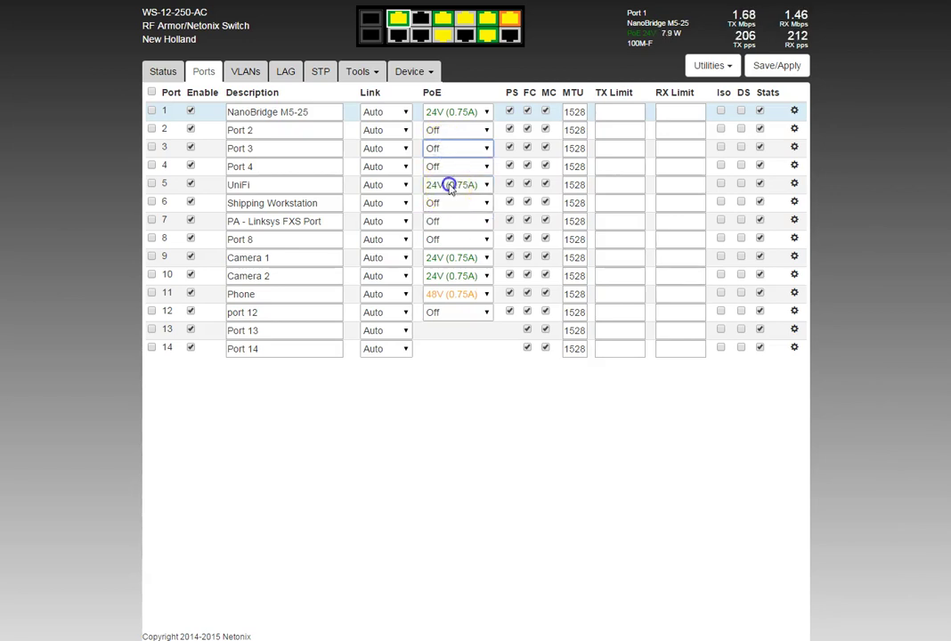
pyautogui.click(450, 185)
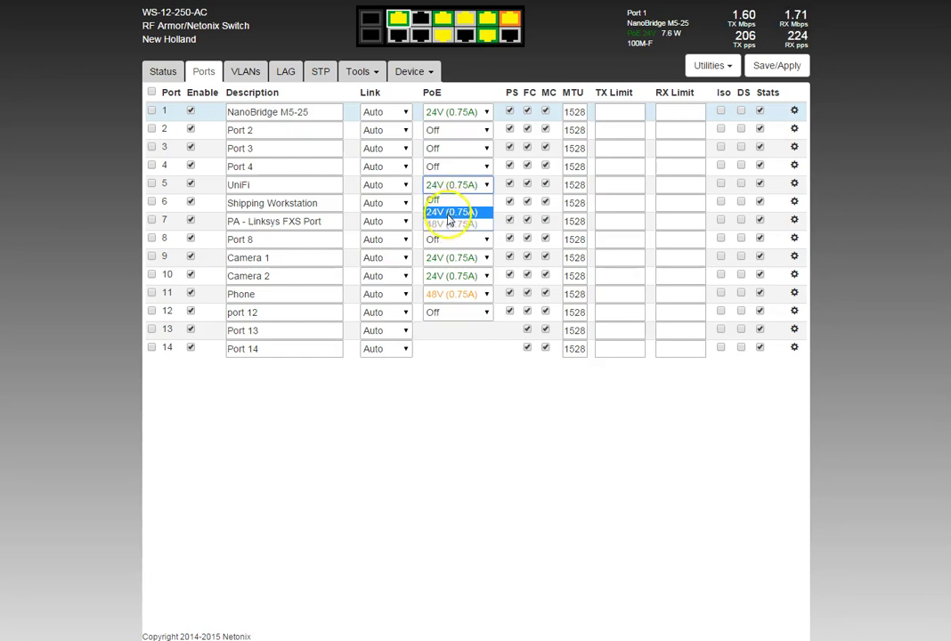
pyautogui.click(442, 187)
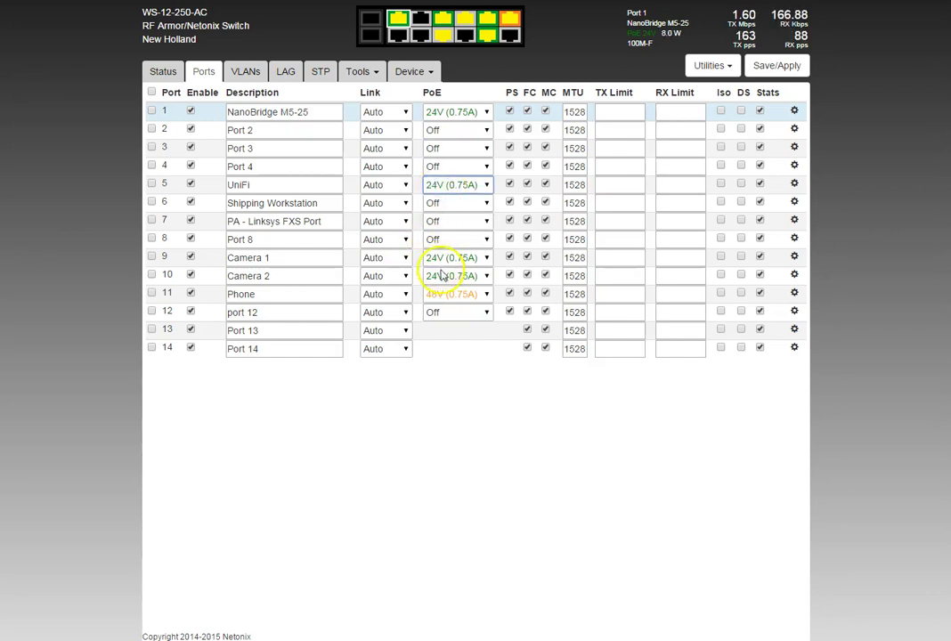
pyautogui.click(442, 311)
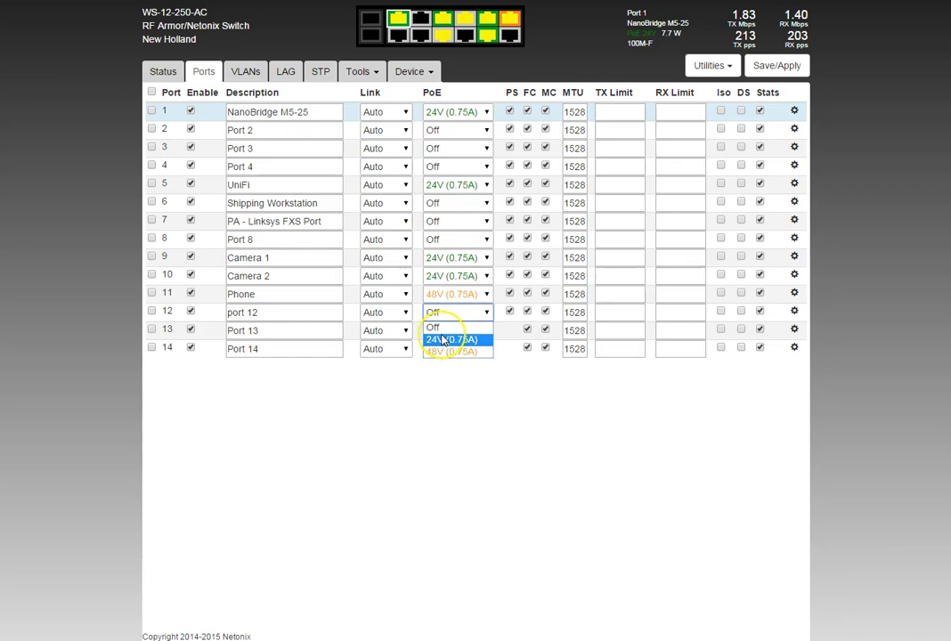
pyautogui.click(436, 325)
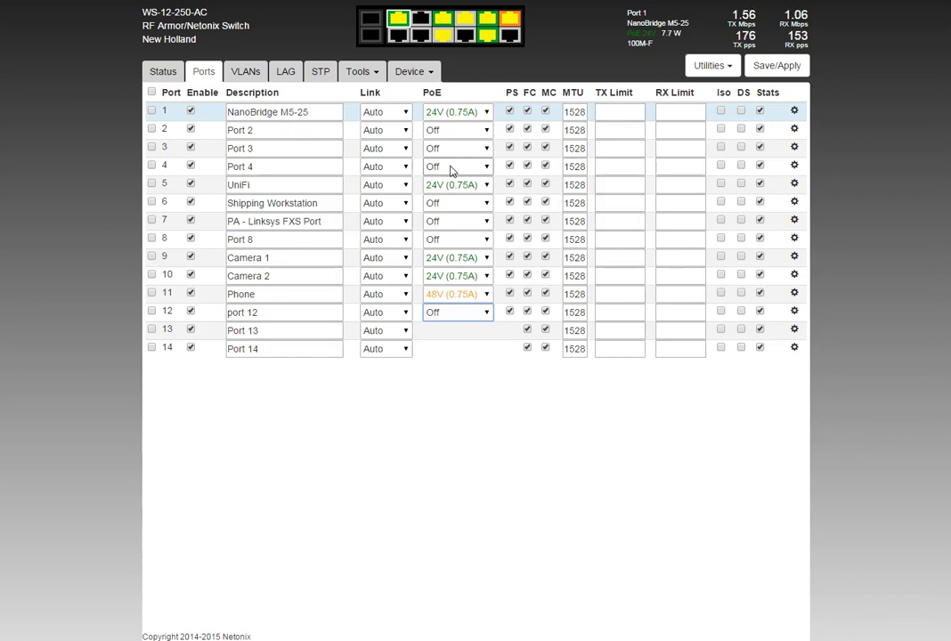
pyautogui.click(447, 186)
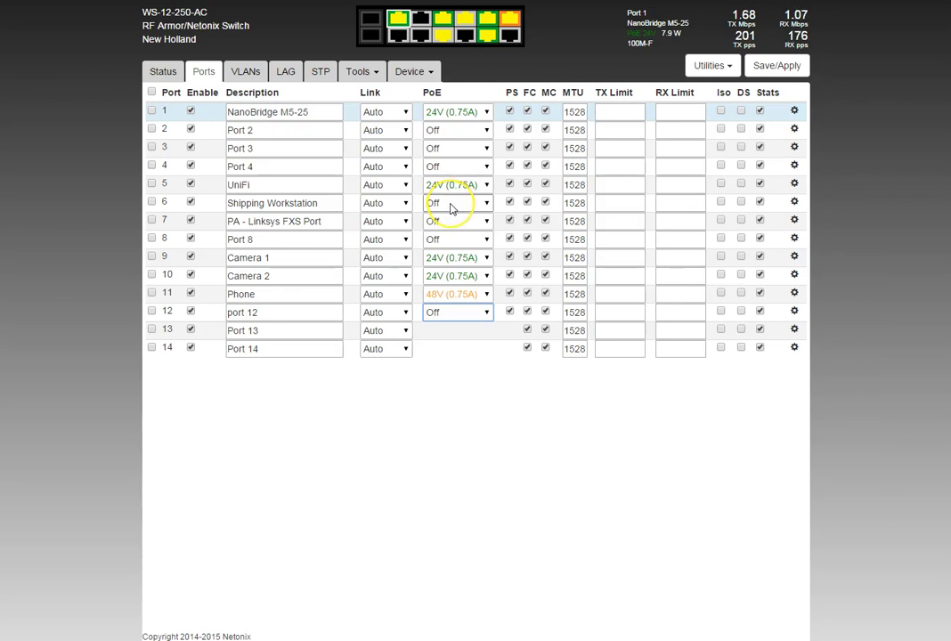
pyautogui.click(452, 204)
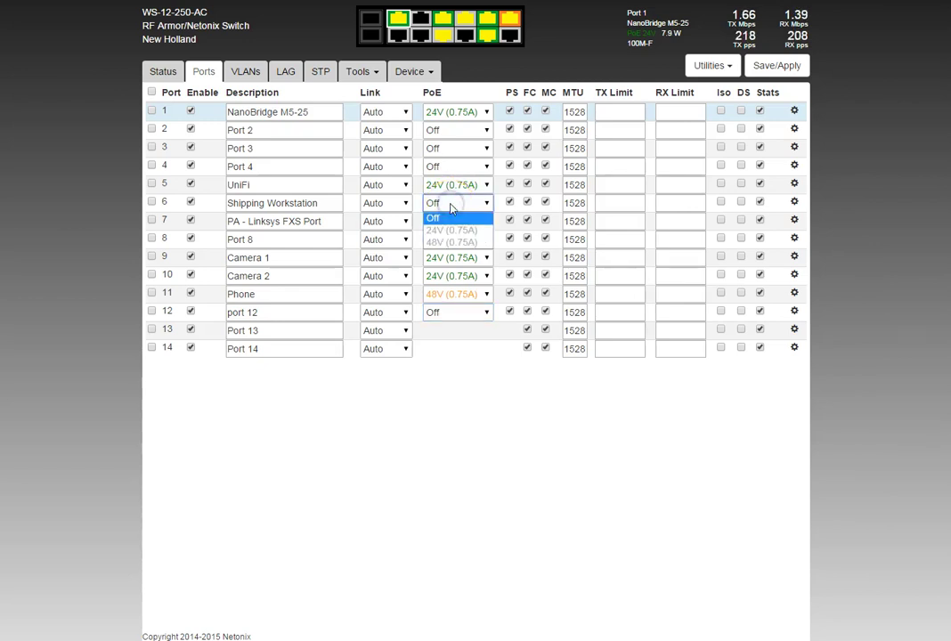
pyautogui.click(447, 205)
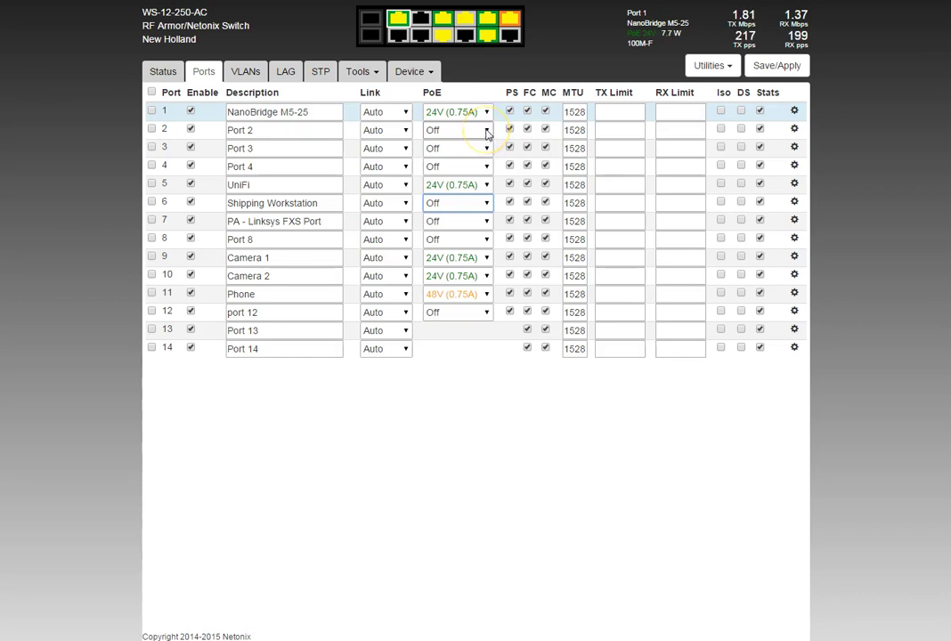
# Step: Choose 48VH (1.5A) PoE for Port 2 and Save/Apply the change
pyautogui.click(486, 131)
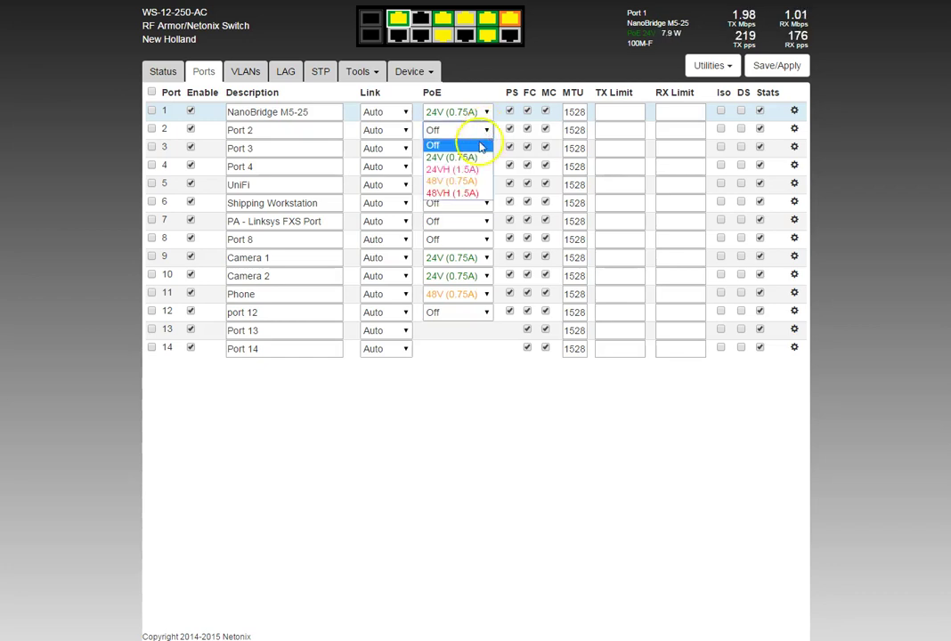
pyautogui.click(454, 192)
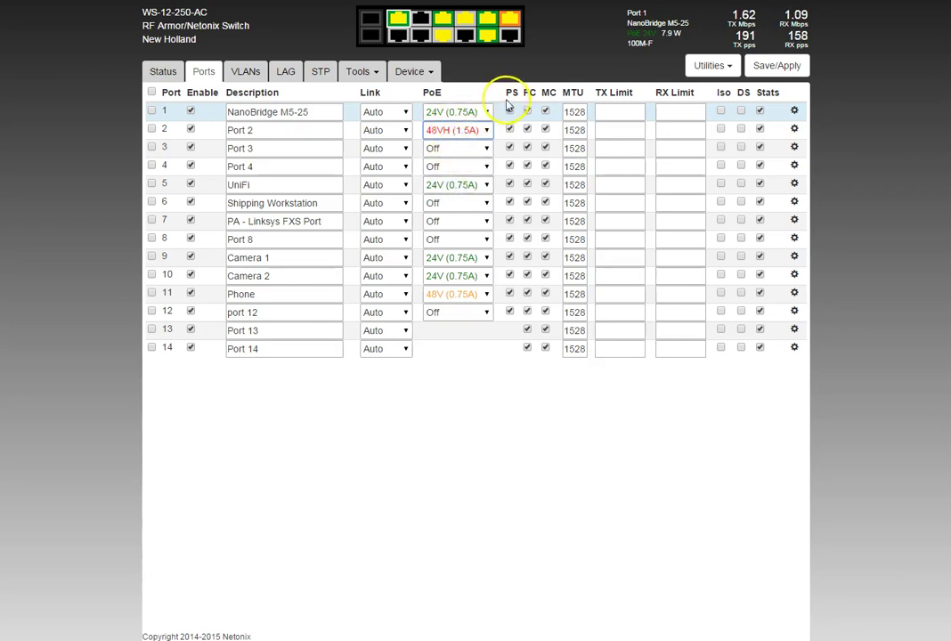
pyautogui.click(766, 68)
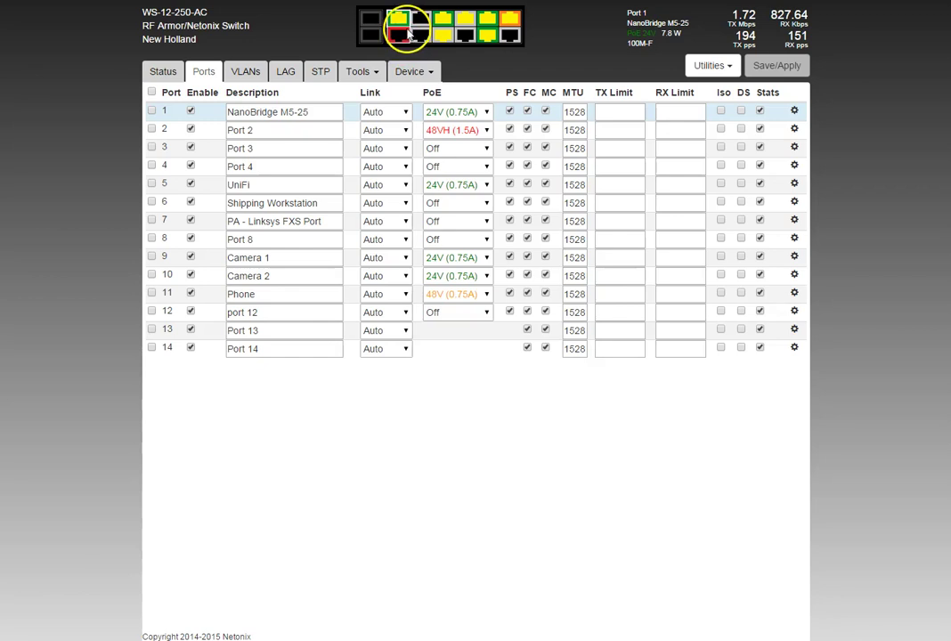
pyautogui.moveTo(404, 42)
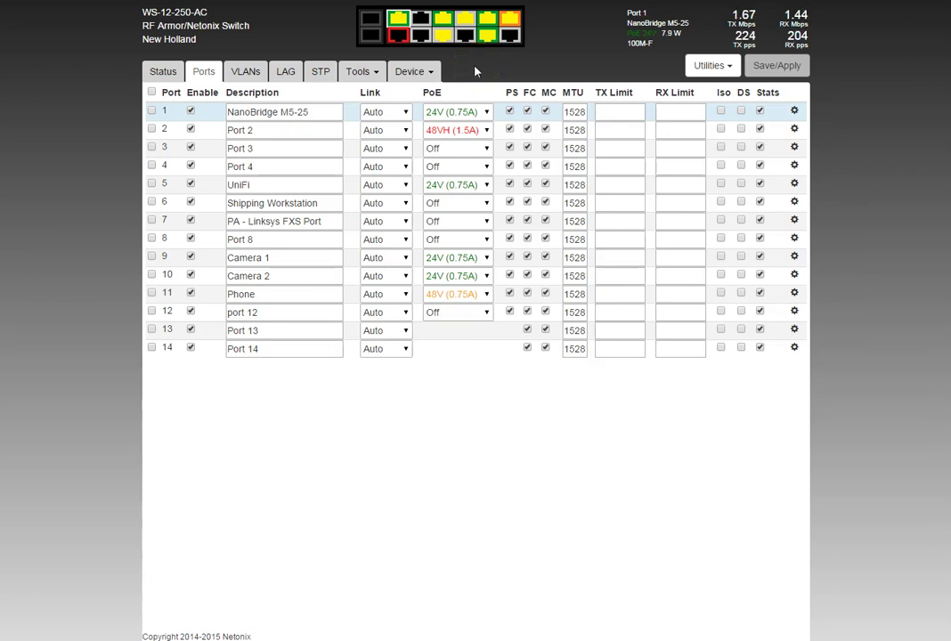
pyautogui.click(409, 73)
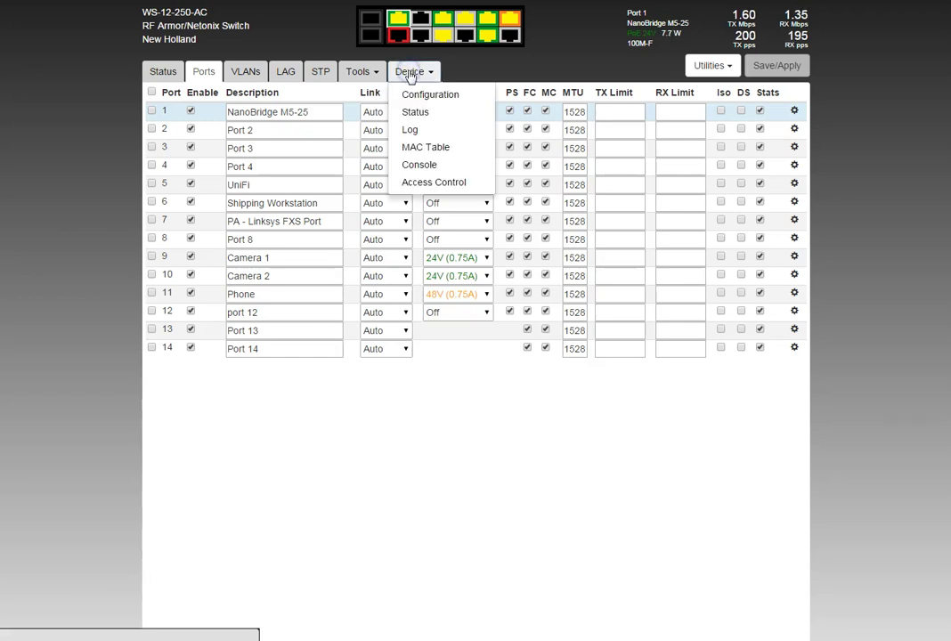
pyautogui.click(410, 130)
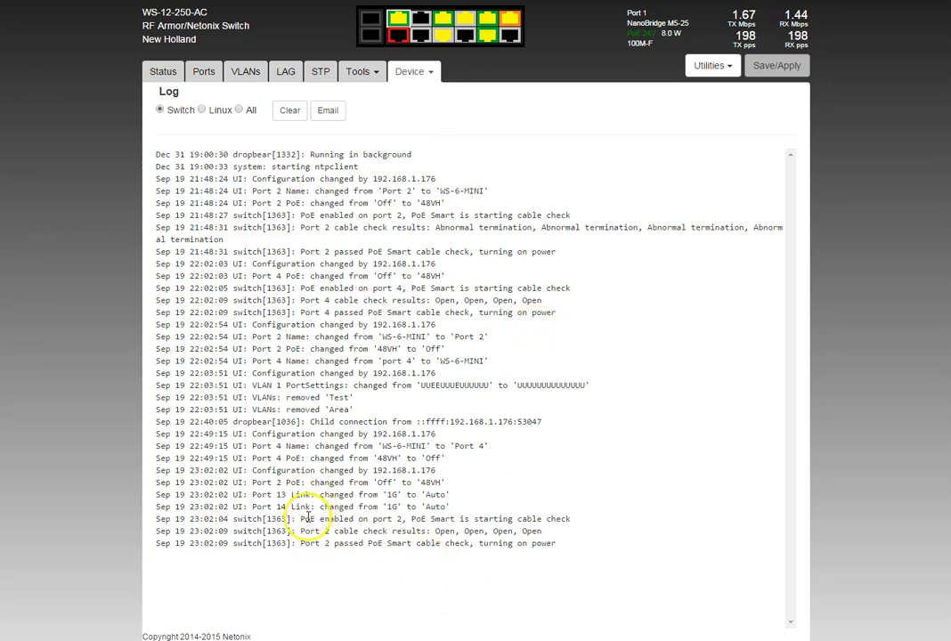
pyautogui.moveTo(303, 519); pyautogui.dragTo(568, 518)
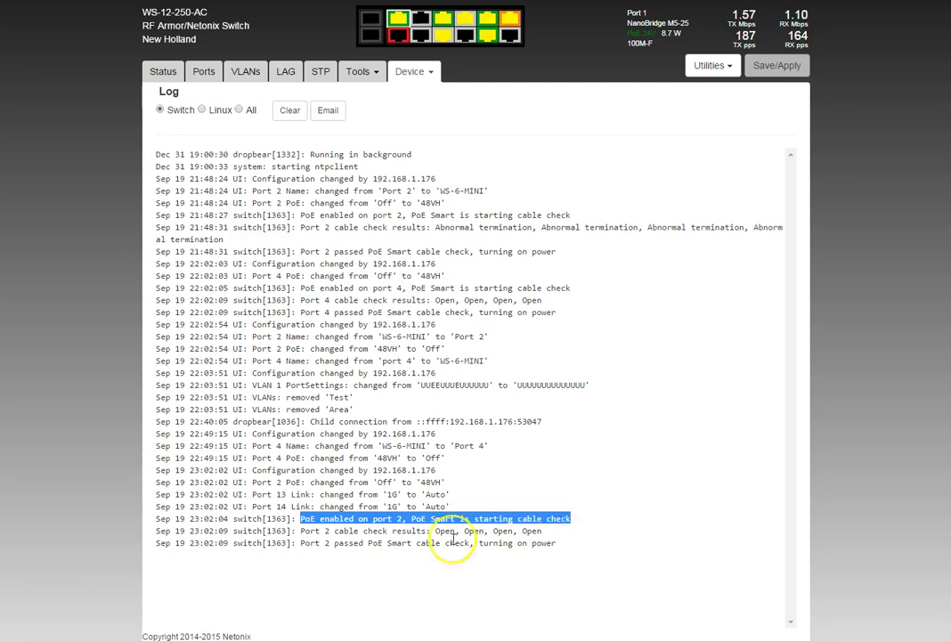
pyautogui.moveTo(301, 531); pyautogui.dragTo(548, 531)
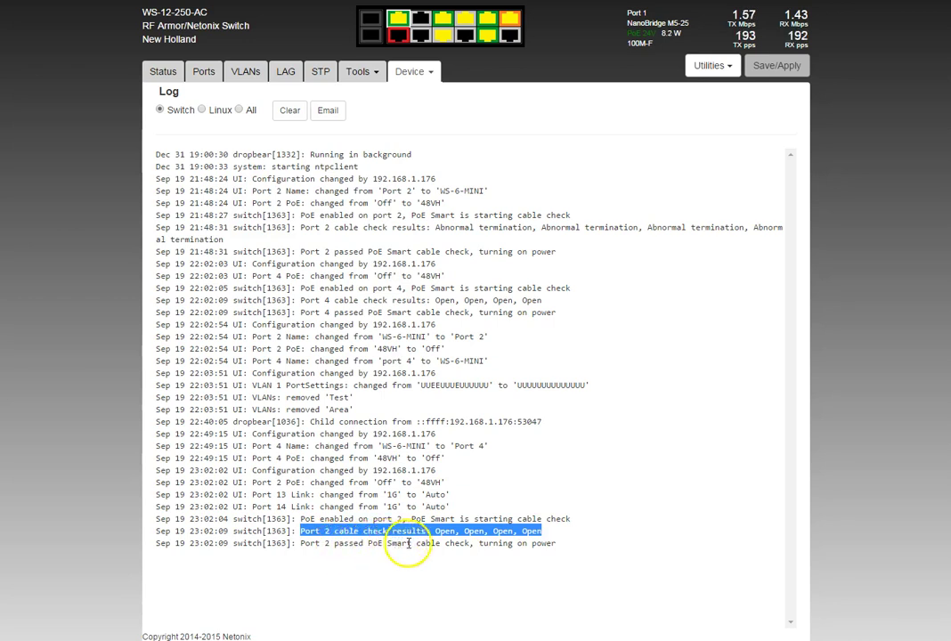
pyautogui.click(559, 545)
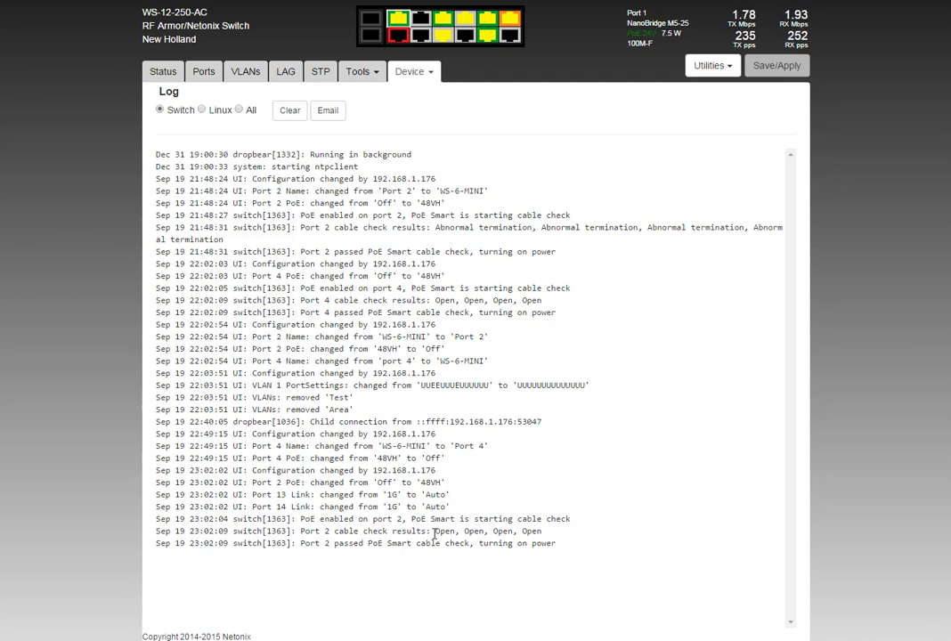
pyautogui.click(203, 71)
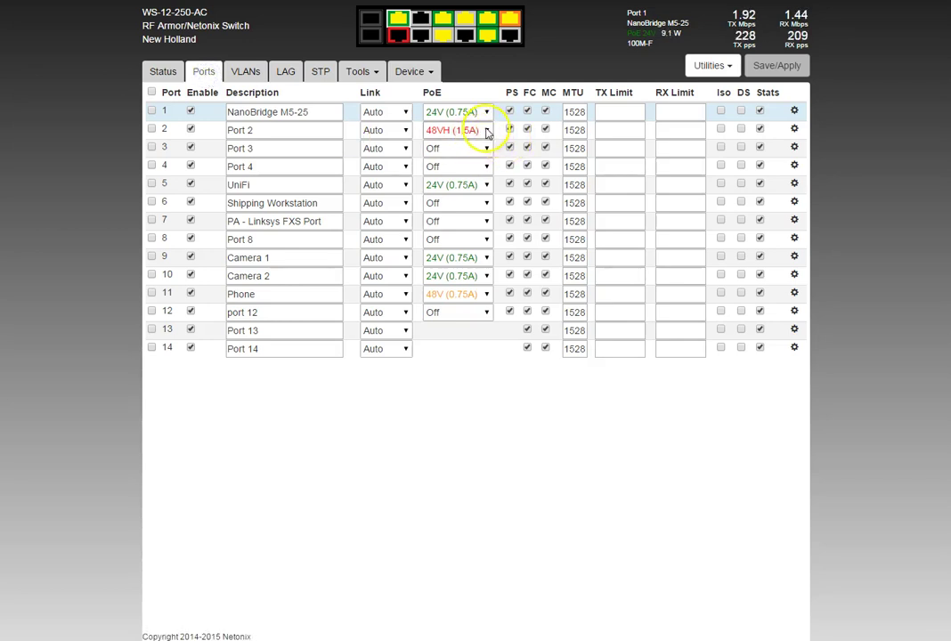
# Step: Turn Port 2's PoE Off, then run Cable Diagnostics on Port 2 and close the results
pyautogui.click(476, 134)
pyautogui.click(446, 144)
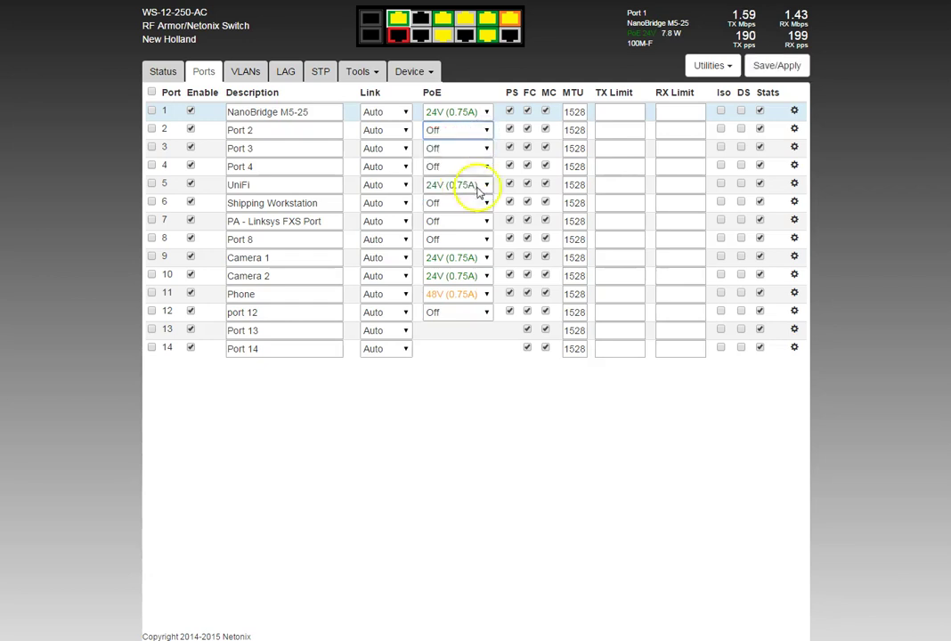
pyautogui.click(793, 131)
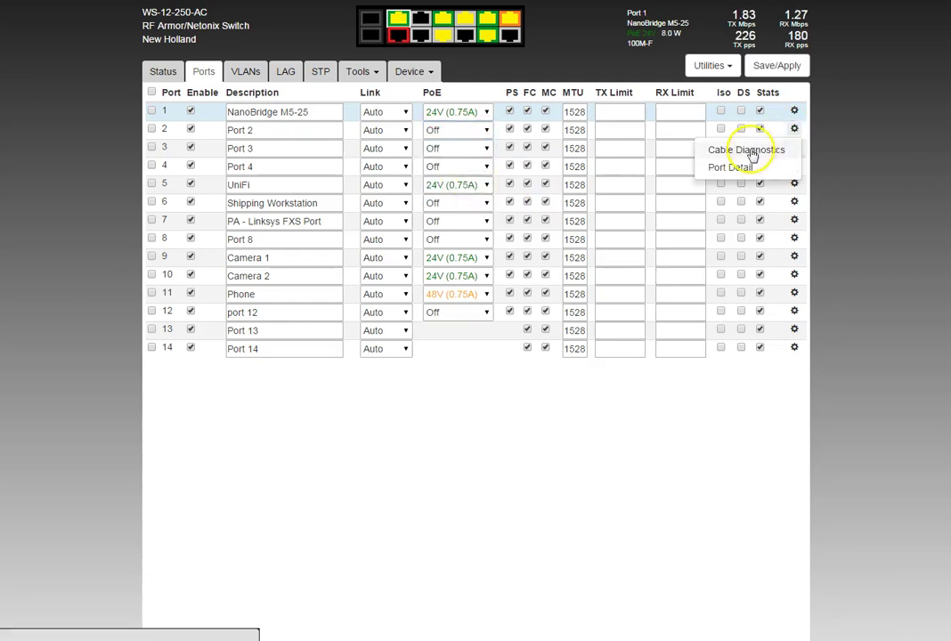
pyautogui.click(751, 153)
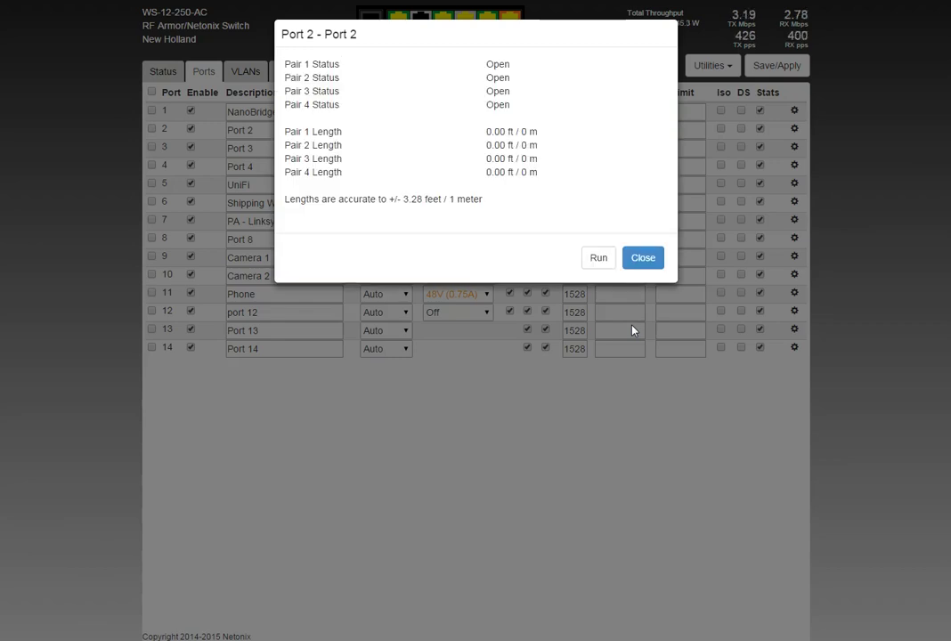
pyautogui.click(638, 259)
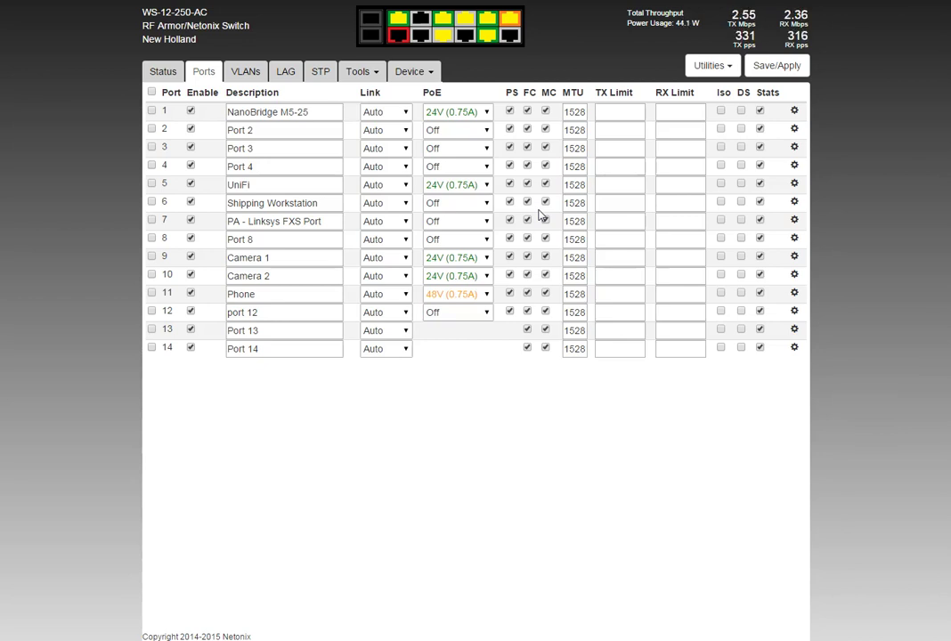
# Step: Save/Apply the configuration with Port 2's PoE set to Off
pyautogui.click(777, 71)
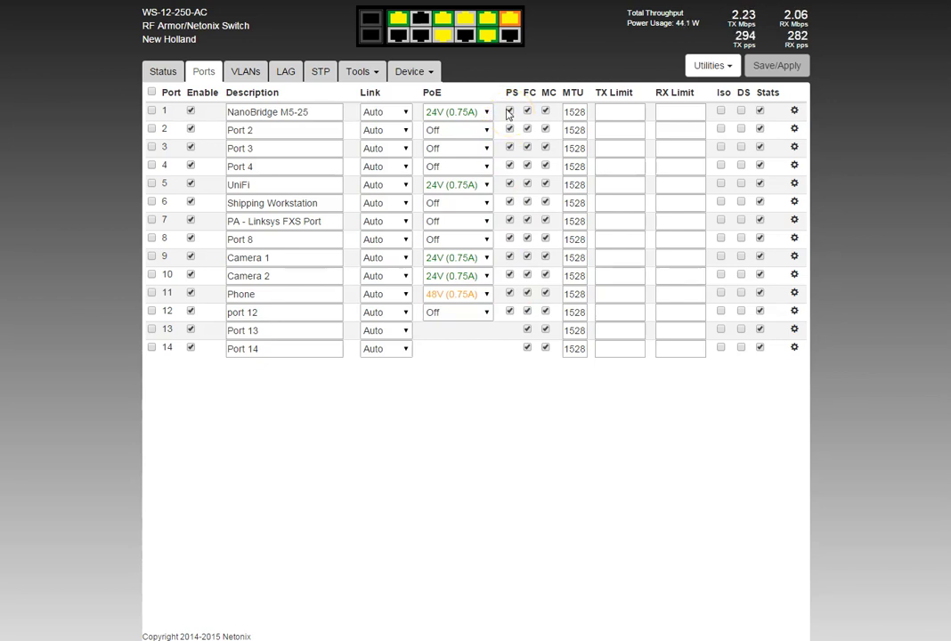
pyautogui.click(513, 111)
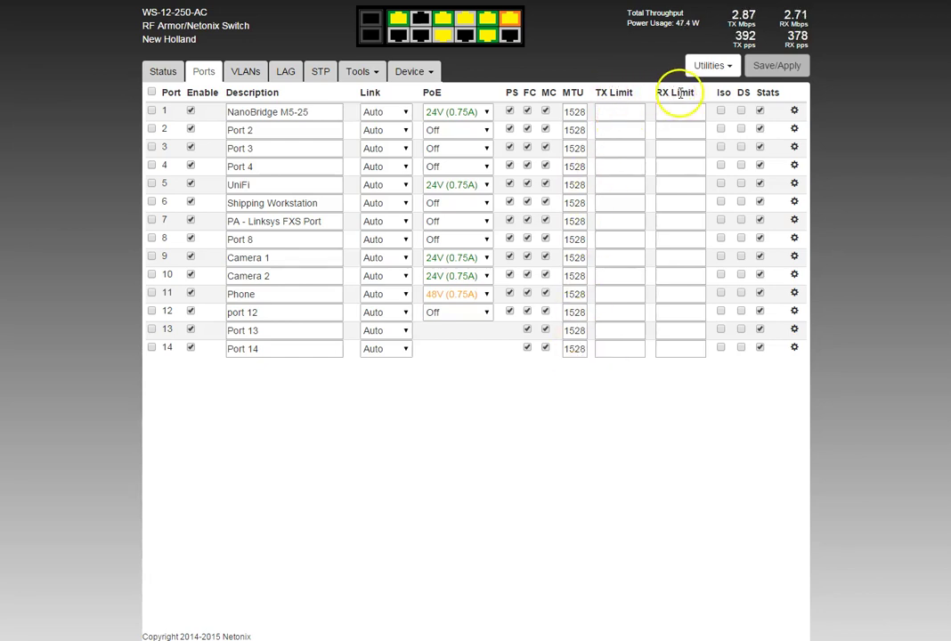
pyautogui.click(614, 112)
pyautogui.click(680, 112)
pyautogui.click(614, 113)
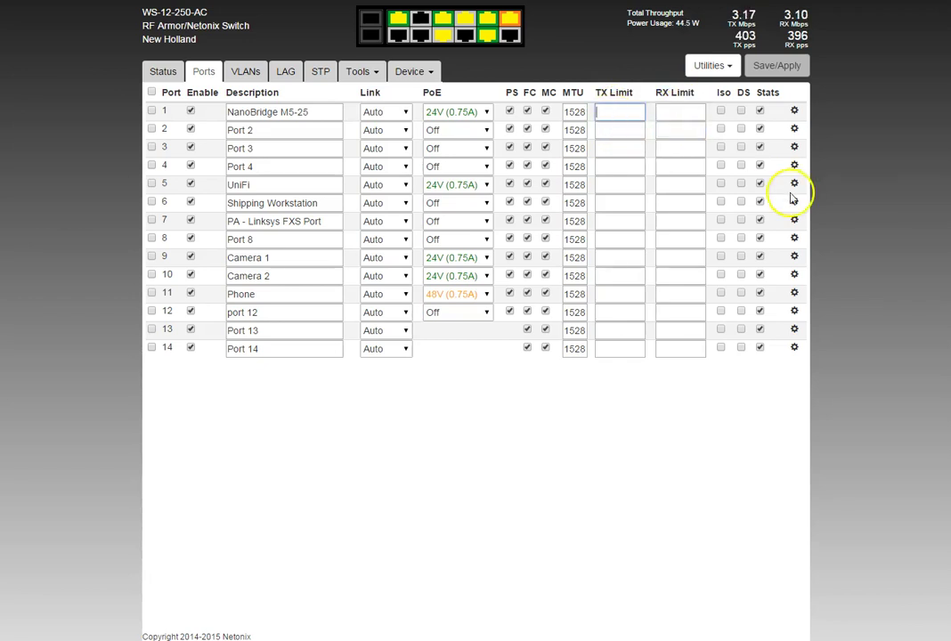
pyautogui.write('512')
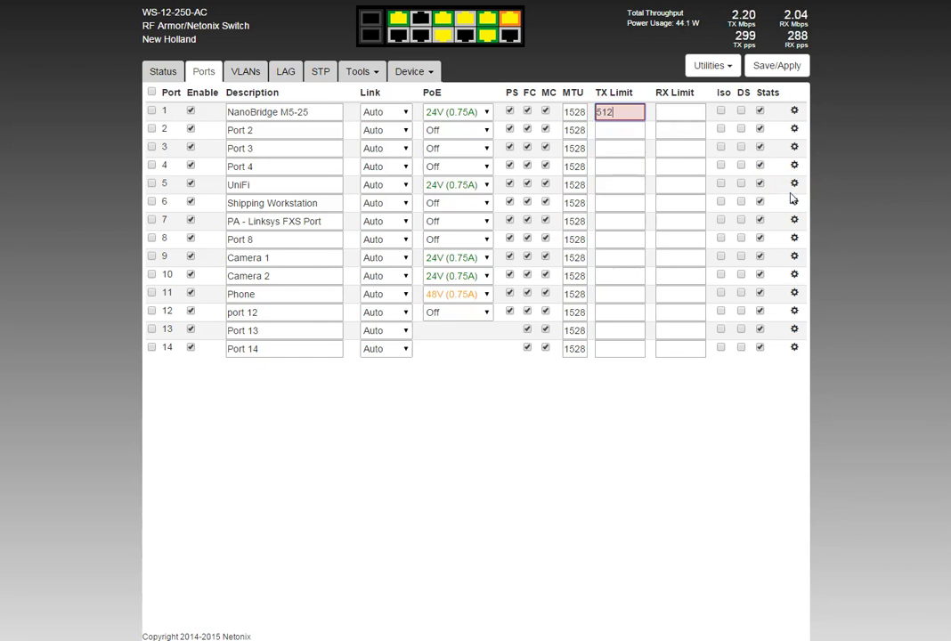
pyautogui.write('k')
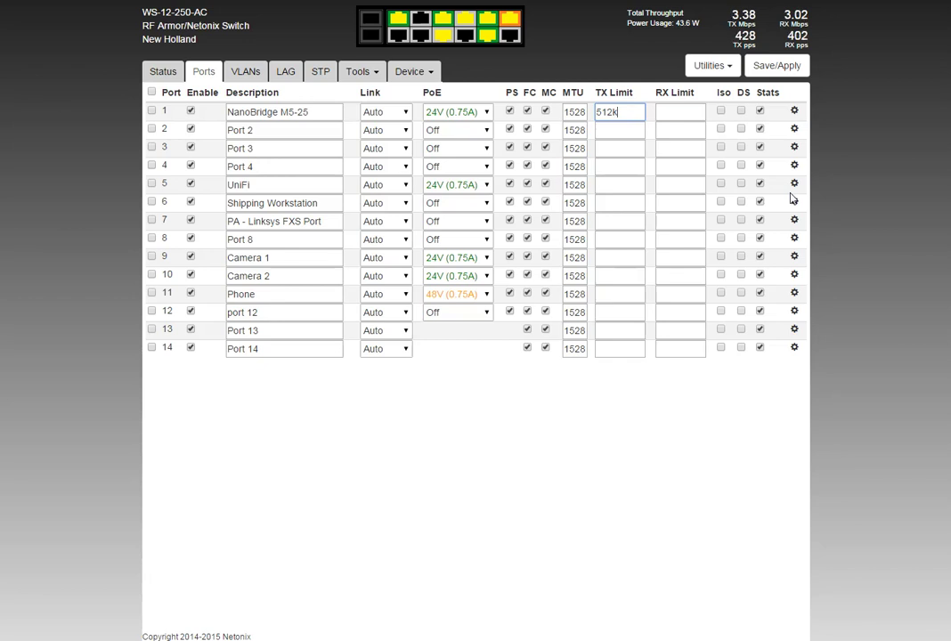
pyautogui.press('BackSpace')
pyautogui.write('mb')
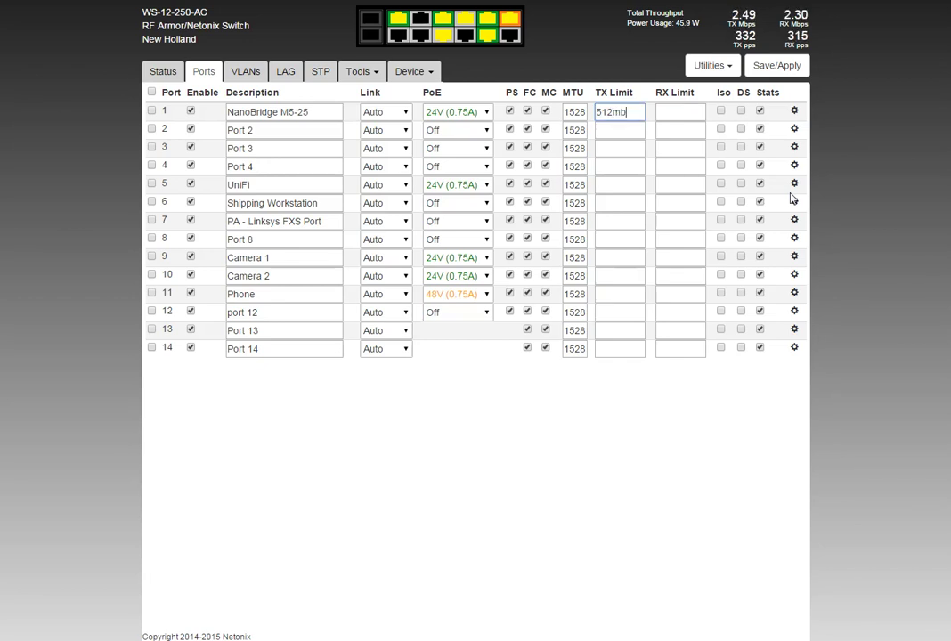
pyautogui.click(677, 119)
pyautogui.write('1')
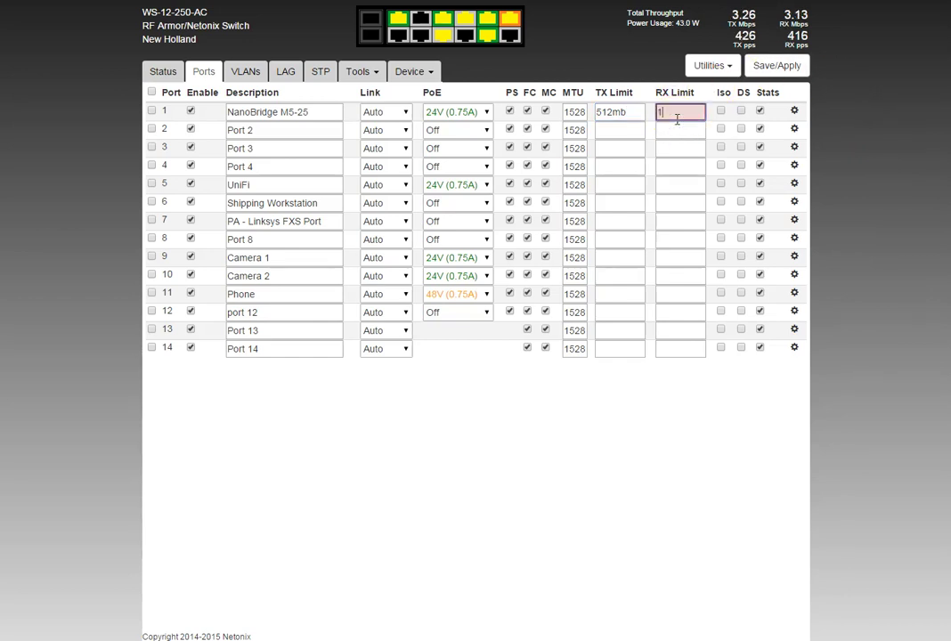
pyautogui.write('28k')
pyautogui.press('BackSpace')
pyautogui.press('BackSpace')
pyautogui.press('BackSpace')
pyautogui.press('BackSpace')
pyautogui.doubleClick(628, 112)
pyautogui.press('BackSpace')
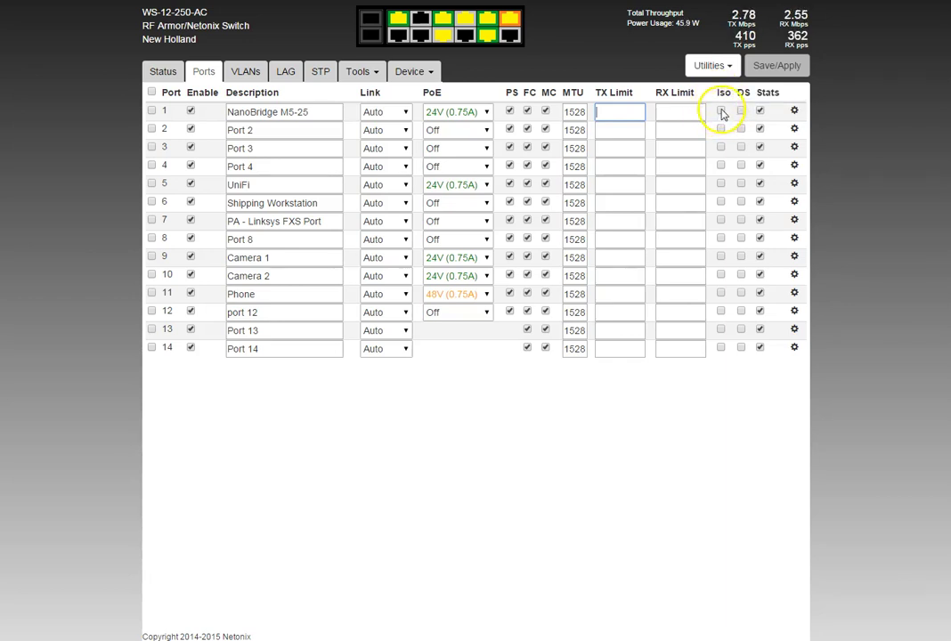
# Step: Turn port isolation on for ports 2, 3 and 4, then off again for ports 2 and 4
pyautogui.click(721, 129)
pyautogui.click(722, 148)
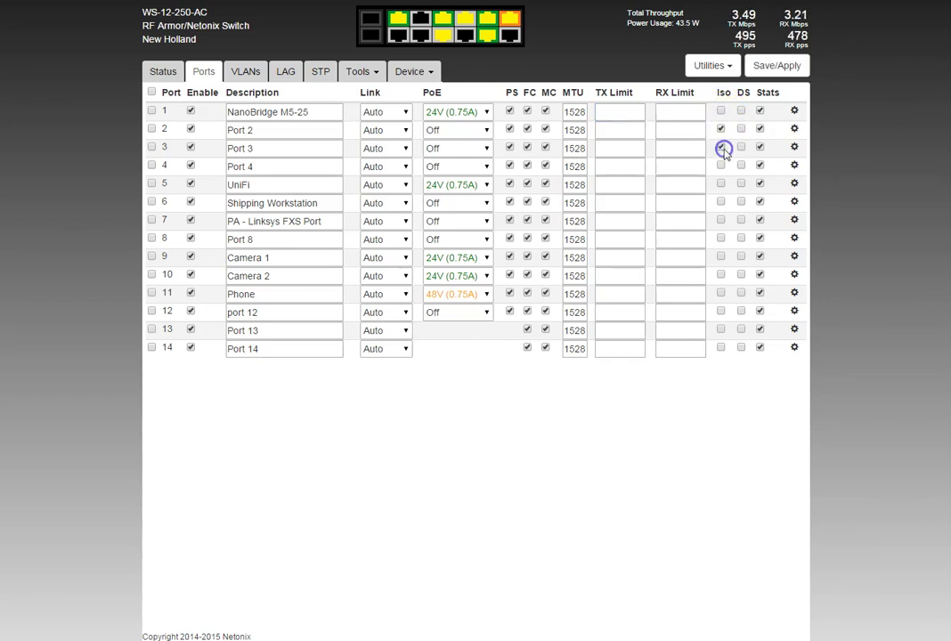
pyautogui.click(722, 166)
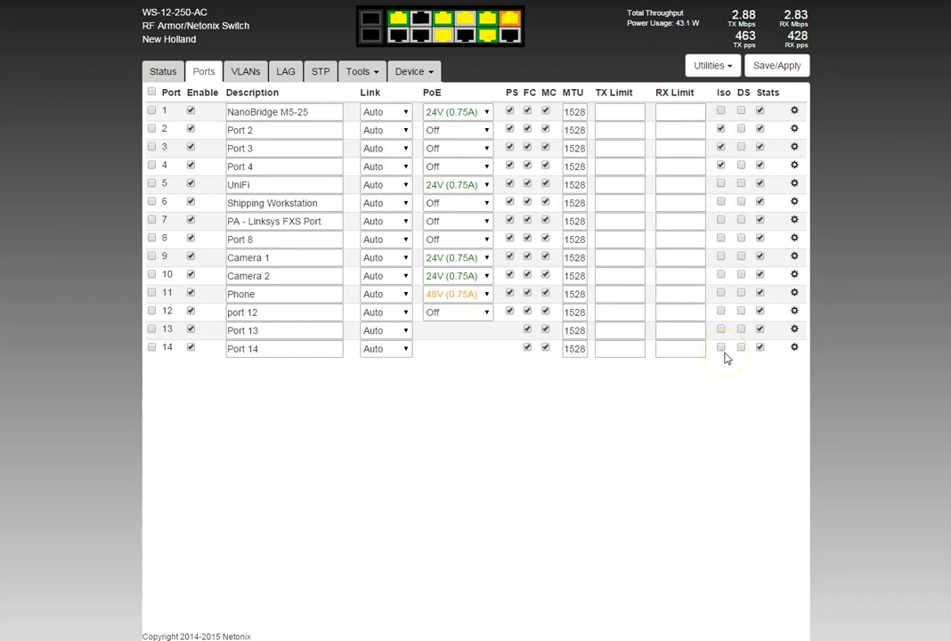
pyautogui.click(728, 320)
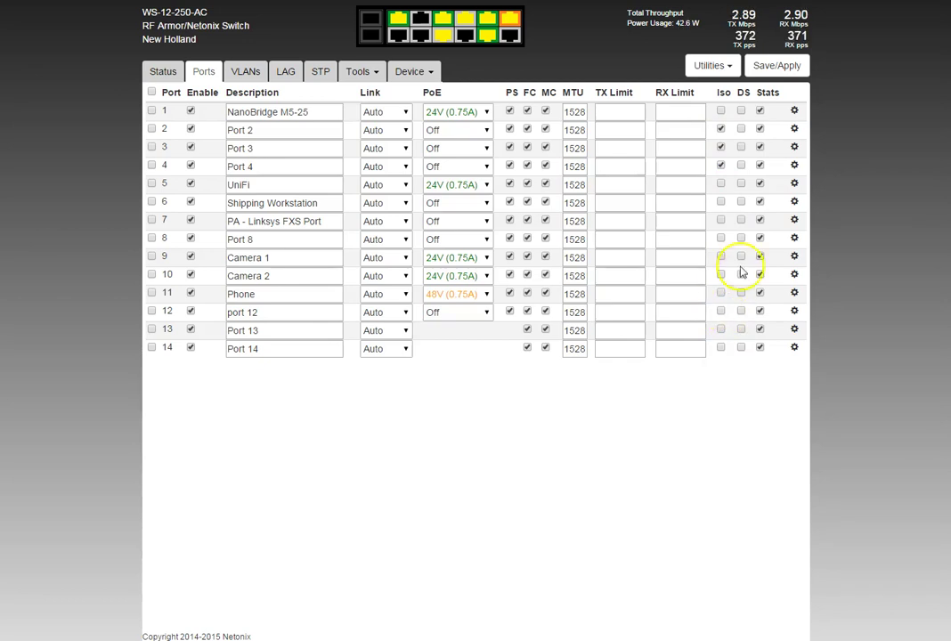
pyautogui.click(721, 166)
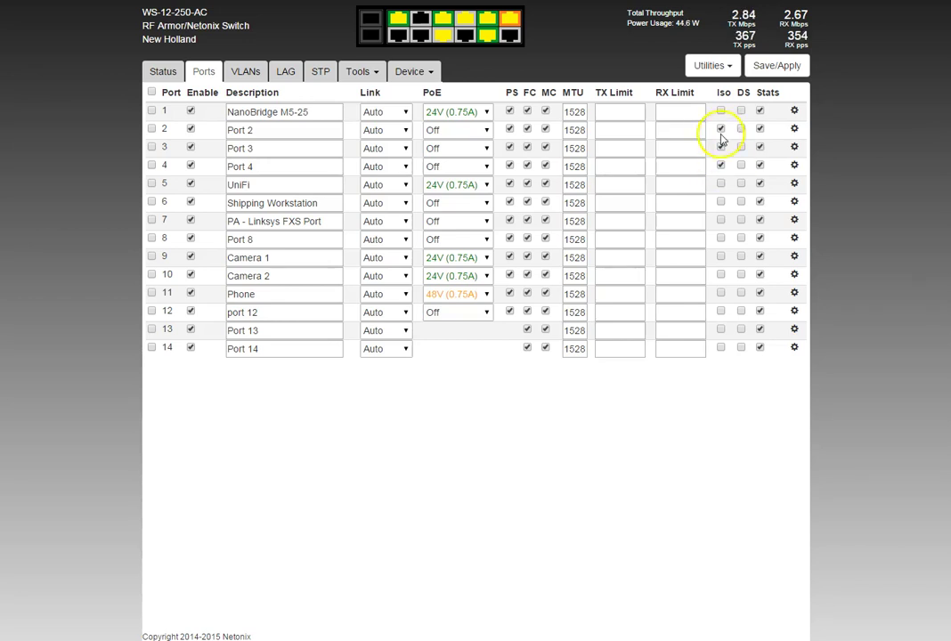
pyautogui.click(722, 130)
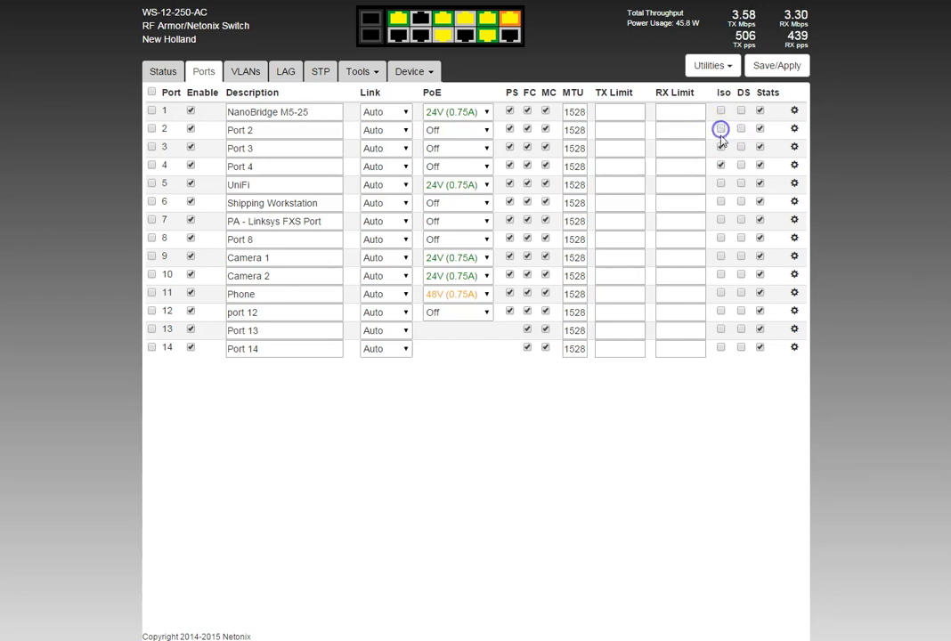
pyautogui.click(721, 164)
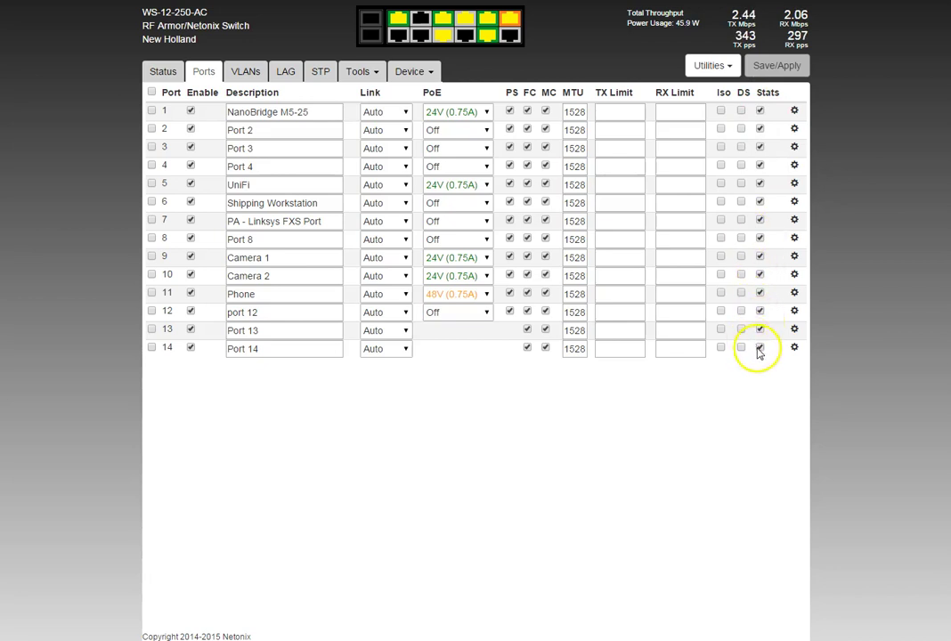
pyautogui.click(163, 71)
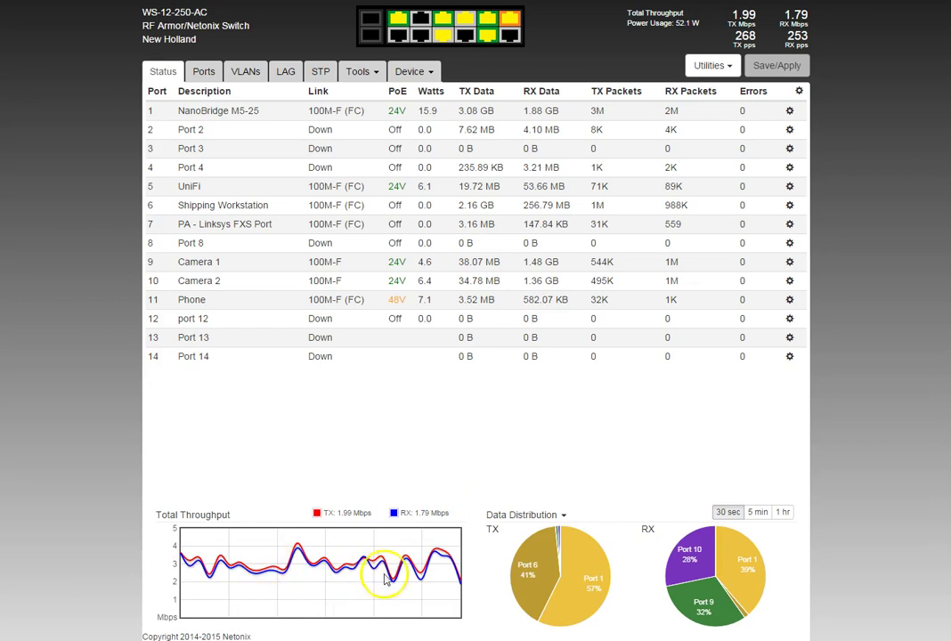
pyautogui.click(520, 516)
pyautogui.click(541, 553)
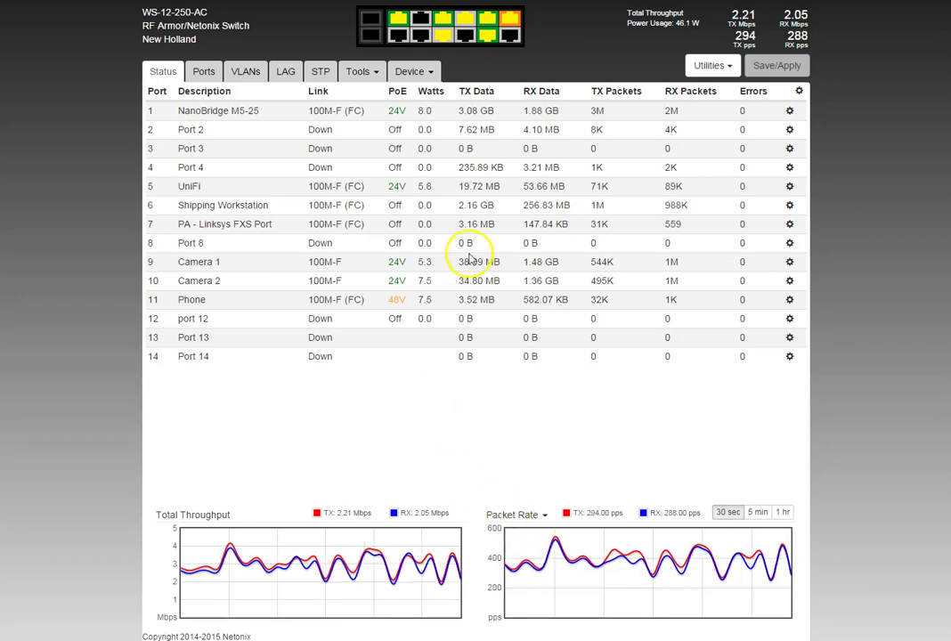
pyautogui.click(204, 71)
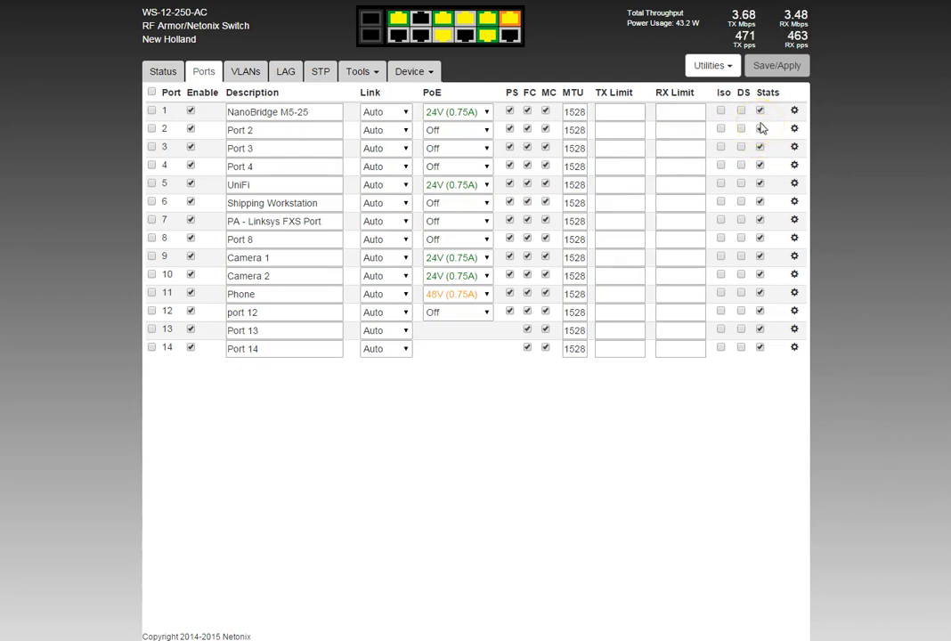
# Step: View port 1's Port Menu, close it, and go to the VLANs page
pyautogui.click(794, 112)
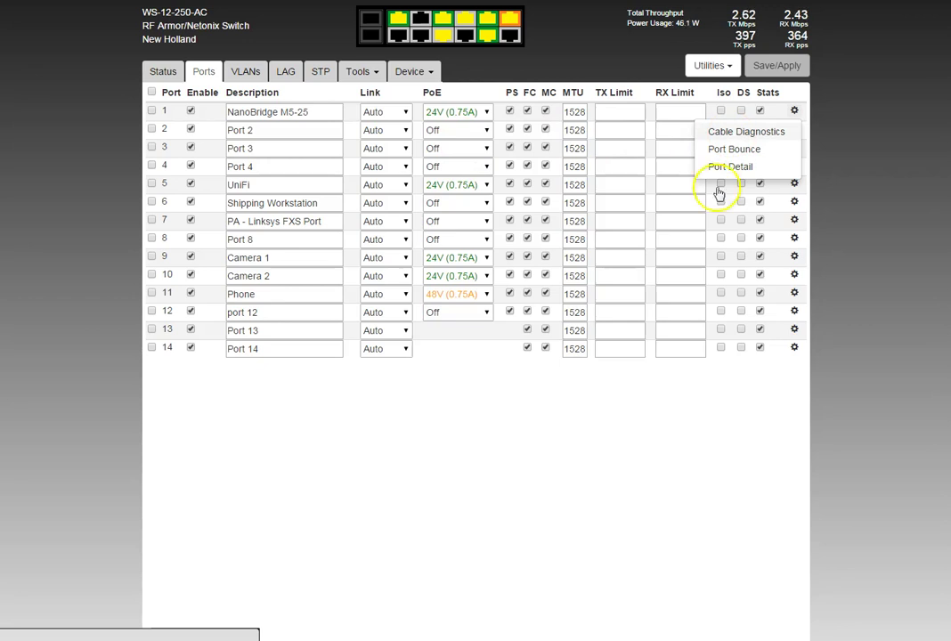
pyautogui.click(691, 395)
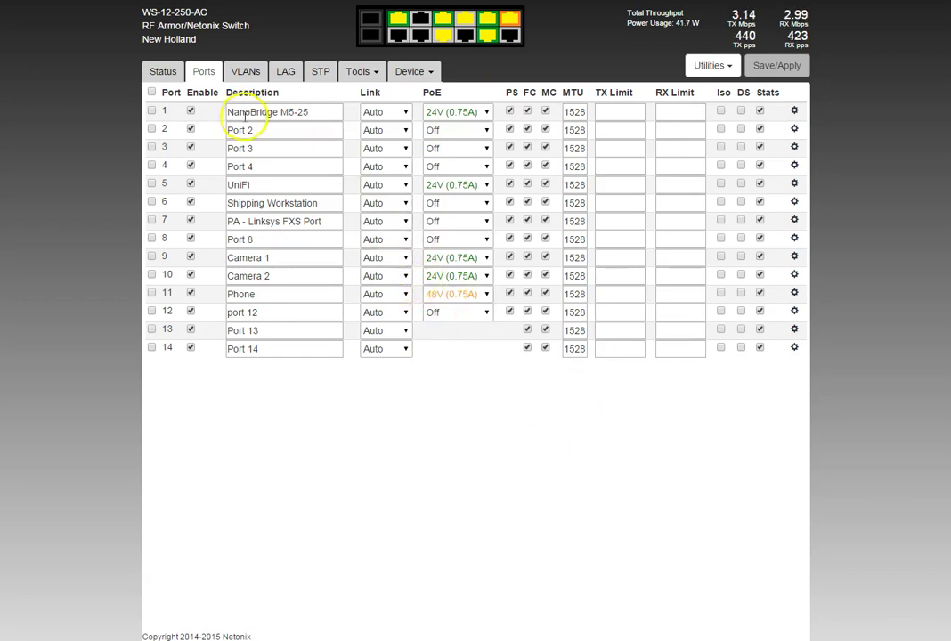
pyautogui.click(247, 71)
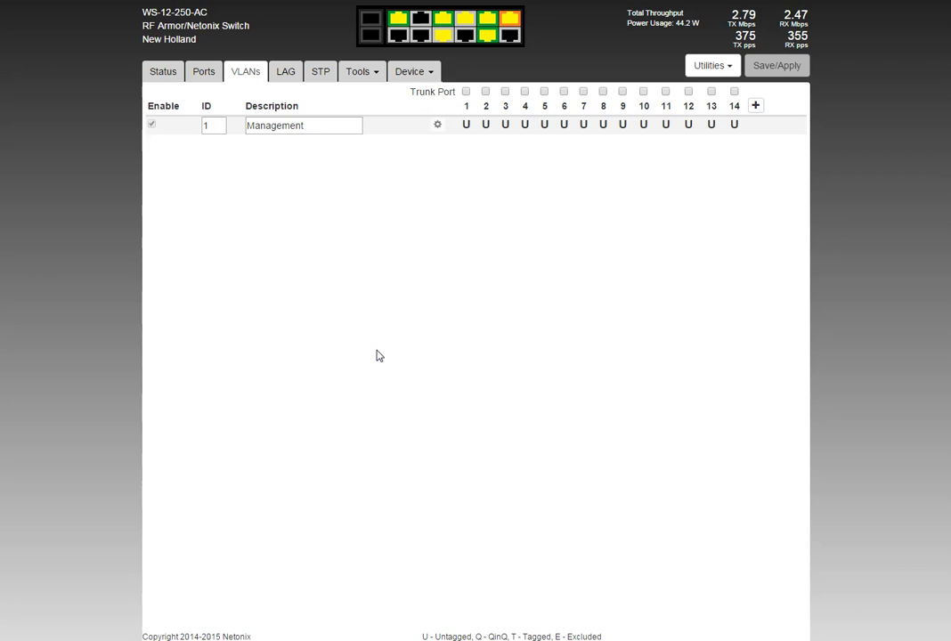
pyautogui.click(754, 106)
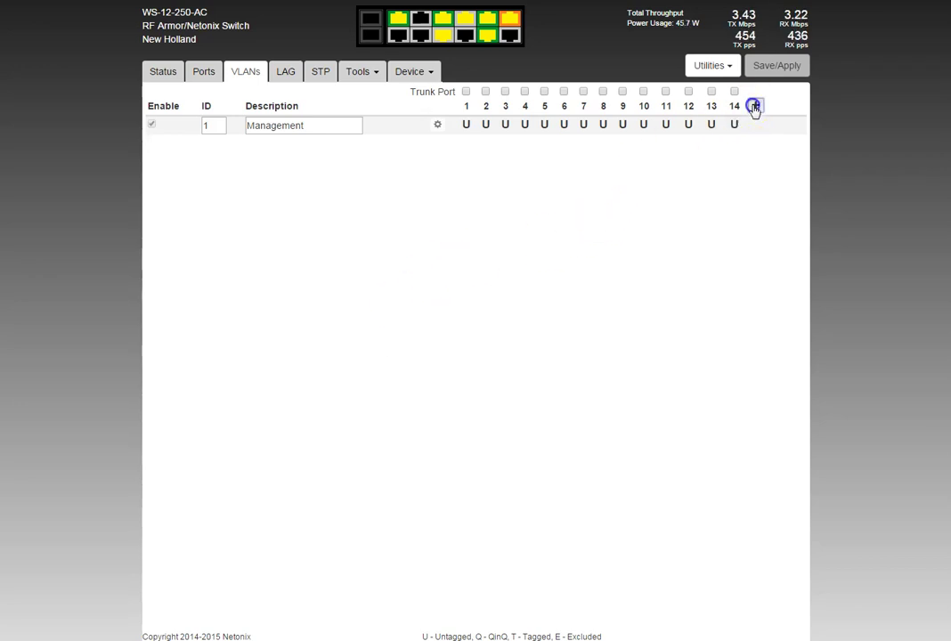
pyautogui.click(755, 106)
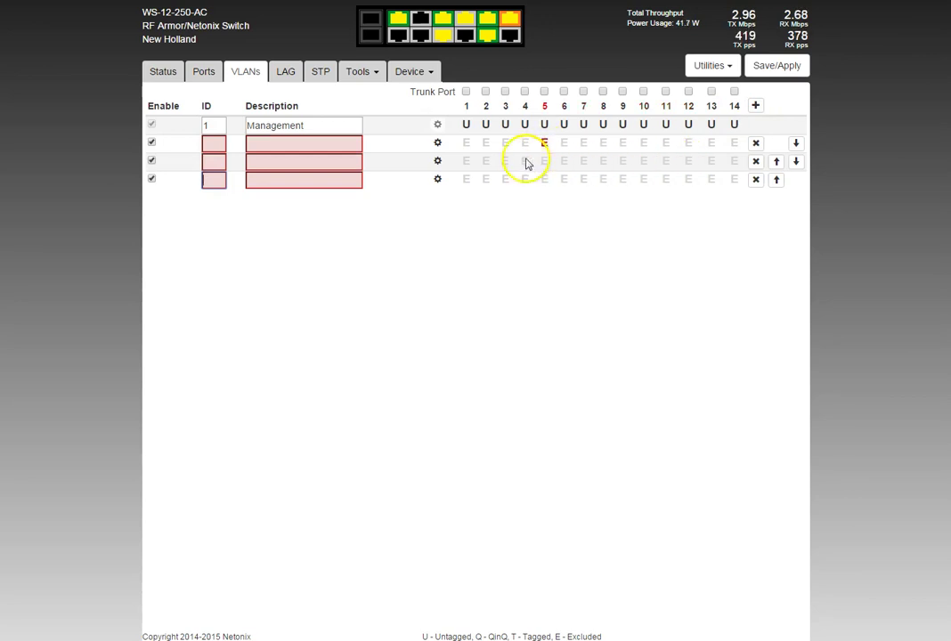
pyautogui.click(622, 161)
pyautogui.click(623, 161)
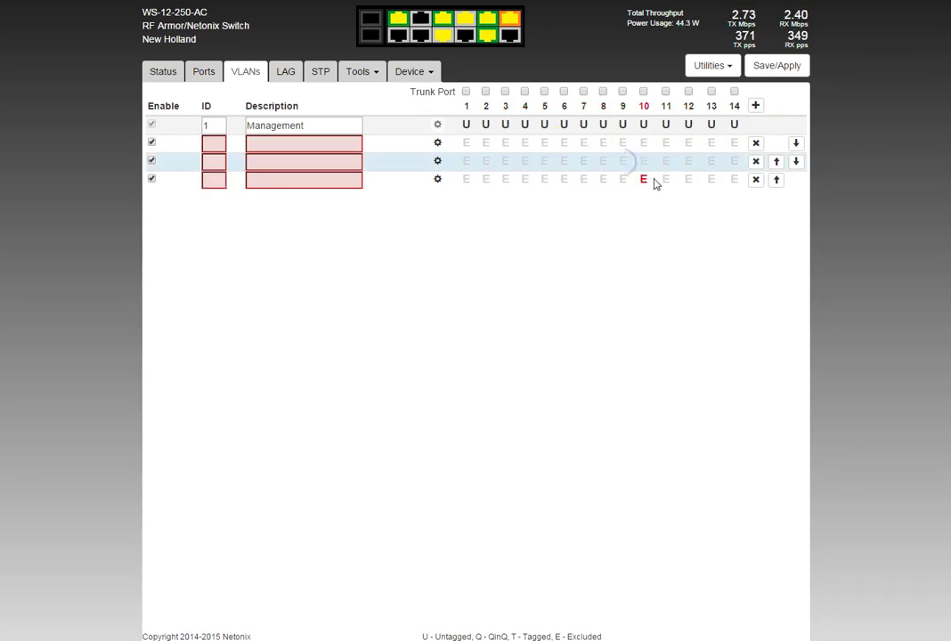
pyautogui.click(644, 161)
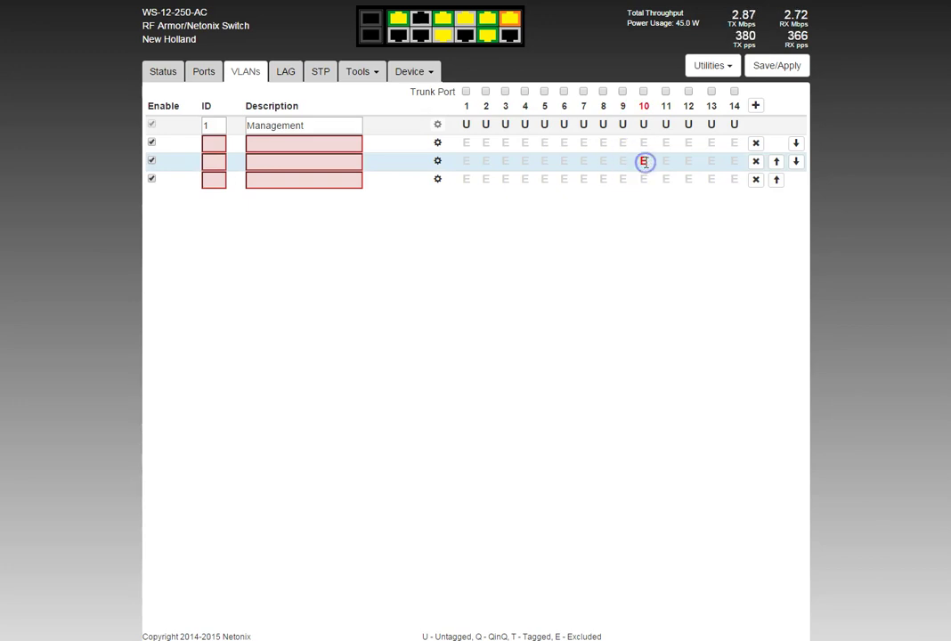
pyautogui.click(644, 161)
pyautogui.click(645, 161)
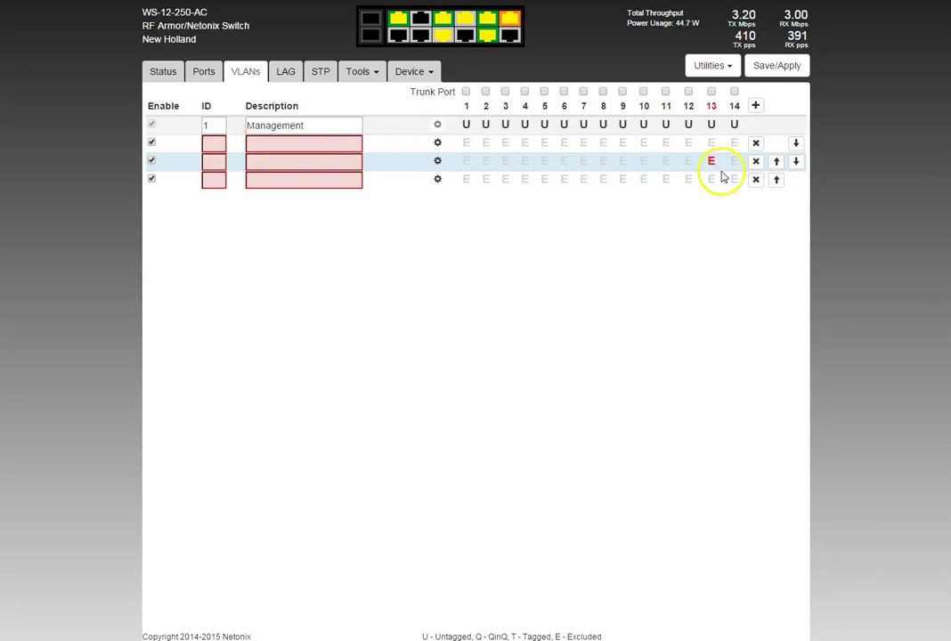
pyautogui.click(755, 145)
pyautogui.click(755, 145)
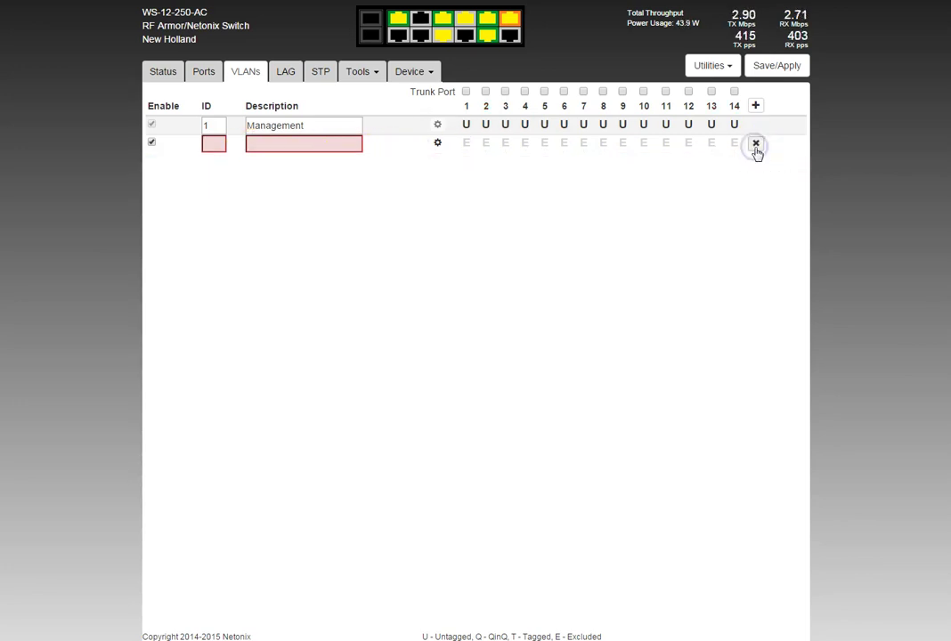
pyautogui.click(755, 144)
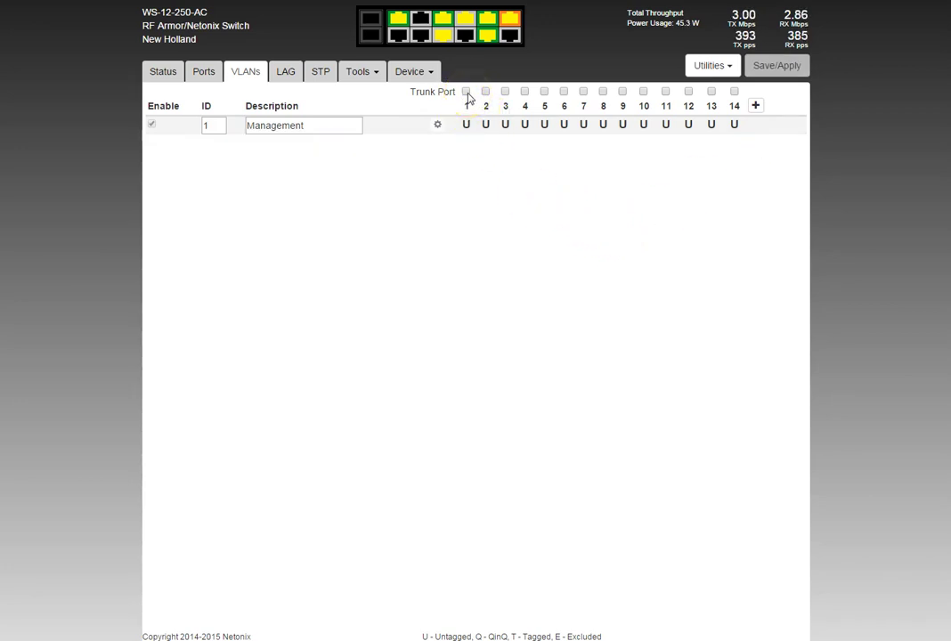
pyautogui.click(412, 92)
pyautogui.moveTo(444, 92); pyautogui.dragTo(465, 138)
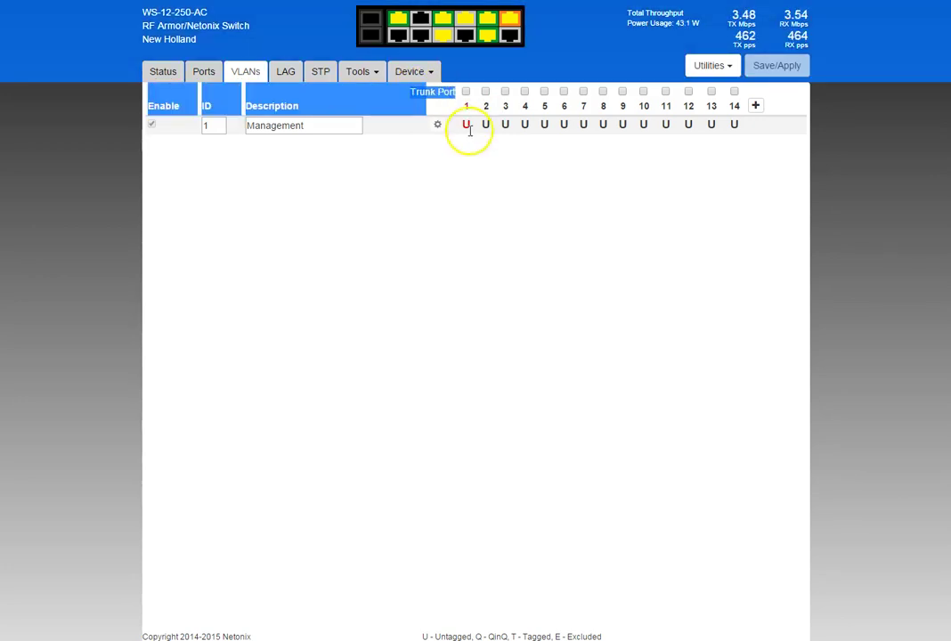
pyautogui.click(477, 161)
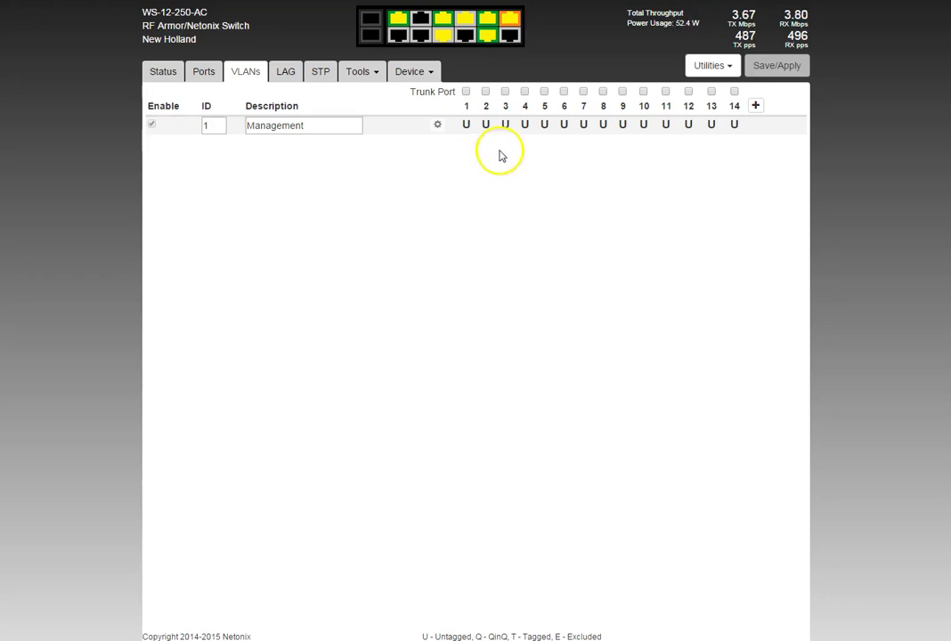
# Step: Make port 1 a trunk allowing VLANs 1-4095, then revert it to untagged on Management
pyautogui.click(466, 93)
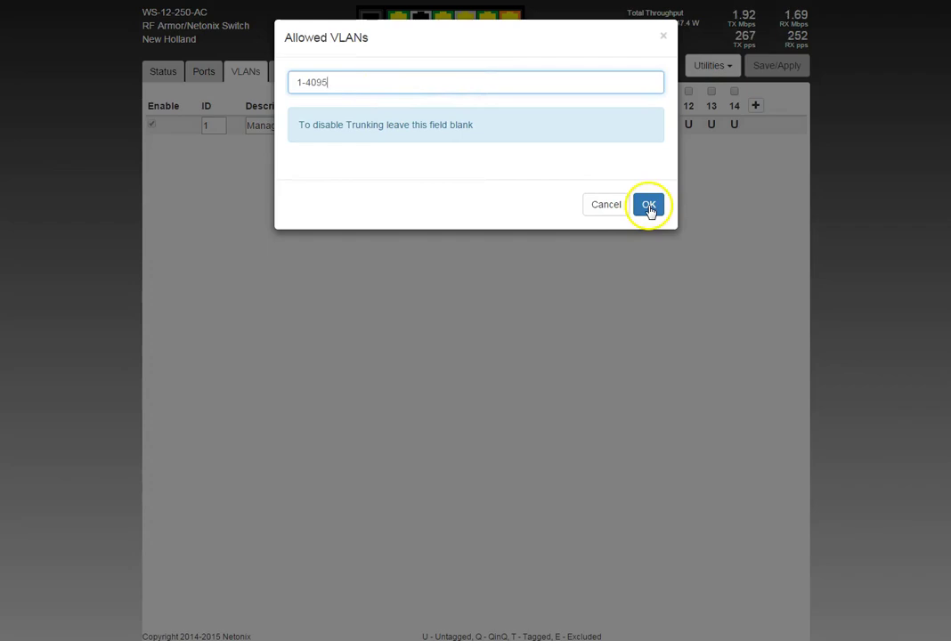
pyautogui.click(649, 205)
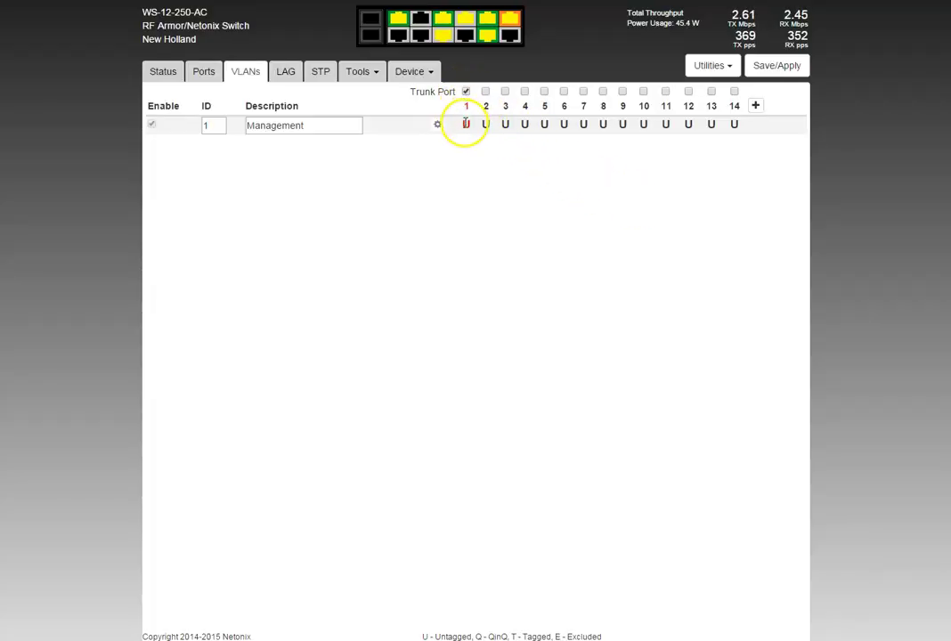
pyautogui.click(466, 123)
pyautogui.click(467, 123)
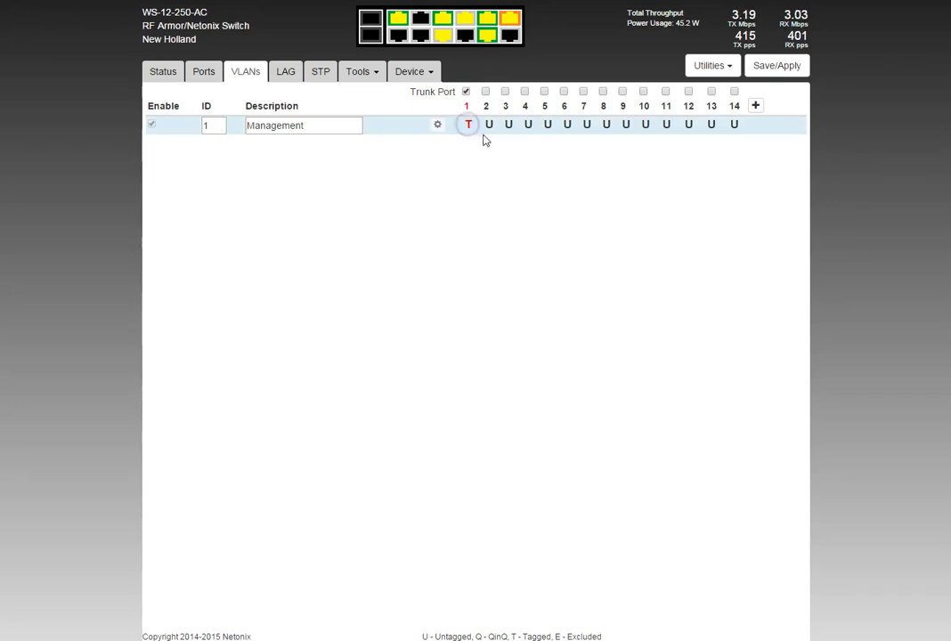
pyautogui.click(467, 93)
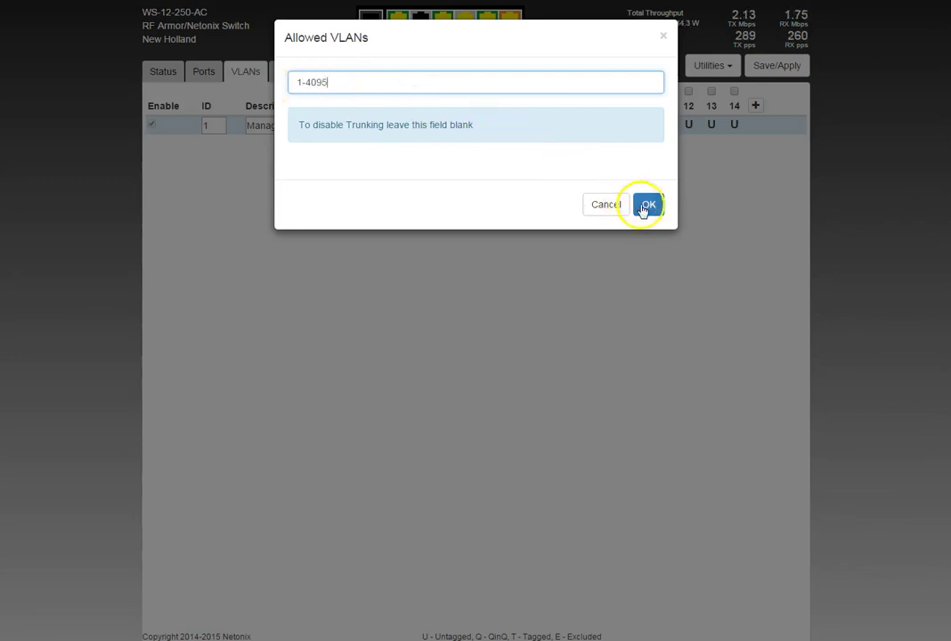
pyautogui.moveTo(351, 81); pyautogui.dragTo(276, 80)
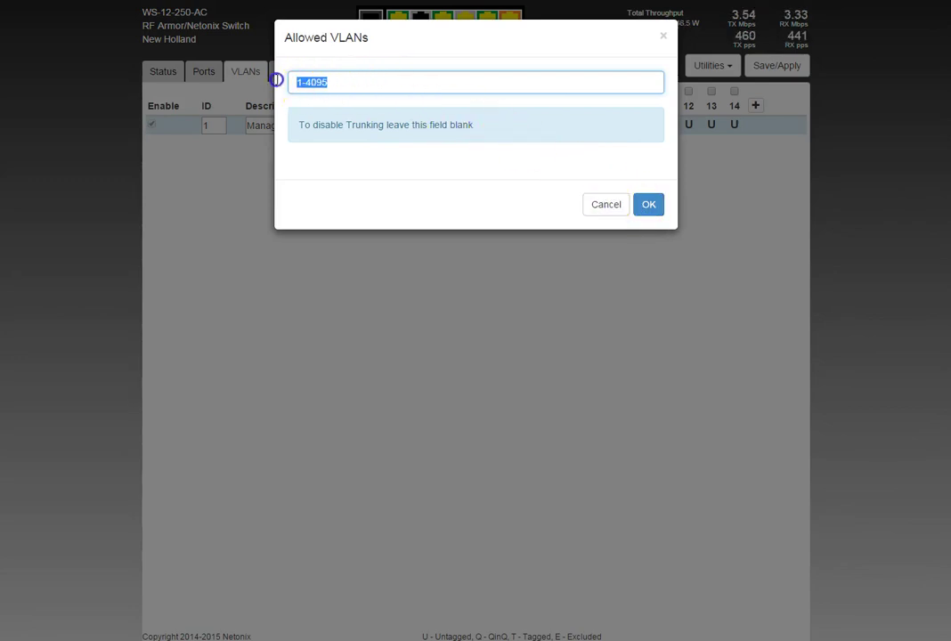
pyautogui.click(646, 205)
pyautogui.click(470, 124)
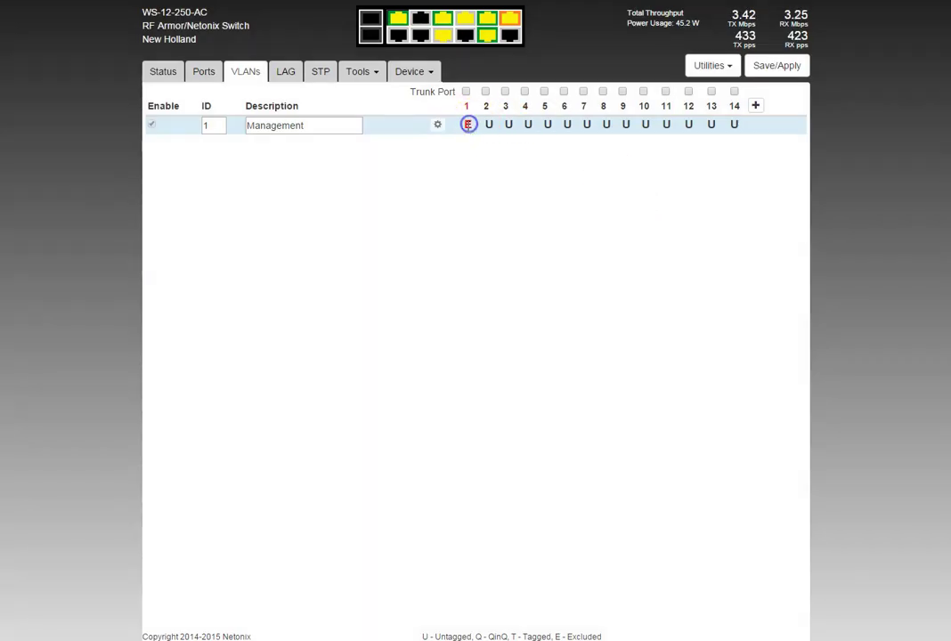
pyautogui.click(470, 125)
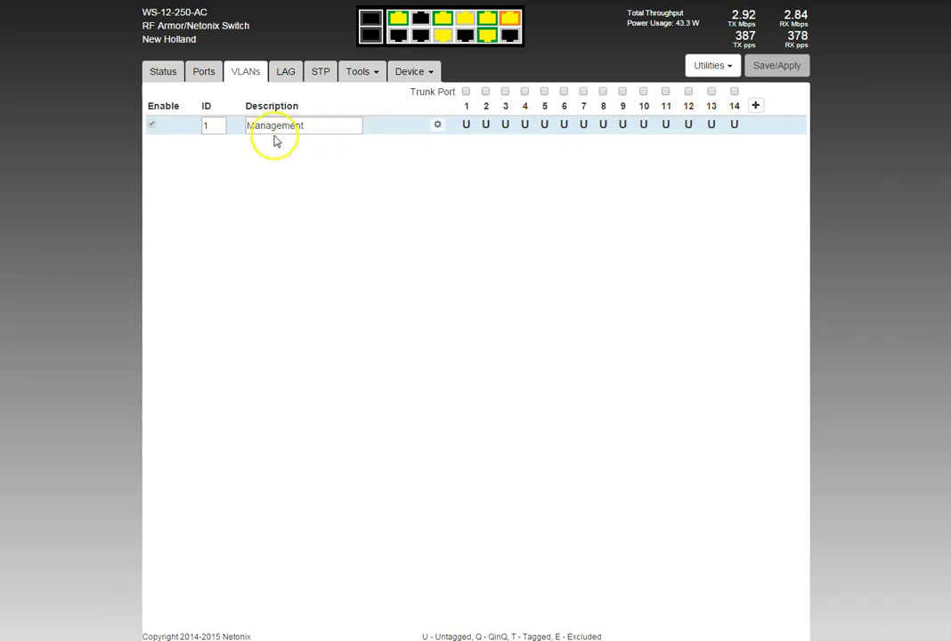
# Step: Restore the Management VLAN ID to 1 after editing it, and add a new VLAN row
pyautogui.click(217, 127)
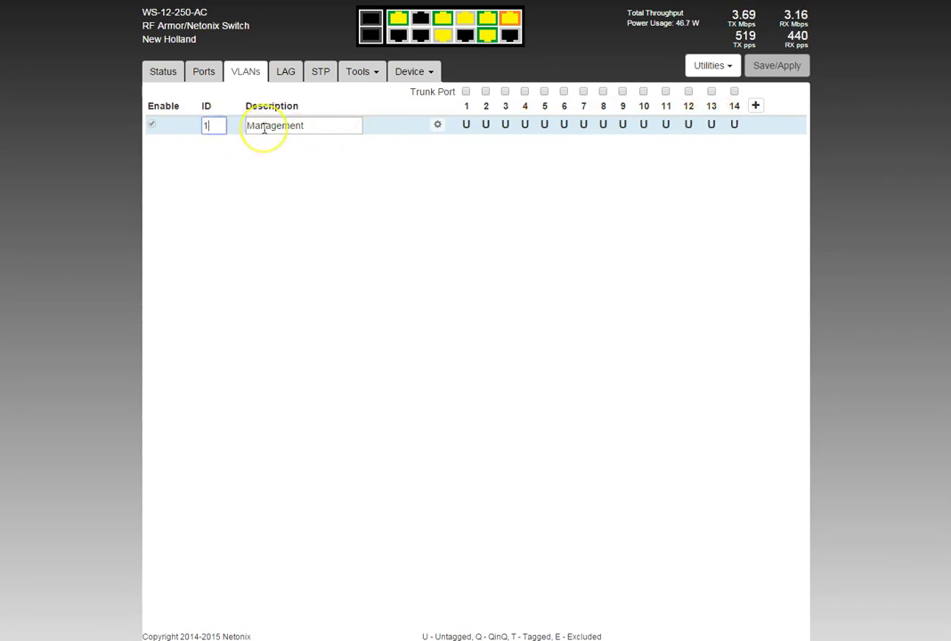
pyautogui.write('00')
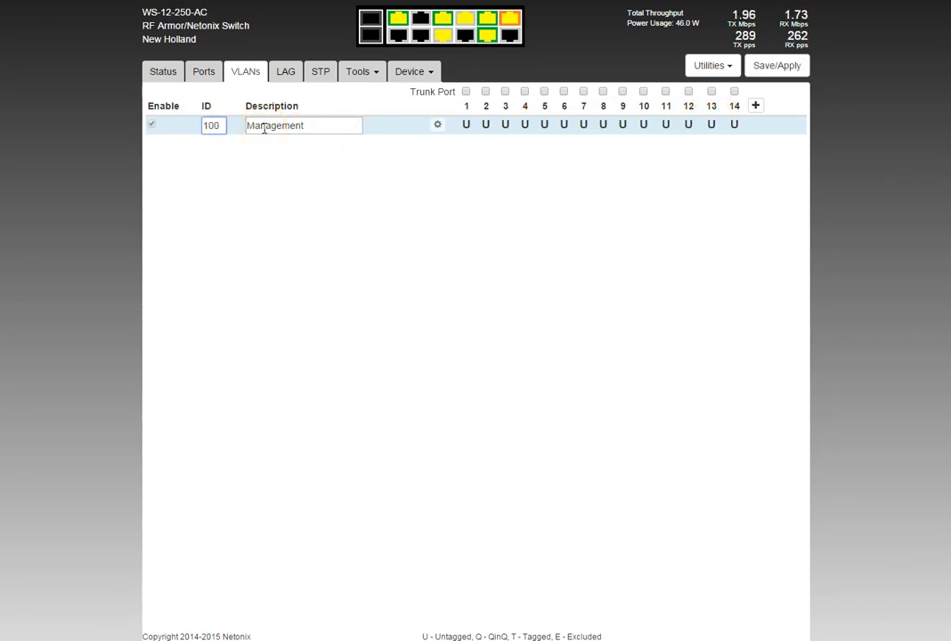
pyautogui.click(216, 125)
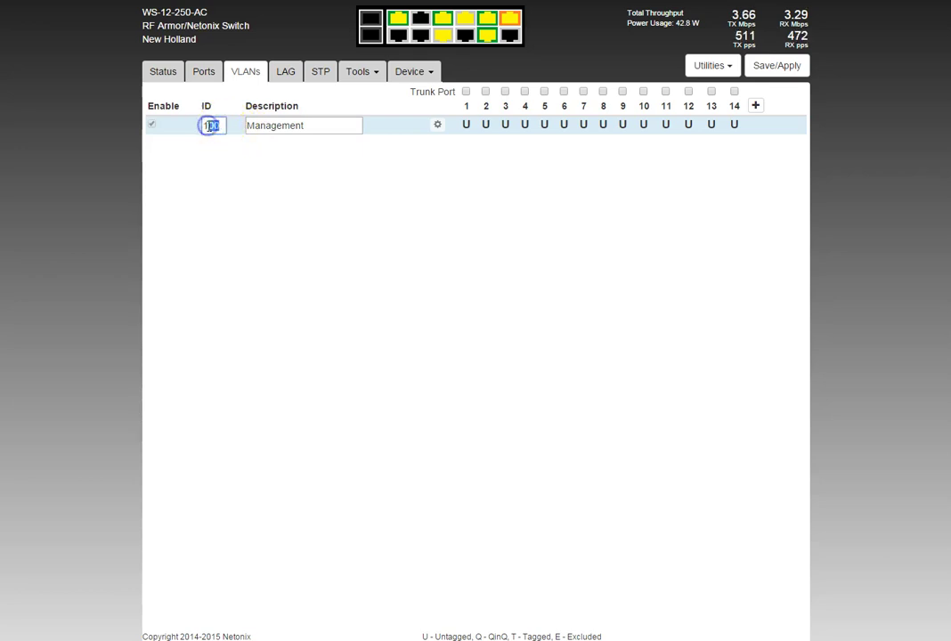
pyautogui.press('BackSpace')
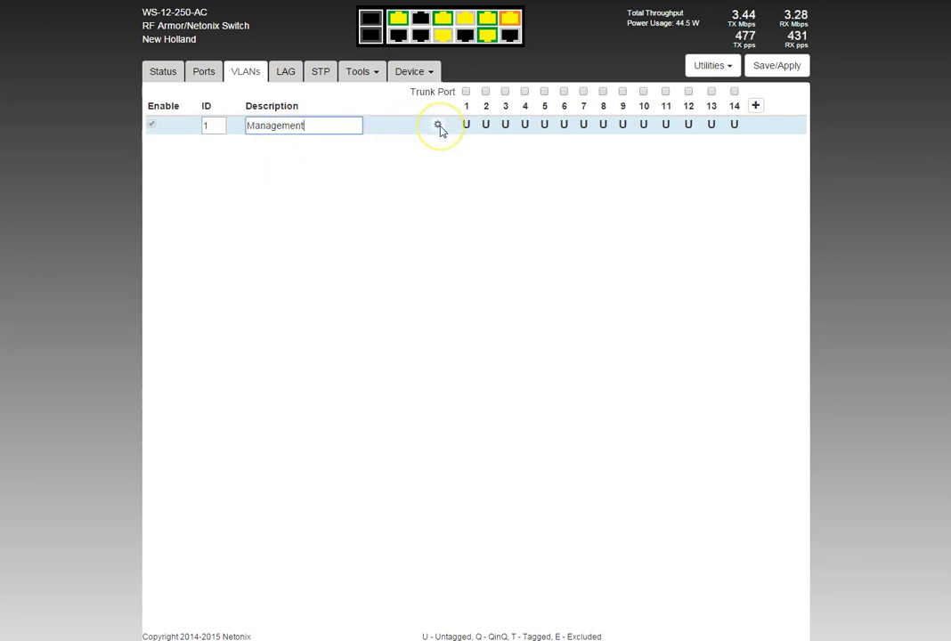
pyautogui.click(755, 105)
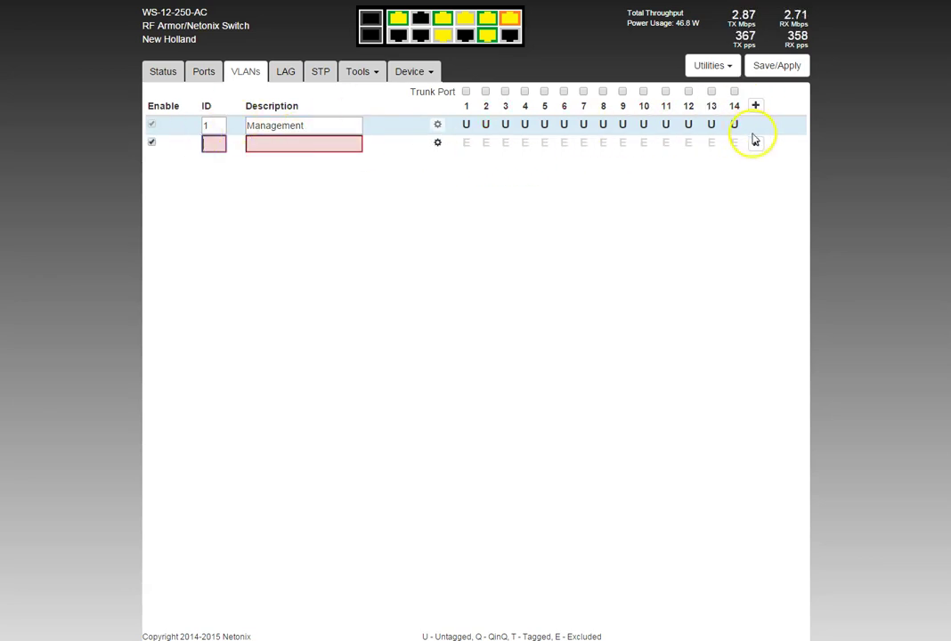
# Step: Check the new VLAN's IPv4/IPv6 address settings, close them, and delete the empty VLAN row
pyautogui.click(437, 143)
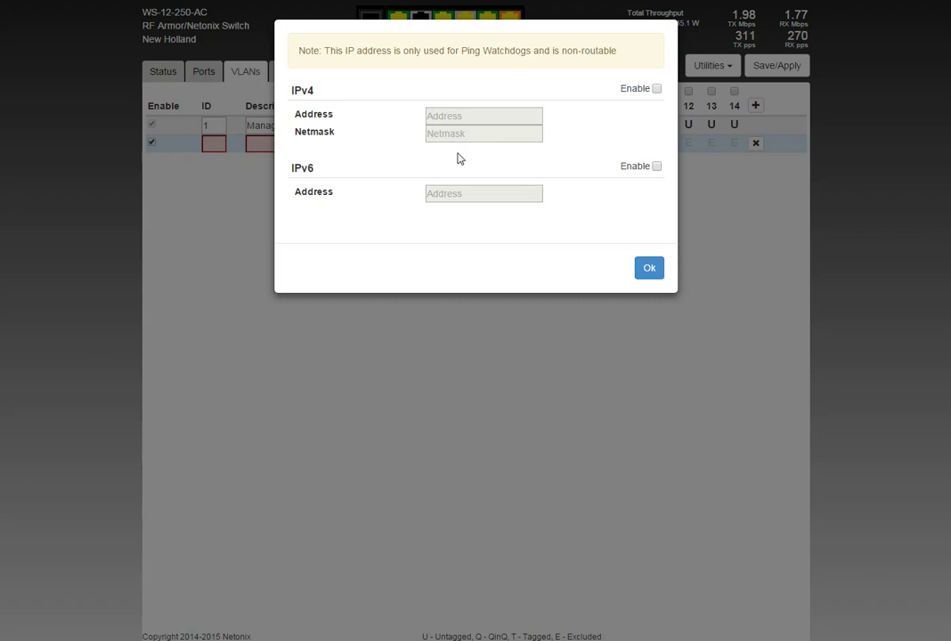
pyautogui.click(651, 275)
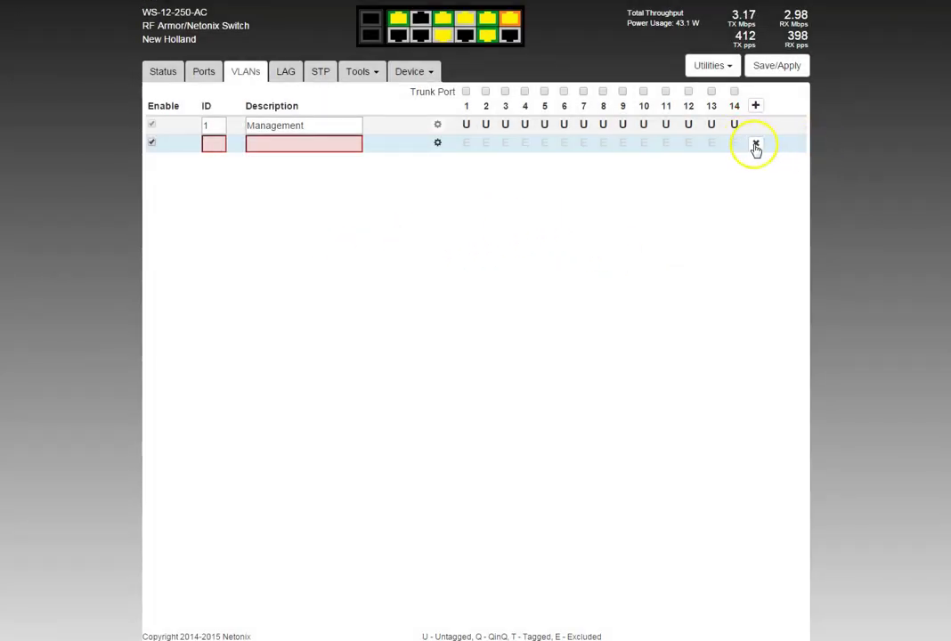
pyautogui.click(756, 143)
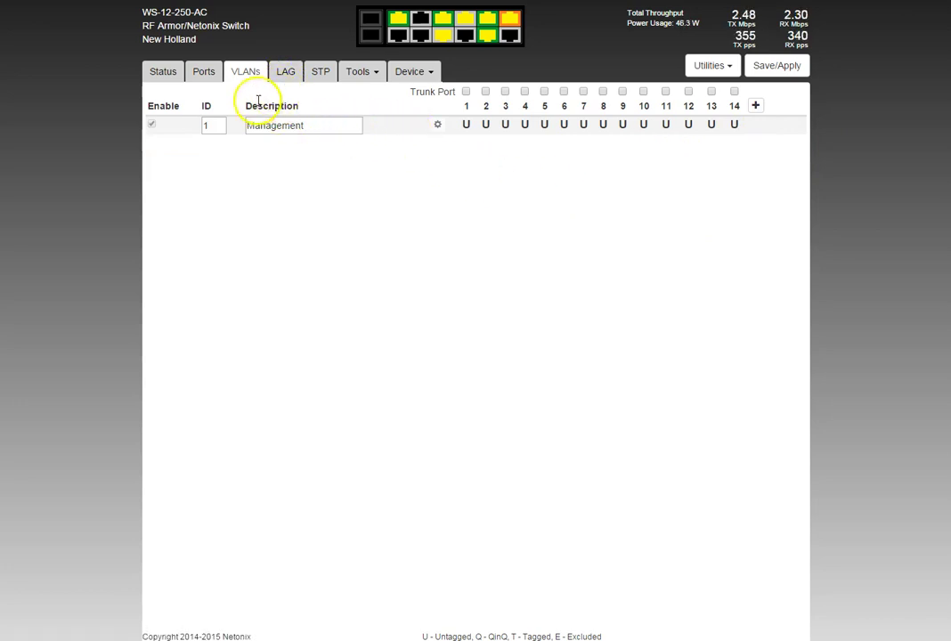
# Step: Look over the LAG table, then switch to the STP settings
pyautogui.click(286, 72)
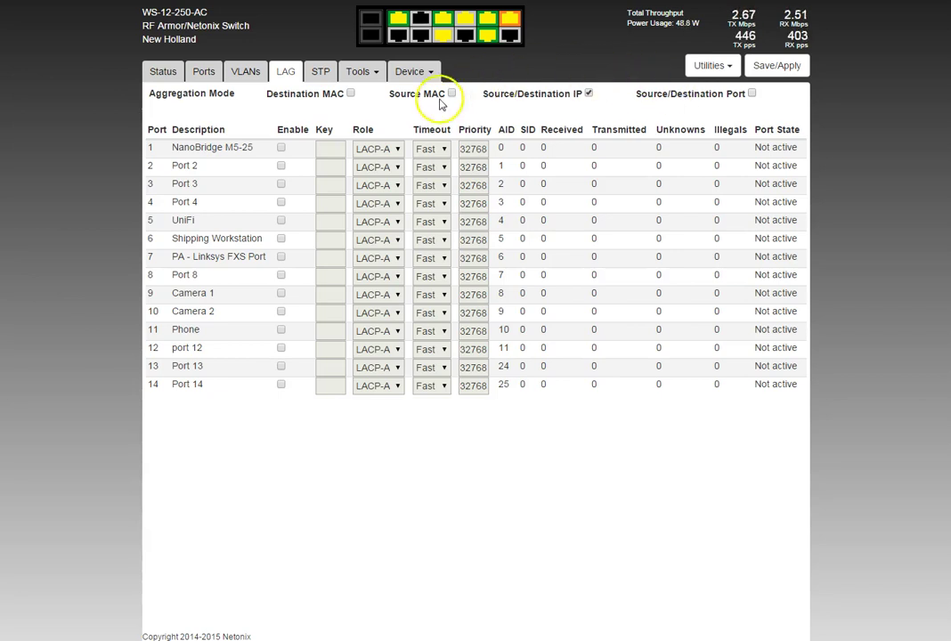
pyautogui.click(320, 72)
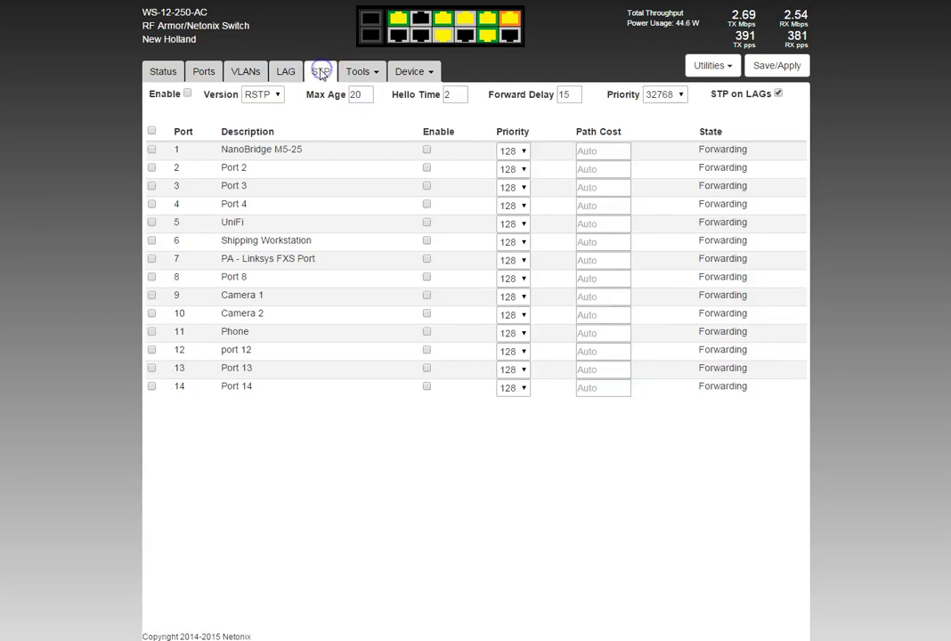
# Step: Enable STP globally, enable it on all 14 ports via select-all, and Save/Apply
pyautogui.click(188, 94)
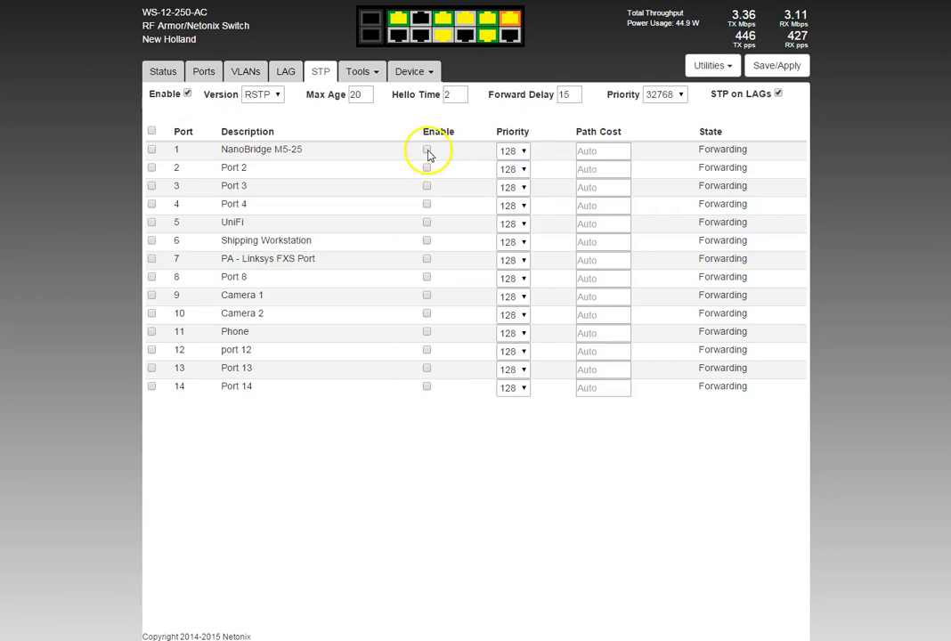
pyautogui.click(152, 131)
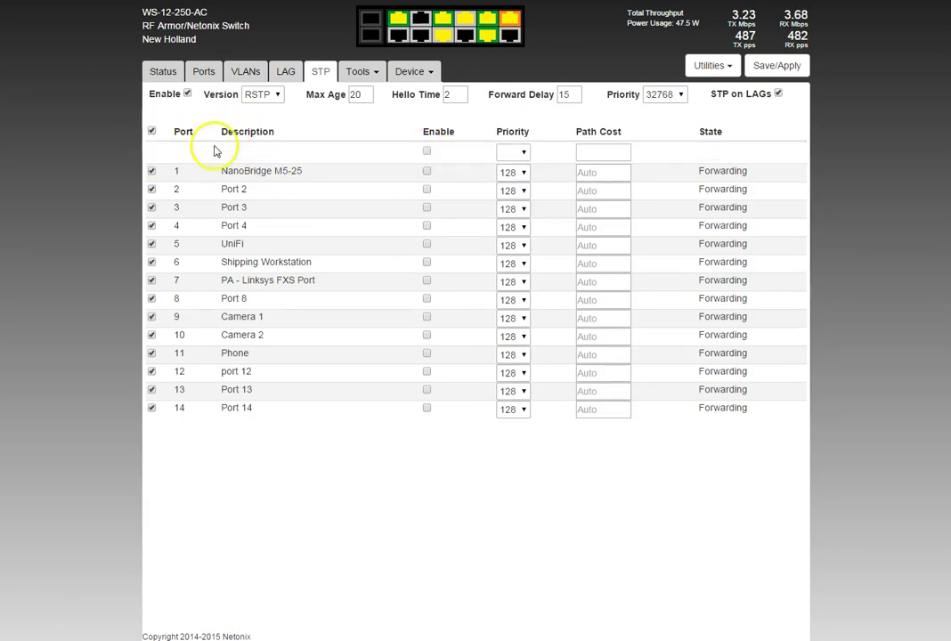
pyautogui.click(428, 151)
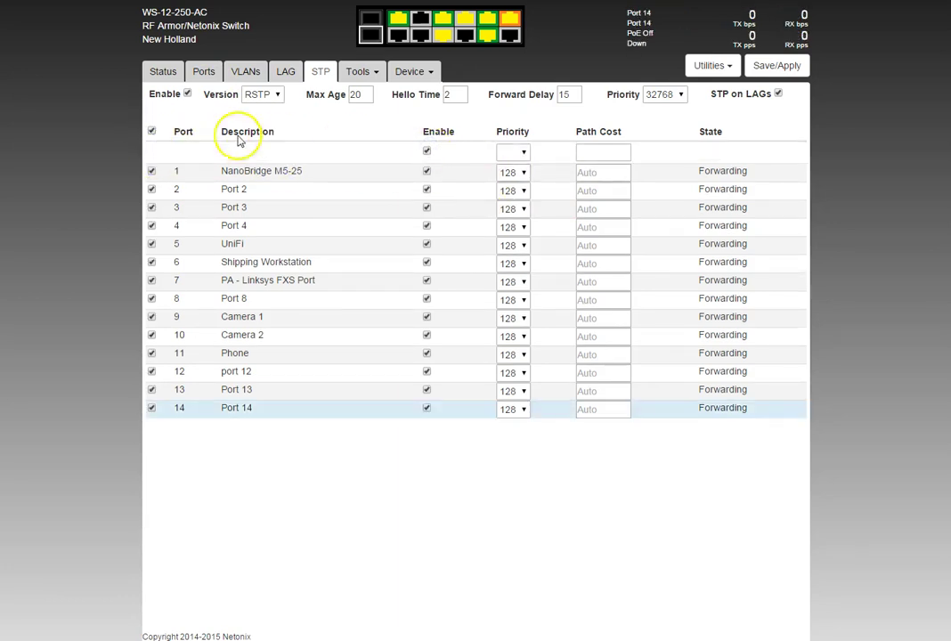
pyautogui.click(152, 131)
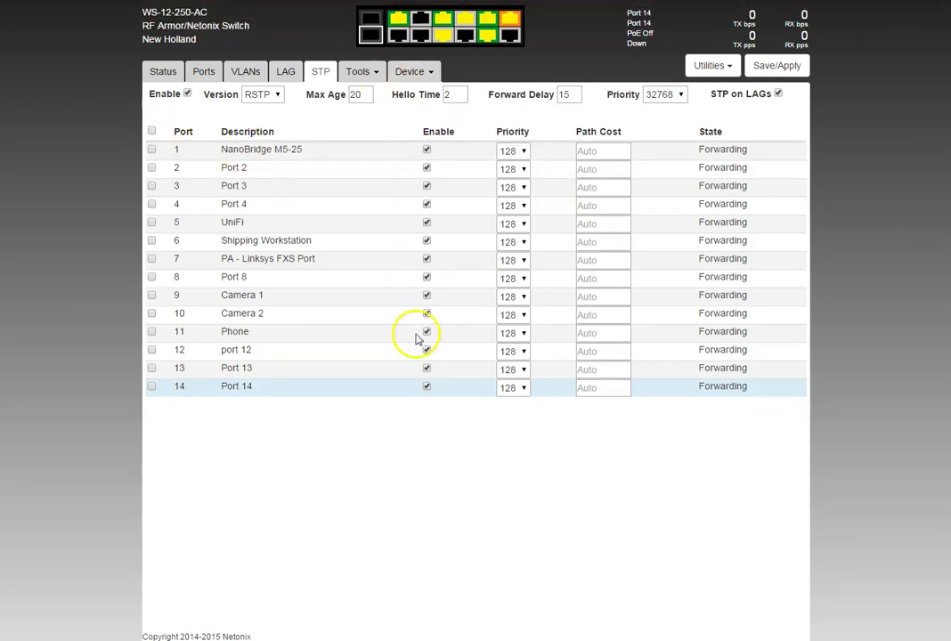
pyautogui.click(774, 68)
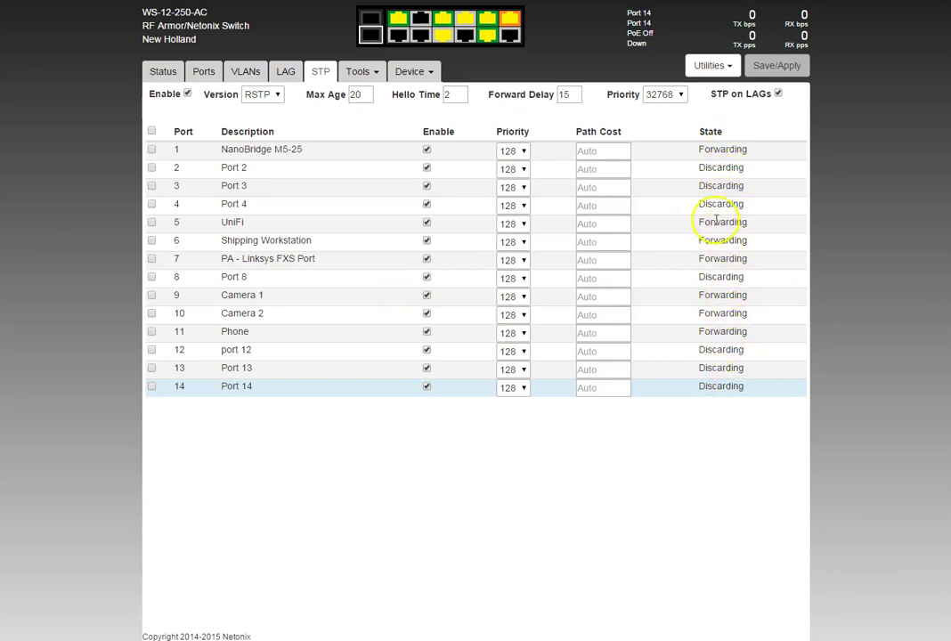
pyautogui.click(325, 171)
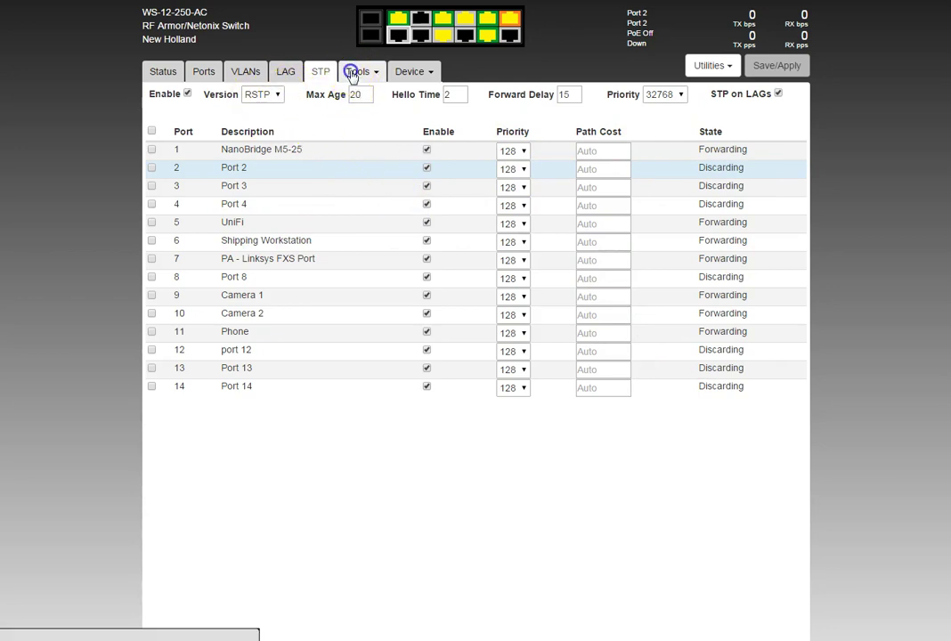
# Step: Review the Ping Watchdog entry, then bring up the Device MAC table
pyautogui.click(352, 75)
pyautogui.click(365, 94)
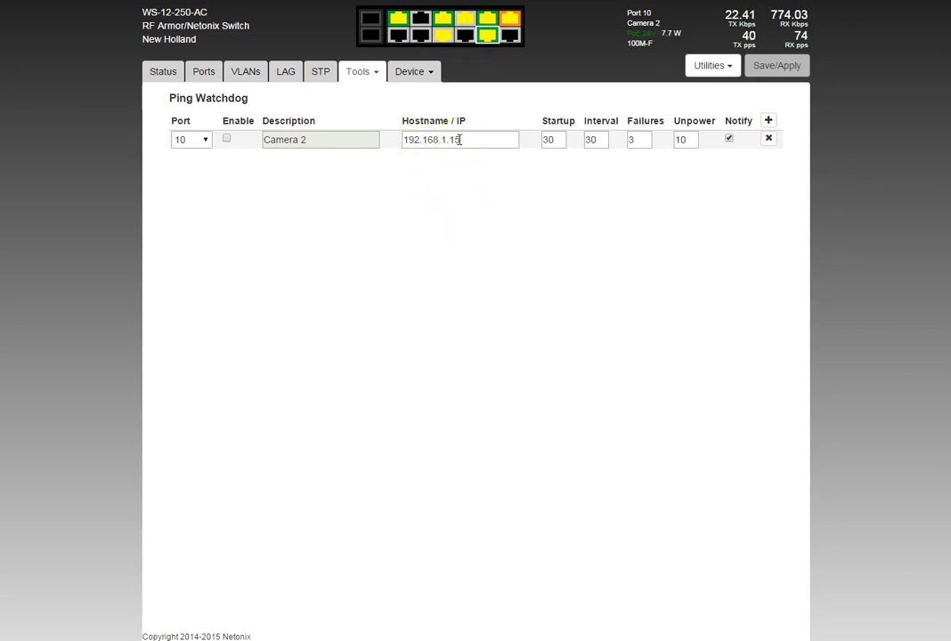
pyautogui.click(410, 75)
pyautogui.click(436, 148)
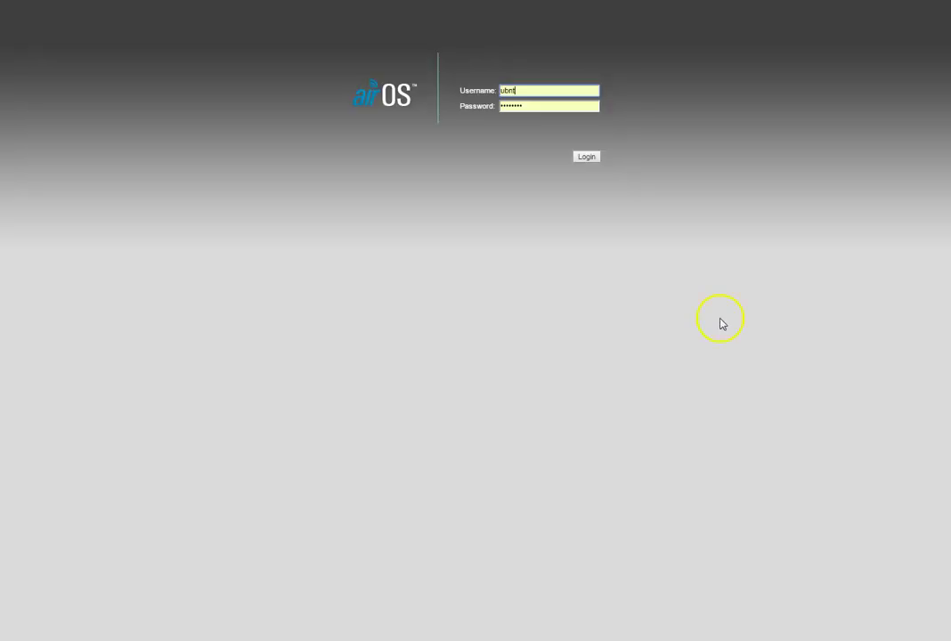
# Step: Log in to the NanoBridge M5's airOS page with the prefilled credentials
pyautogui.click(585, 158)
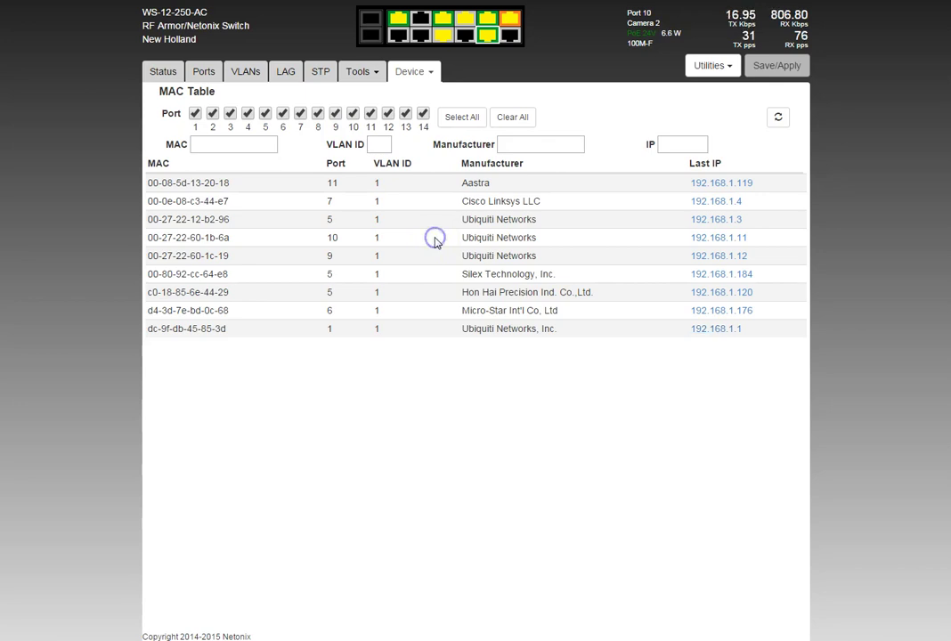
# Step: Go to Ping Watchdog and add a new entry with its port left as None
pyautogui.click(320, 243)
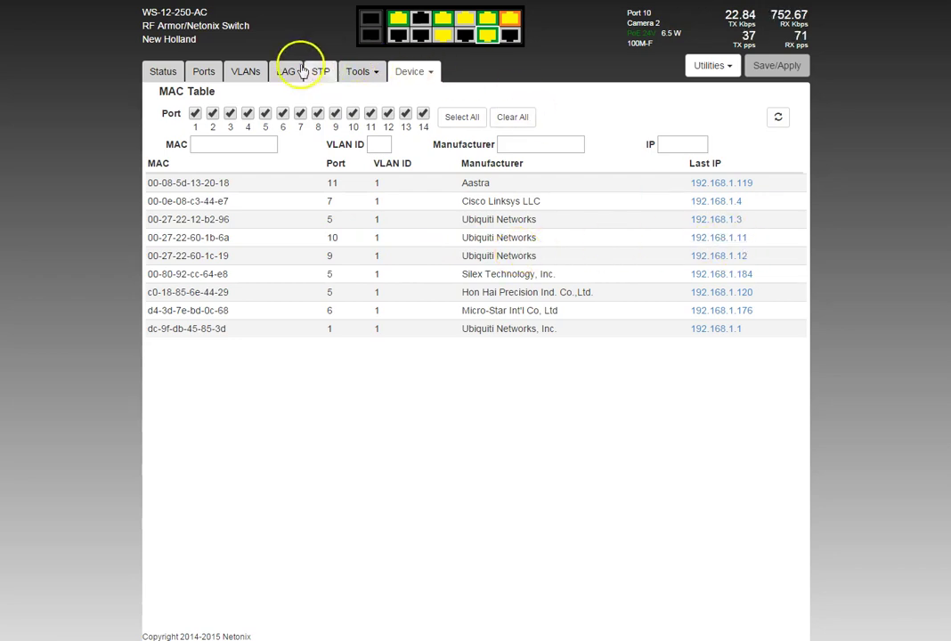
pyautogui.click(354, 72)
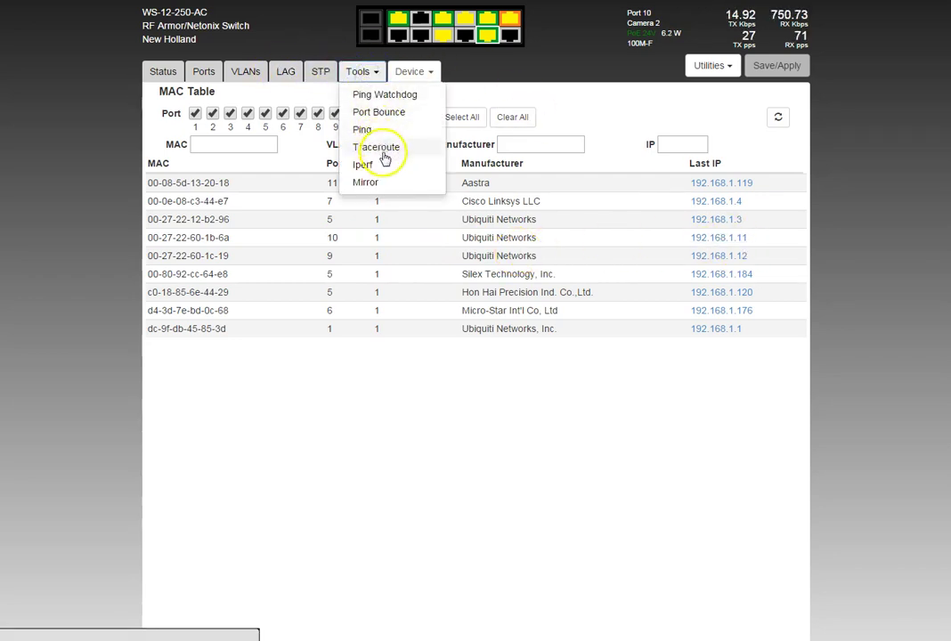
pyautogui.click(374, 98)
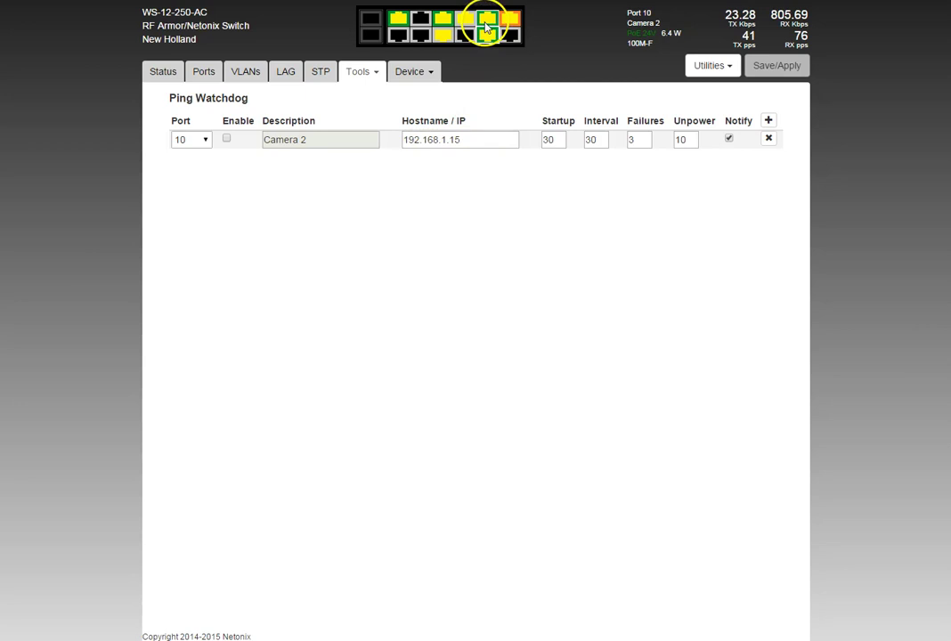
pyautogui.click(769, 122)
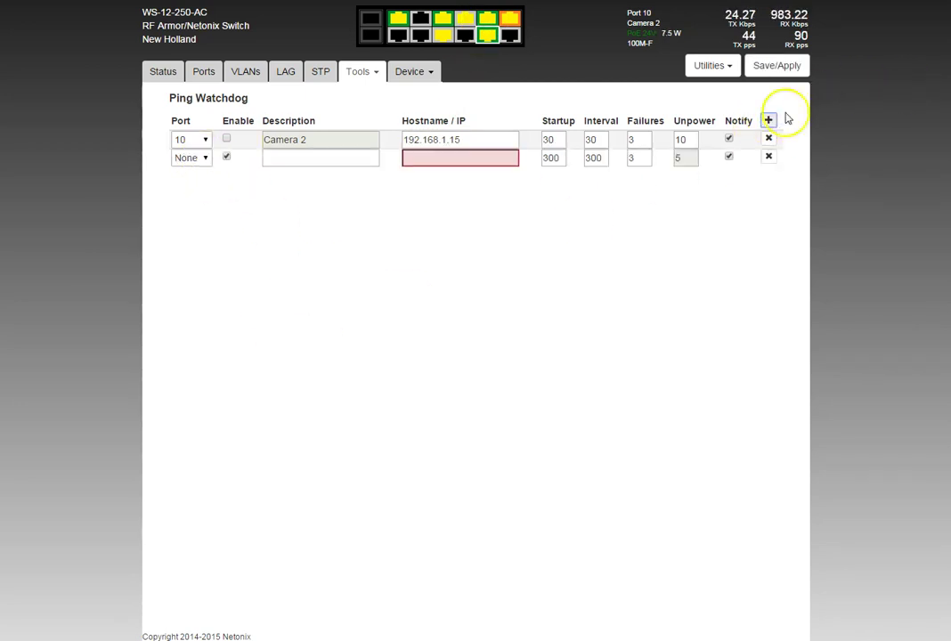
pyautogui.click(207, 159)
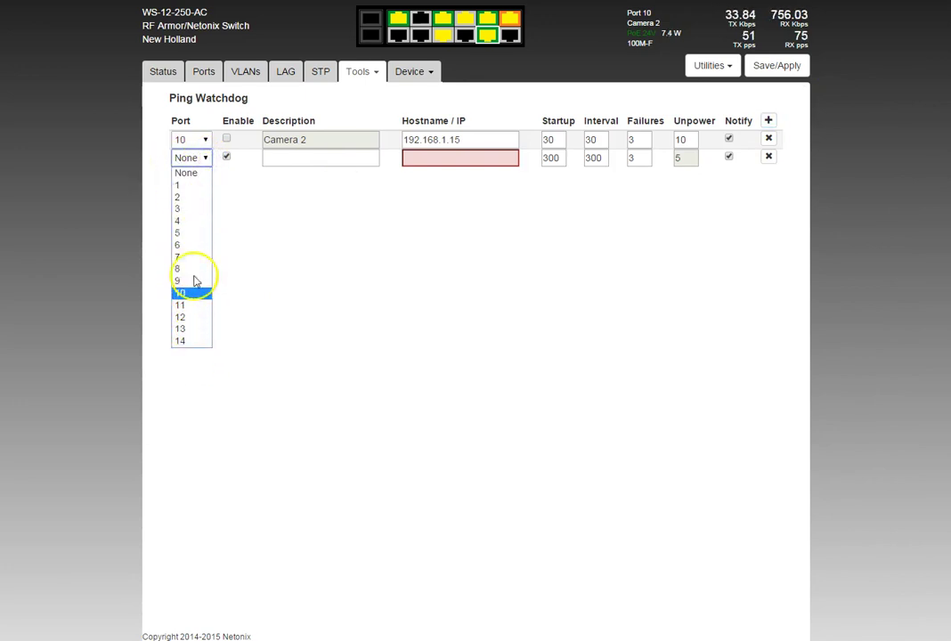
pyautogui.click(182, 169)
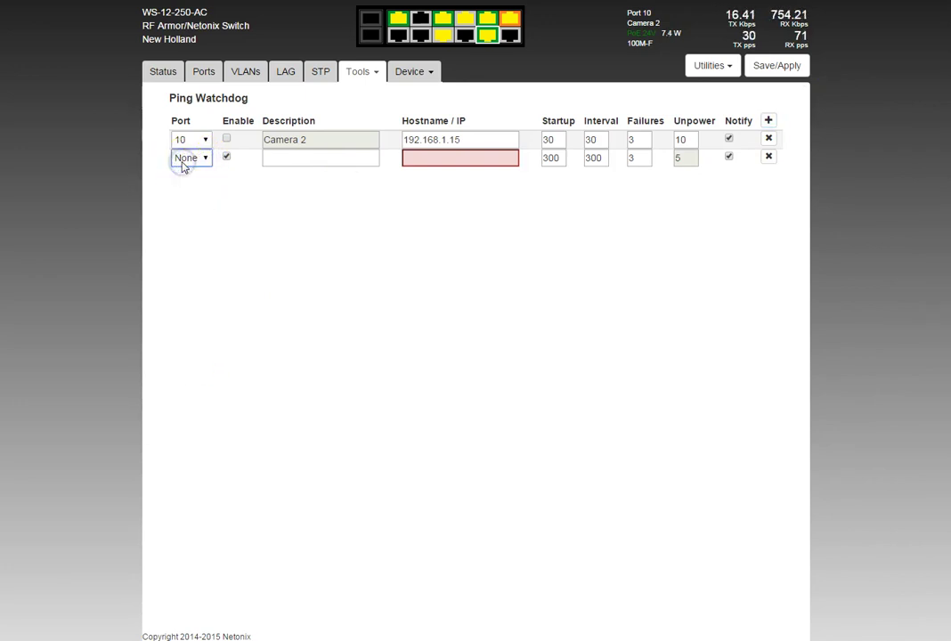
# Step: Fill the entry with description 'Test' and host 192.168.1.14, then delete it
pyautogui.click(291, 159)
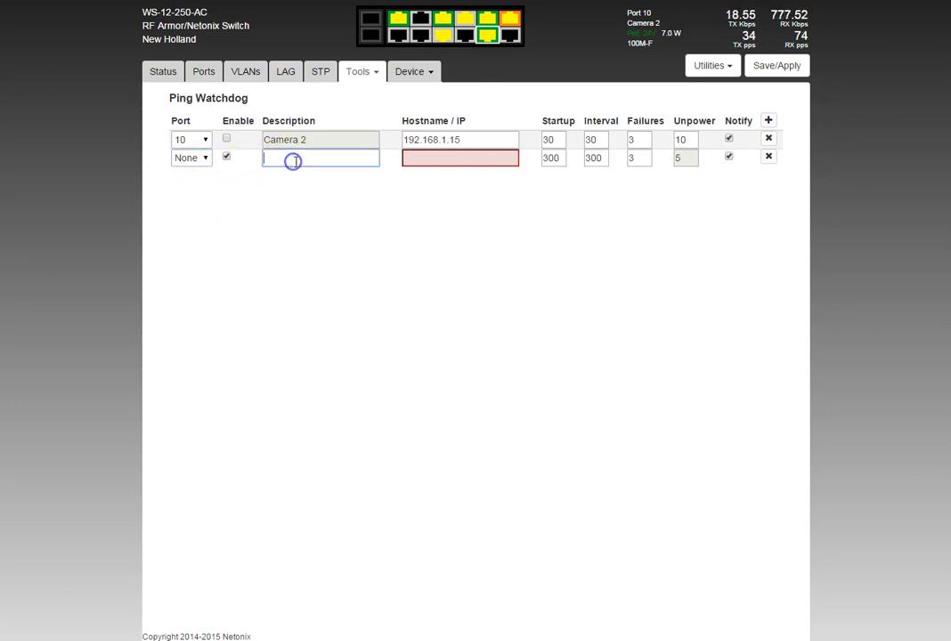
pyautogui.write('Test')
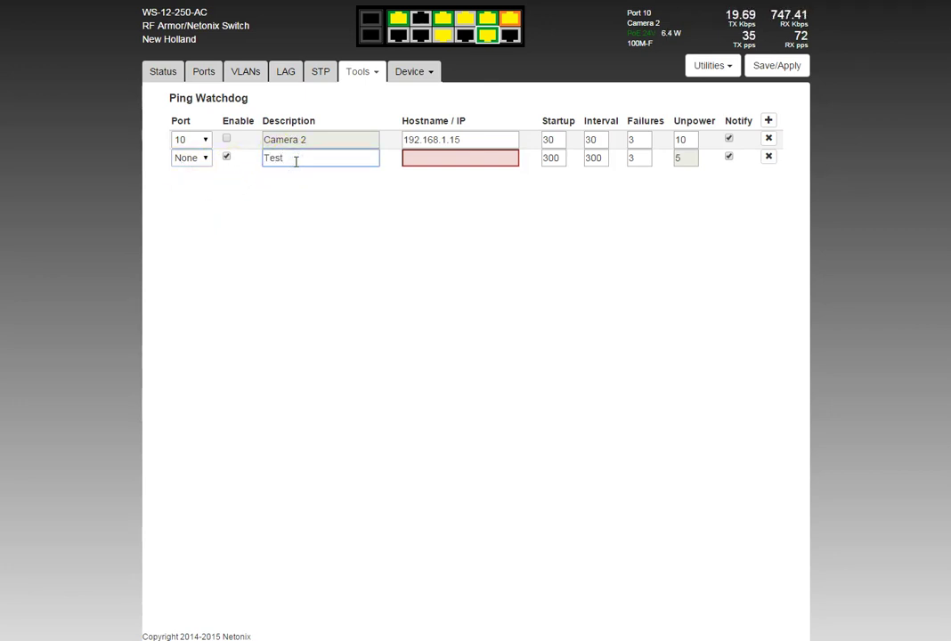
pyautogui.click(432, 152)
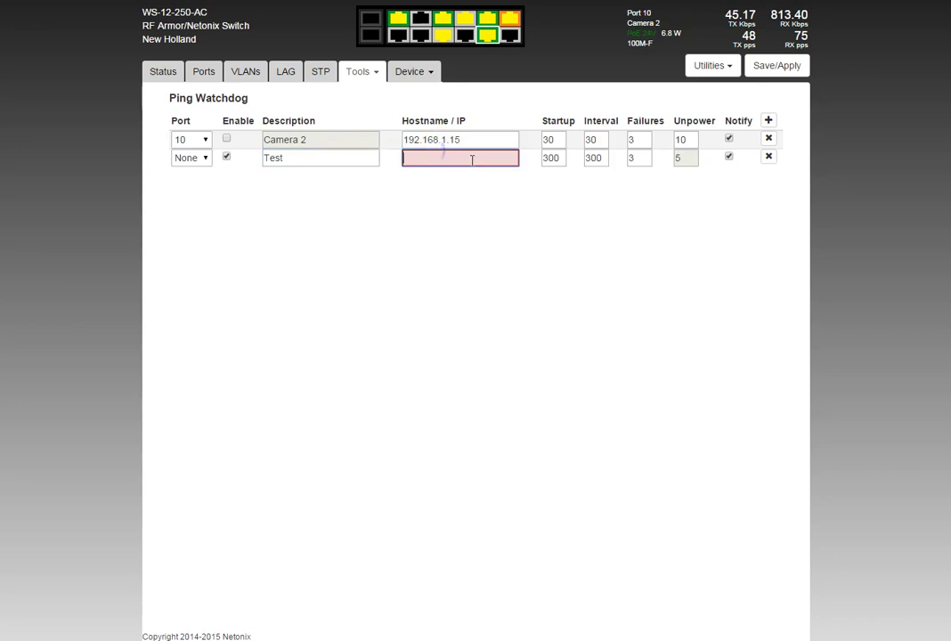
pyautogui.write('192.168')
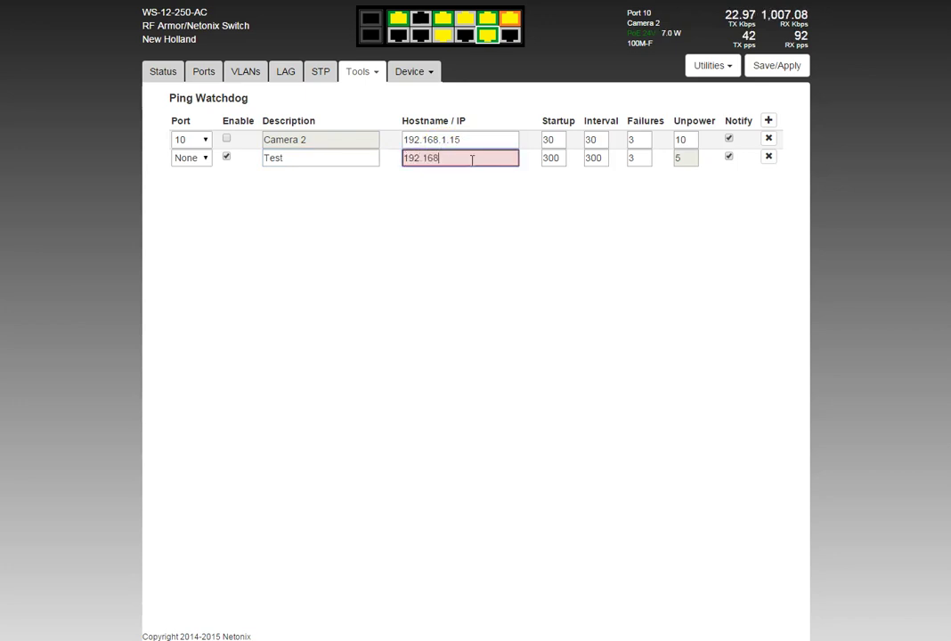
pyautogui.write('.1.14')
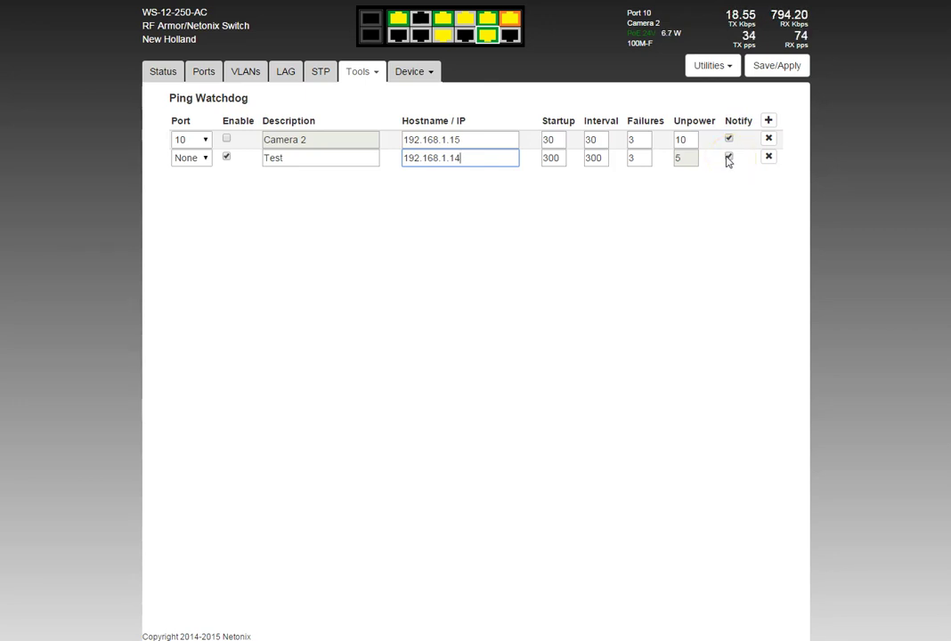
pyautogui.click(768, 160)
pyautogui.click(769, 159)
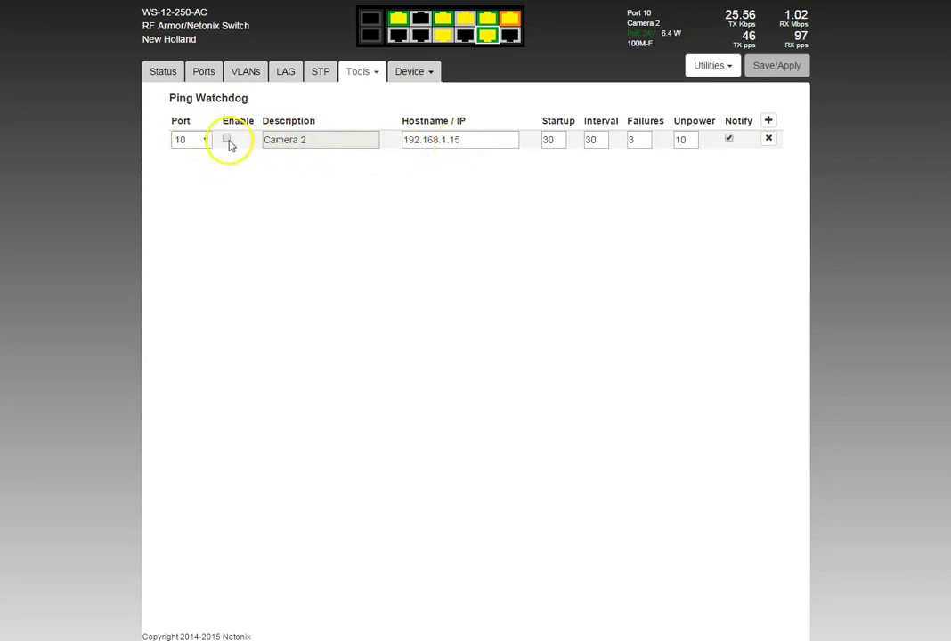
# Step: Add a new schedule entry on the Port Bounce page
pyautogui.click(356, 73)
pyautogui.click(383, 112)
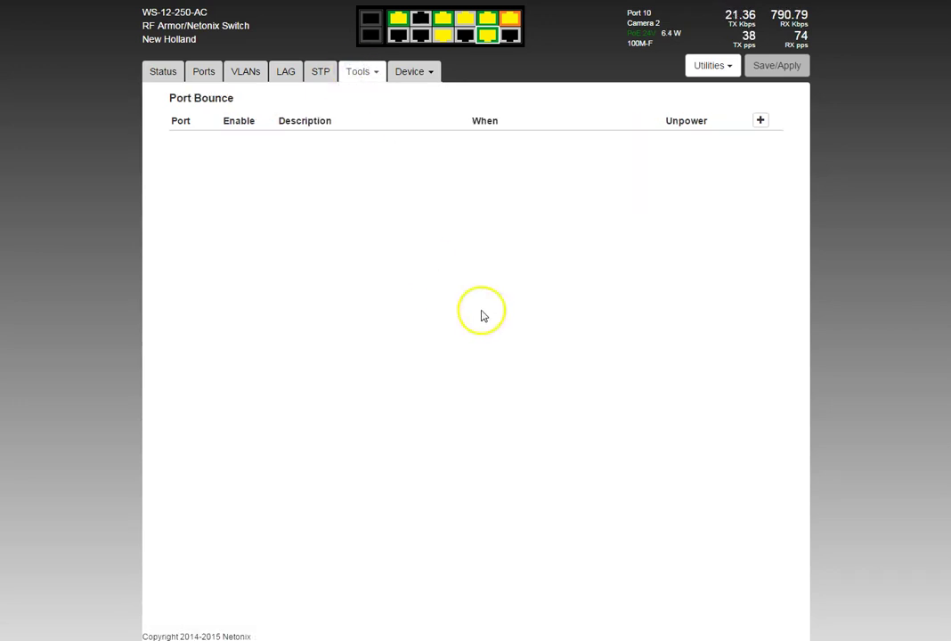
pyautogui.click(759, 120)
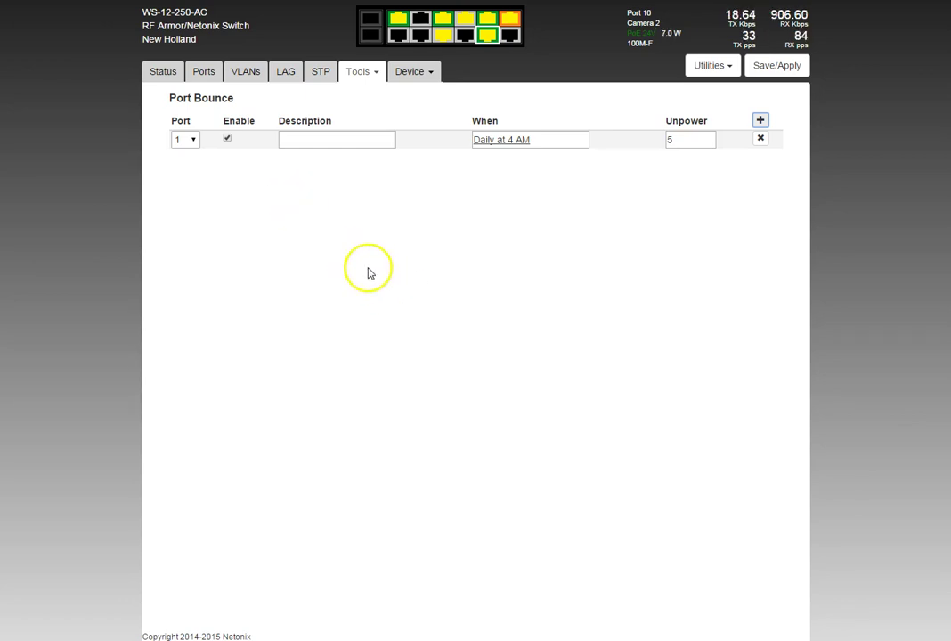
# Step: Describe the entry as 'Monthly Reboot of AP', fixing the 'Rebot' typo
pyautogui.click(336, 141)
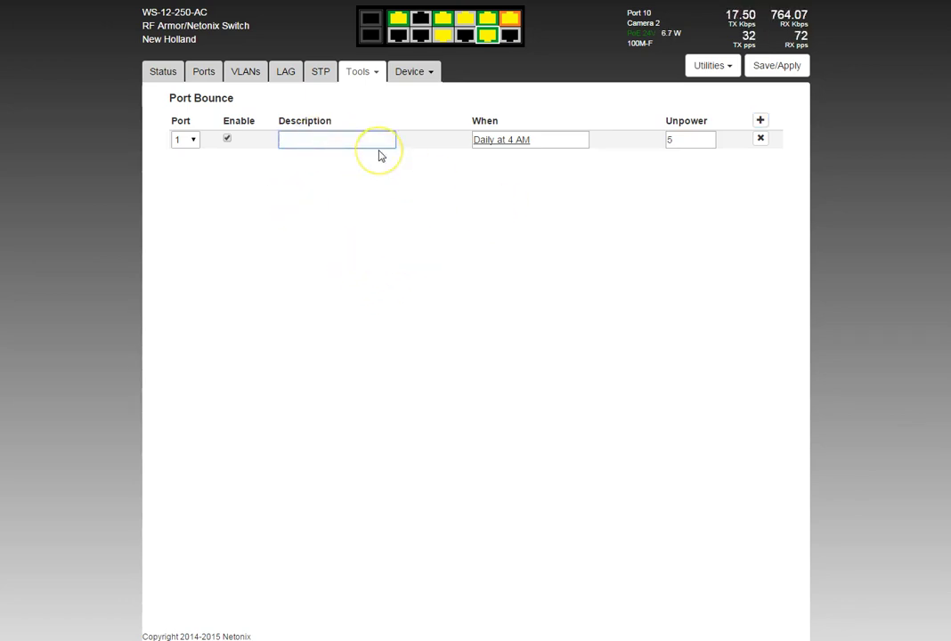
pyautogui.write('Monthly Reboot of AP')
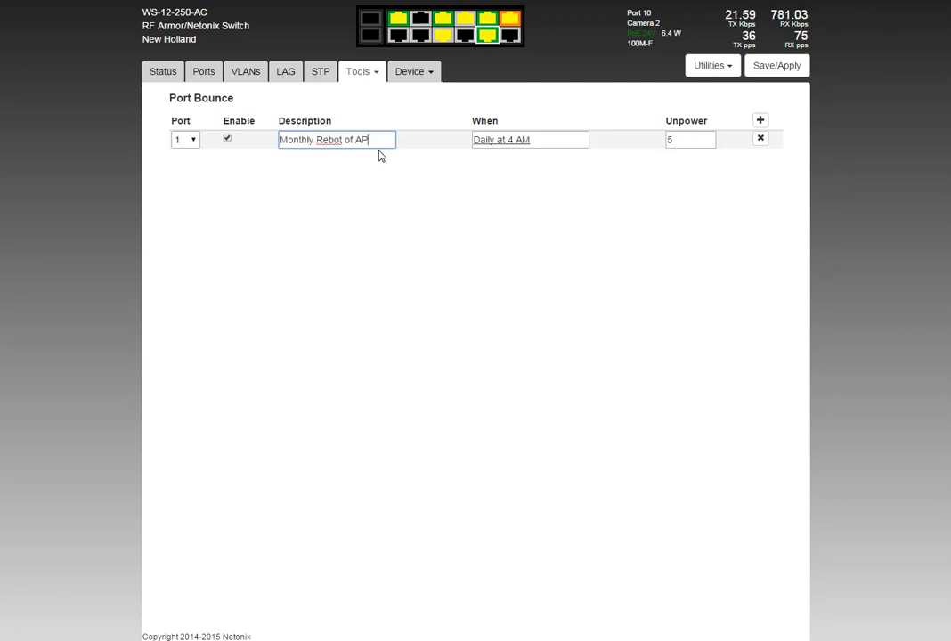
pyautogui.click(331, 140)
pyautogui.write('o')
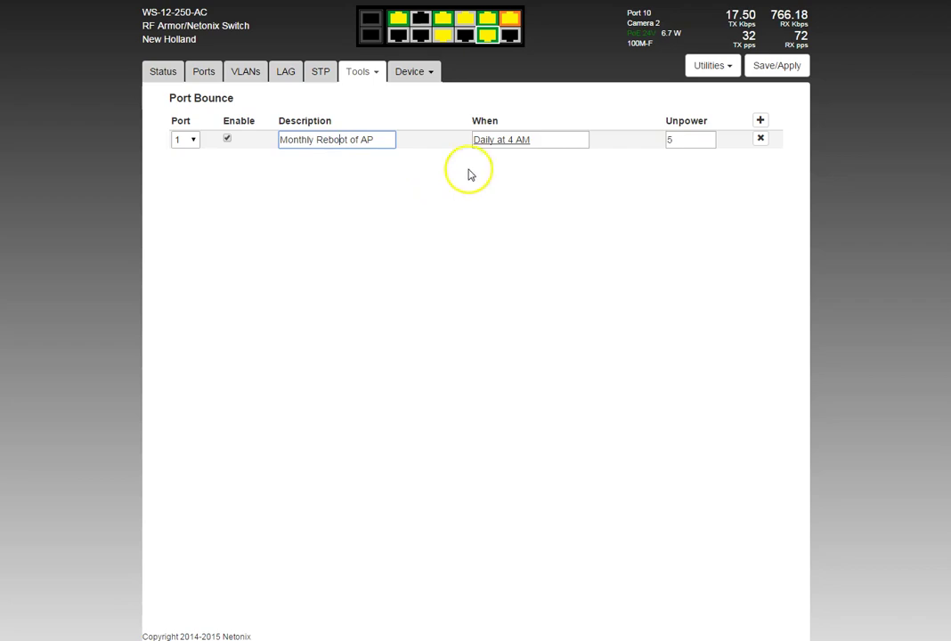
pyautogui.click(511, 145)
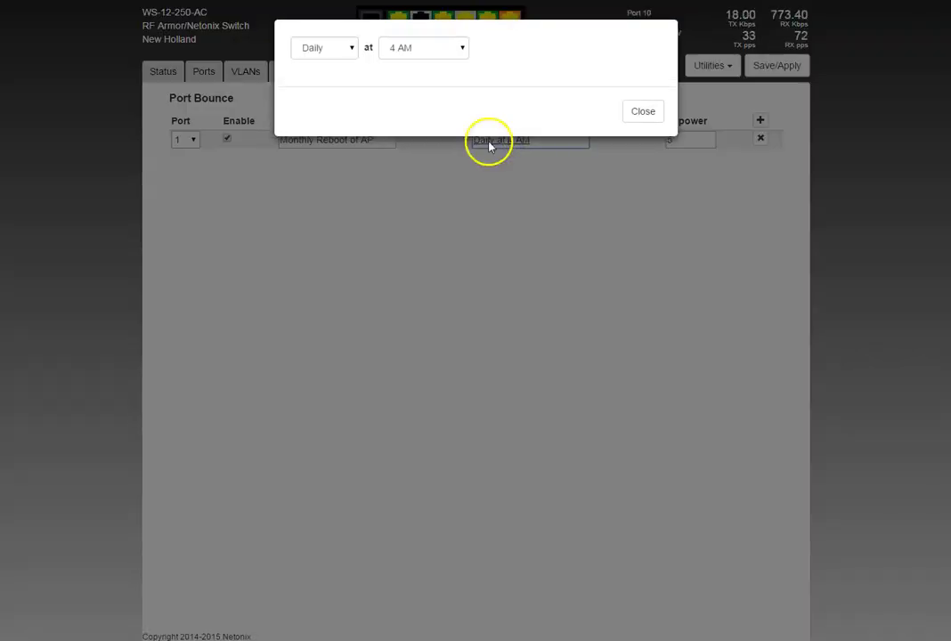
# Step: Try the Weekly, Monthly and Once bounce frequencies, settling on Monthly
pyautogui.click(348, 49)
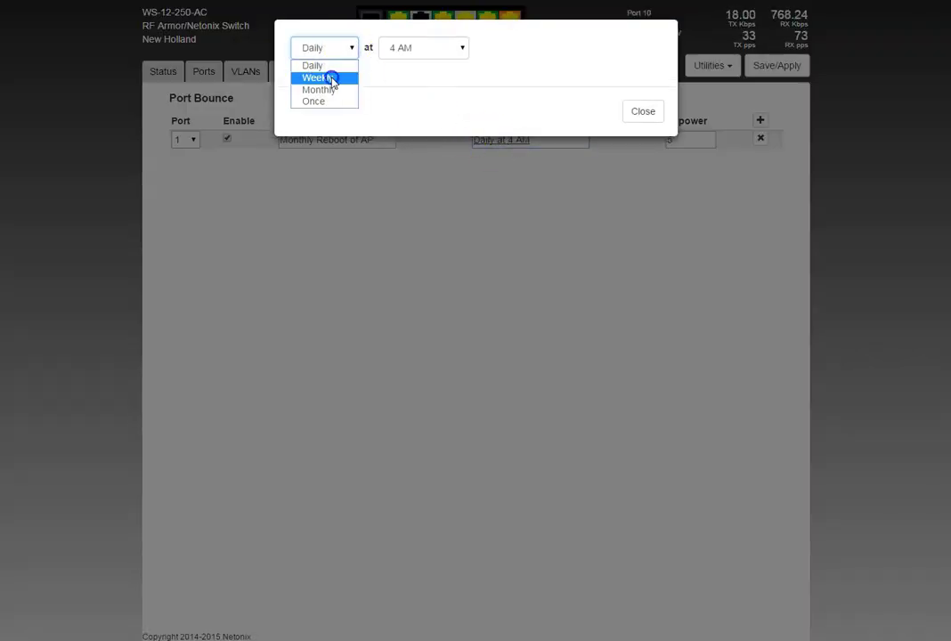
pyautogui.click(329, 77)
pyautogui.click(348, 48)
pyautogui.click(339, 88)
pyautogui.click(350, 50)
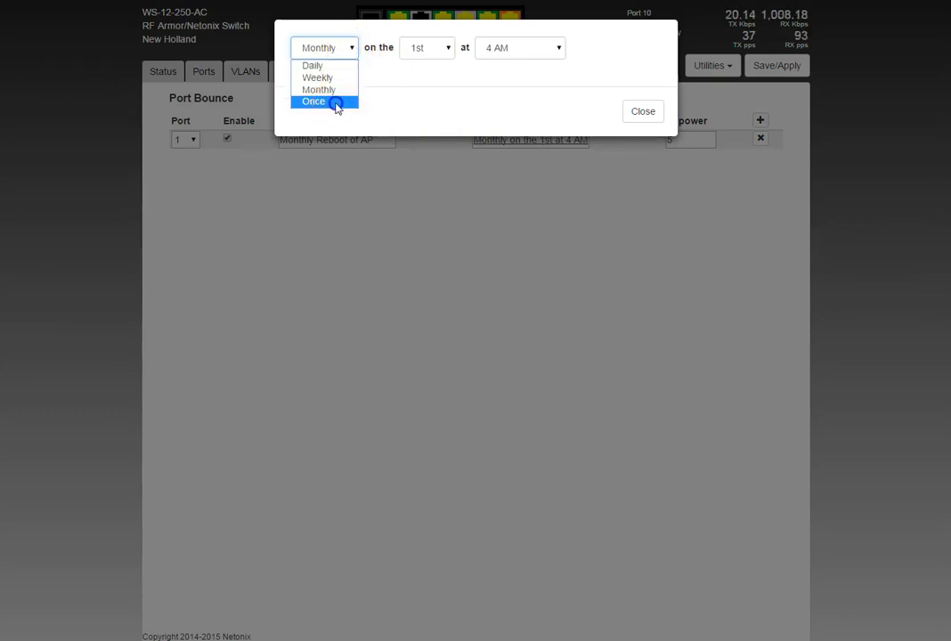
pyautogui.click(331, 102)
pyautogui.click(350, 51)
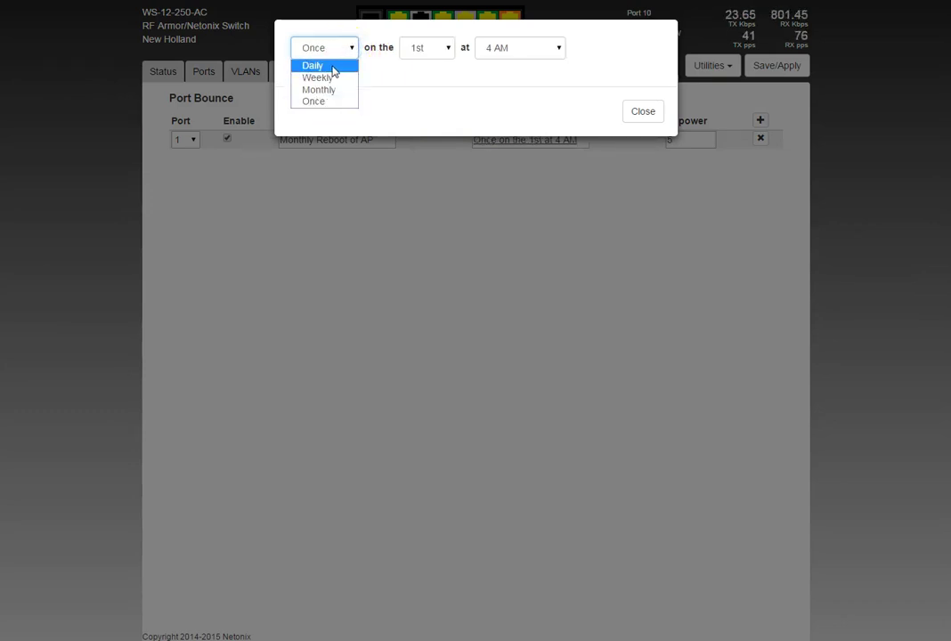
pyautogui.click(329, 90)
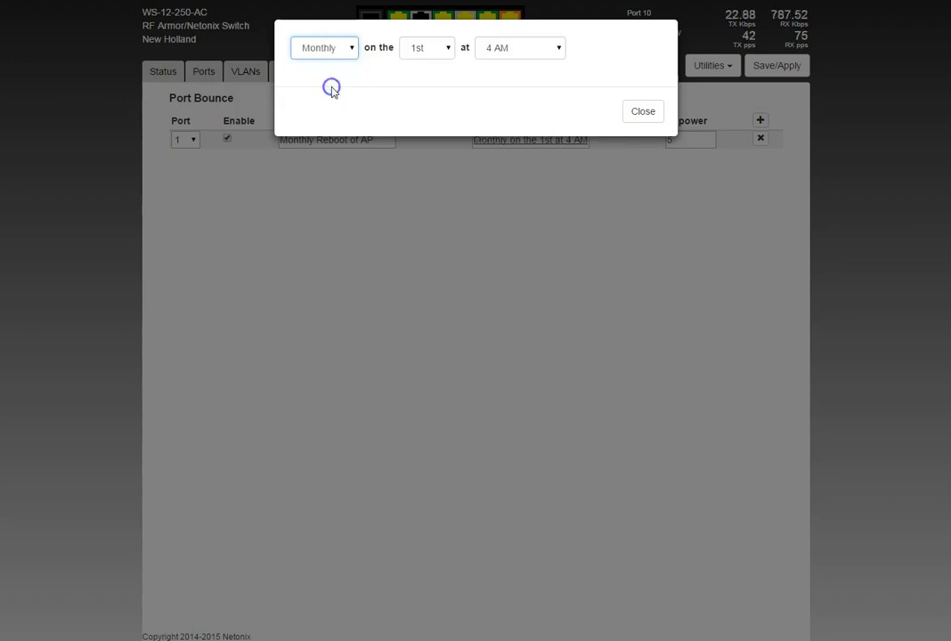
# Step: Pick the 26th as the bounce day, close the schedule, and select the Unpower value 5
pyautogui.click(443, 54)
pyautogui.scroll(-3, 418, 234)
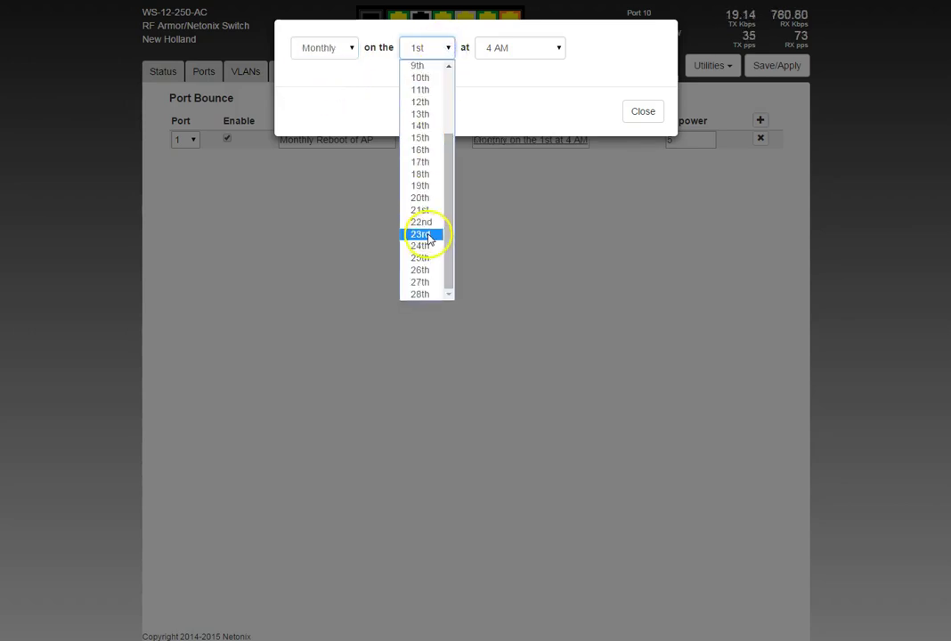
pyautogui.click(422, 270)
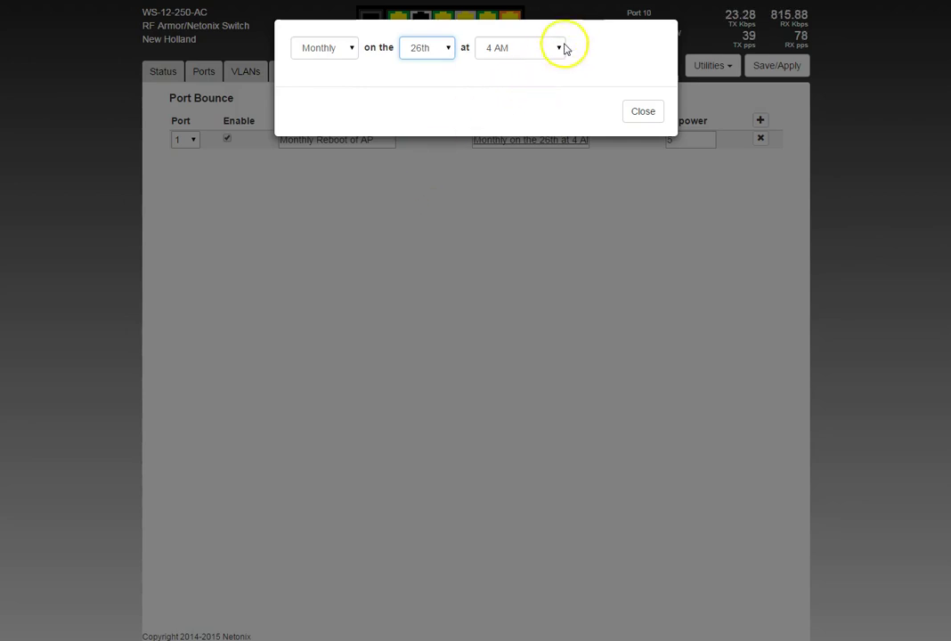
pyautogui.click(643, 113)
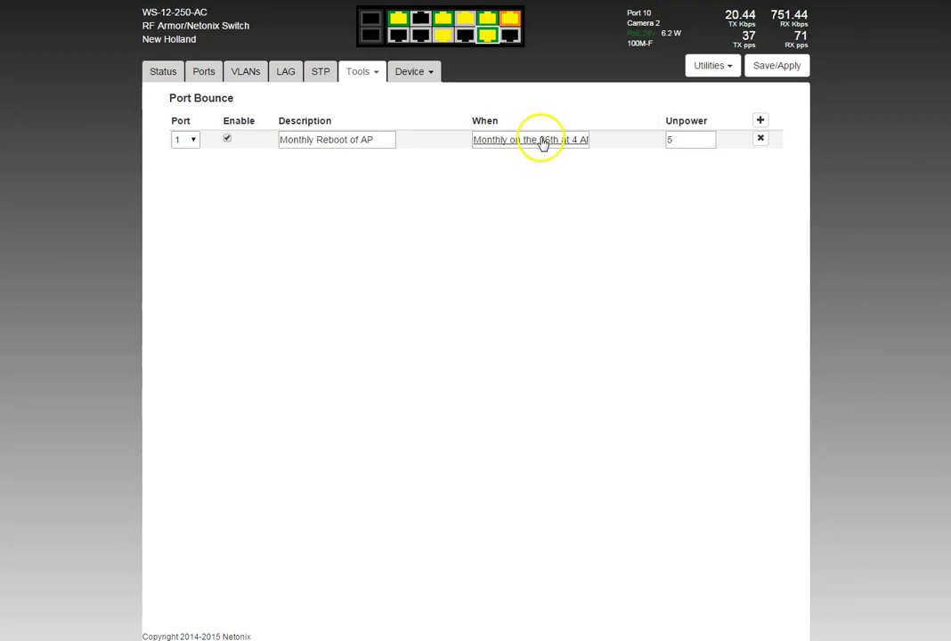
pyautogui.doubleClick(661, 139)
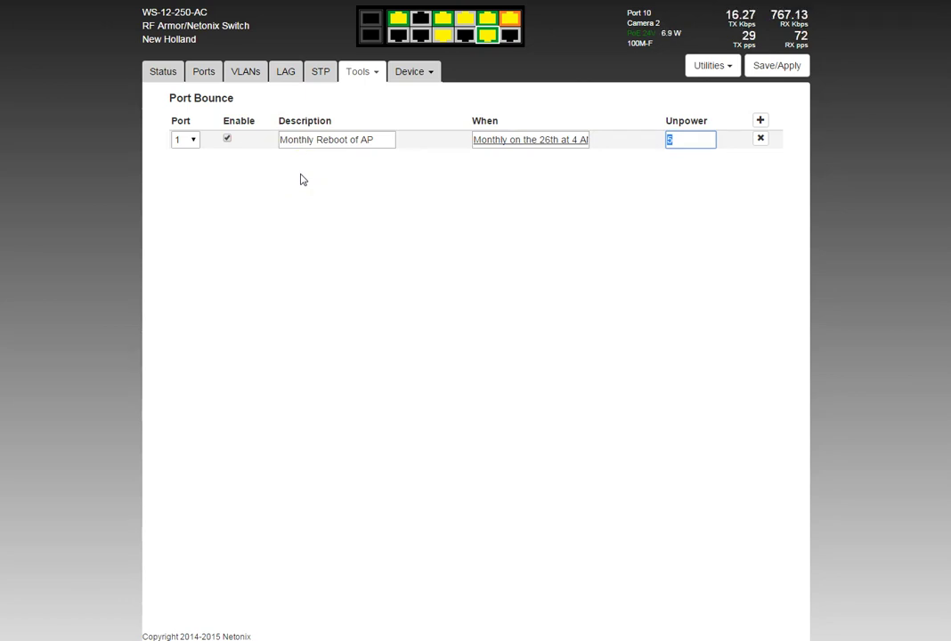
# Step: Delete the port bounce entry and view the Ping tool
pyautogui.click(762, 139)
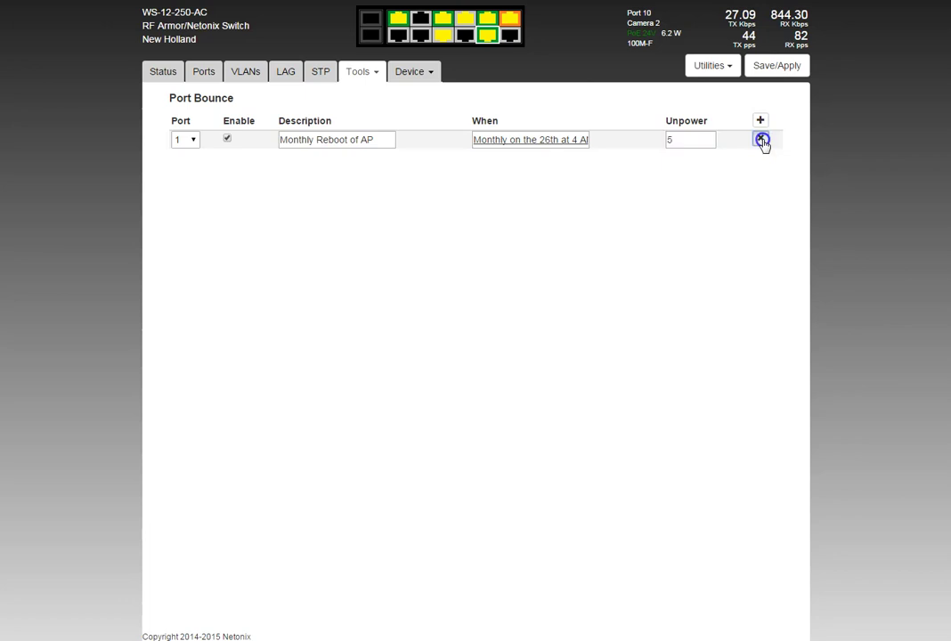
pyautogui.click(356, 73)
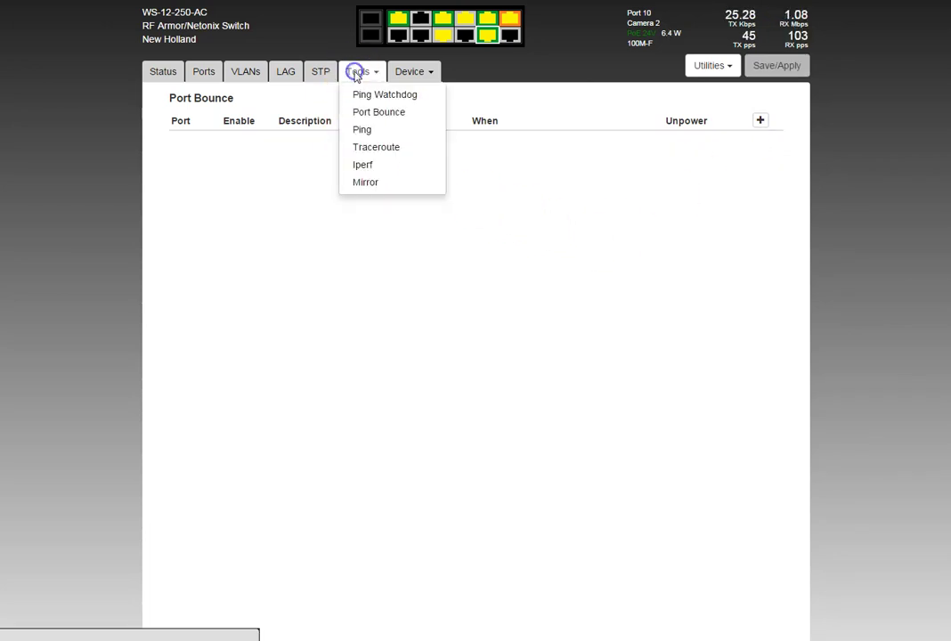
pyautogui.click(362, 131)
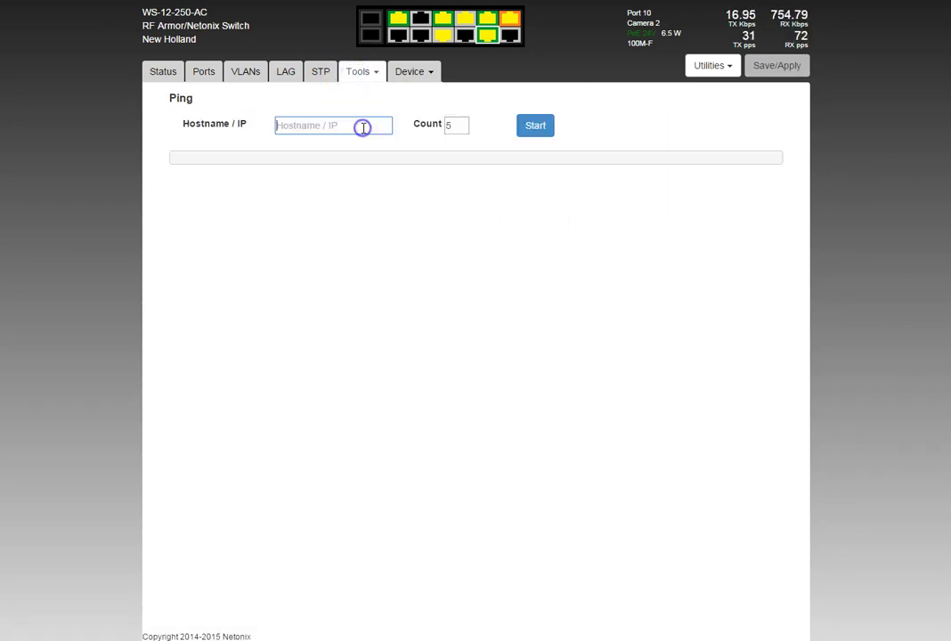
# Step: Look at the Traceroute tool, then move on to Iperf
pyautogui.click(372, 76)
pyautogui.click(376, 149)
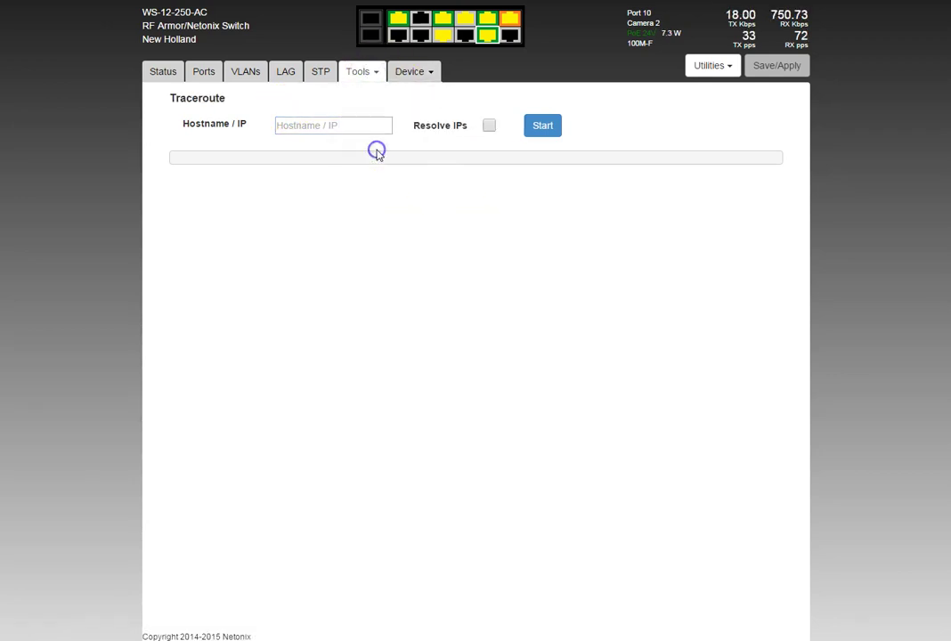
pyautogui.click(367, 71)
pyautogui.click(362, 167)
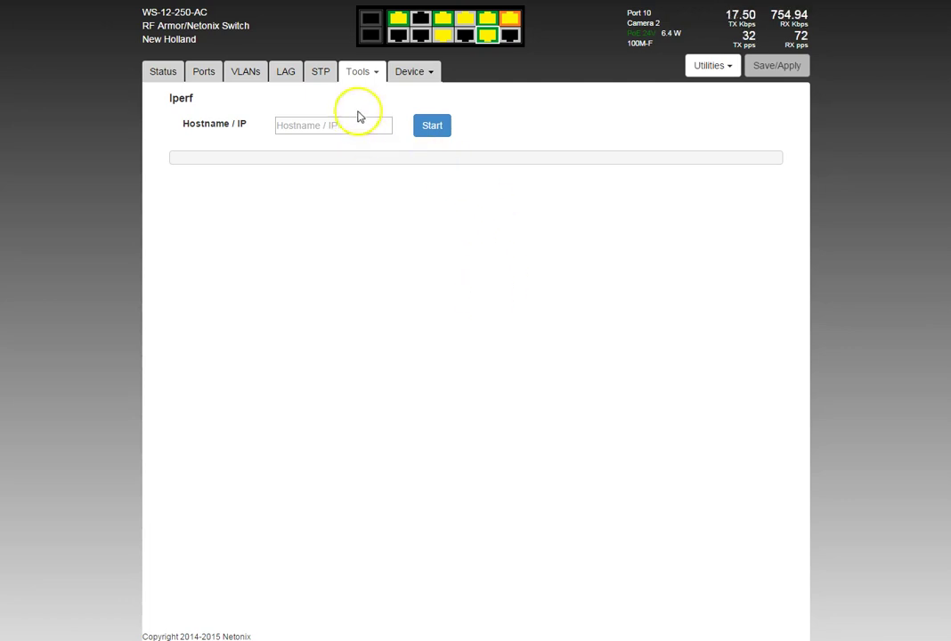
# Step: Leave the Iperf Hostname / IP field empty and drop down the Tools menu
pyautogui.click(332, 124)
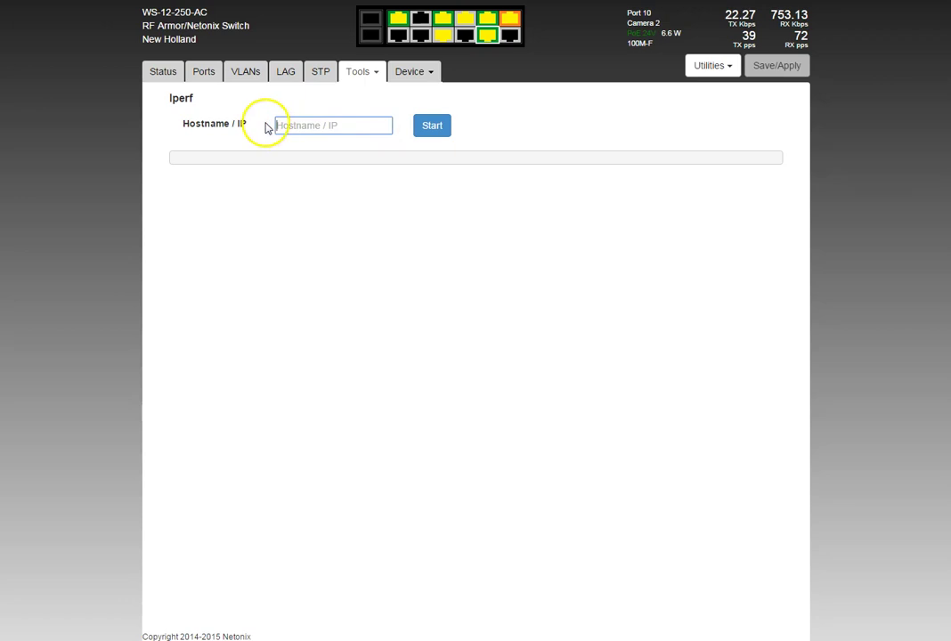
pyautogui.click(350, 125)
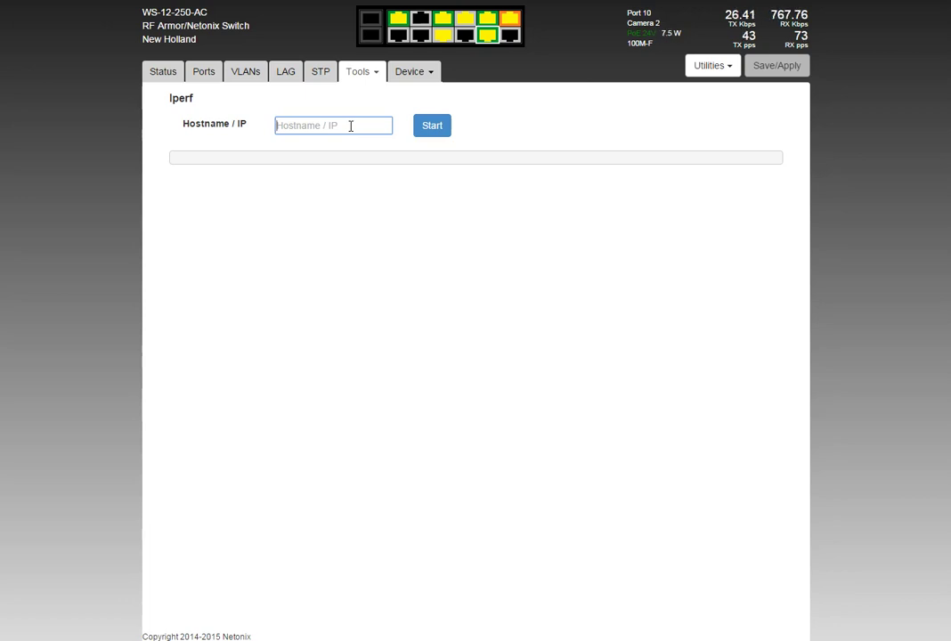
pyautogui.click(366, 75)
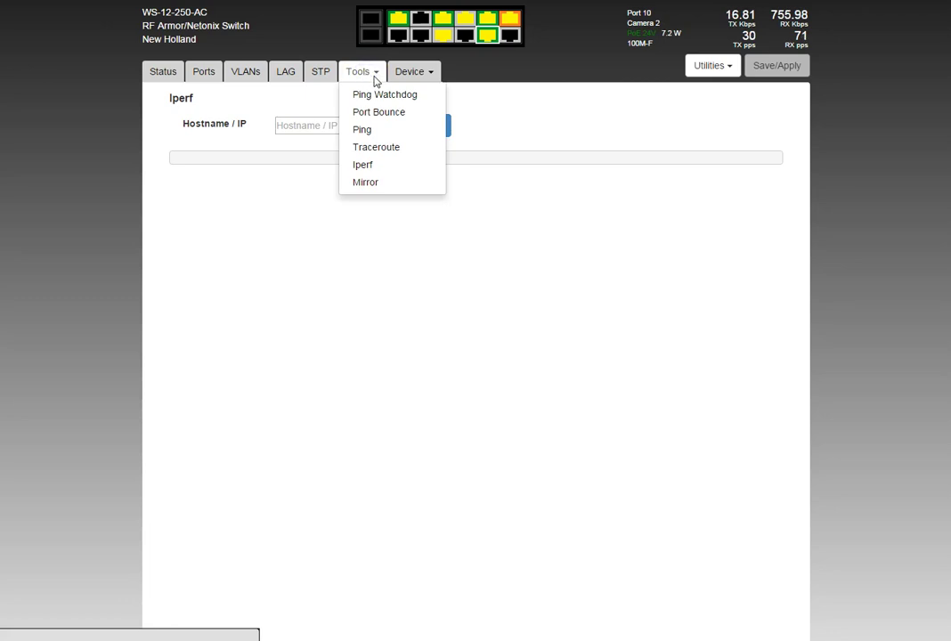
# Step: On the Mirror page, toggle ports 5 and 8 on and off, leaving destination None
pyautogui.click(363, 182)
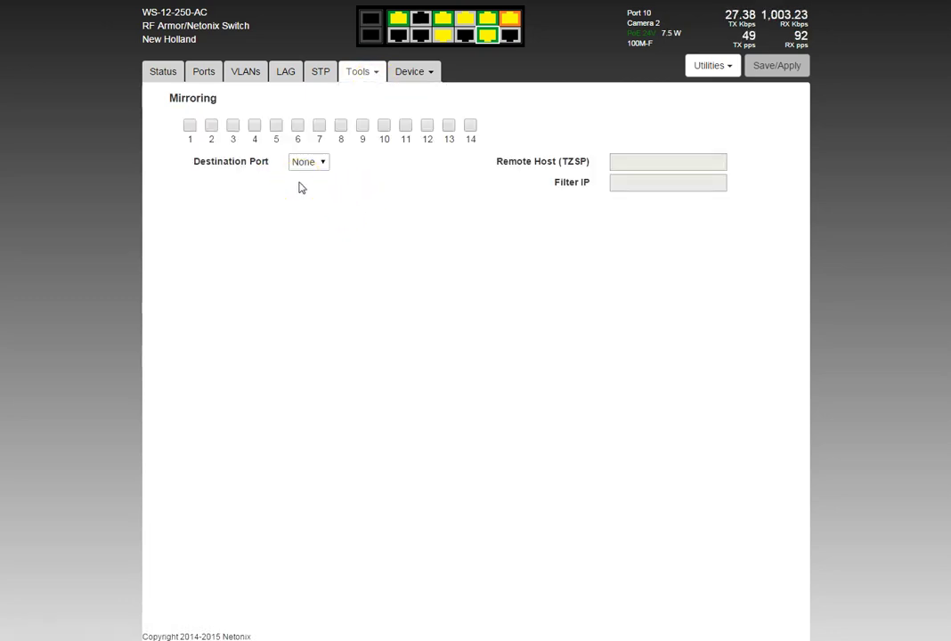
pyautogui.click(276, 125)
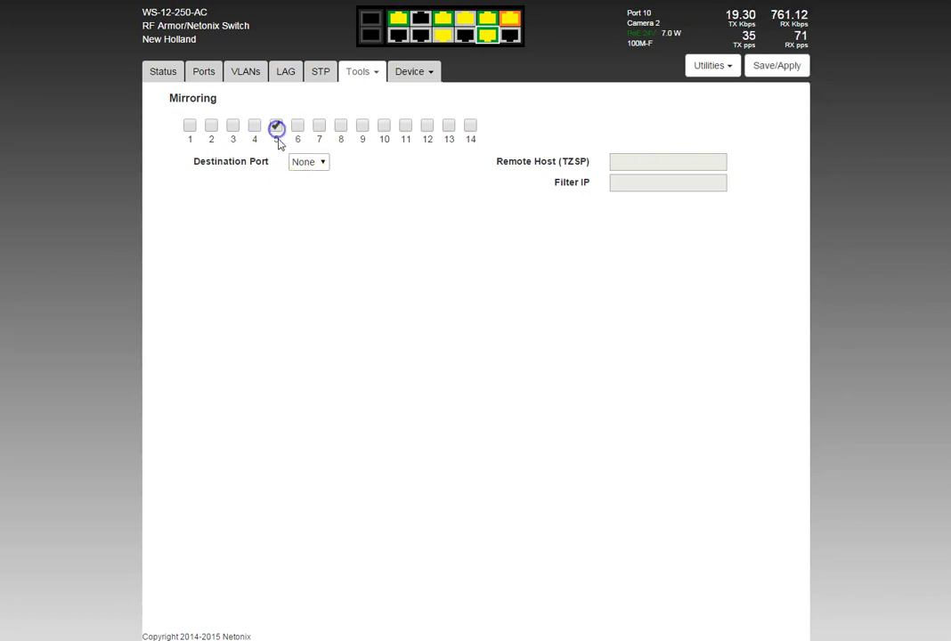
pyautogui.click(340, 129)
pyautogui.click(341, 127)
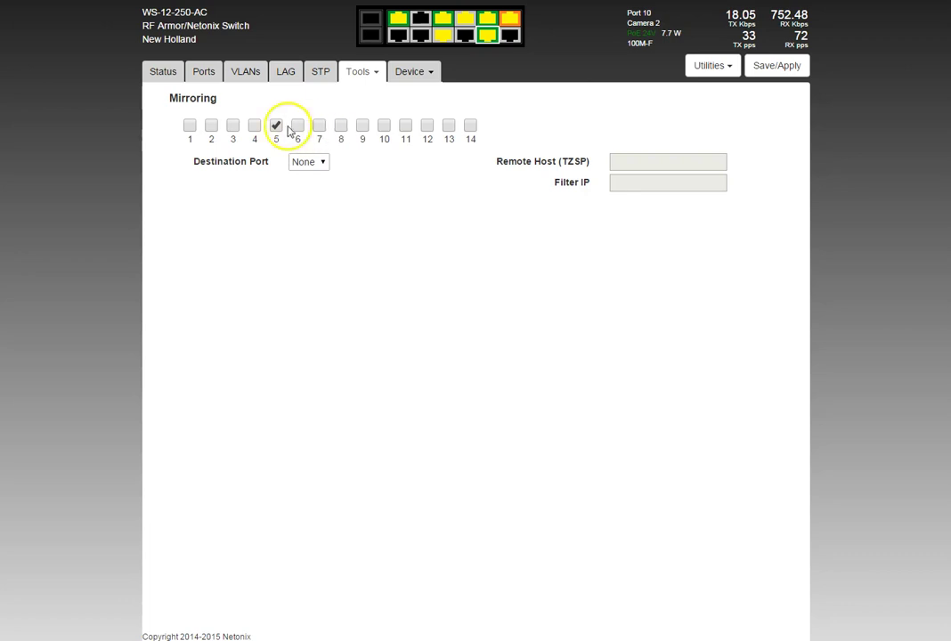
pyautogui.click(276, 125)
pyautogui.click(321, 163)
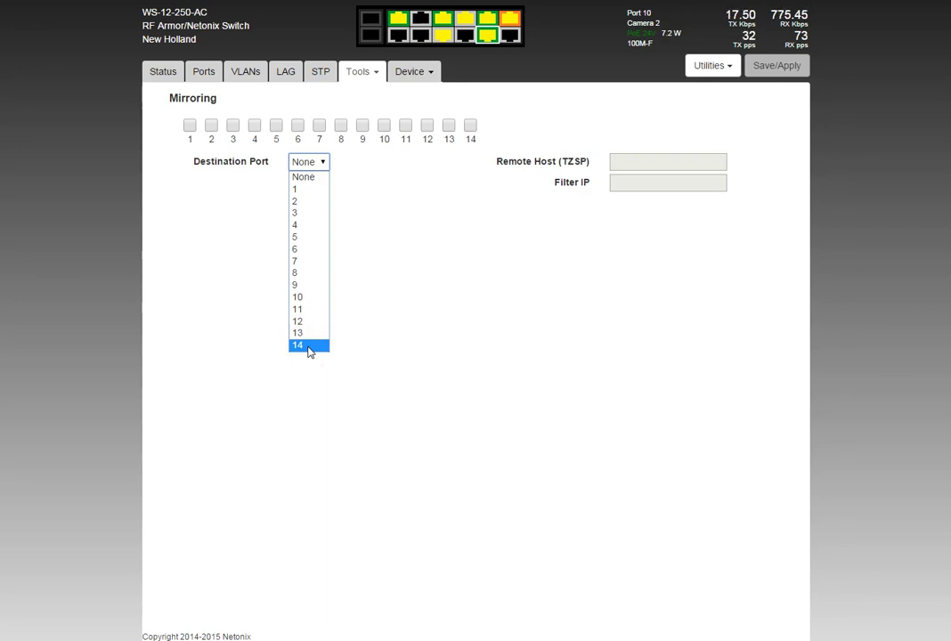
pyautogui.click(433, 225)
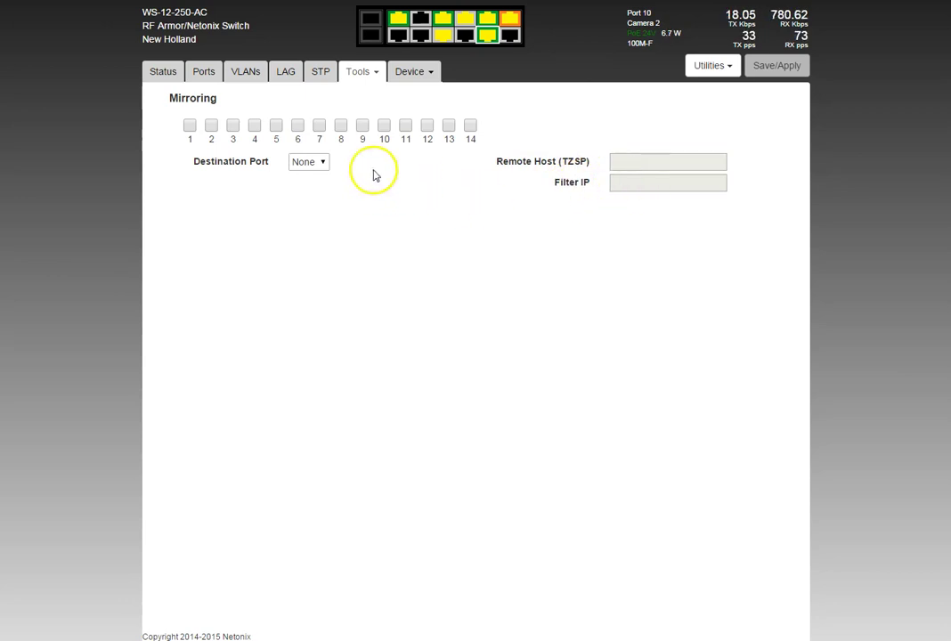
pyautogui.click(323, 162)
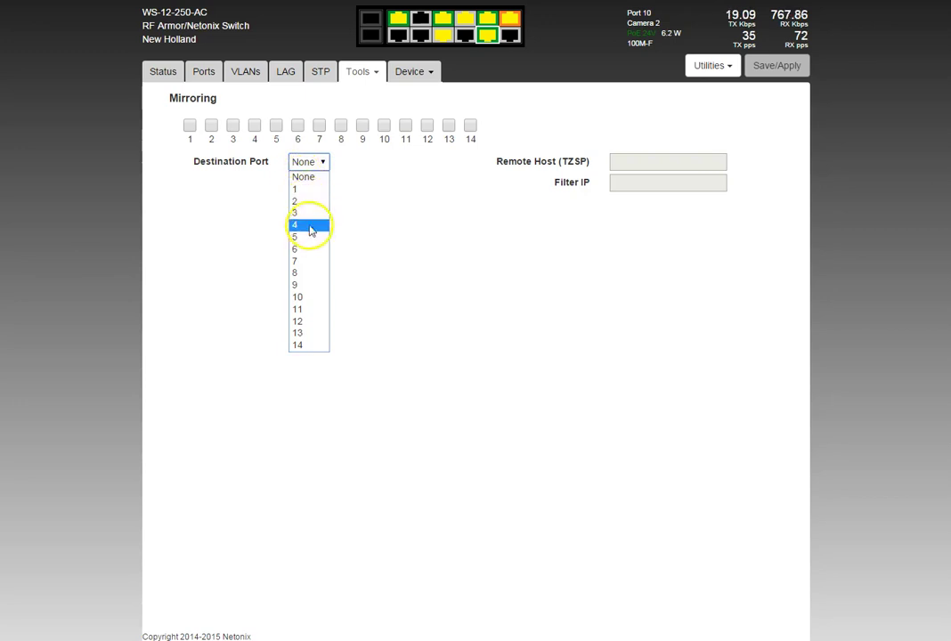
pyautogui.click(325, 162)
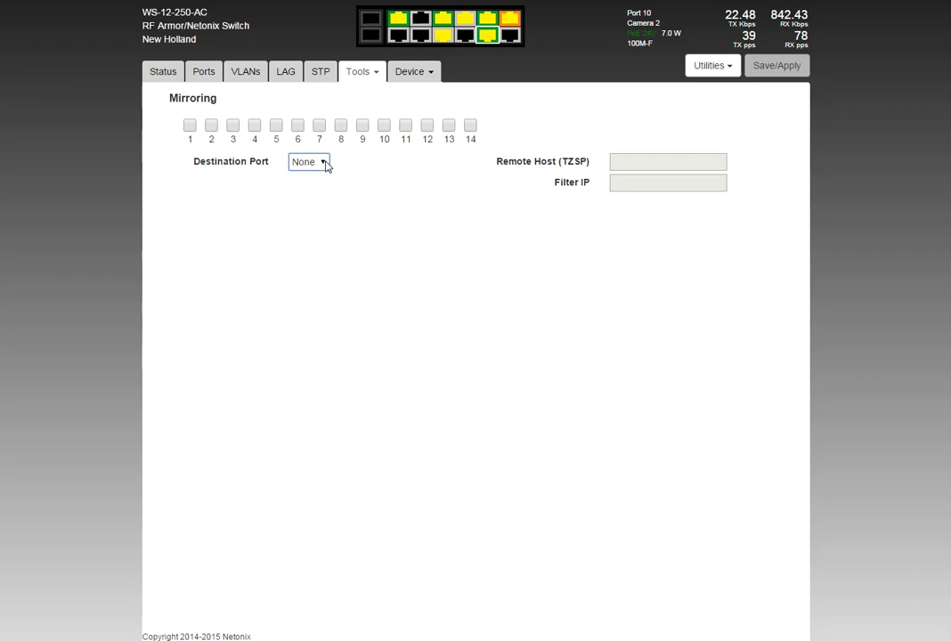
# Step: Mirror port 10 to destination port 1 and inspect the TZSP host and filter IP fields
pyautogui.click(301, 135)
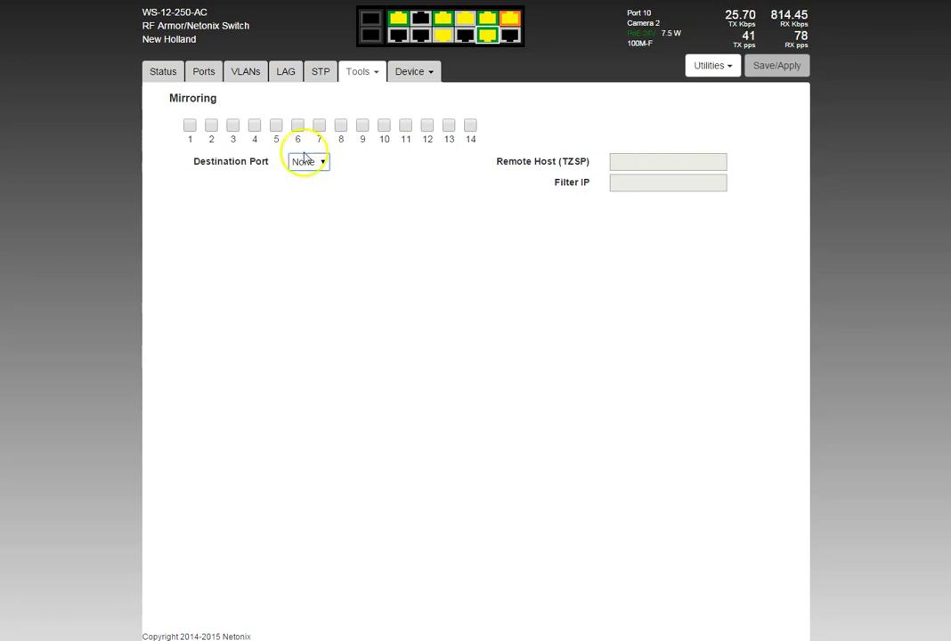
pyautogui.click(384, 126)
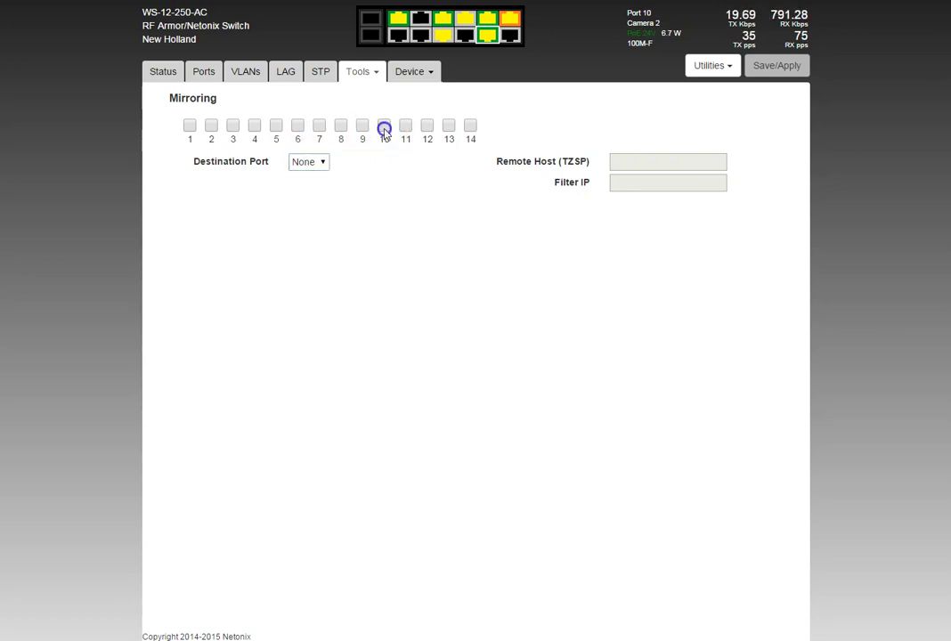
pyautogui.click(323, 163)
pyautogui.moveTo(323, 163); pyautogui.dragTo(304, 193)
pyautogui.click(632, 165)
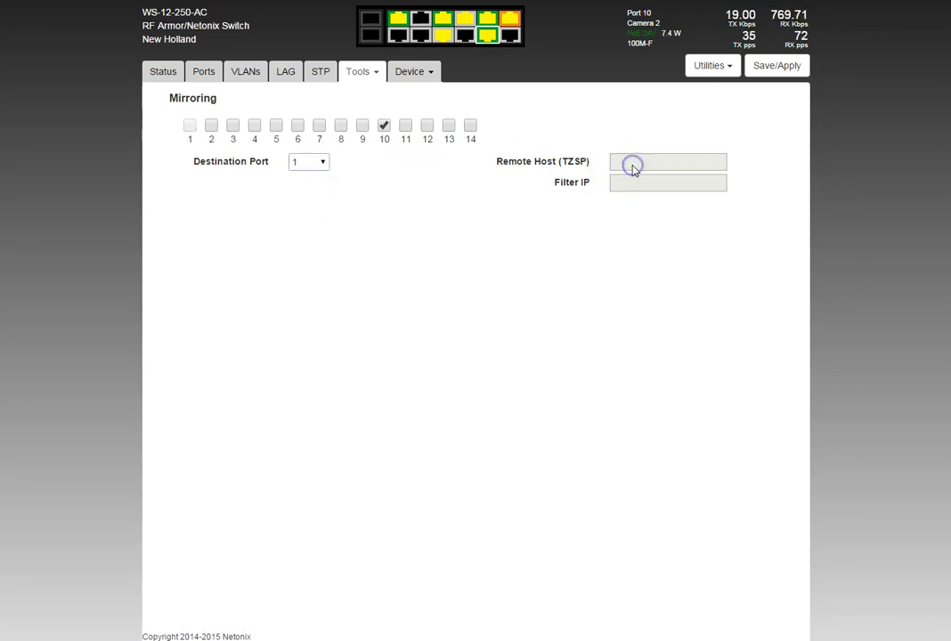
pyautogui.click(637, 169)
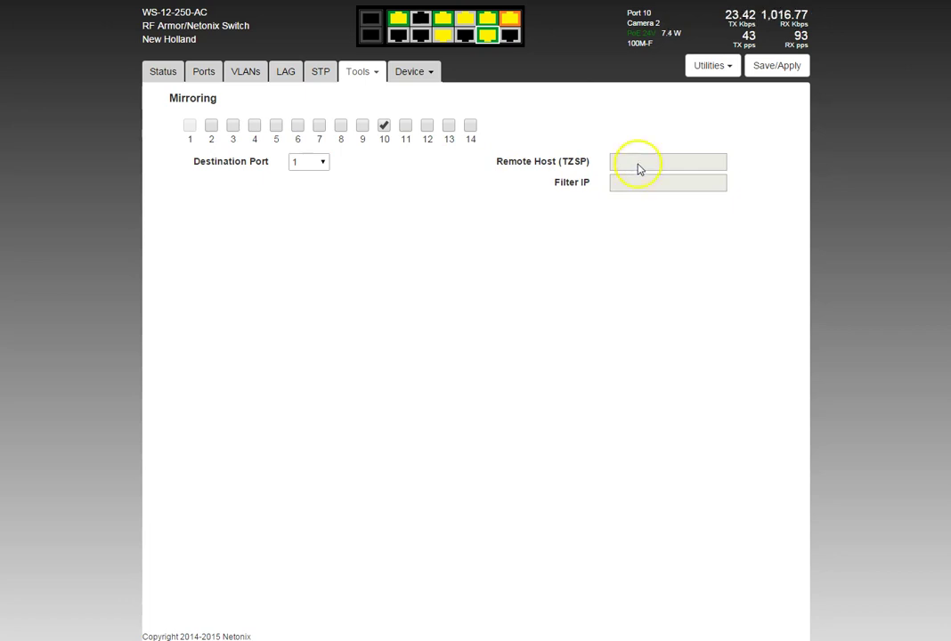
pyautogui.click(628, 192)
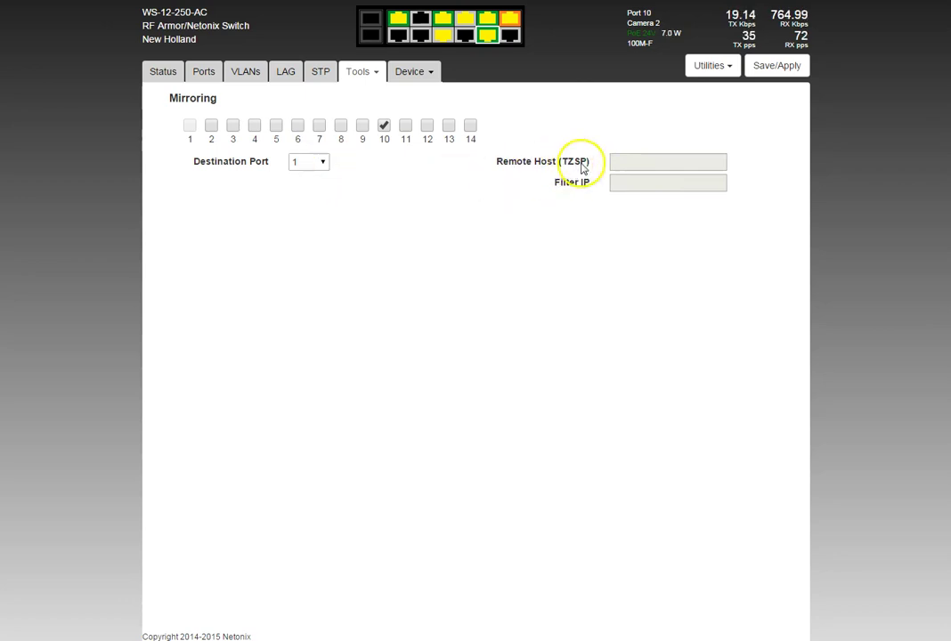
# Step: Stop mirroring port 10 and set the destination port back to None
pyautogui.click(383, 126)
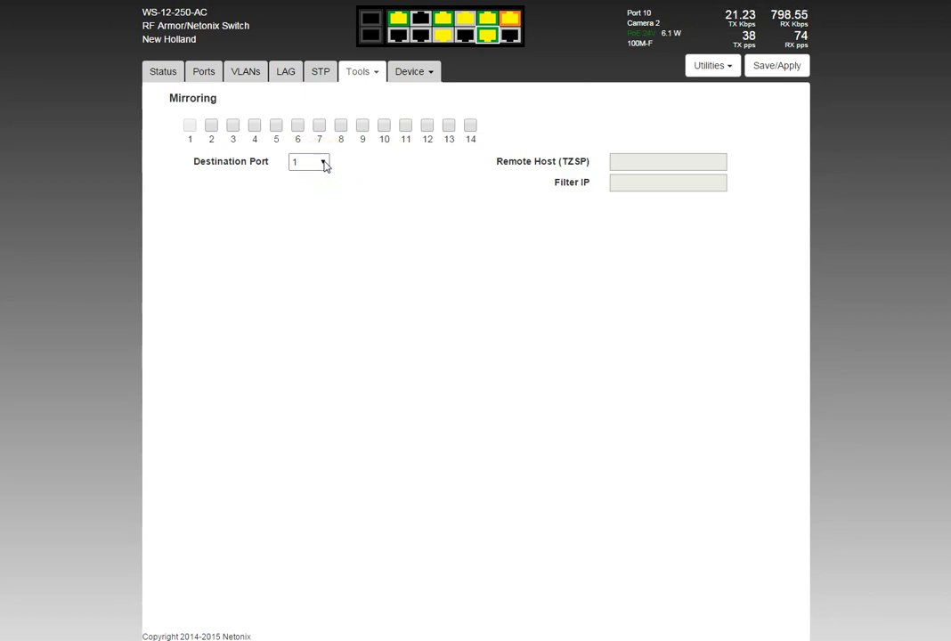
pyautogui.click(325, 162)
pyautogui.click(309, 176)
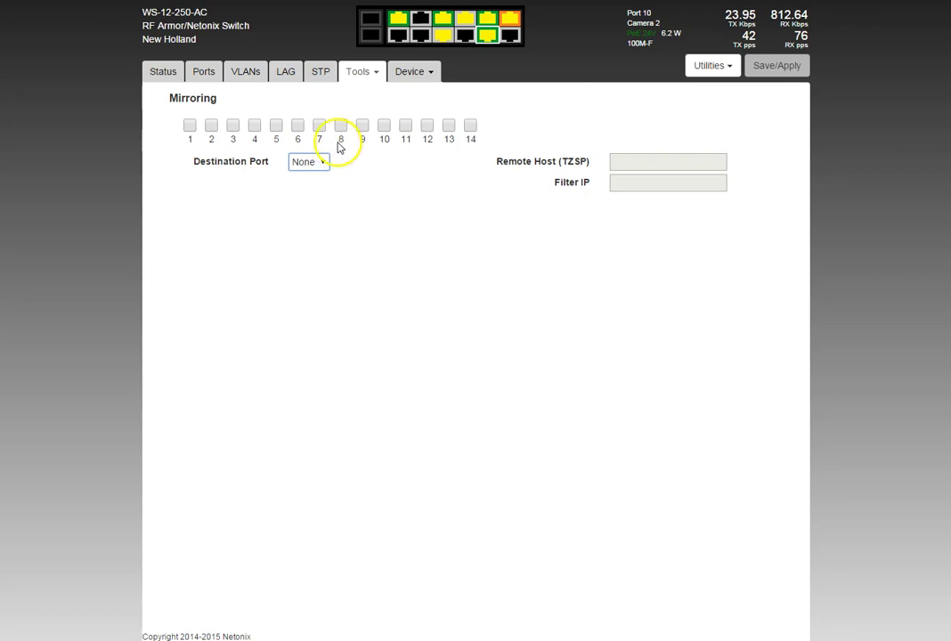
pyautogui.click(358, 73)
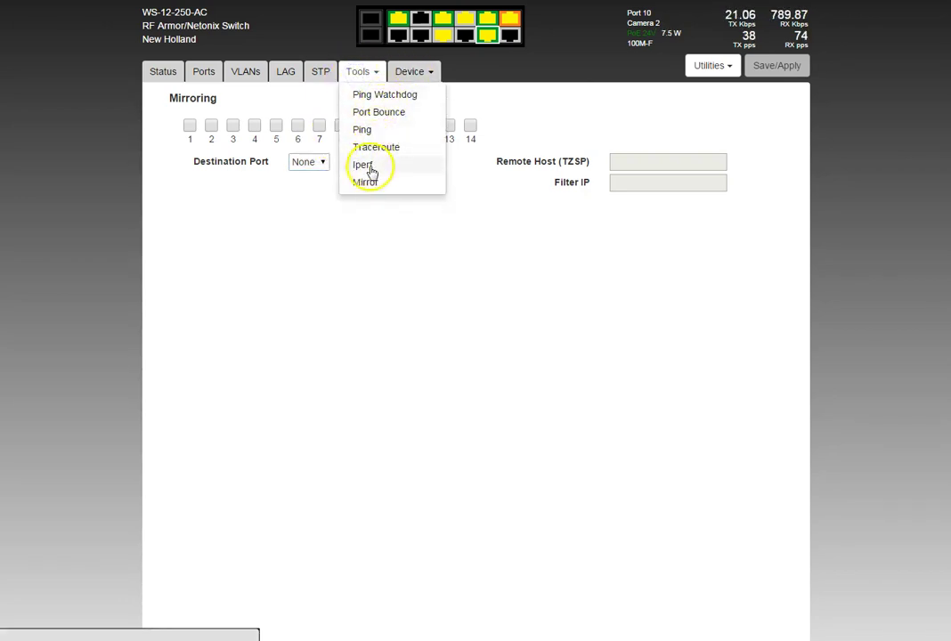
pyautogui.click(407, 73)
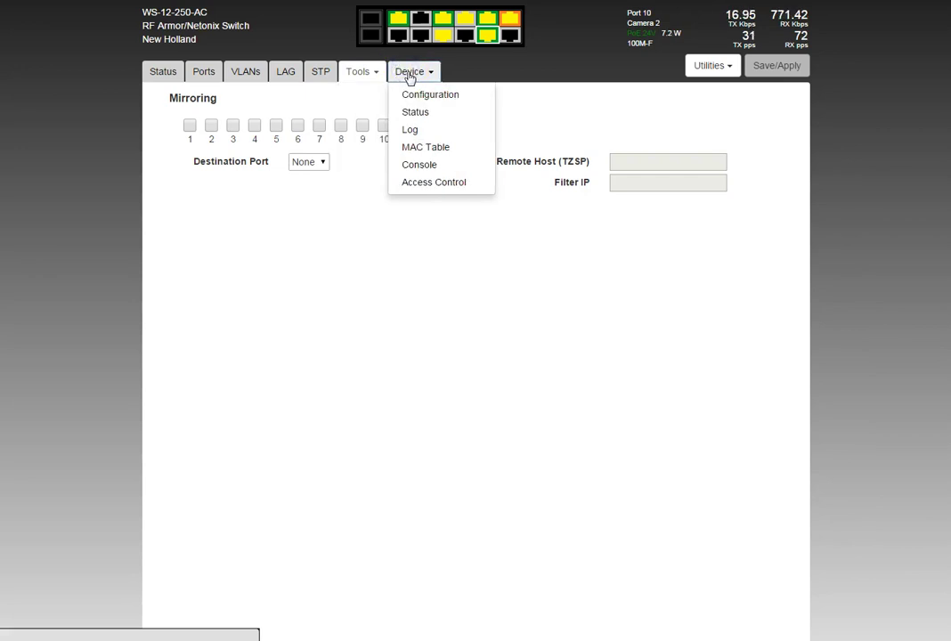
# Step: Open Device > Configuration, scroll through it, and visit the GPS Latitude and Longitude fields
pyautogui.click(423, 94)
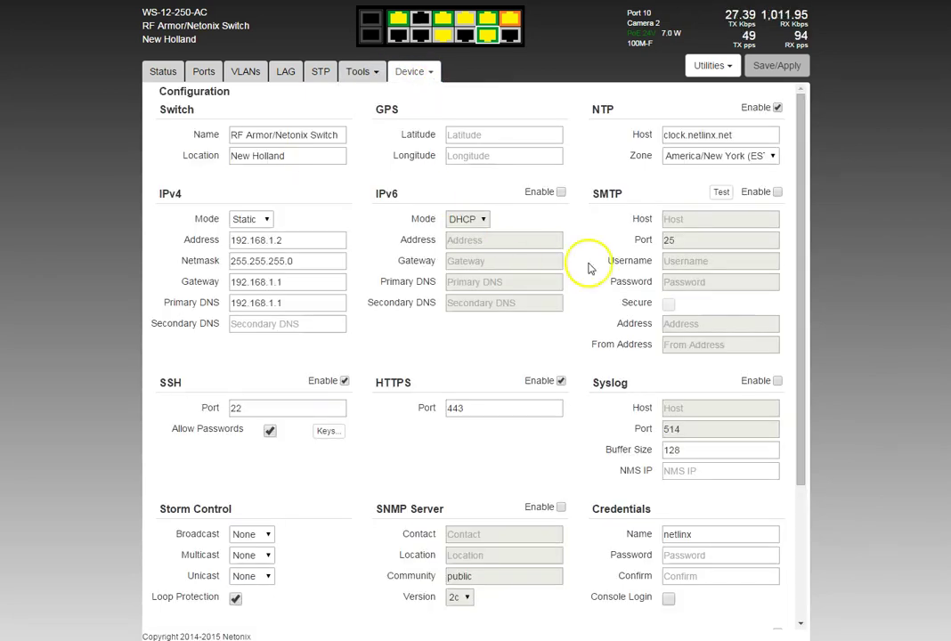
pyautogui.scroll(-3, 586, 264)
pyautogui.scroll(3, 590, 260)
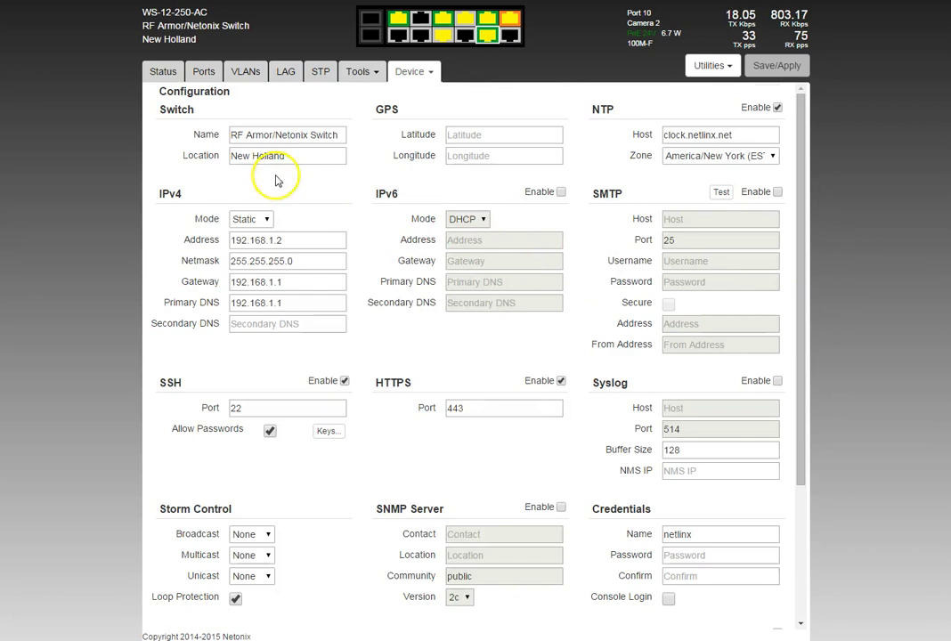
pyautogui.click(467, 136)
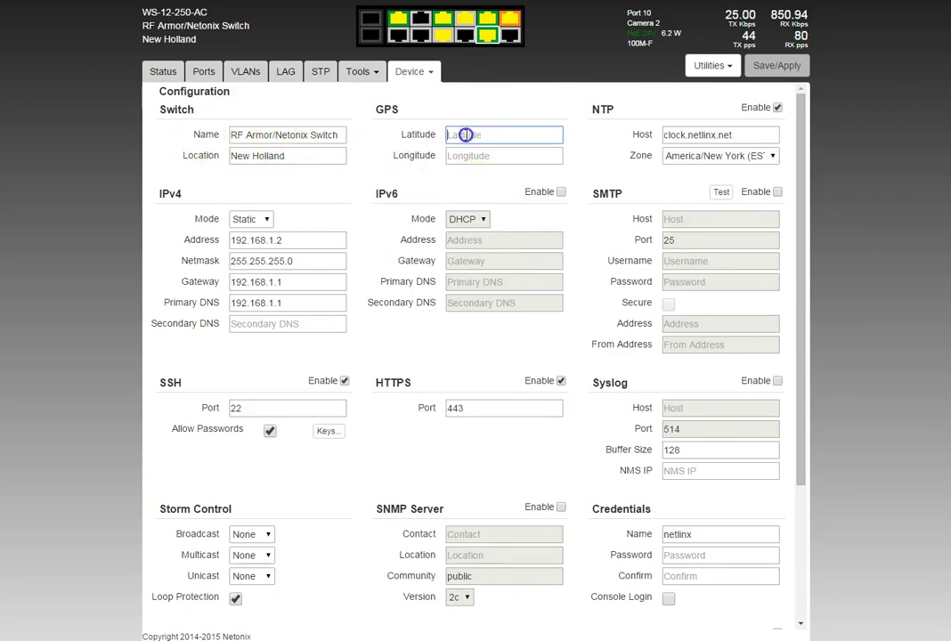
pyautogui.click(485, 158)
pyautogui.click(454, 135)
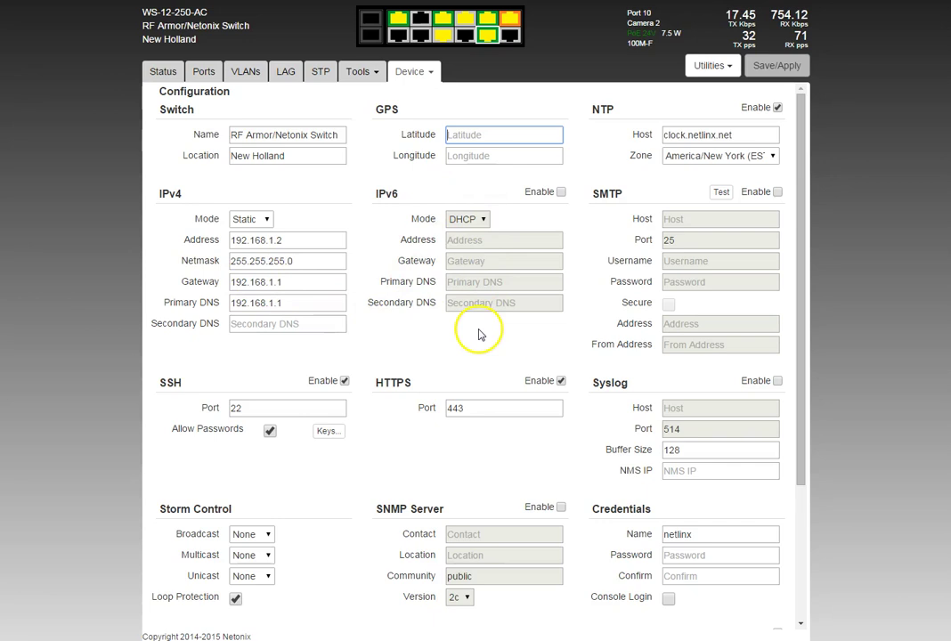
pyautogui.click(562, 192)
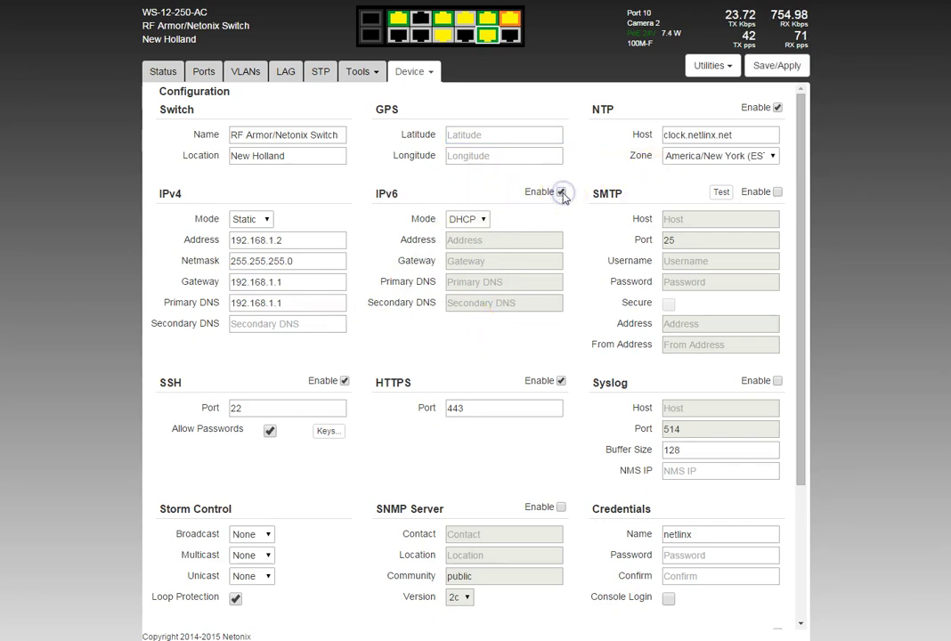
pyautogui.click(562, 193)
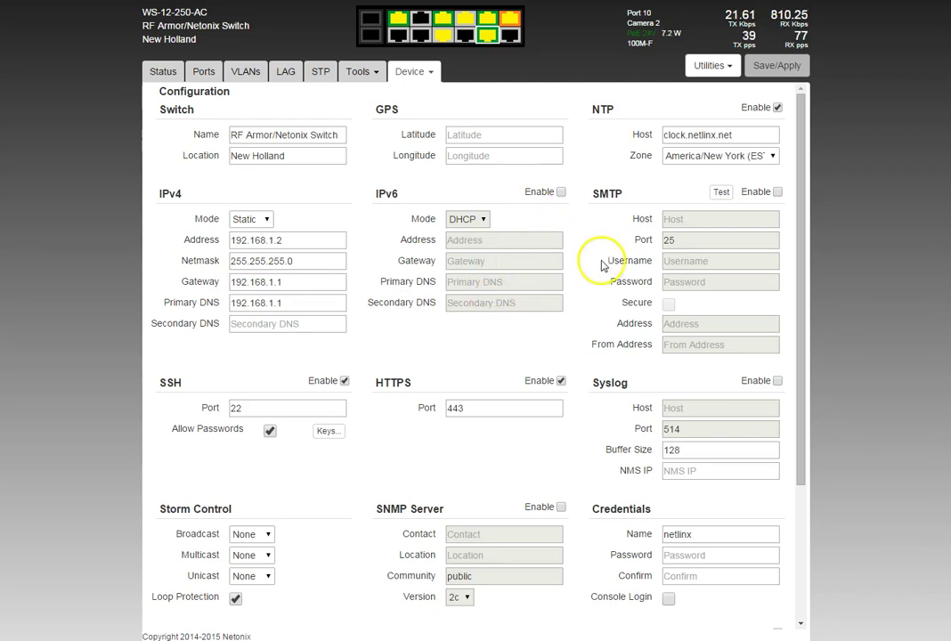
pyautogui.click(778, 192)
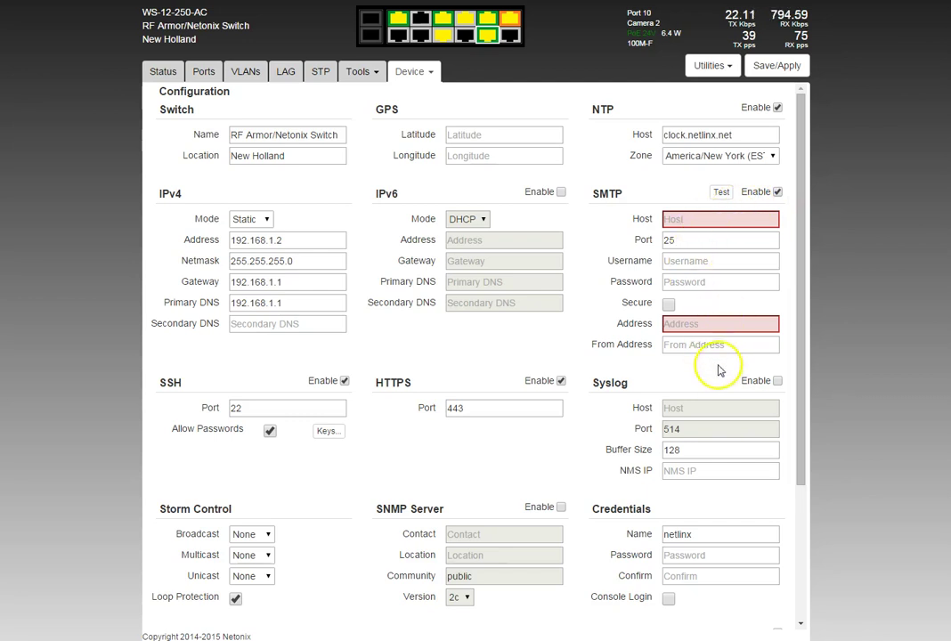
pyautogui.click(777, 191)
pyautogui.scroll(-3, 311, 274)
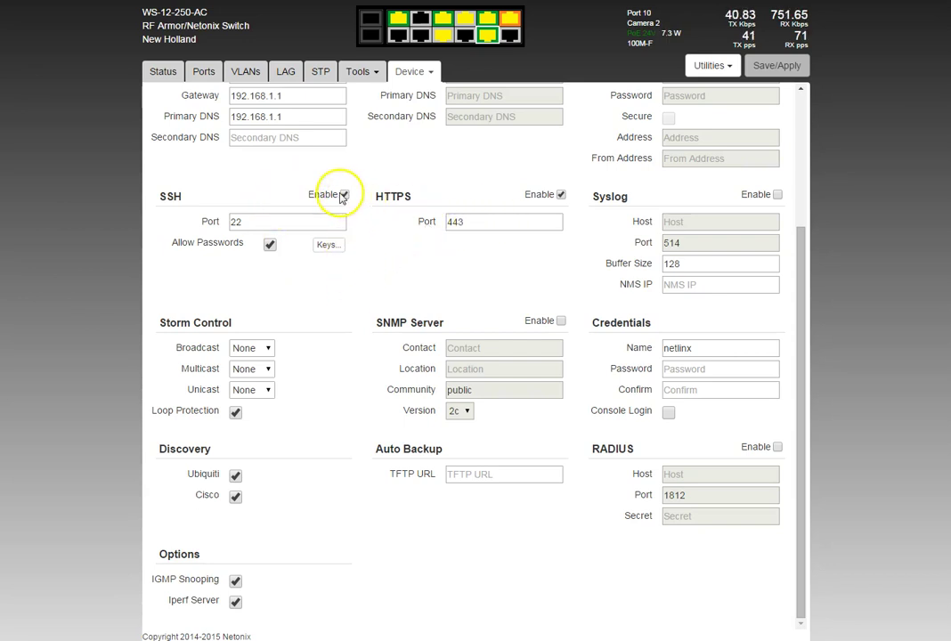
pyautogui.click(561, 195)
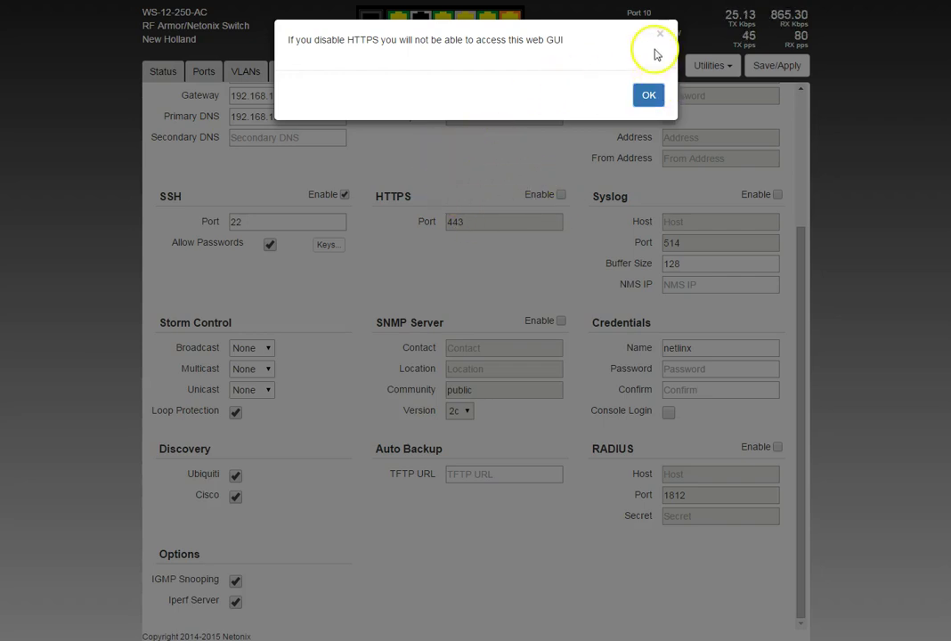
pyautogui.click(651, 95)
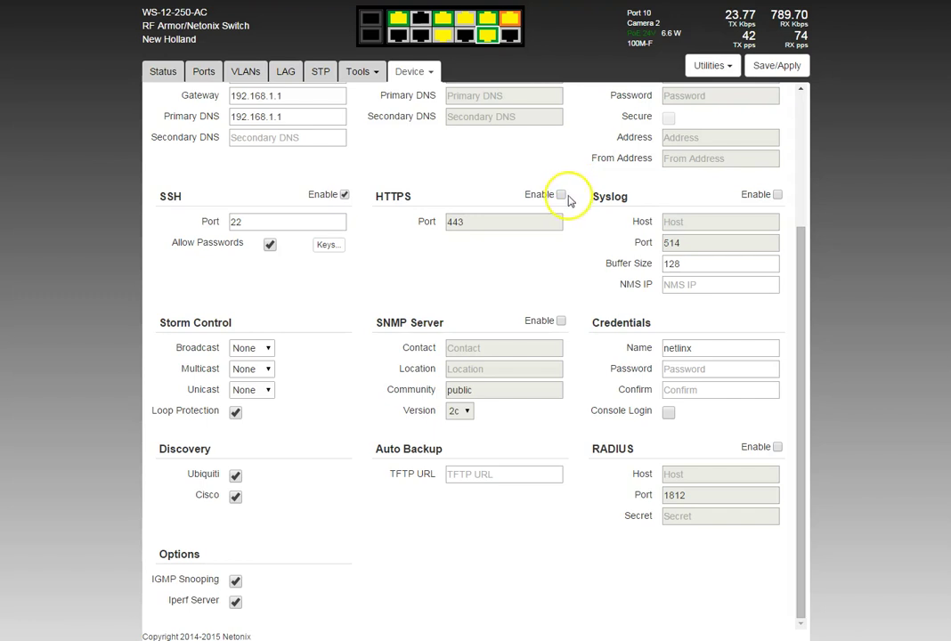
pyautogui.click(561, 194)
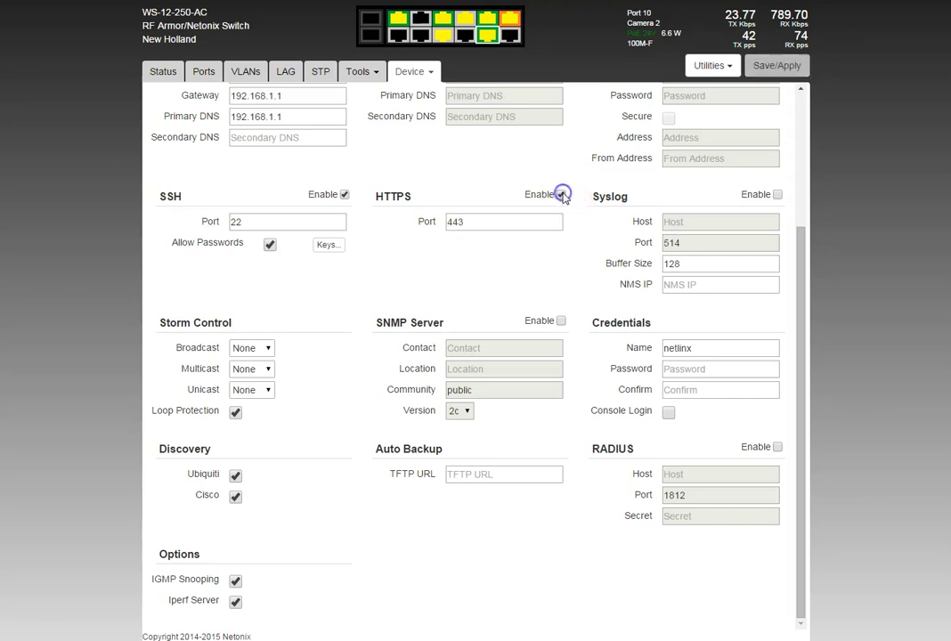
pyautogui.click(344, 196)
pyautogui.click(649, 92)
pyautogui.click(345, 195)
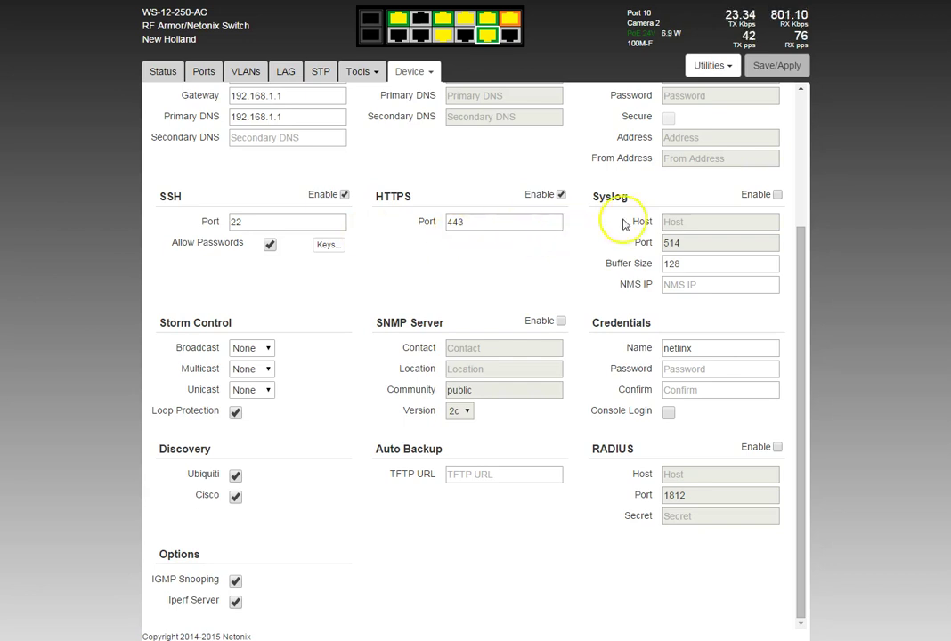
pyautogui.click(778, 195)
pyautogui.click(777, 194)
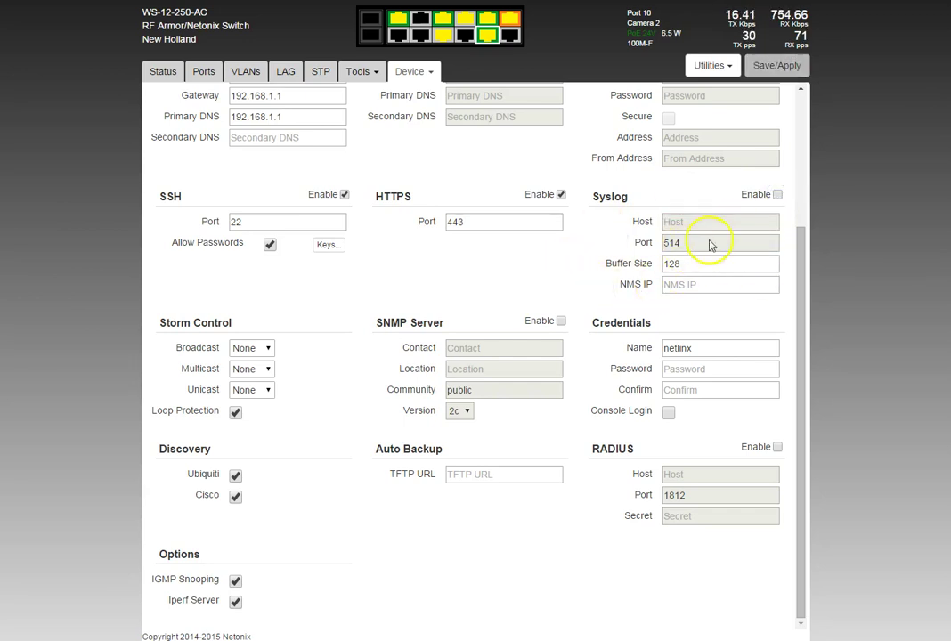
pyautogui.click(268, 349)
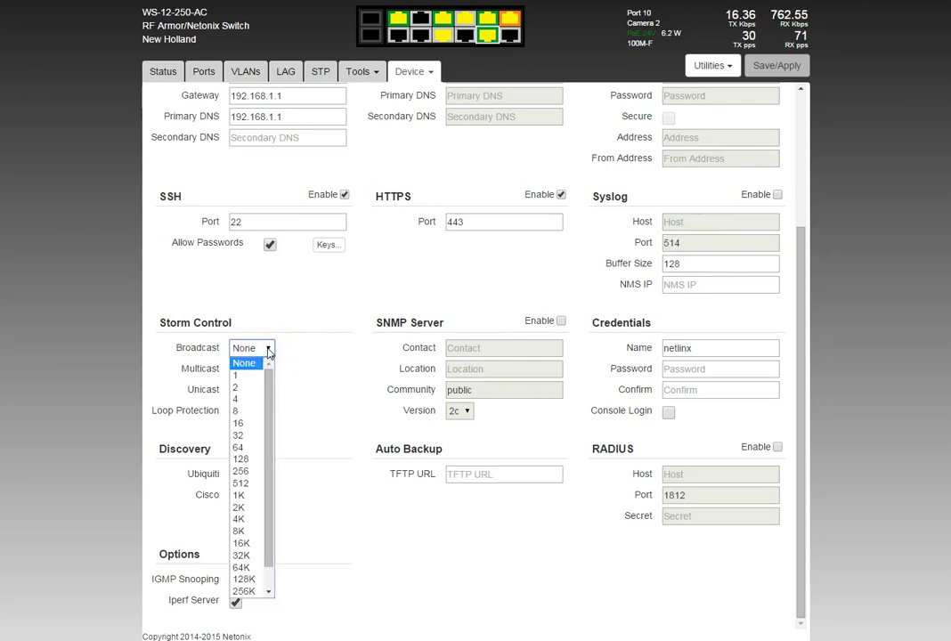
pyautogui.click(240, 348)
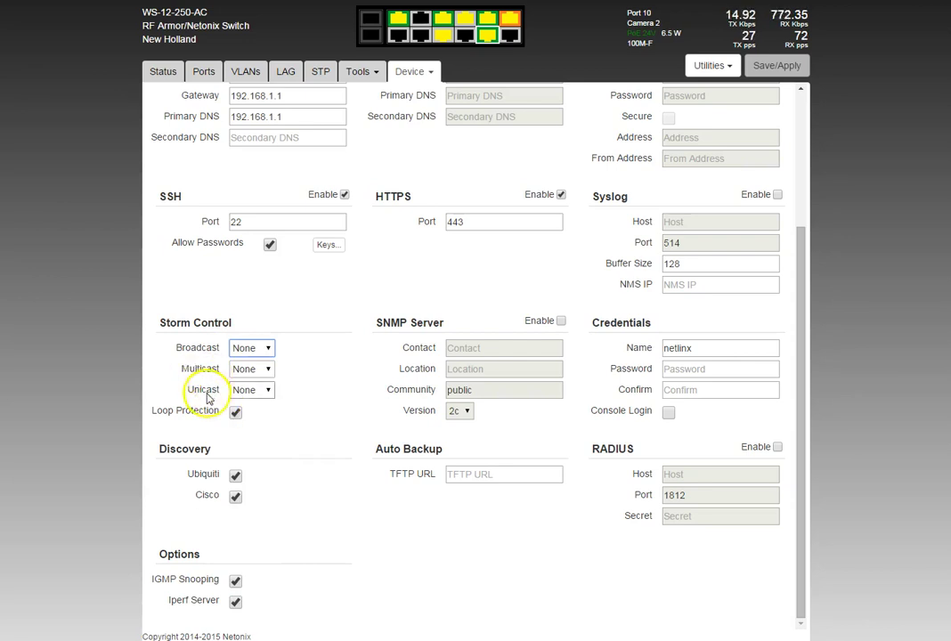
pyautogui.click(267, 390)
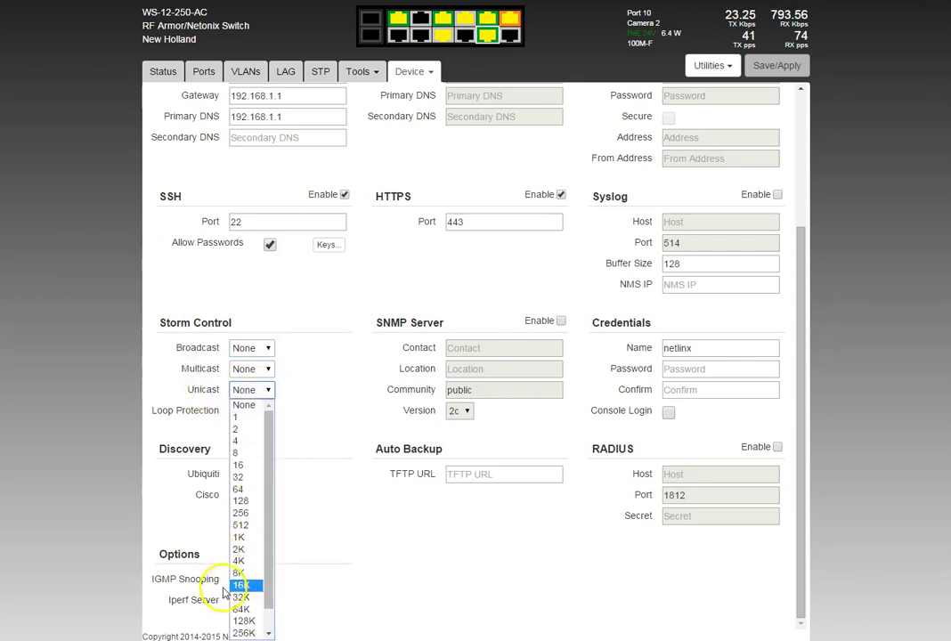
pyautogui.click(233, 576)
pyautogui.click(267, 390)
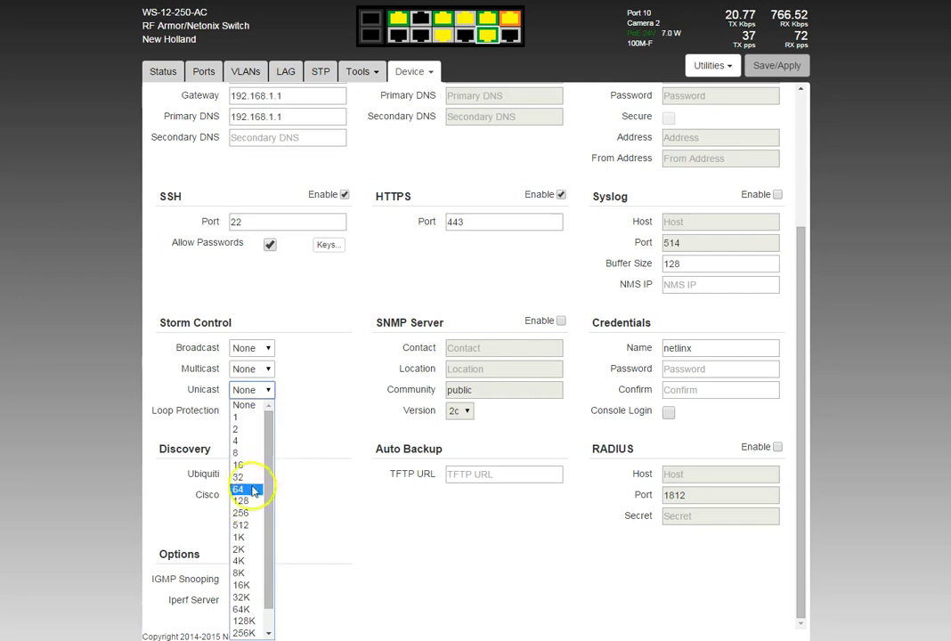
pyautogui.click(269, 390)
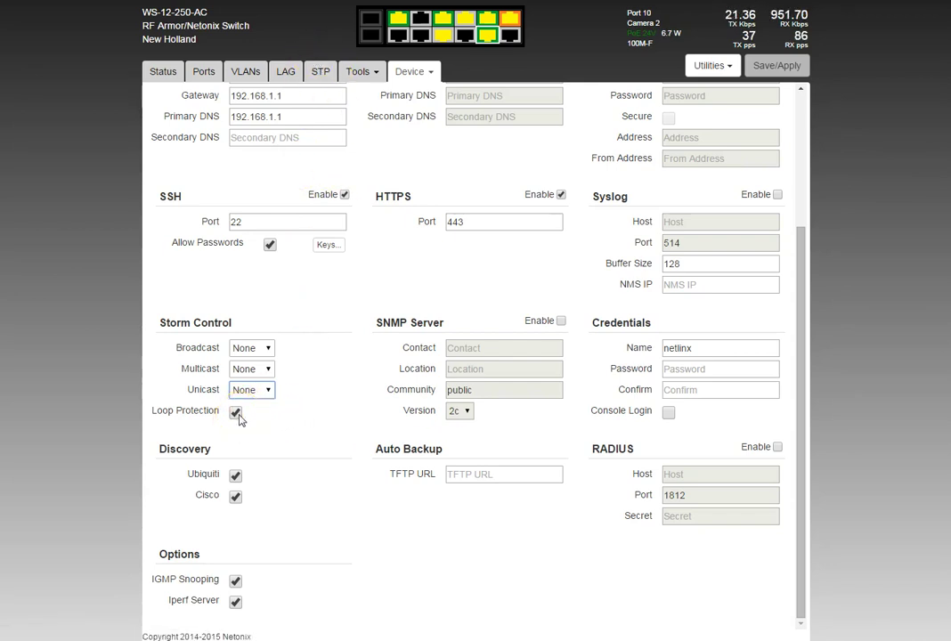
pyautogui.click(267, 392)
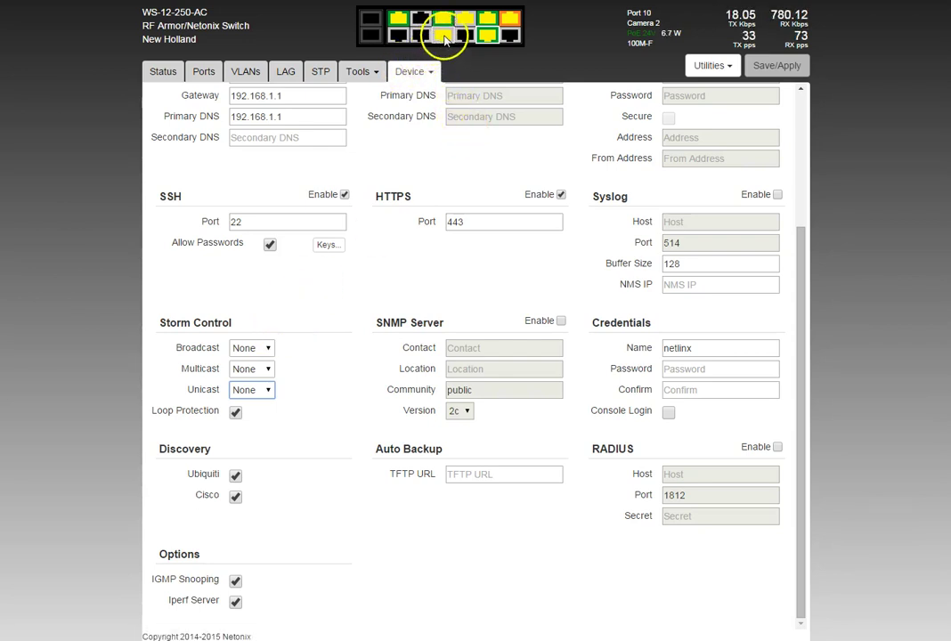
pyautogui.moveTo(443, 37)
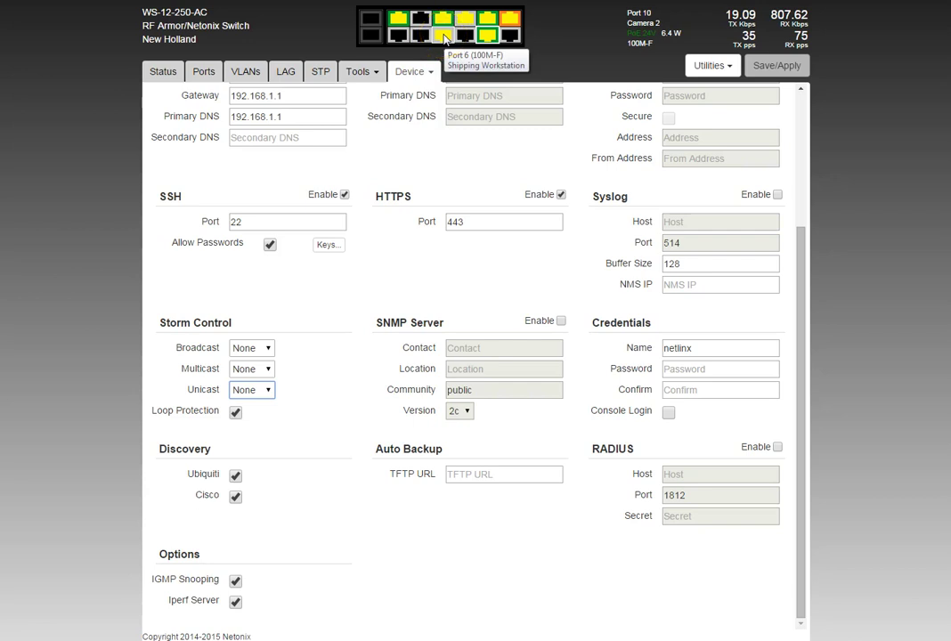
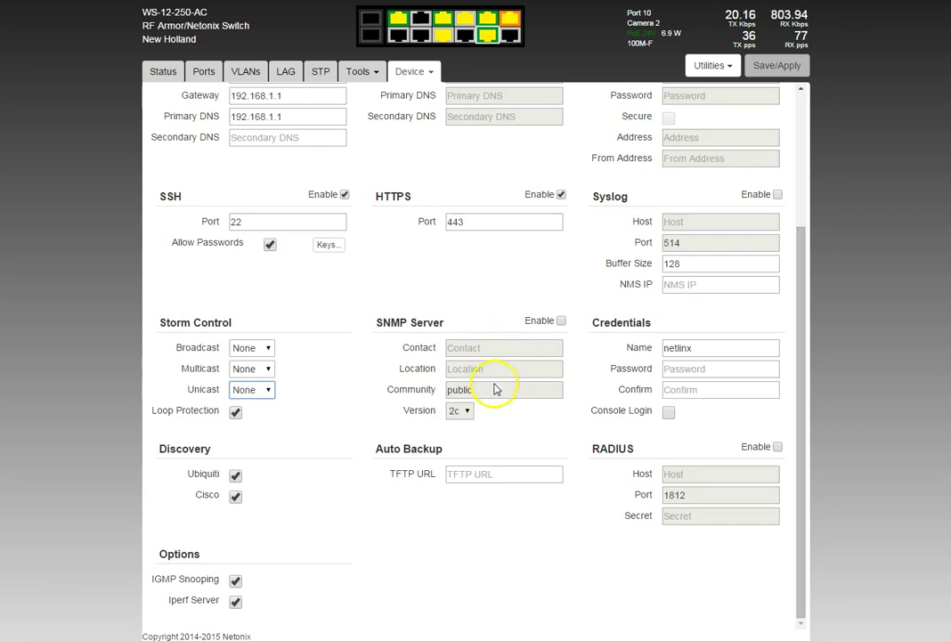
# Step: Enable the SNMP server with version 2c, then turn it back off
pyautogui.click(560, 320)
pyautogui.click(463, 411)
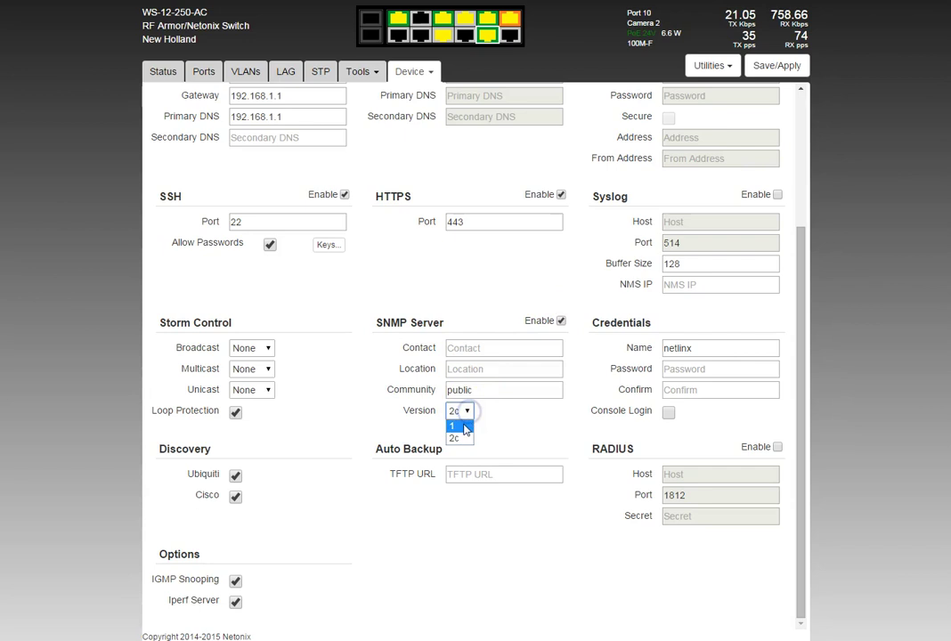
pyautogui.click(468, 412)
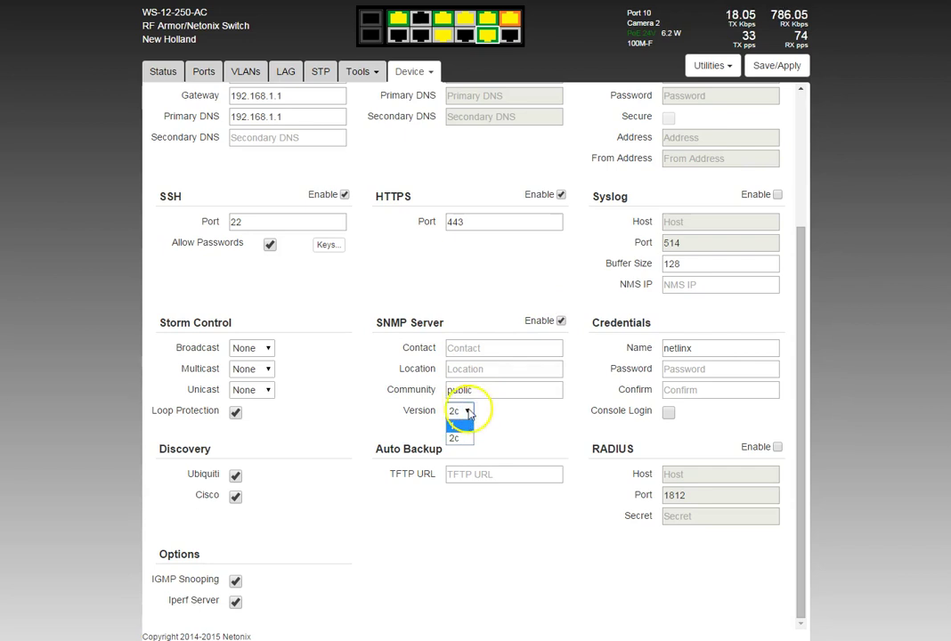
pyautogui.click(468, 412)
pyautogui.click(561, 322)
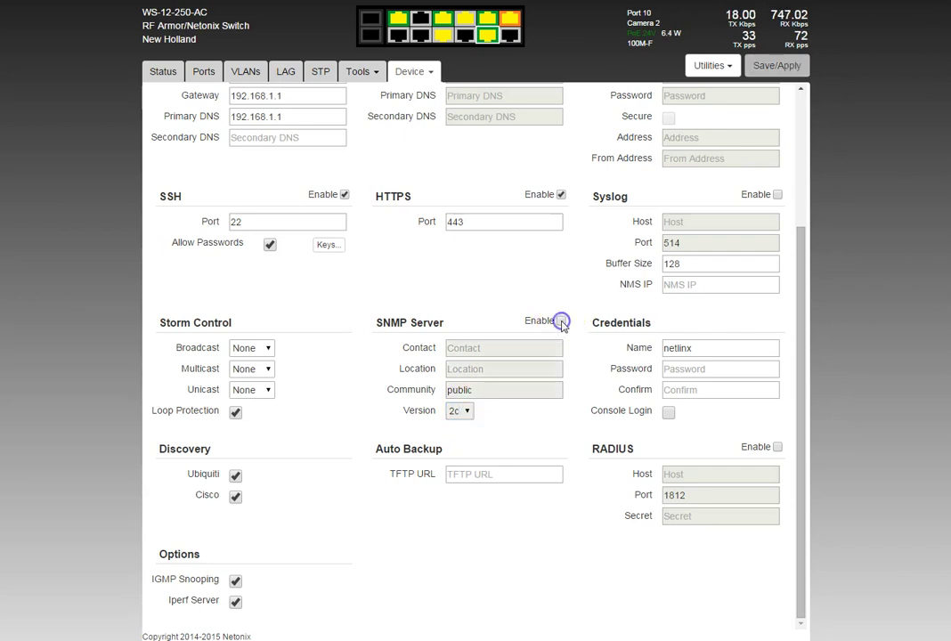
pyautogui.click(493, 408)
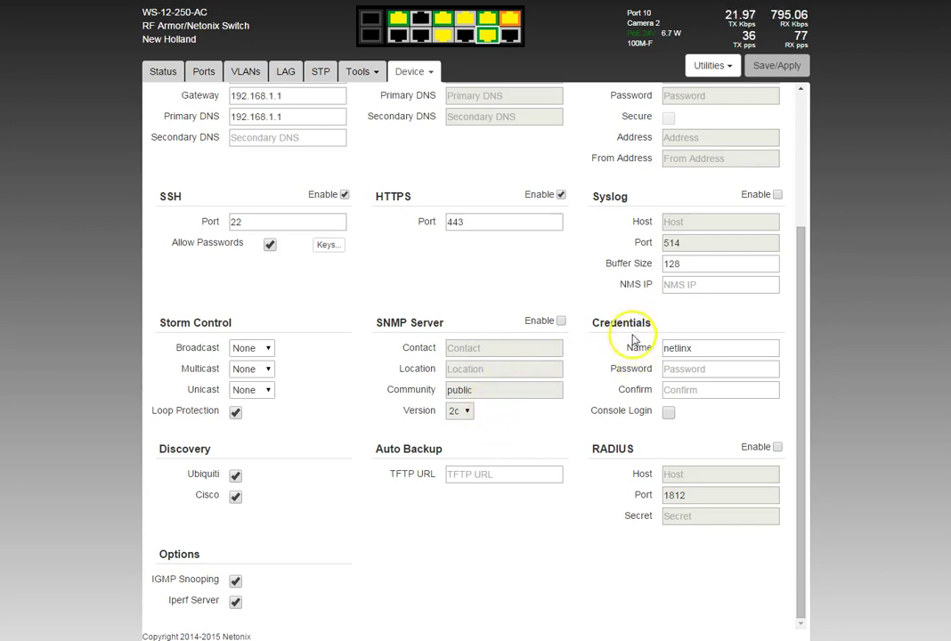
# Step: Review the login user name, password and password confirmation fields
pyautogui.click(678, 345)
pyautogui.doubleClick(678, 345)
pyautogui.click(690, 369)
pyautogui.click(675, 392)
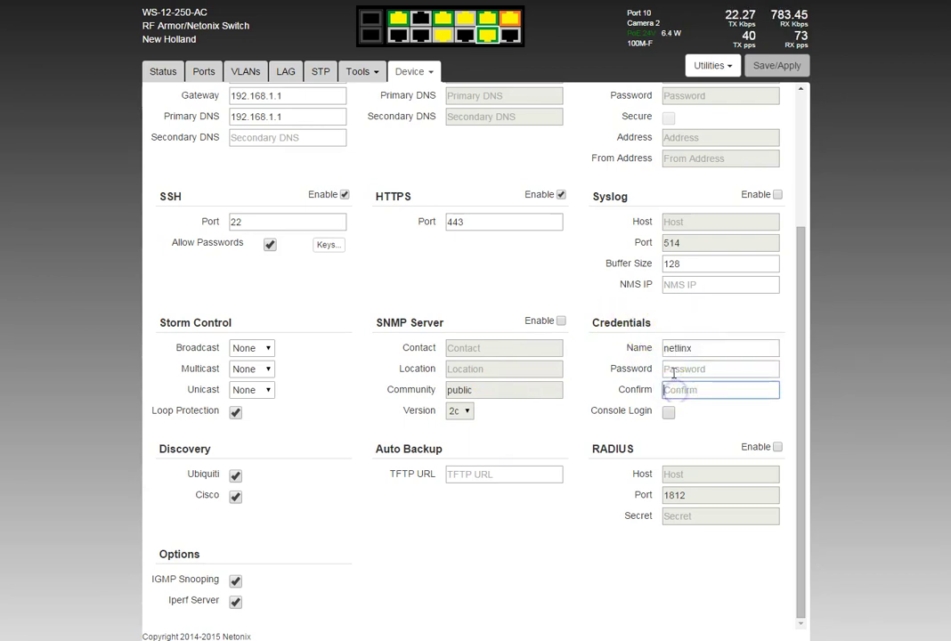
pyautogui.click(675, 368)
pyautogui.click(671, 389)
# Step: Toggle console login on and off, leaving it disabled
pyautogui.click(669, 412)
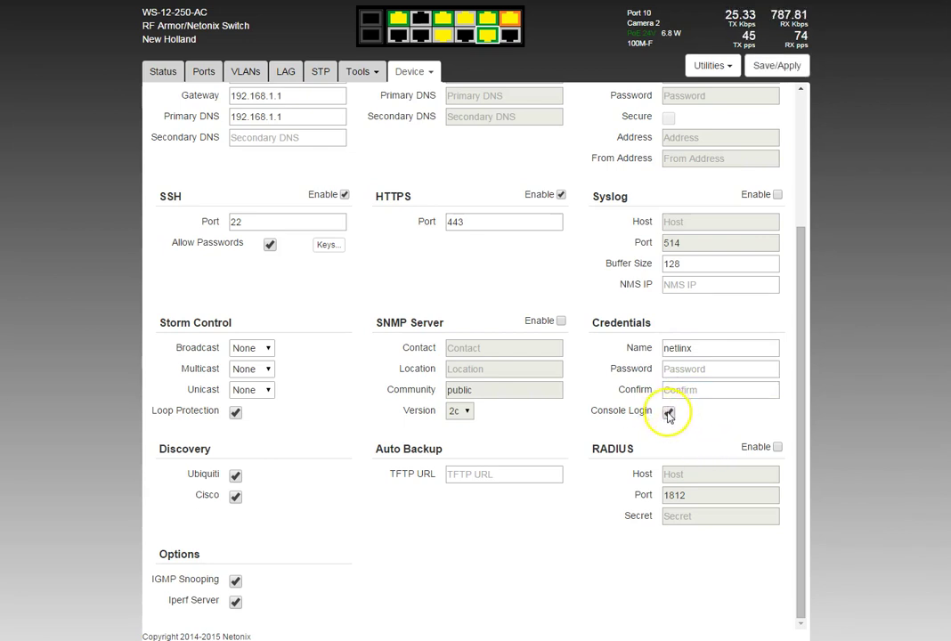
pyautogui.click(668, 413)
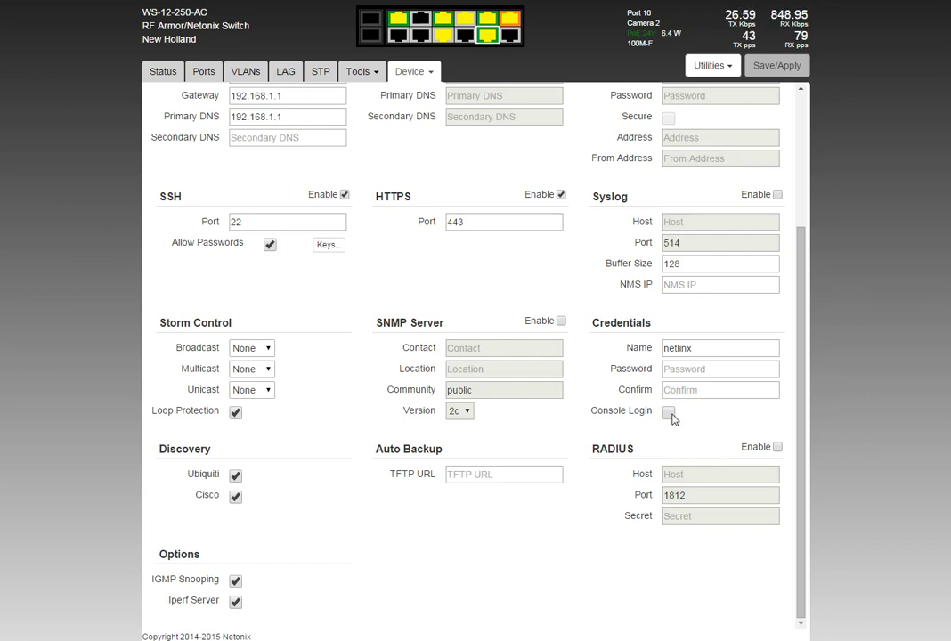
pyautogui.click(669, 416)
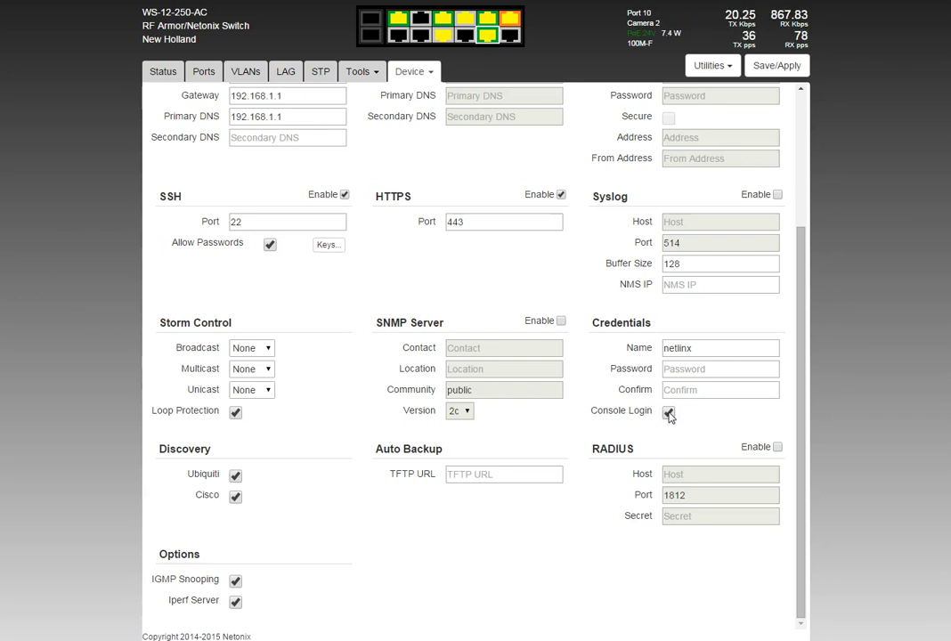
pyautogui.click(669, 413)
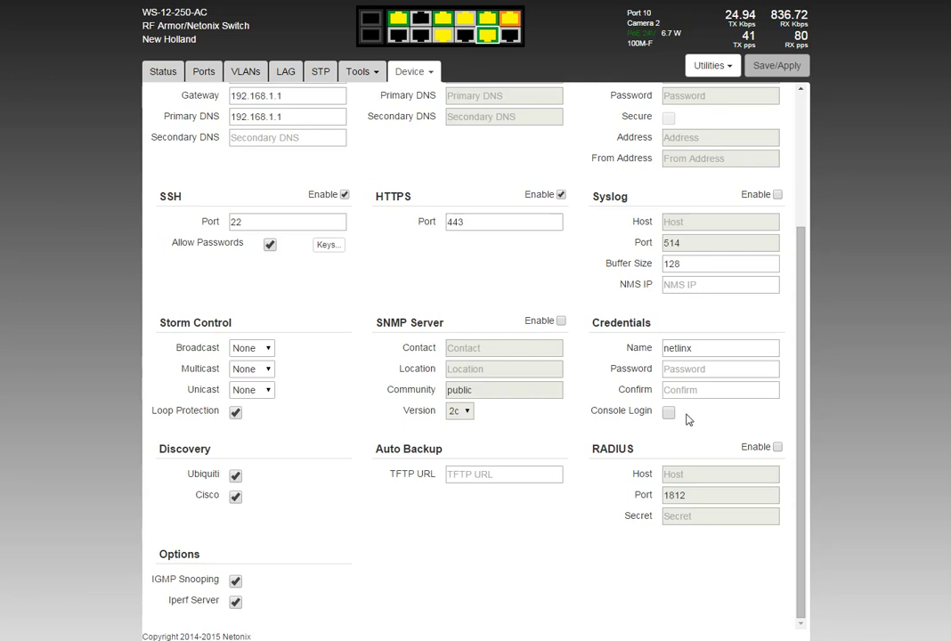
pyautogui.click(669, 413)
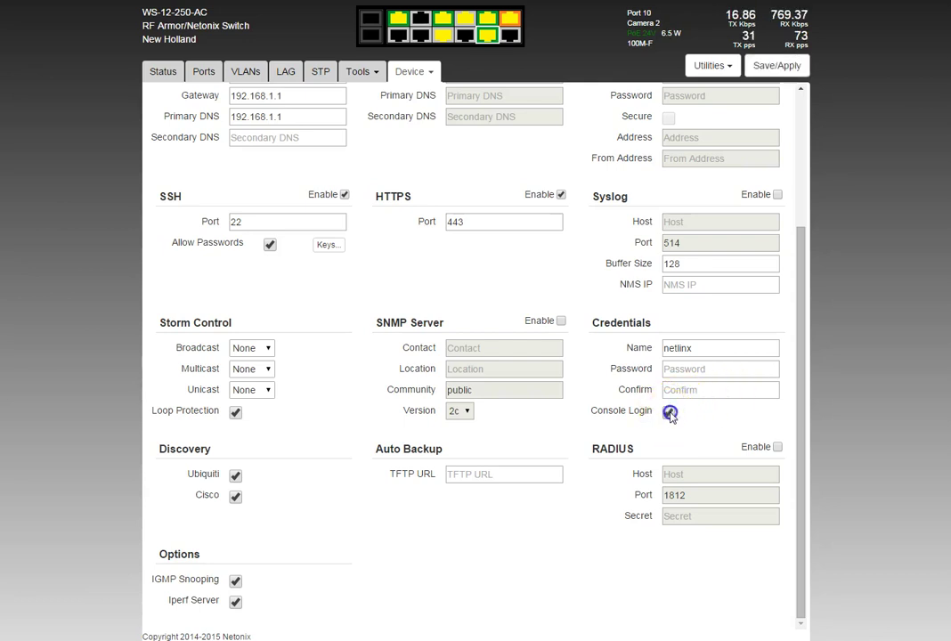
pyautogui.click(669, 413)
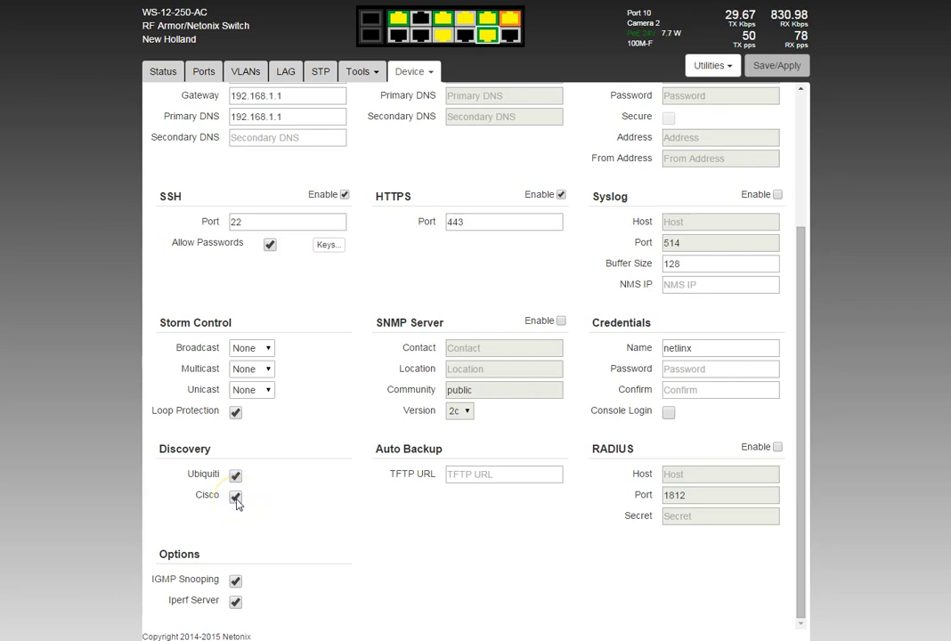
# Step: Enter an auto backup TFTP URL at 206.192.87.5, then clear it again
pyautogui.click(236, 499)
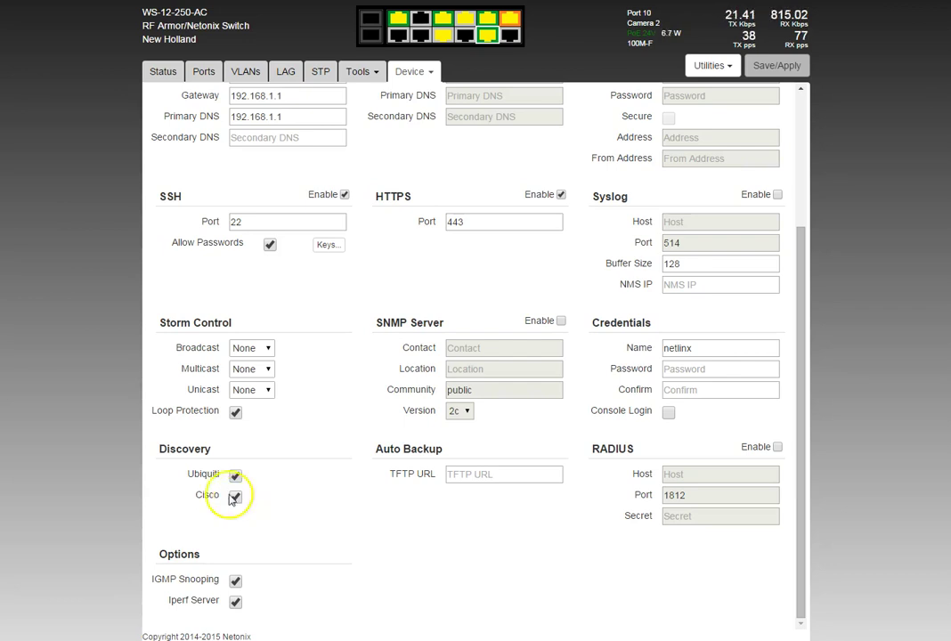
pyautogui.click(237, 477)
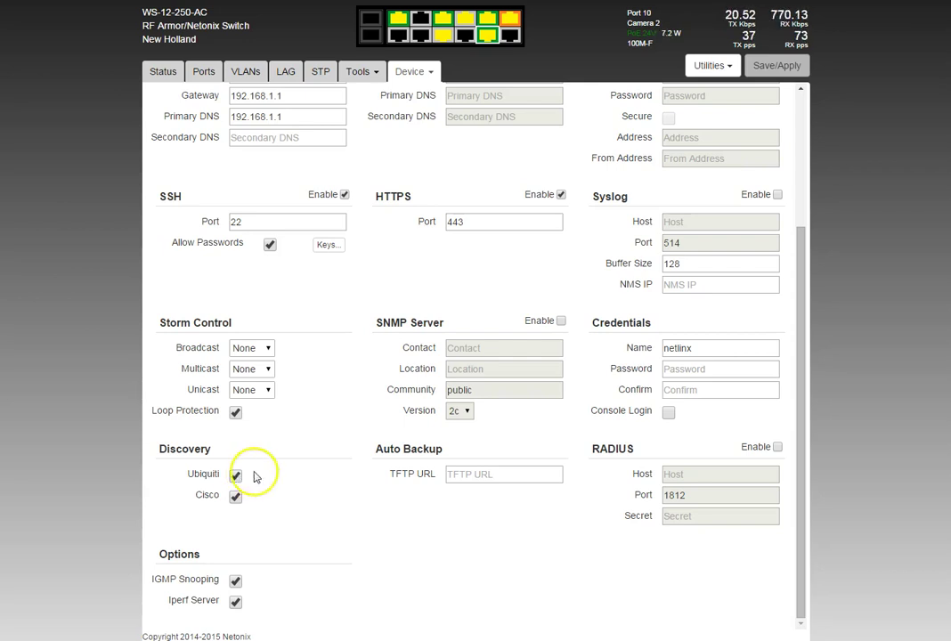
pyautogui.click(480, 475)
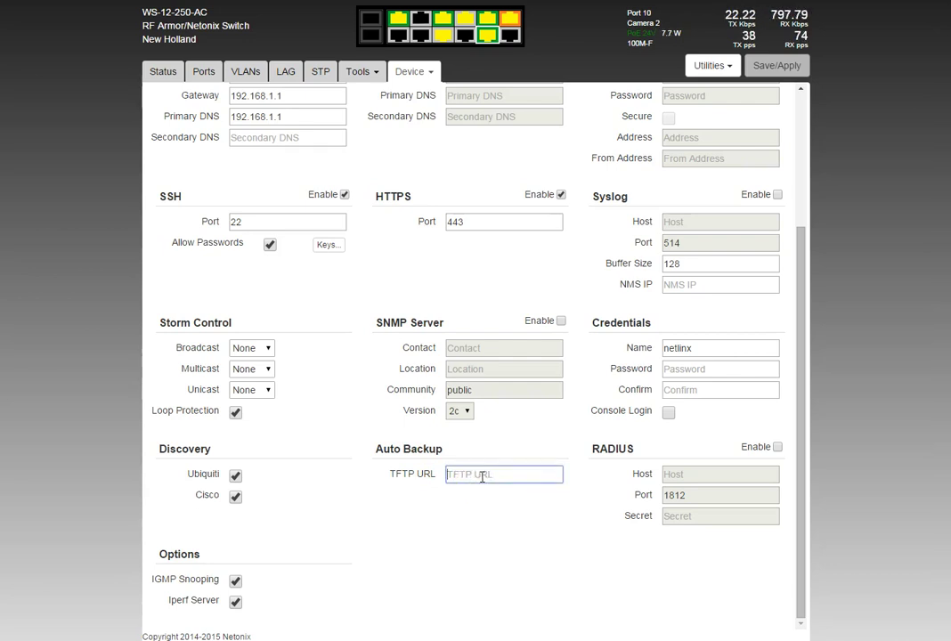
pyautogui.click(465, 477)
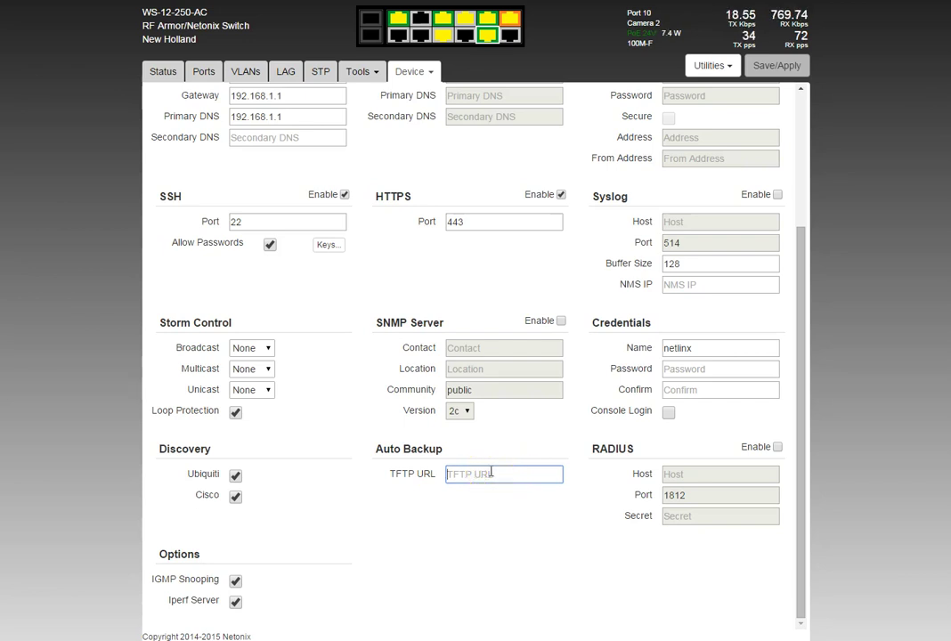
pyautogui.write('t')
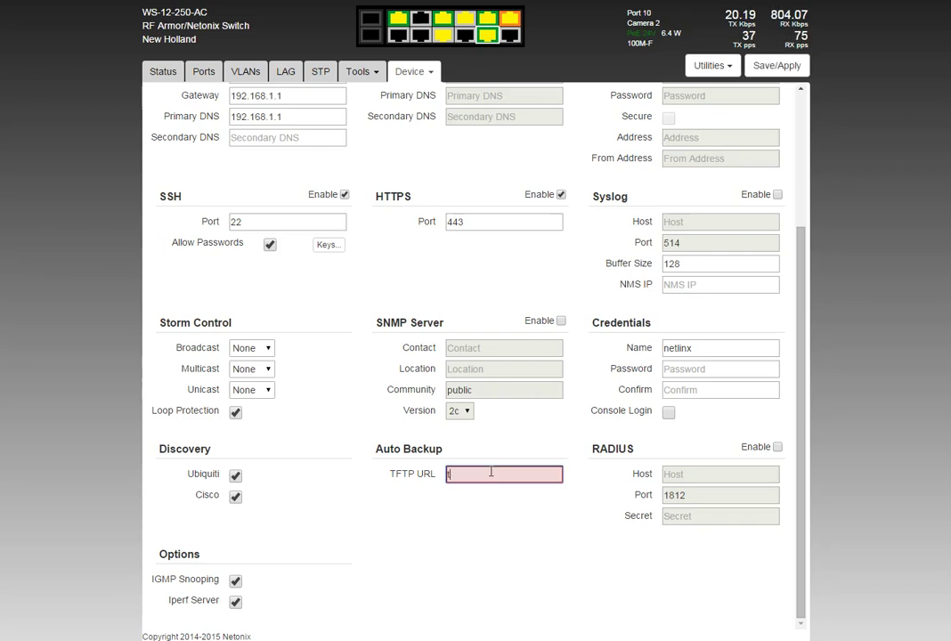
pyautogui.write('ftp://')
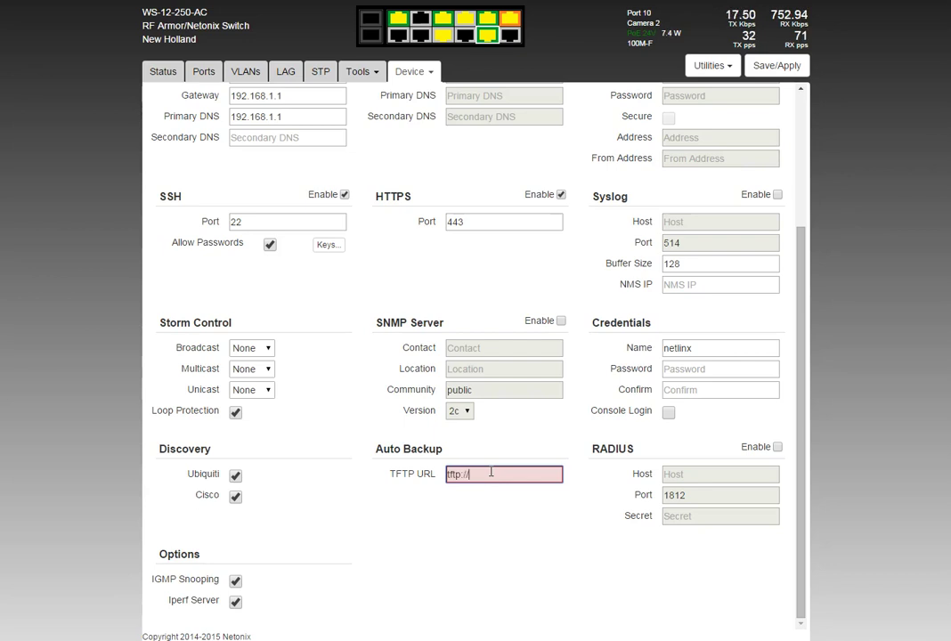
pyautogui.write('206.192.87.')
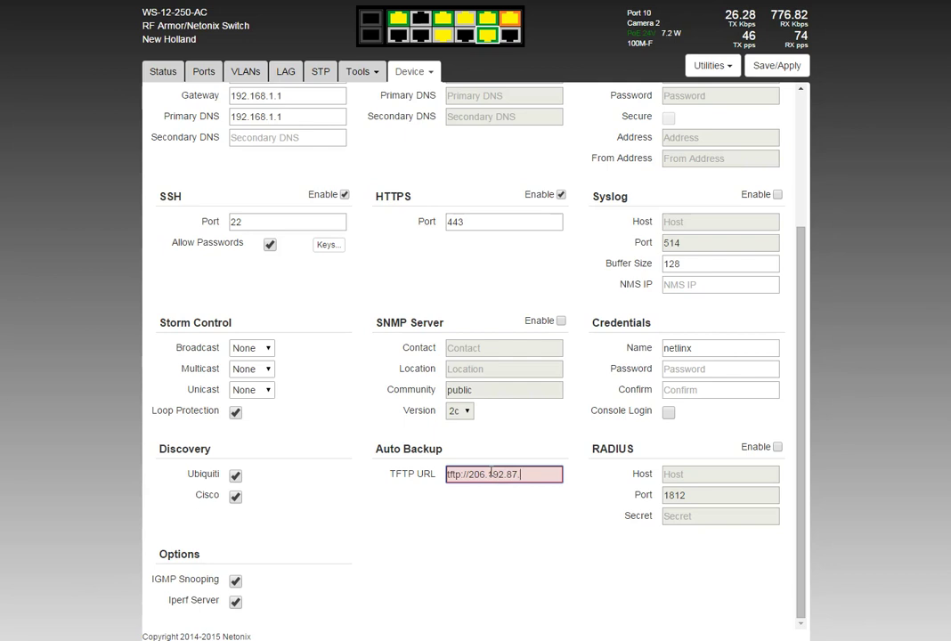
pyautogui.write('5/rfarmor')
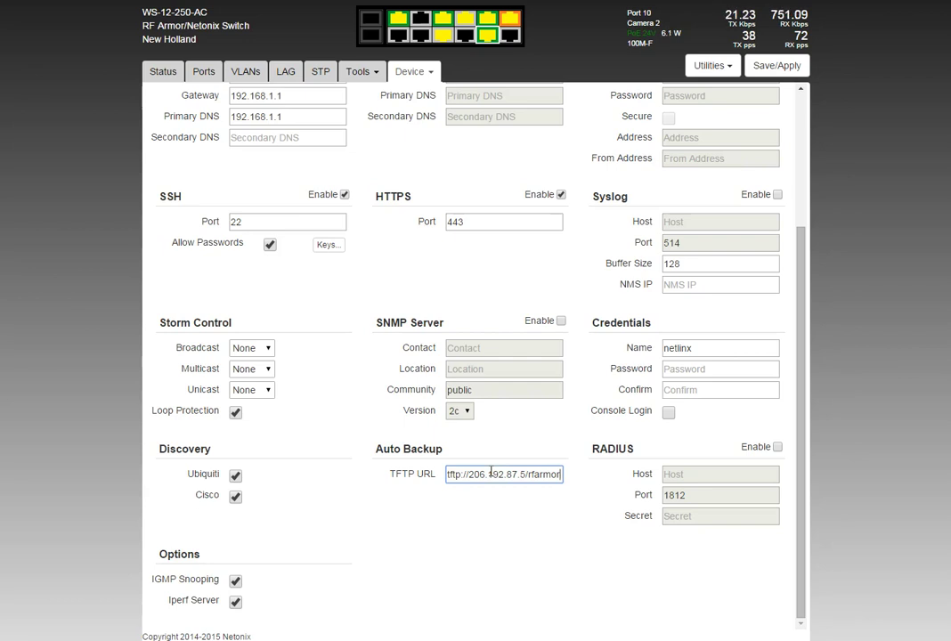
pyautogui.tripleClick(490, 473)
pyautogui.press('BackSpace')
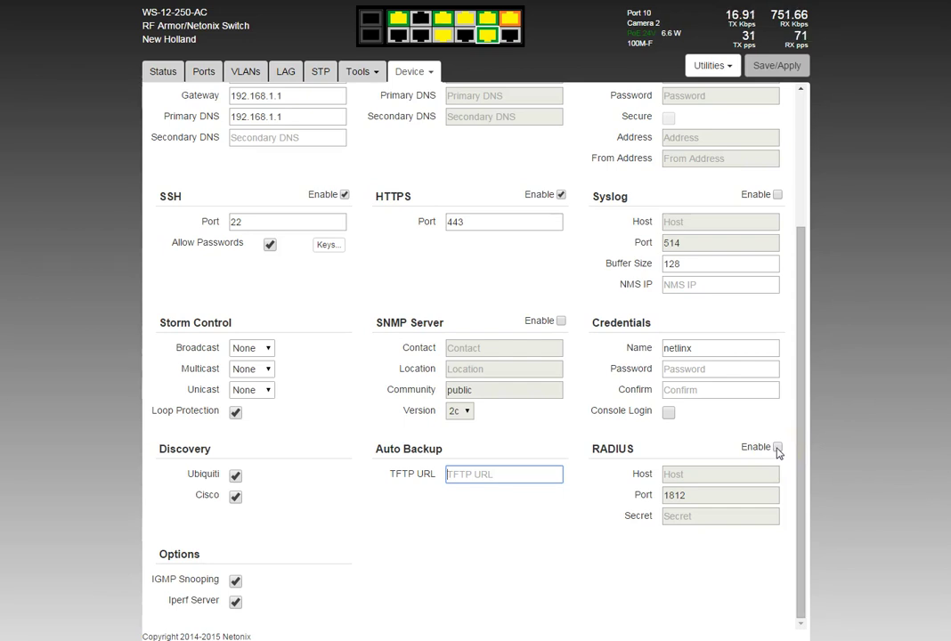
# Step: Go back through the login password and confirmation entries without changing the credentials
pyautogui.click(686, 368)
pyautogui.click(688, 391)
pyautogui.click(682, 368)
pyautogui.click(681, 389)
pyautogui.click(679, 368)
pyautogui.click(681, 389)
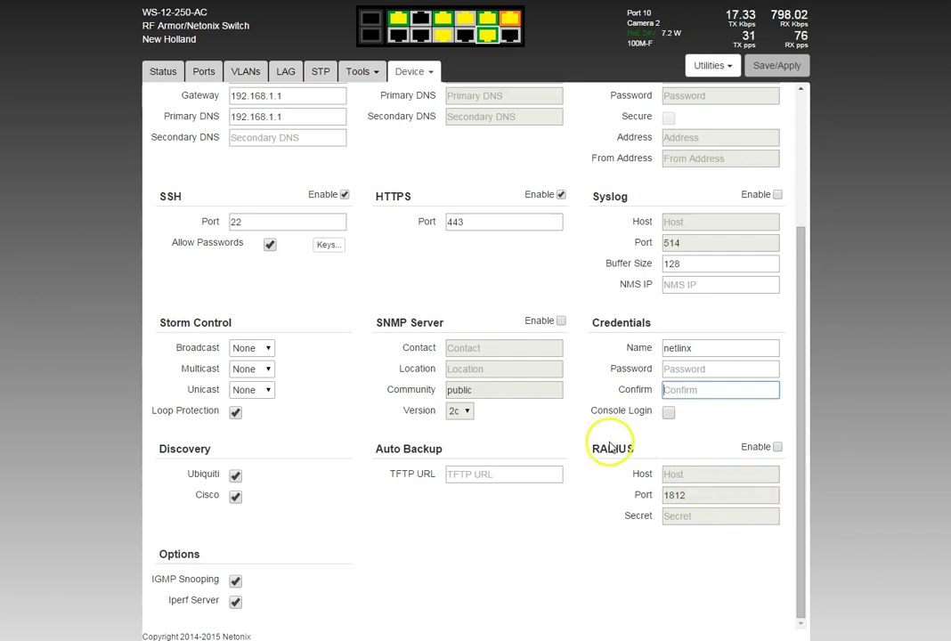
pyautogui.click(679, 368)
pyautogui.click(680, 349)
pyautogui.click(677, 389)
pyautogui.click(669, 371)
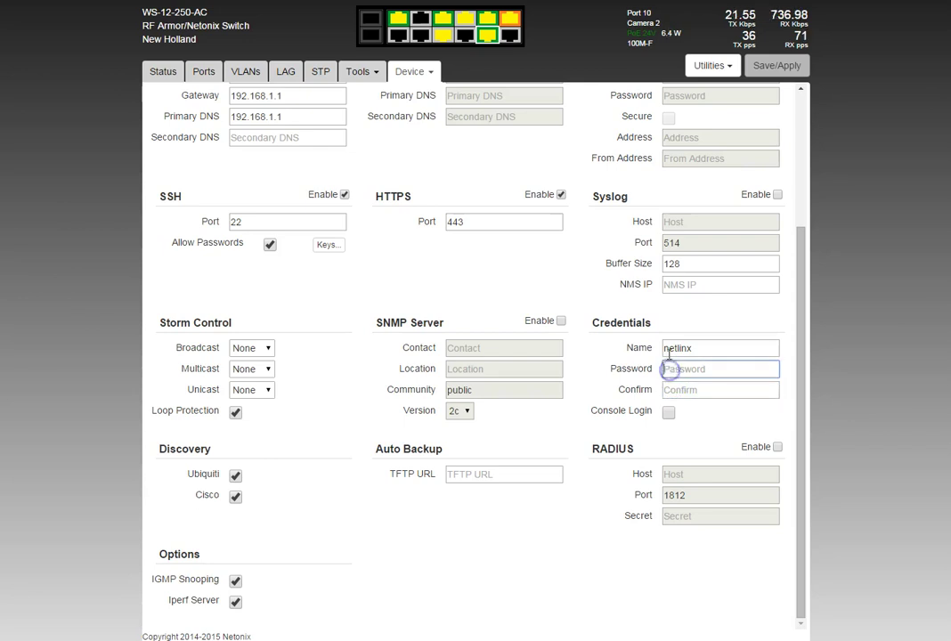
pyautogui.click(675, 389)
pyautogui.click(668, 367)
pyautogui.click(668, 390)
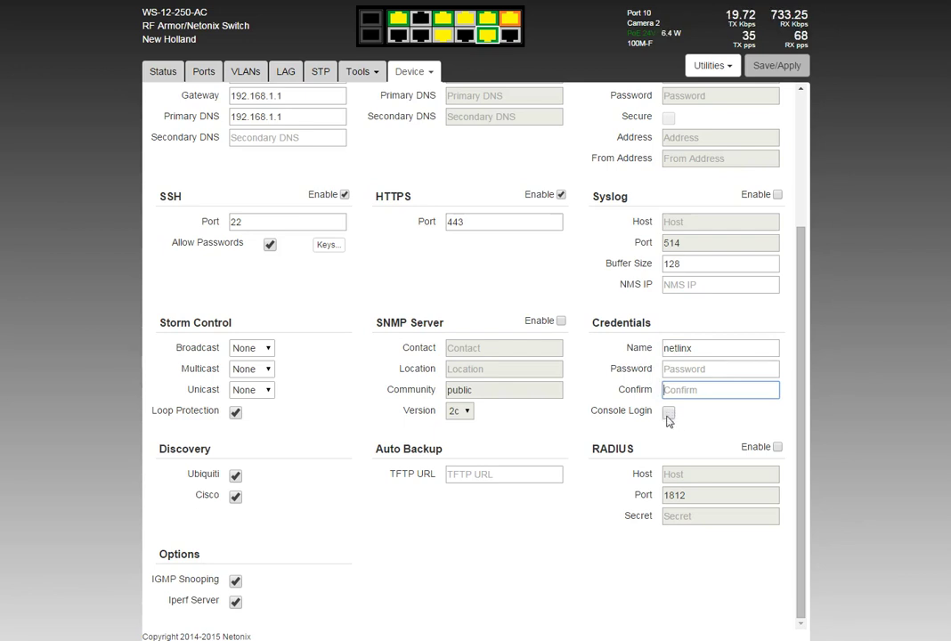
pyautogui.click(669, 372)
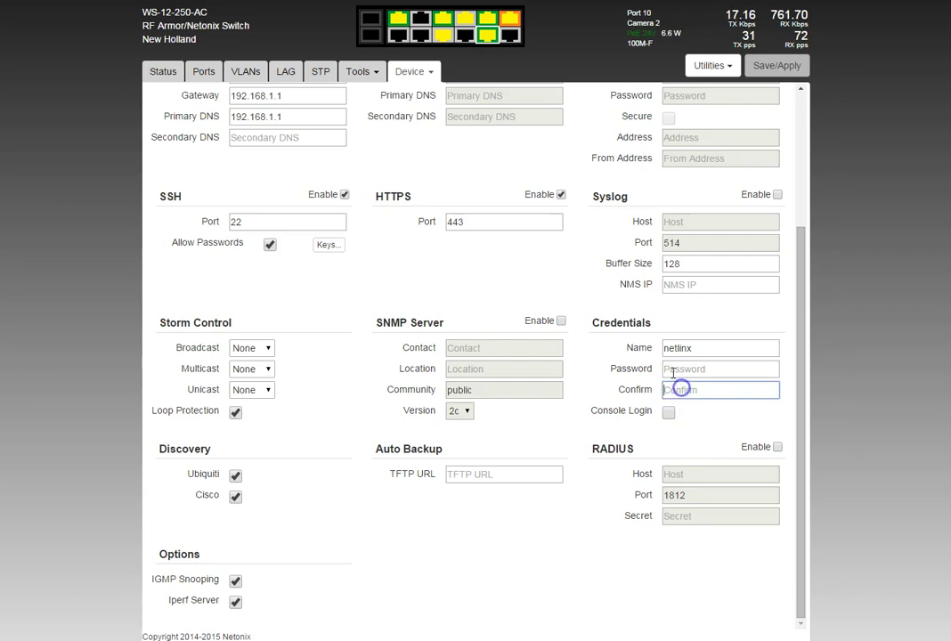
pyautogui.click(681, 348)
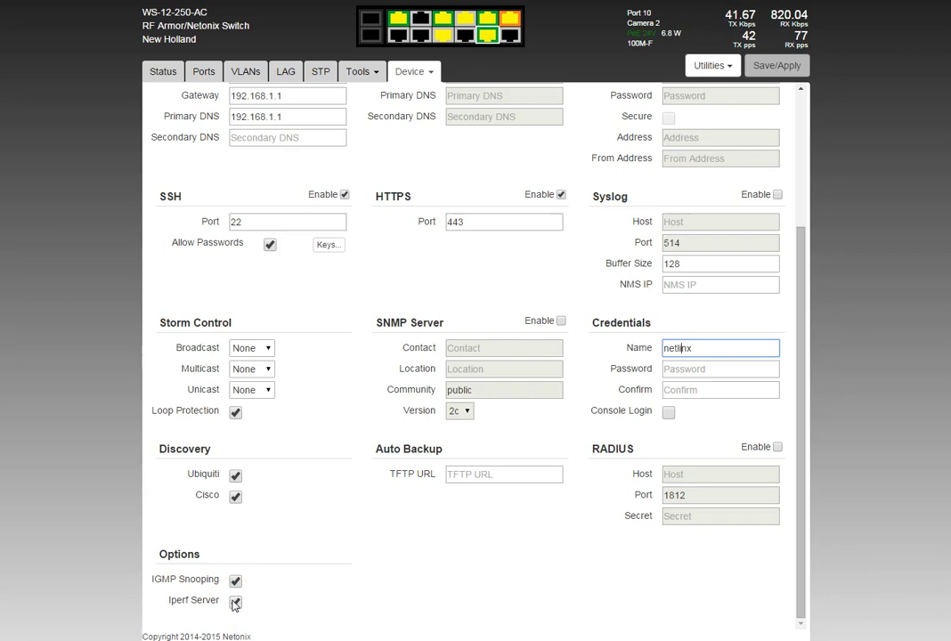
pyautogui.click(236, 604)
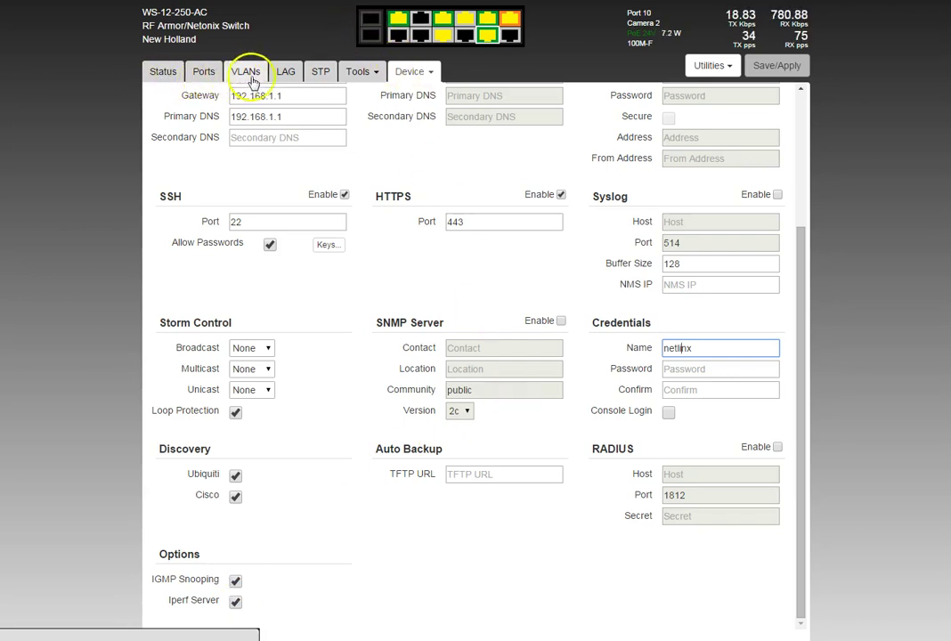
# Step: Browse the switch tools, device pages and maintenance menus without choosing anything
pyautogui.click(357, 73)
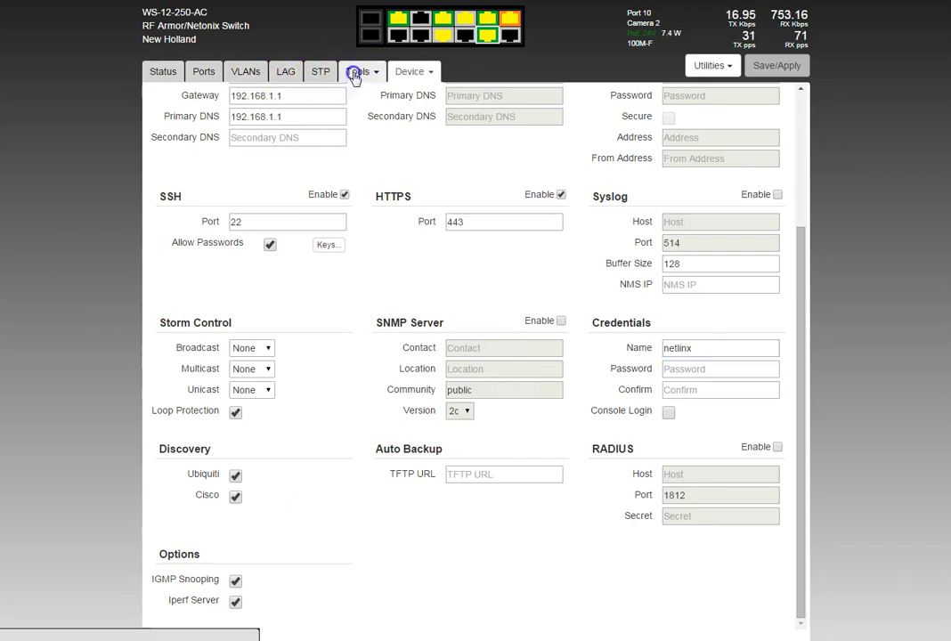
pyautogui.click(403, 73)
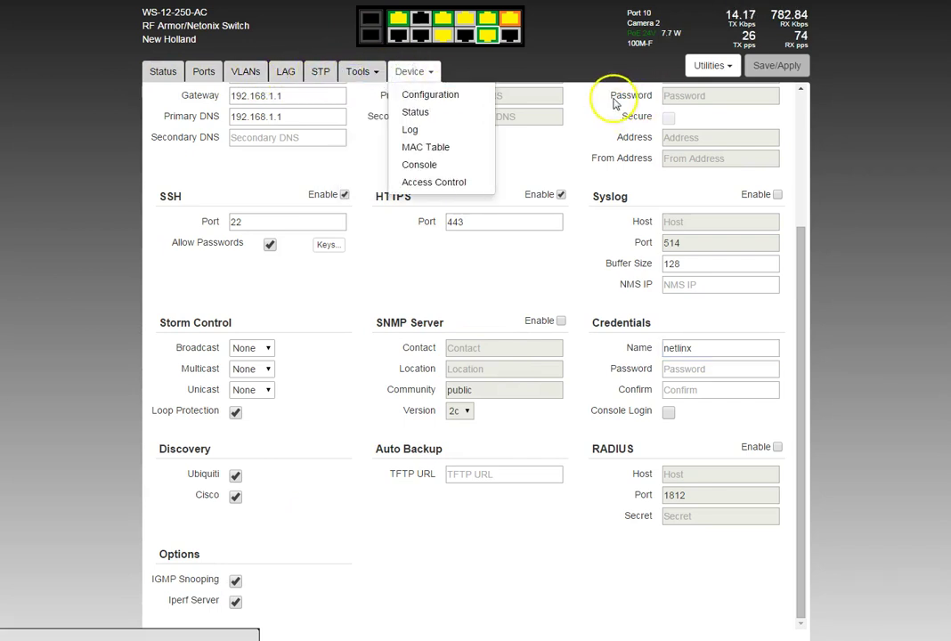
pyautogui.click(708, 66)
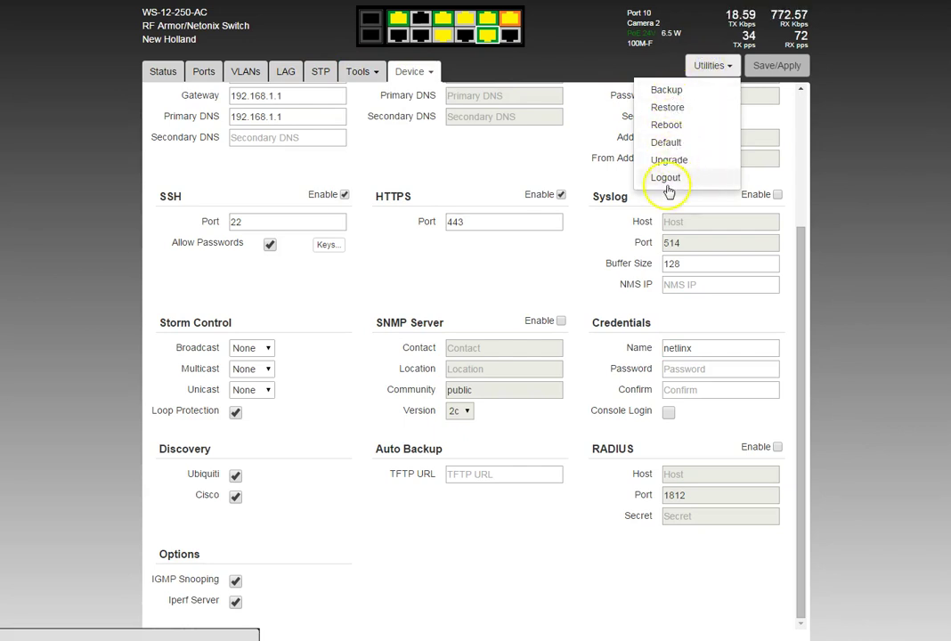
pyautogui.click(560, 195)
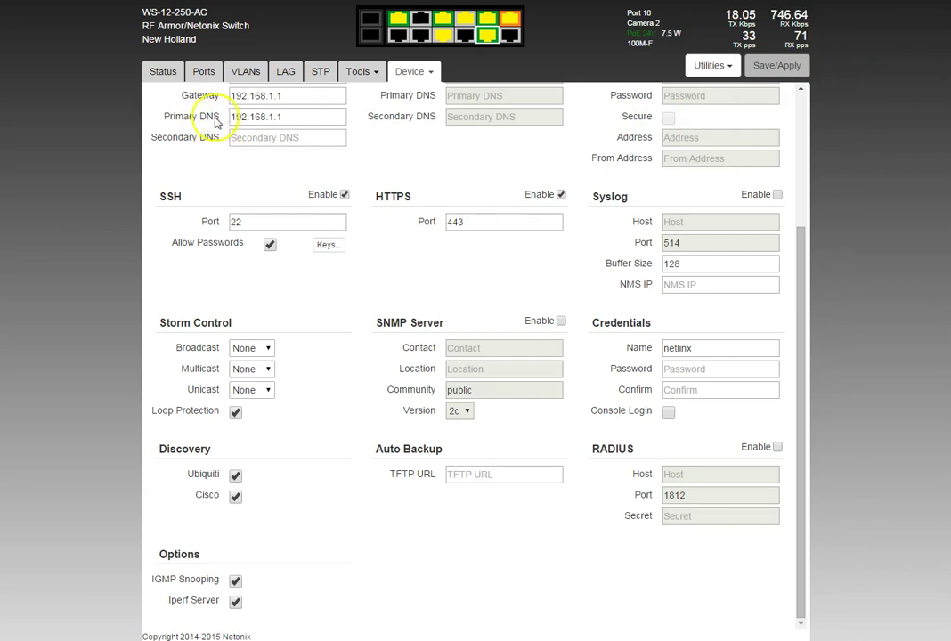
# Step: Label port 2 'Port 2 XXXX' with a 1G link and 24V (0.75A) PoE
pyautogui.click(197, 72)
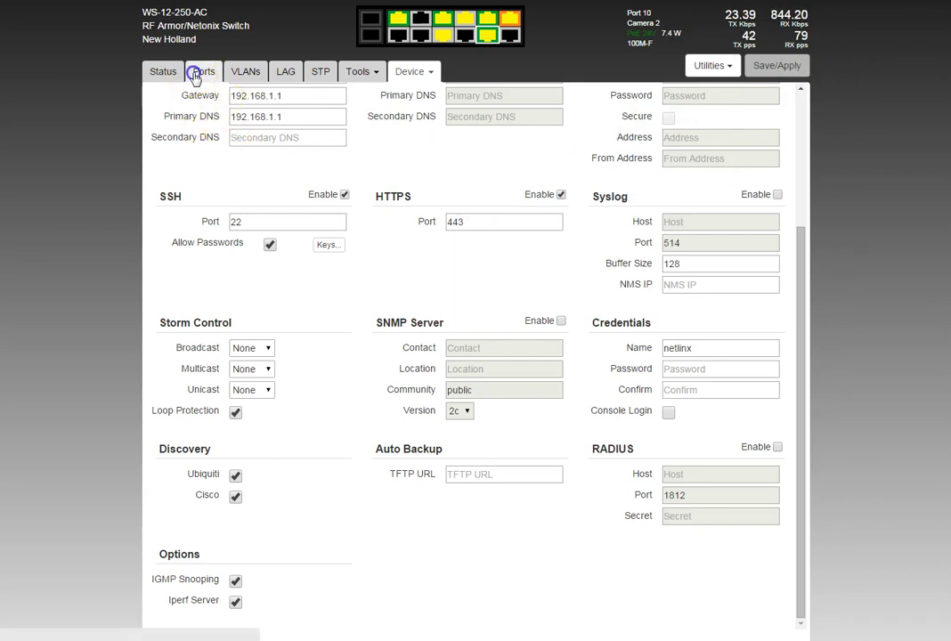
pyautogui.click(277, 131)
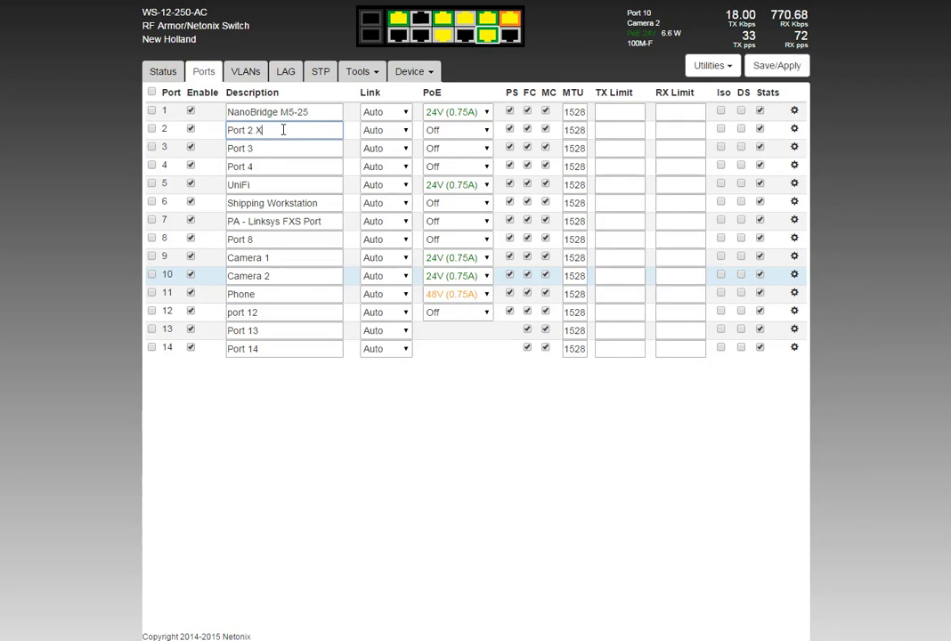
pyautogui.click(403, 130)
pyautogui.click(389, 158)
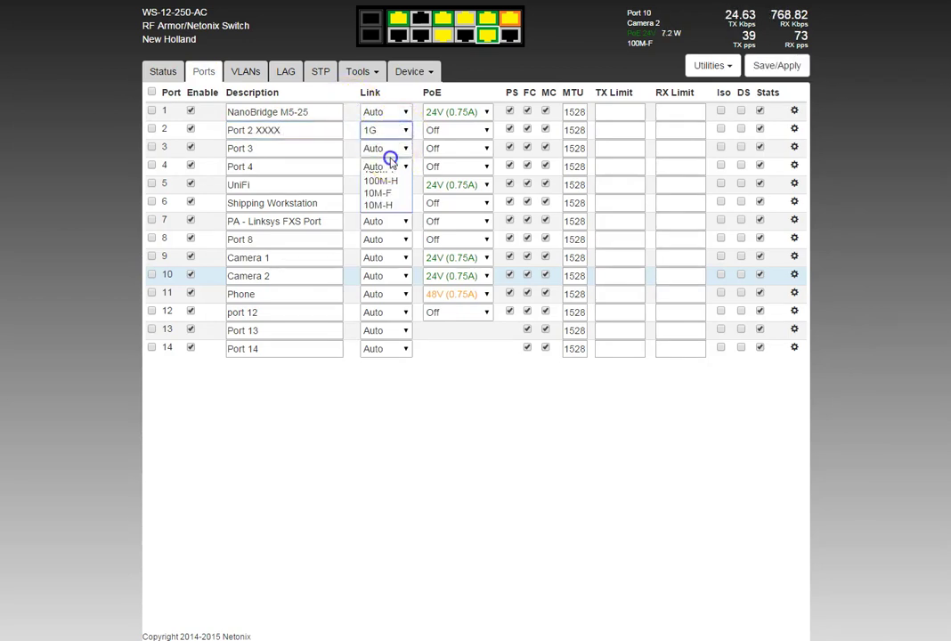
pyautogui.click(486, 131)
pyautogui.click(470, 157)
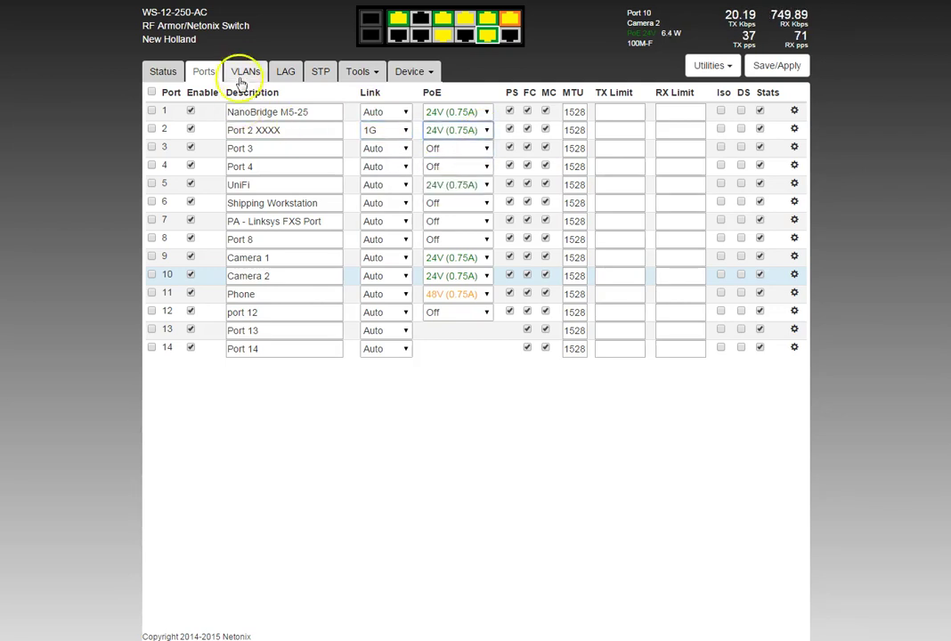
# Step: Add a VLAN with ID 1 and description 1, with port 2 tagged
pyautogui.click(245, 72)
pyautogui.click(756, 105)
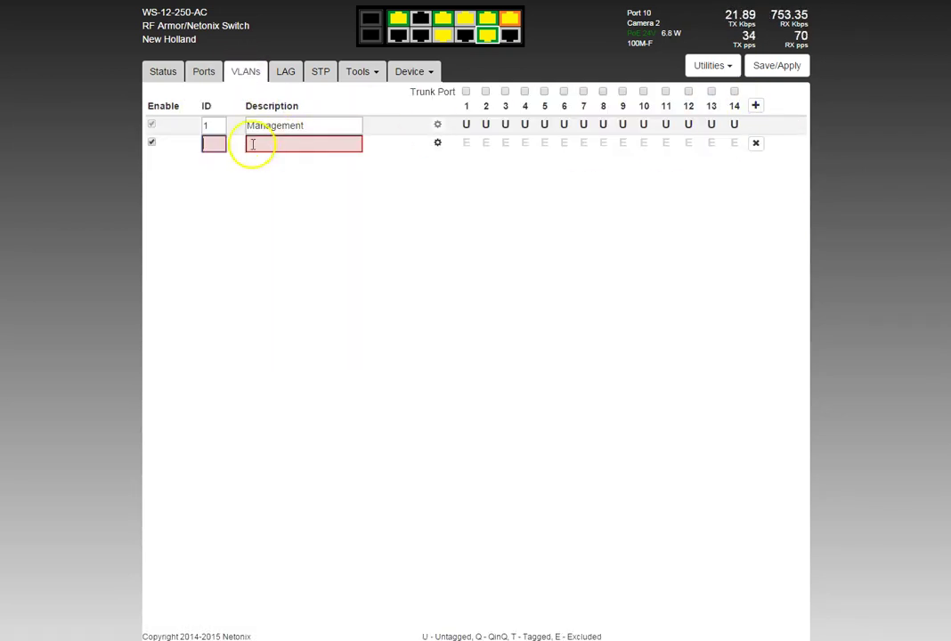
pyautogui.click(211, 146)
pyautogui.write('1')
pyautogui.click(286, 145)
pyautogui.write('1')
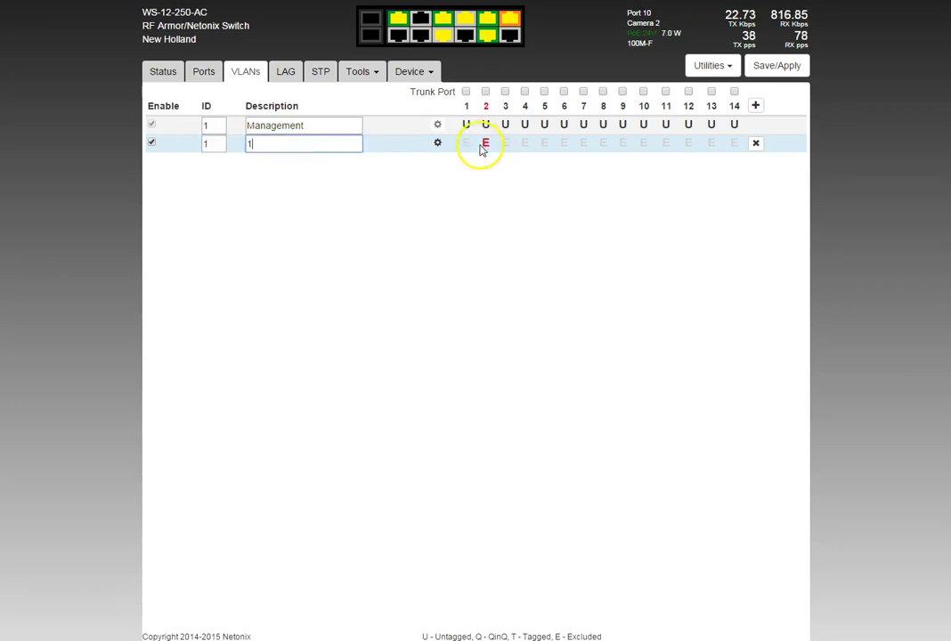
pyautogui.click(485, 143)
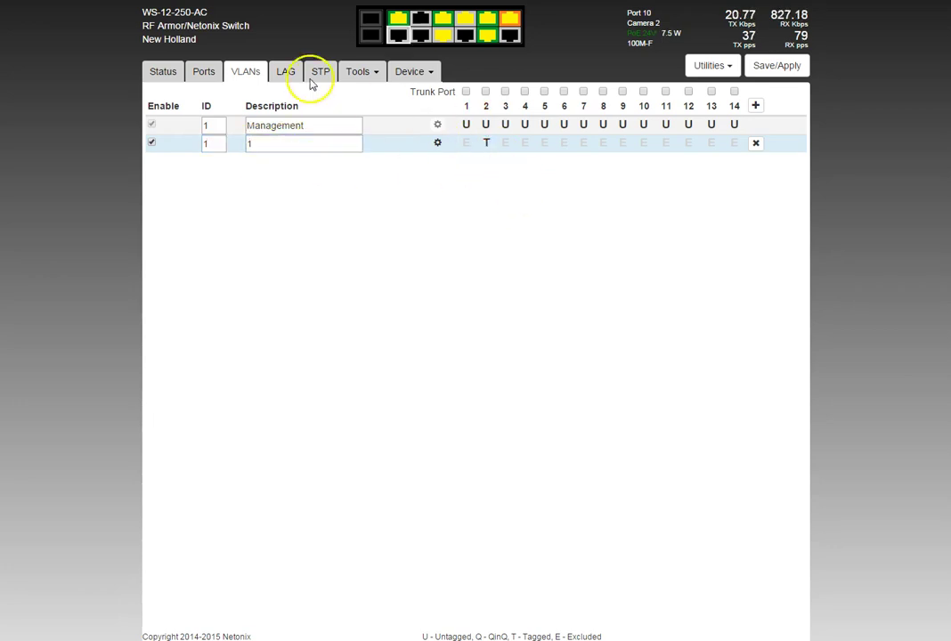
pyautogui.click(206, 73)
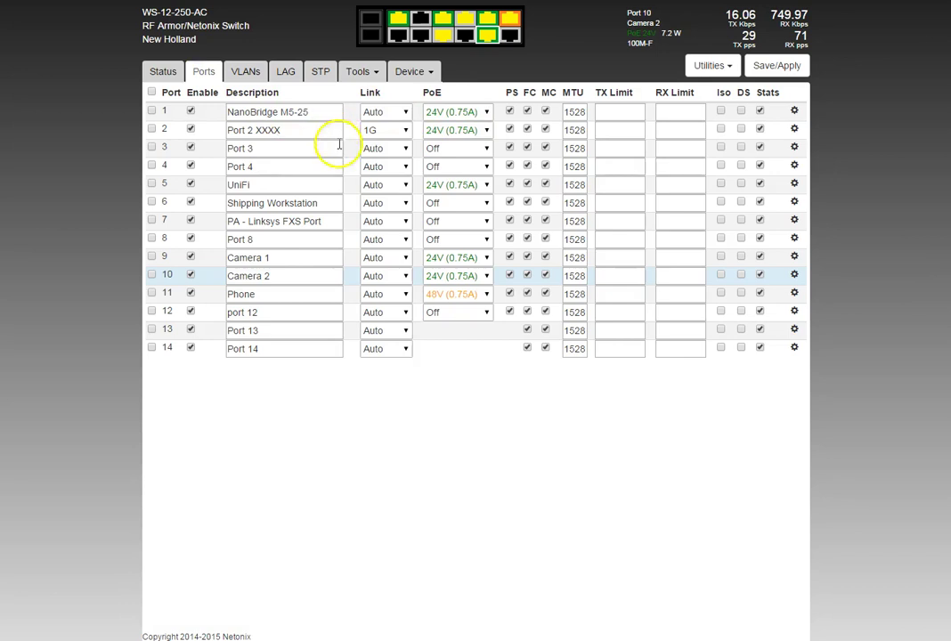
pyautogui.click(246, 75)
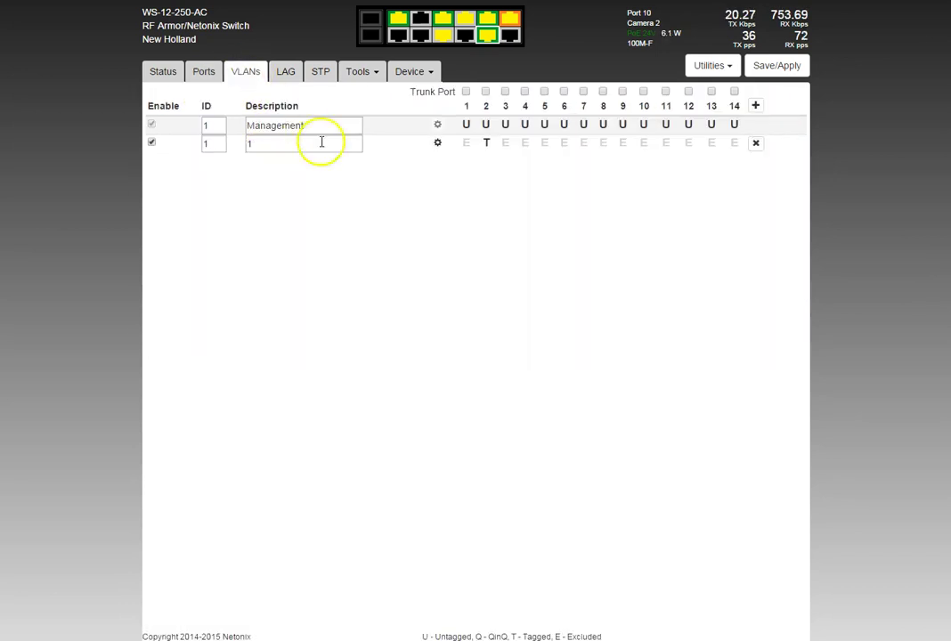
# Step: Disable spanning tree on port 2 and go to Device configuration
pyautogui.click(321, 69)
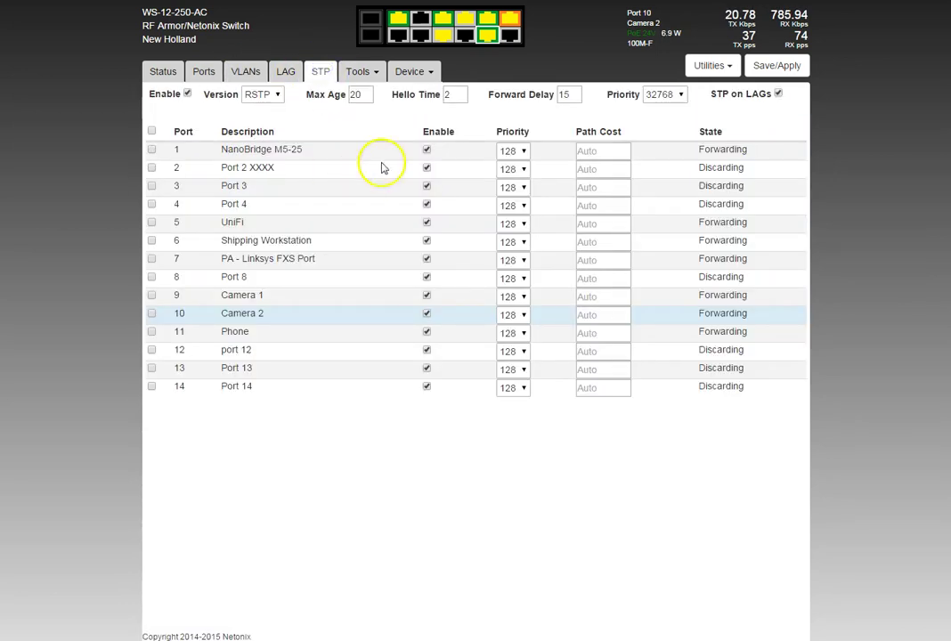
pyautogui.click(427, 168)
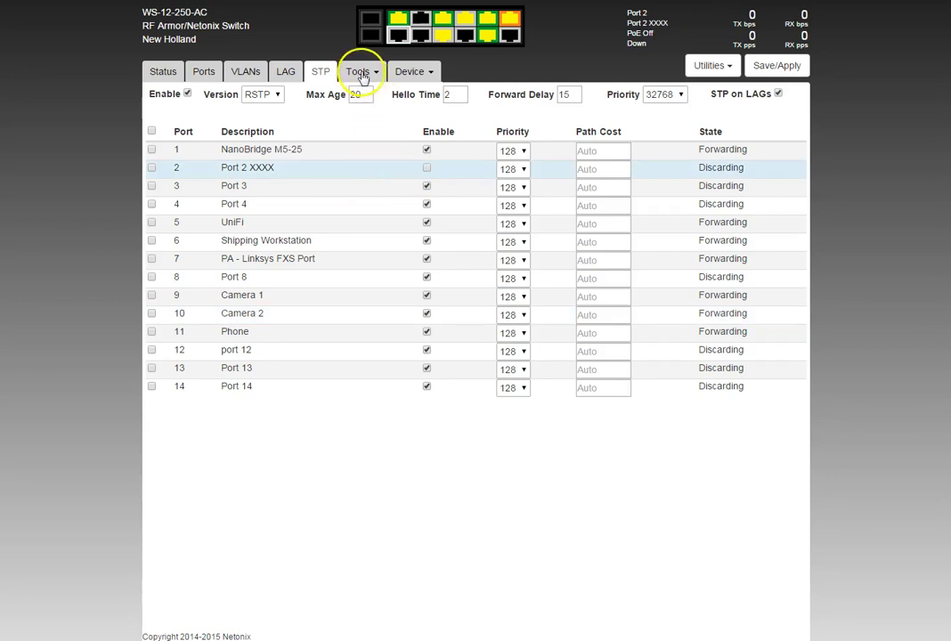
pyautogui.click(410, 73)
pyautogui.click(425, 94)
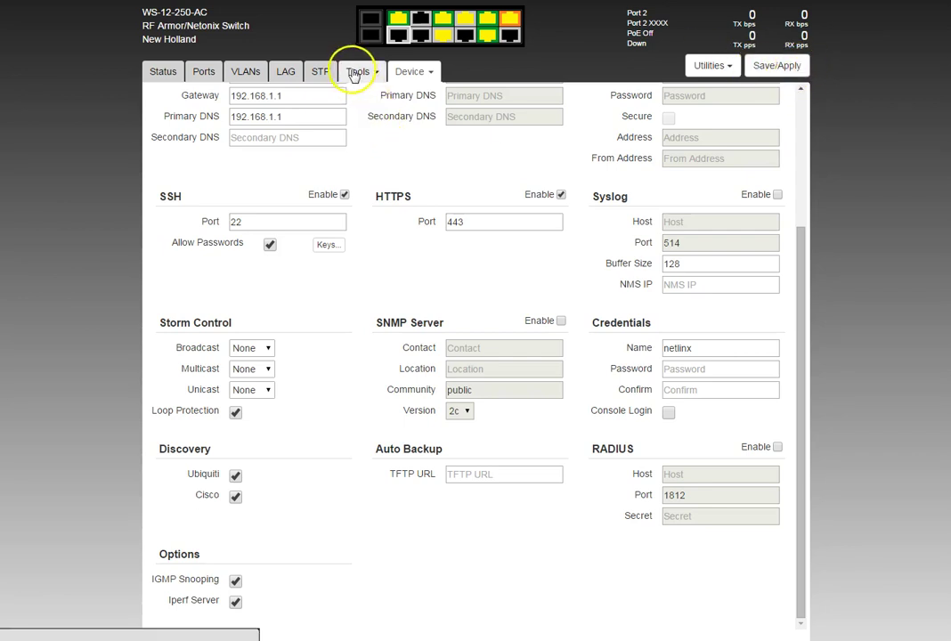
# Step: Delete the extra VLAN and reset port 2 to its plain name, Auto link and PoE Off
pyautogui.click(244, 77)
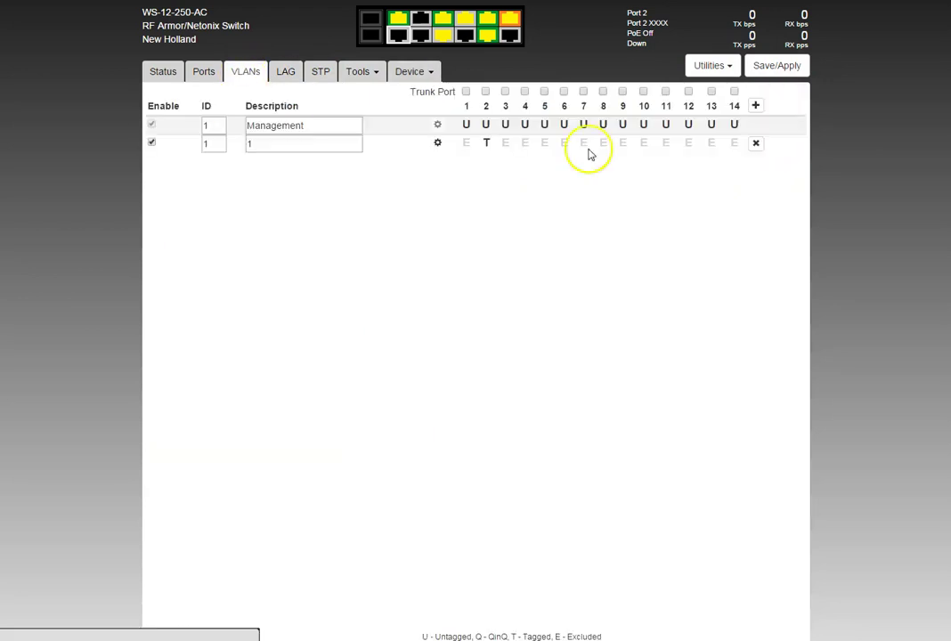
pyautogui.click(756, 145)
pyautogui.click(204, 72)
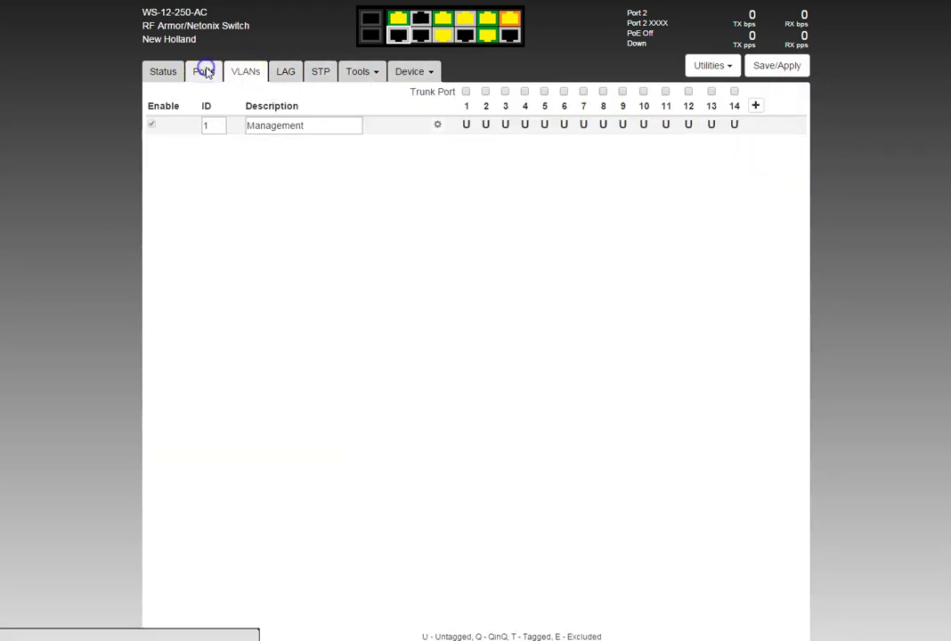
pyautogui.click(252, 129)
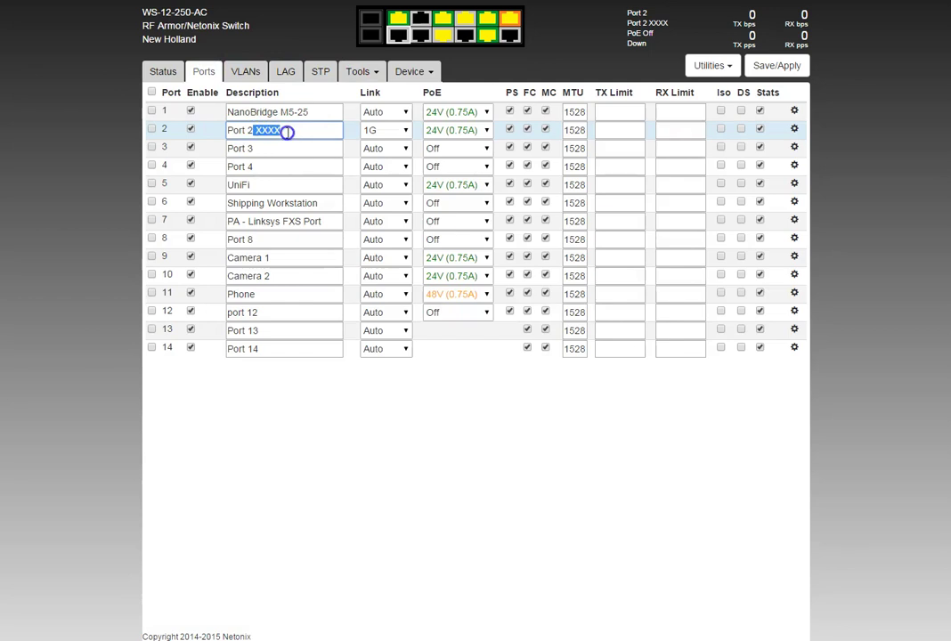
pyautogui.press('BackSpace')
pyautogui.click(404, 131)
pyautogui.click(392, 147)
pyautogui.click(485, 131)
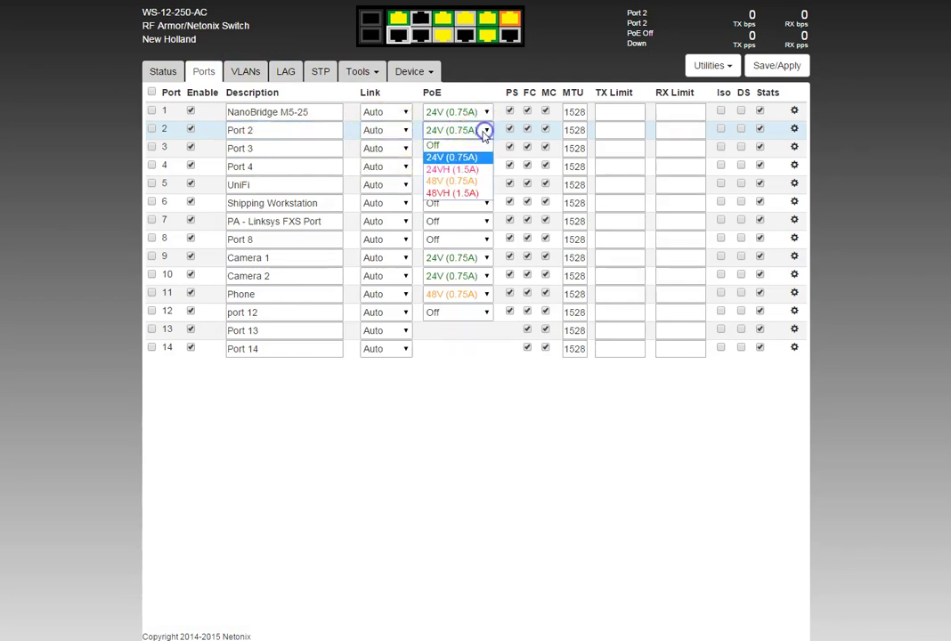
pyautogui.click(464, 145)
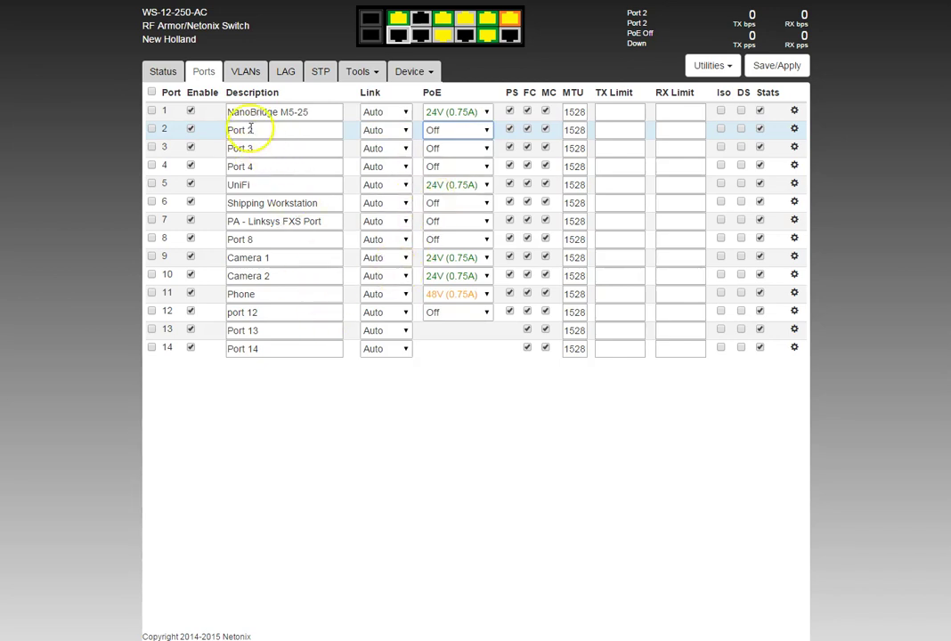
# Step: Re-enable spanning tree on port 2 and save/apply the configuration
pyautogui.click(242, 77)
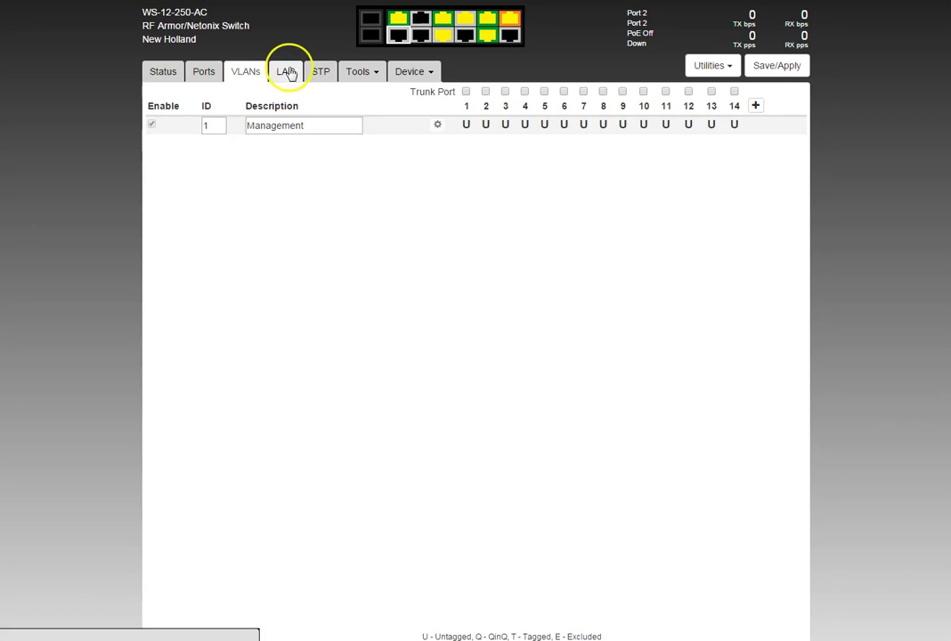
pyautogui.click(287, 73)
pyautogui.click(318, 71)
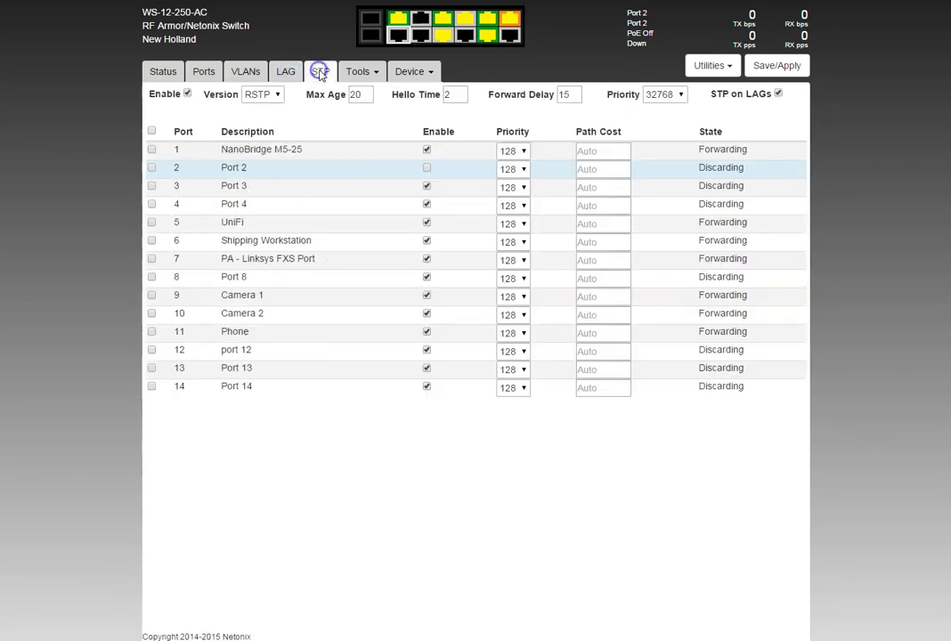
pyautogui.click(427, 168)
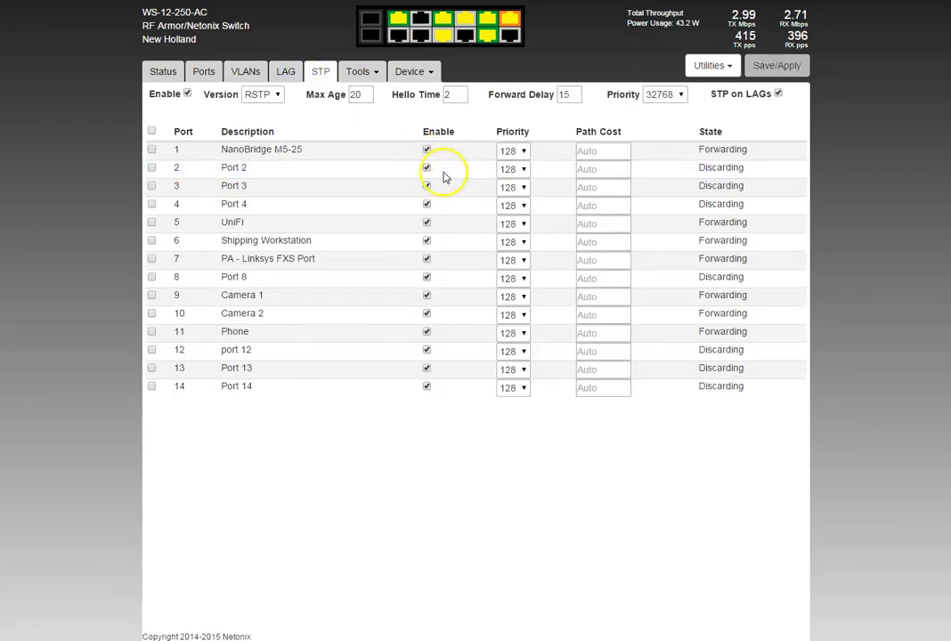
pyautogui.click(773, 67)
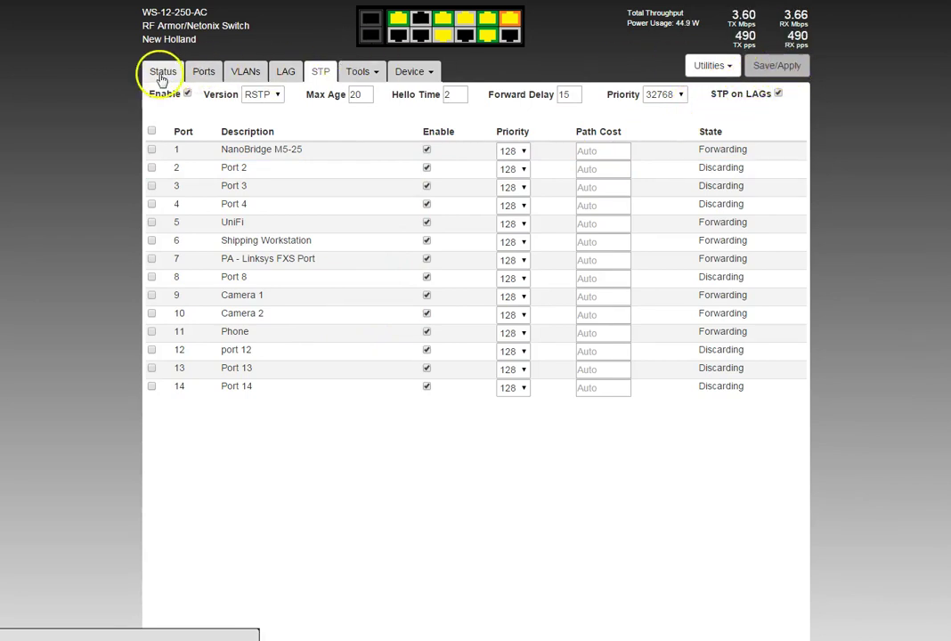
pyautogui.click(161, 77)
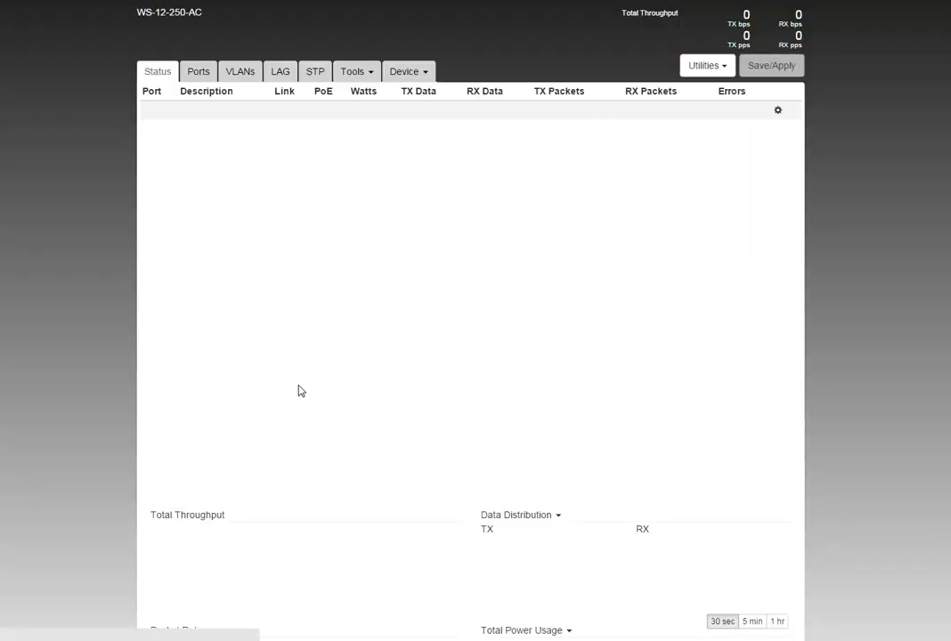
# Step: Inspect the Status page's 14-port table and graphs, with port 2 Down and PoE Off
pyautogui.click(298, 386)
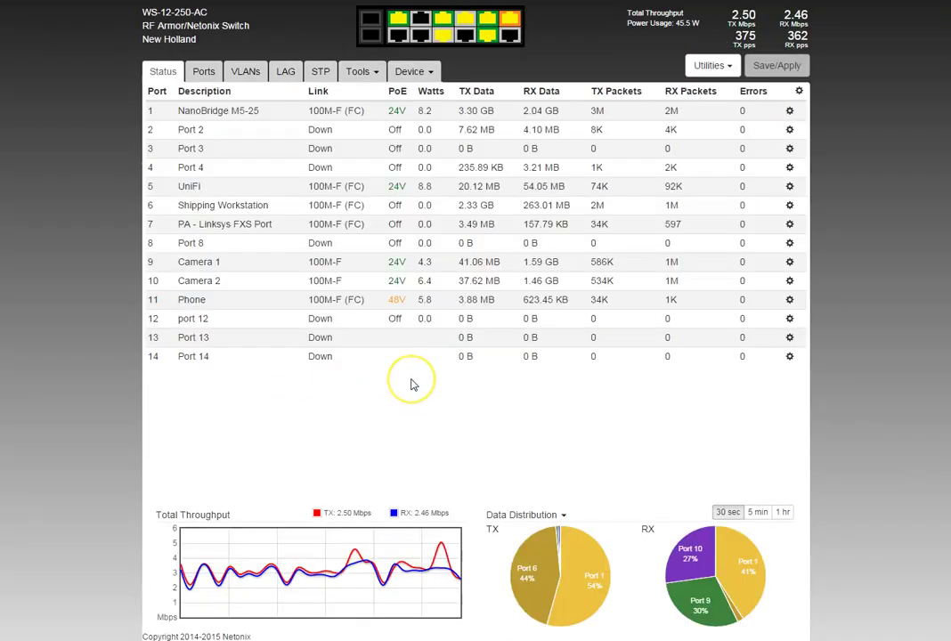
pyautogui.click(413, 374)
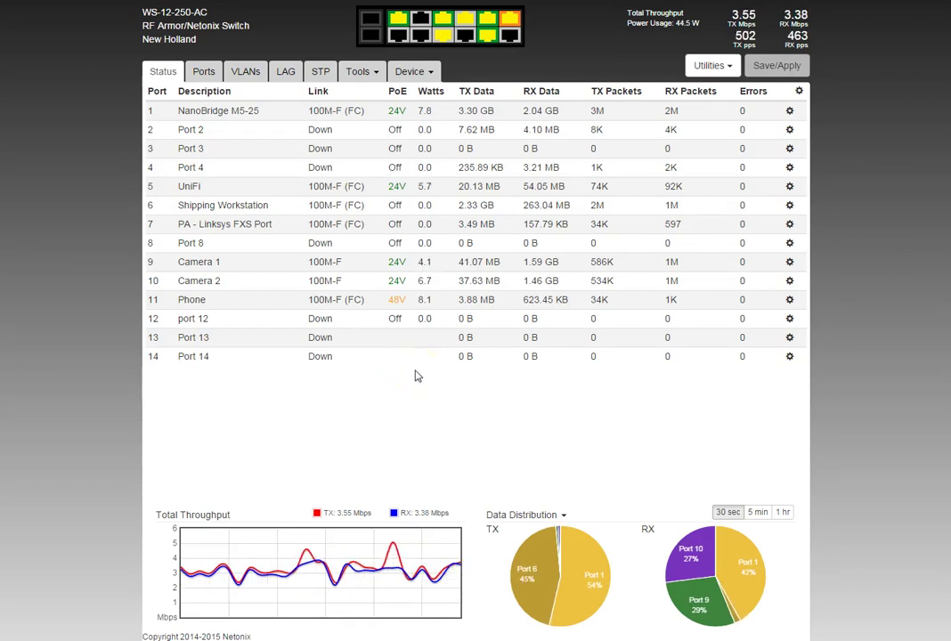
pyautogui.click(414, 428)
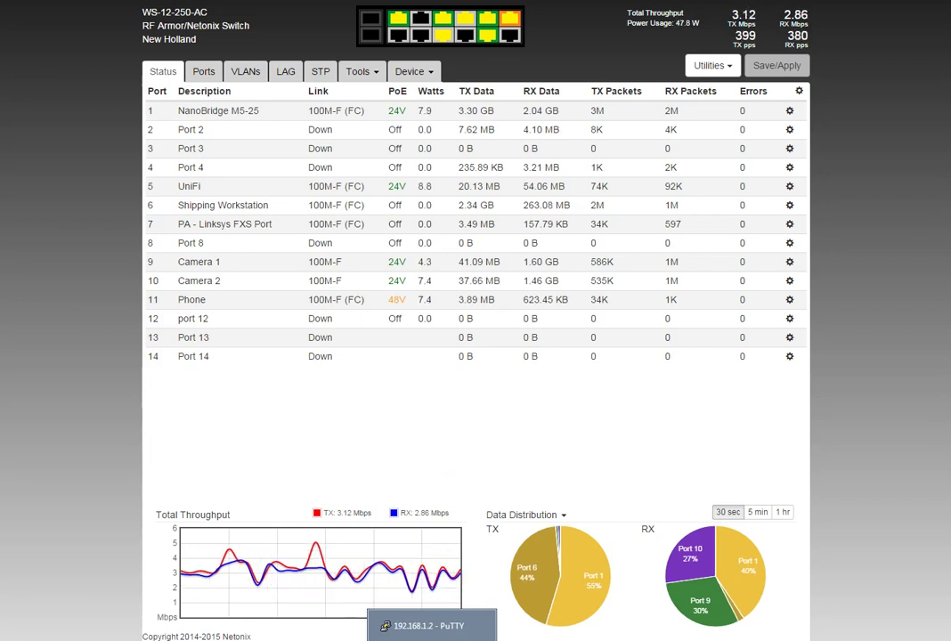
# Step: Dismiss the connection error, restart the SSH session, and move the PuTTY window up
pyautogui.click(559, 350)
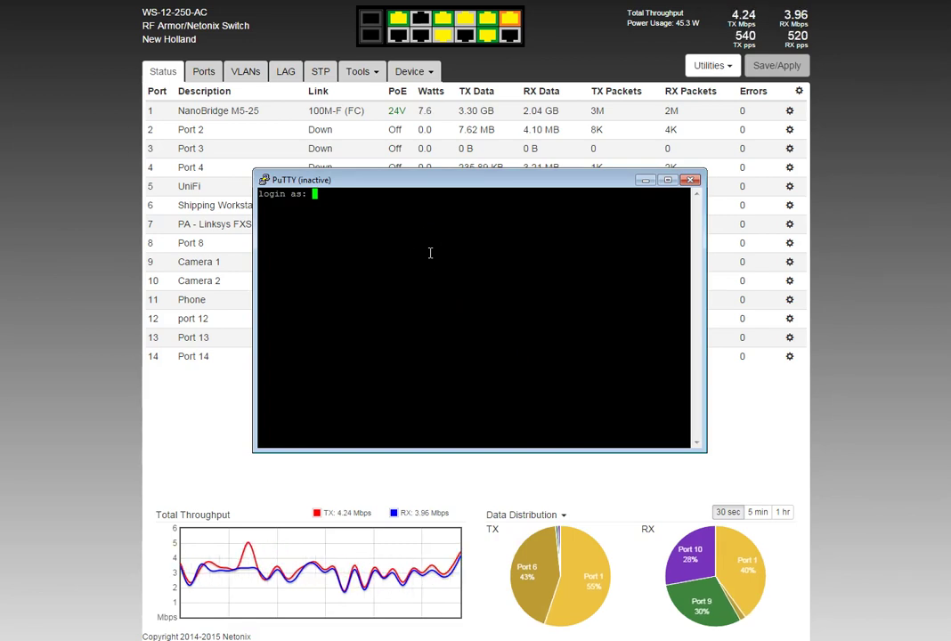
pyautogui.click(264, 181)
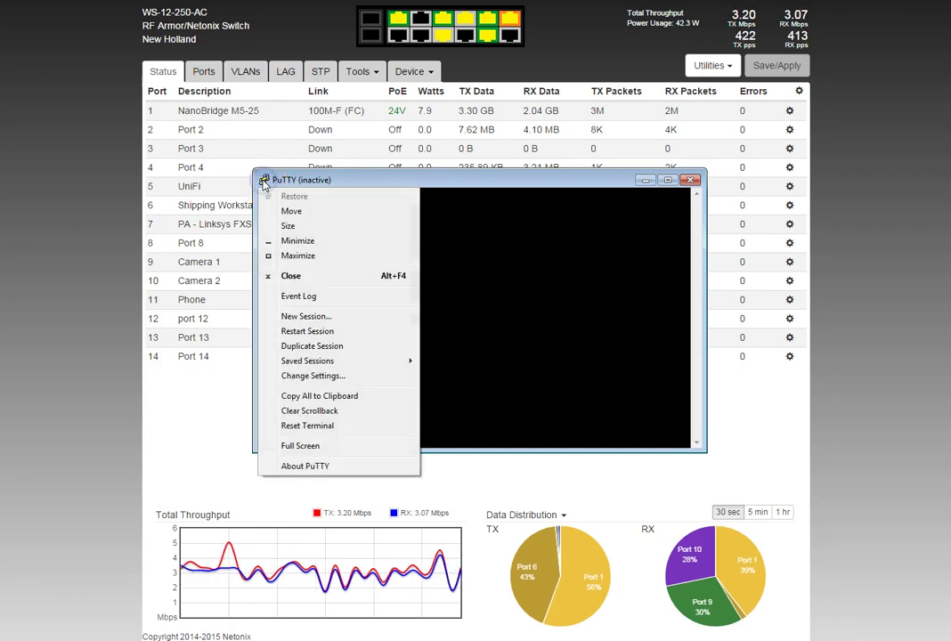
pyautogui.click(322, 332)
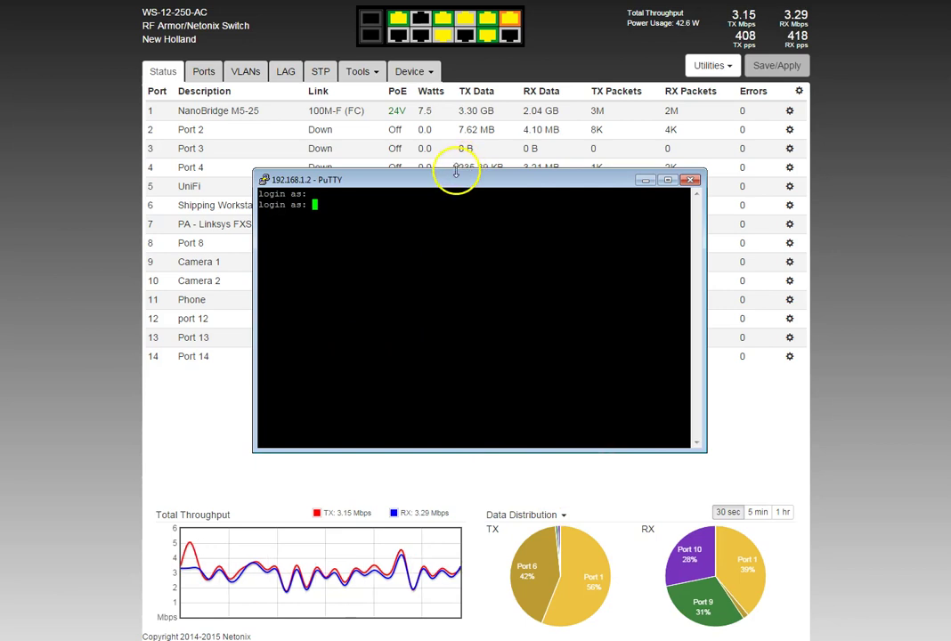
pyautogui.moveTo(454, 179); pyautogui.dragTo(461, 130)
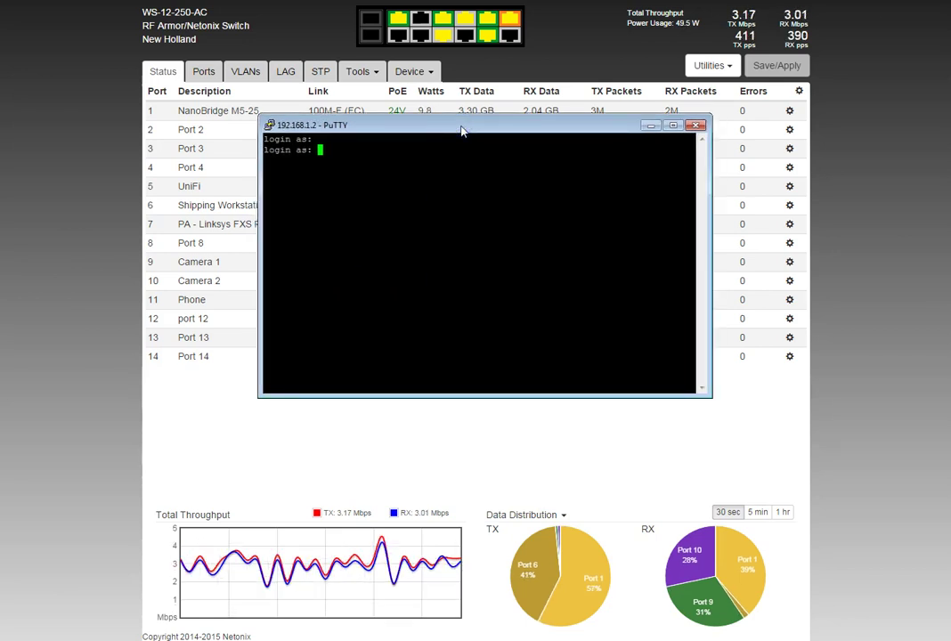
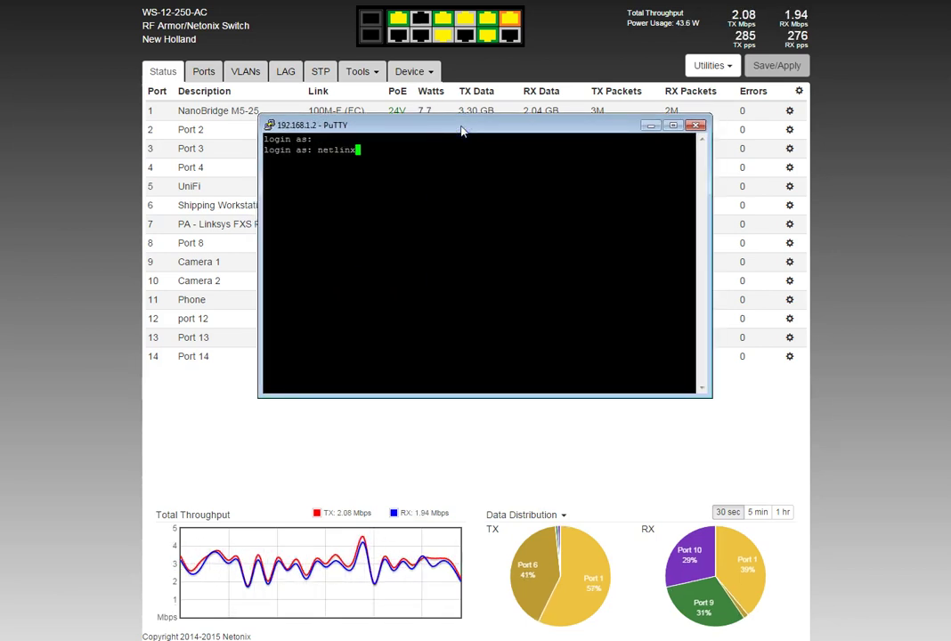
# Step: Log in to 192.168.1.2 with the switch's user name and password
pyautogui.press('BackSpace')
pyautogui.press('Return')
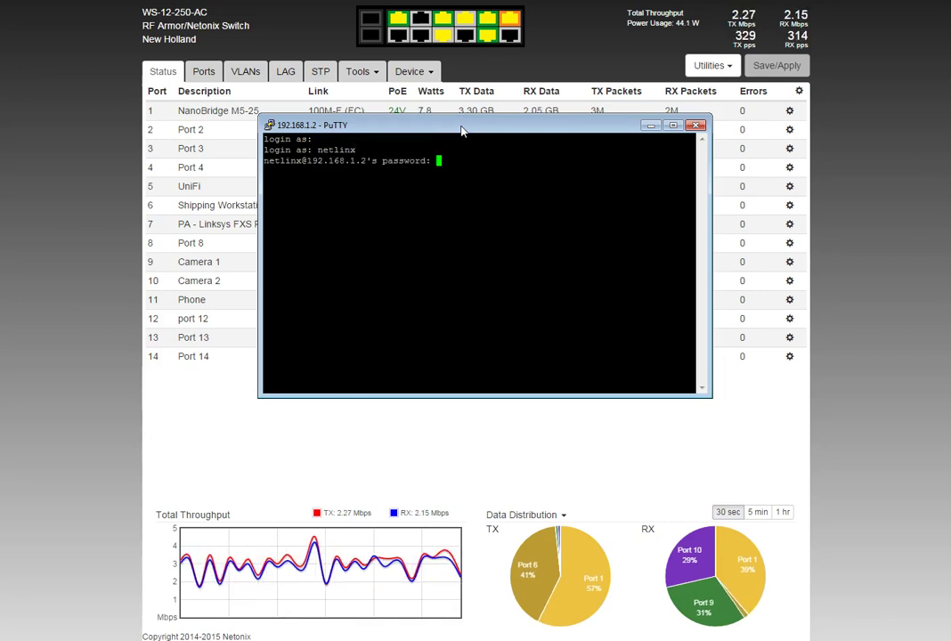
pyautogui.press('Return')
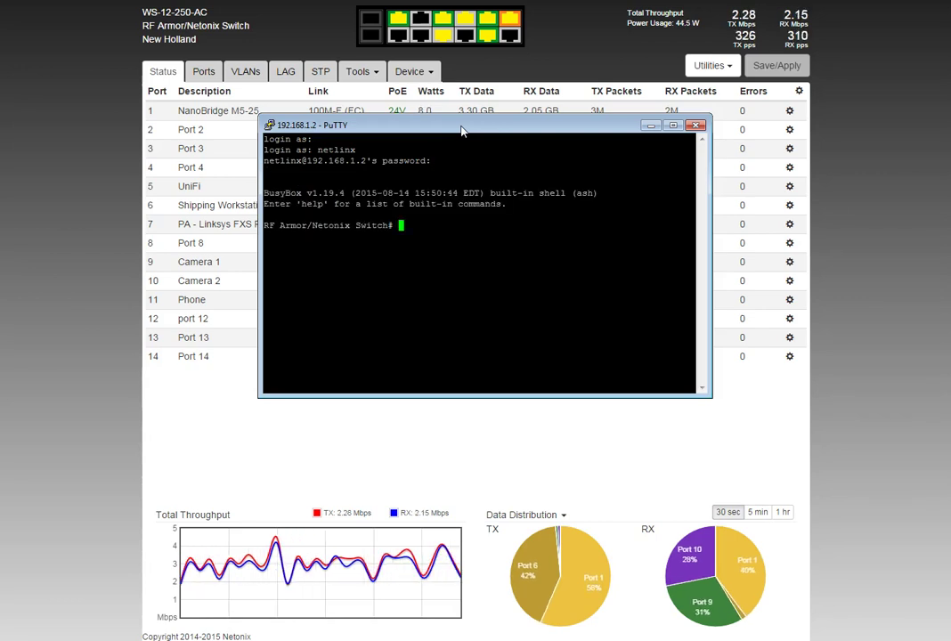
# Step: List shell commands with ?, run configure, then list config commands like hostname, interface, vlan
pyautogui.press('?')
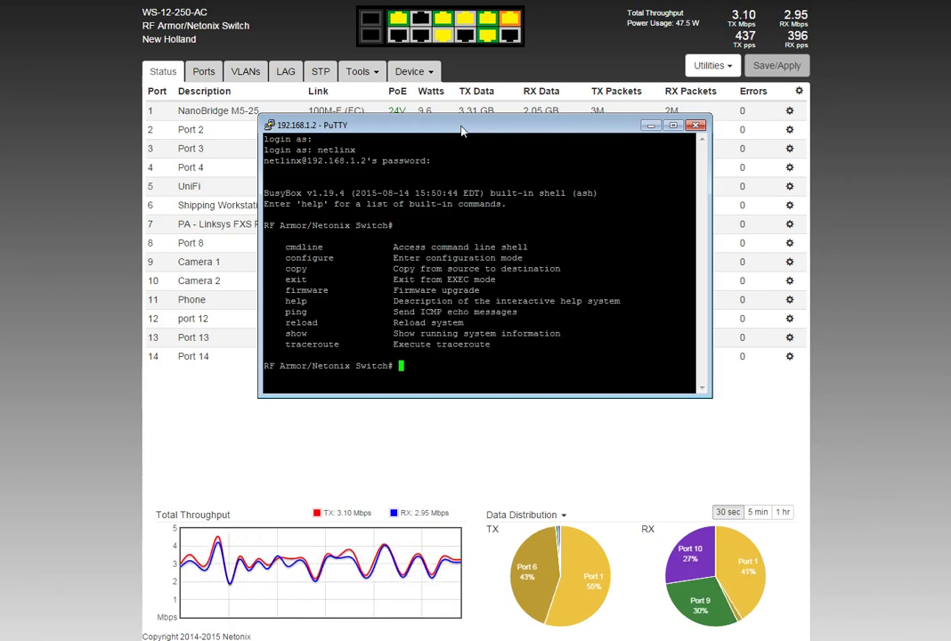
pyautogui.write('configure')
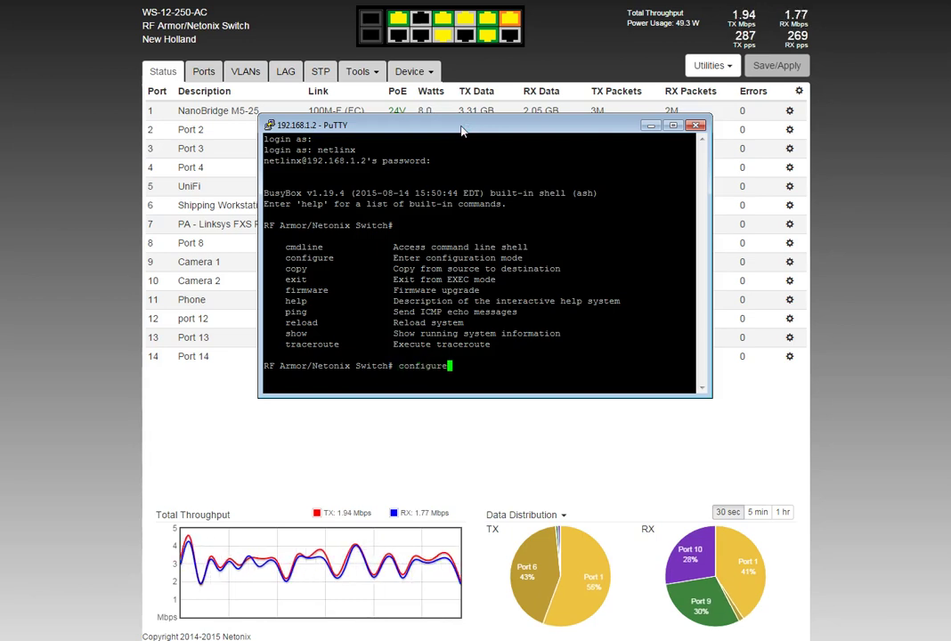
pyautogui.press('Return')
pyautogui.press('?')
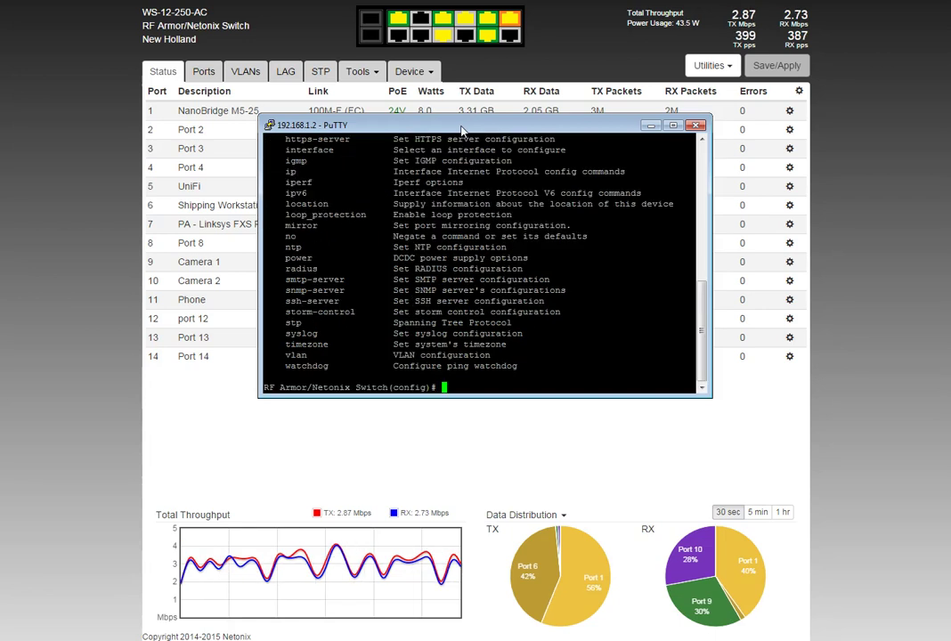
pyautogui.scroll(7, 407, 219)
pyautogui.scroll(-7, 405, 226)
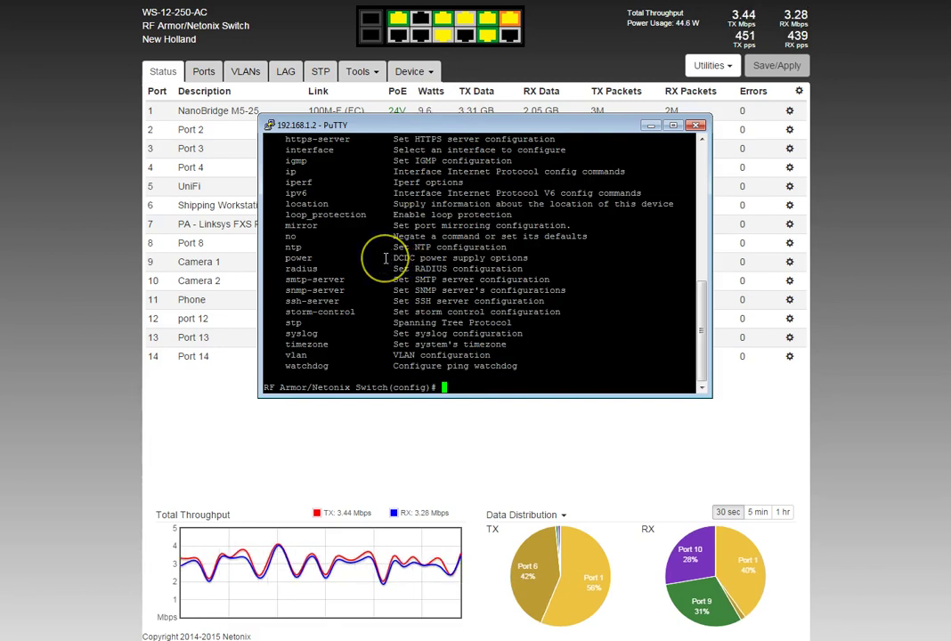
pyautogui.scroll(4, 386, 258)
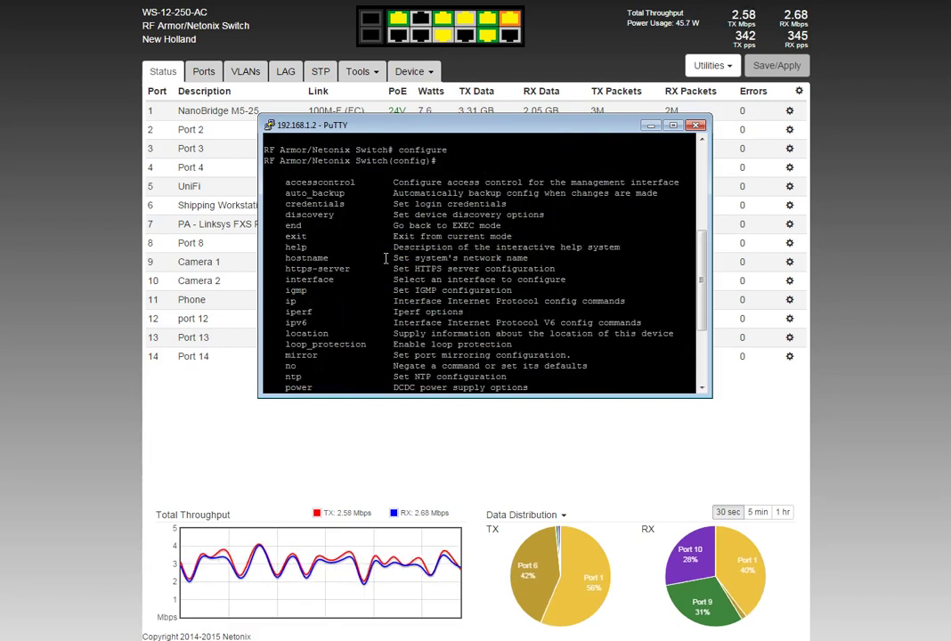
pyautogui.scroll(-4, 387, 258)
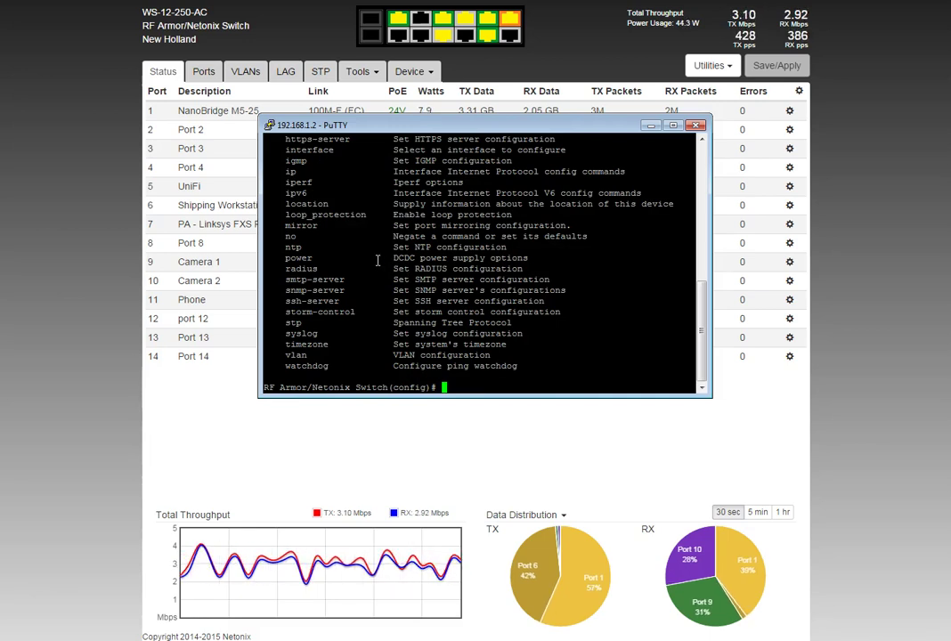
pyautogui.scroll(4, 378, 261)
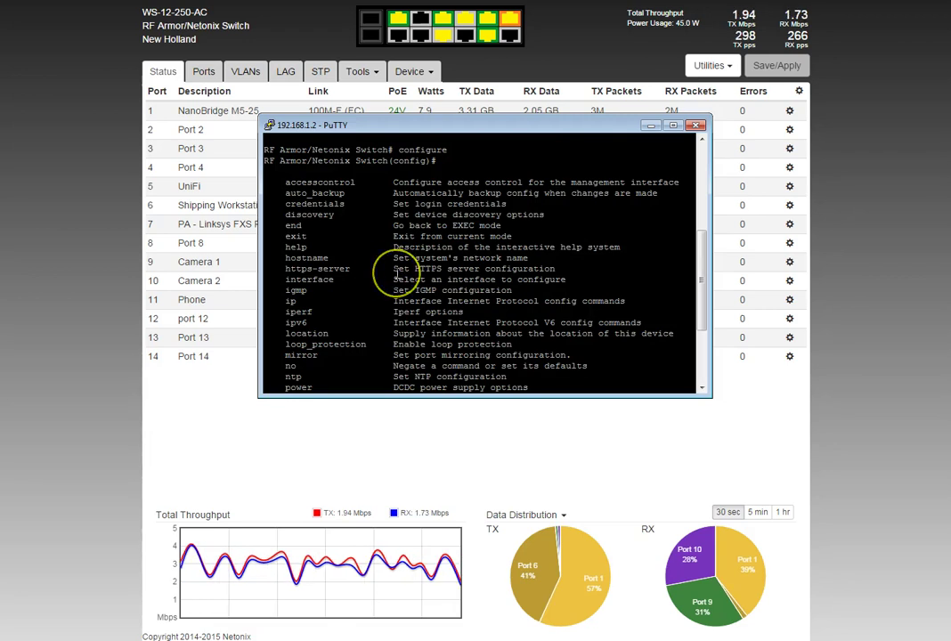
pyautogui.scroll(-4, 329, 228)
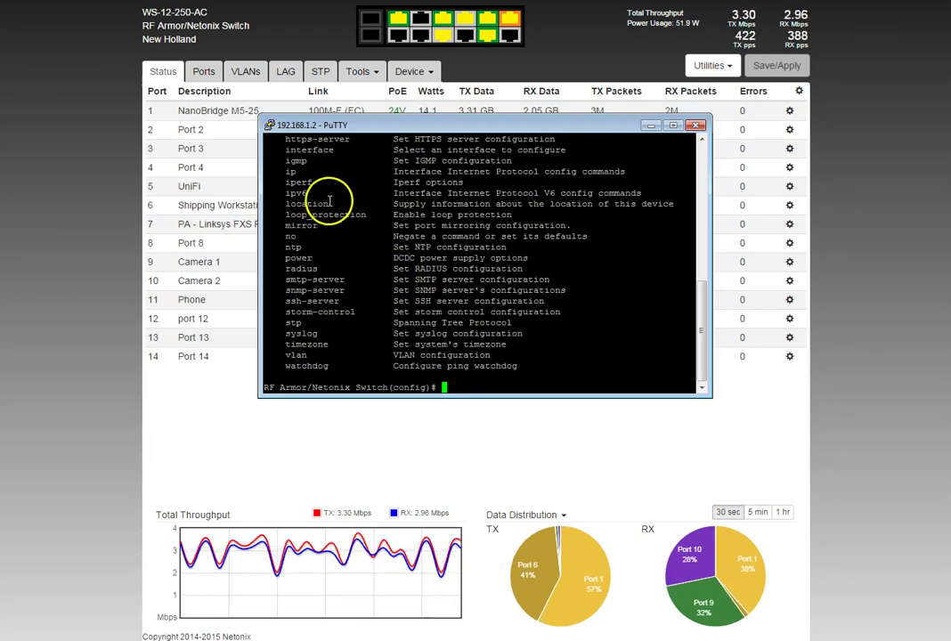
# Step: Try 'interface port 2 disable', which is rejected as incomplete
pyautogui.write('interface ')
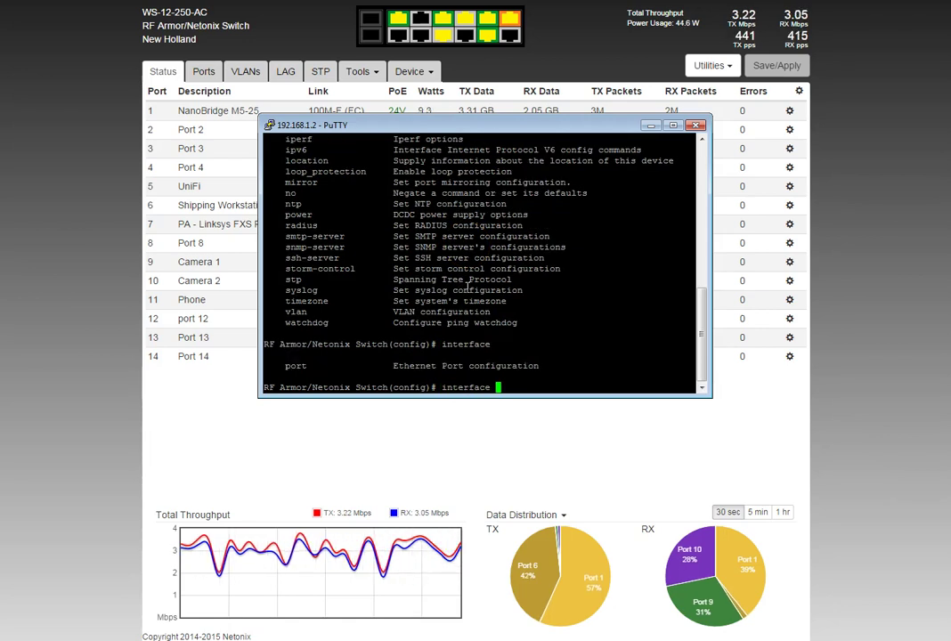
pyautogui.write('?port ')
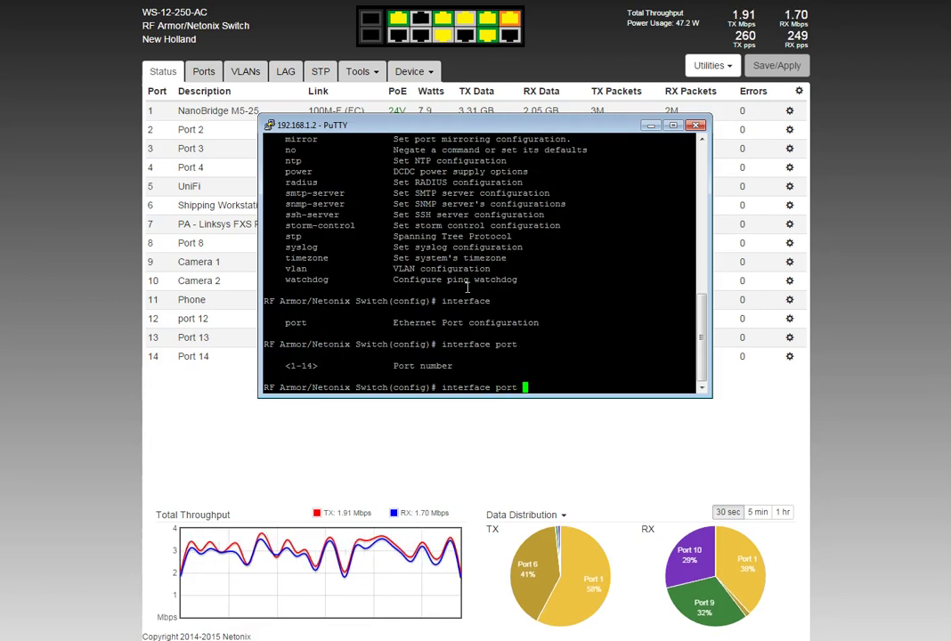
pyautogui.write('?2')
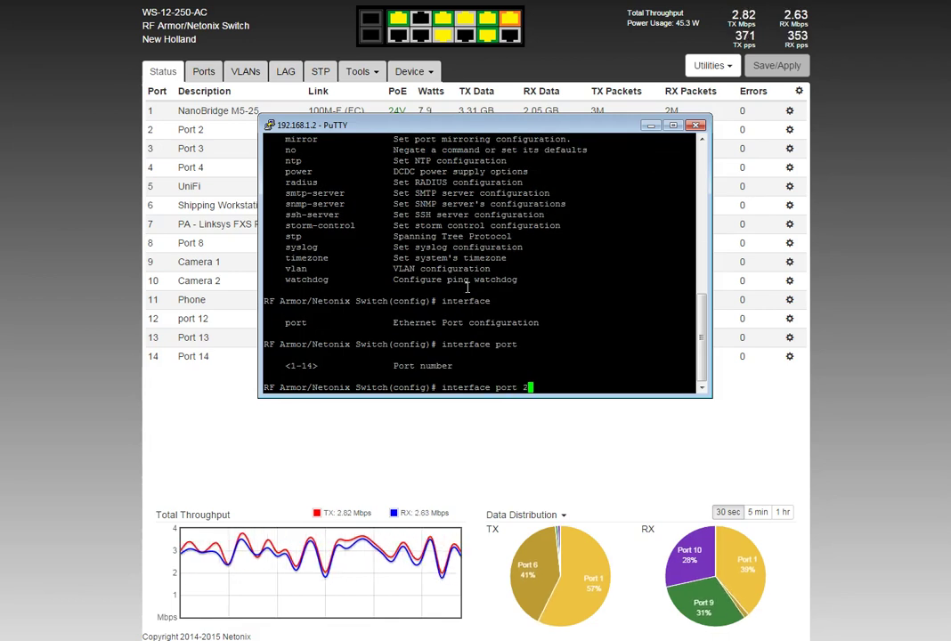
pyautogui.write(' ?')
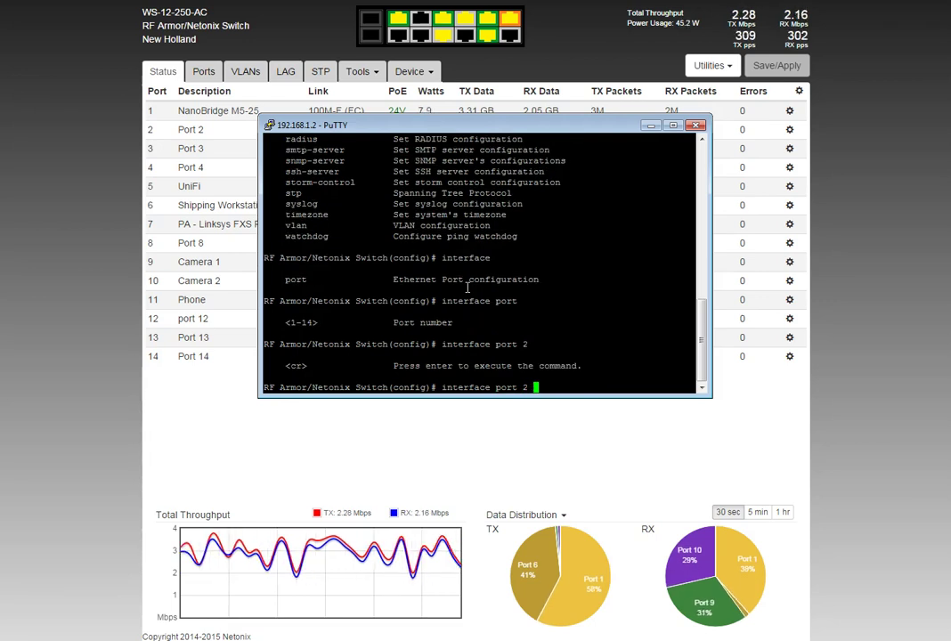
pyautogui.press('BackSpace')
pyautogui.write('?')
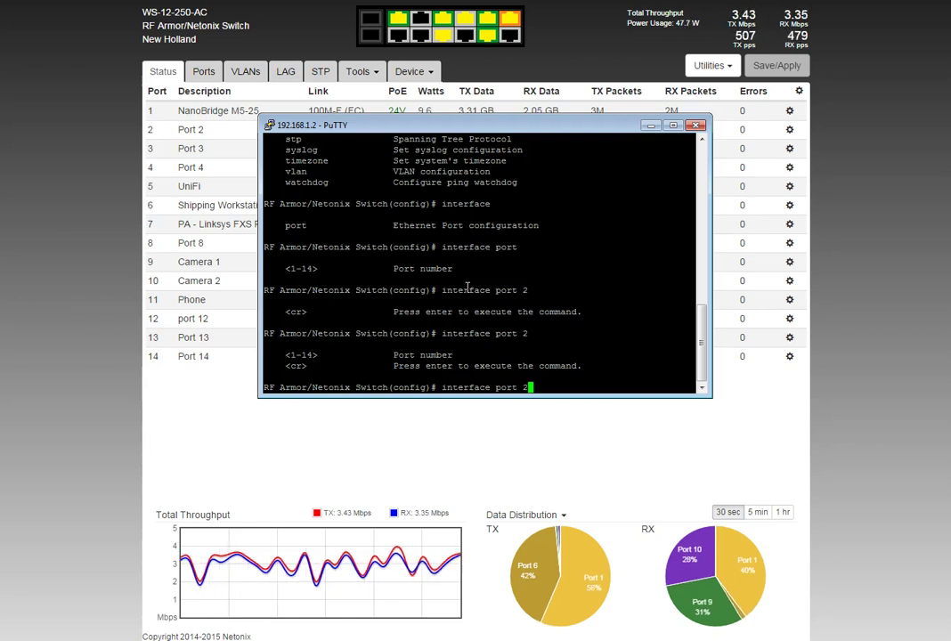
pyautogui.write('disable')
pyautogui.press('Return')
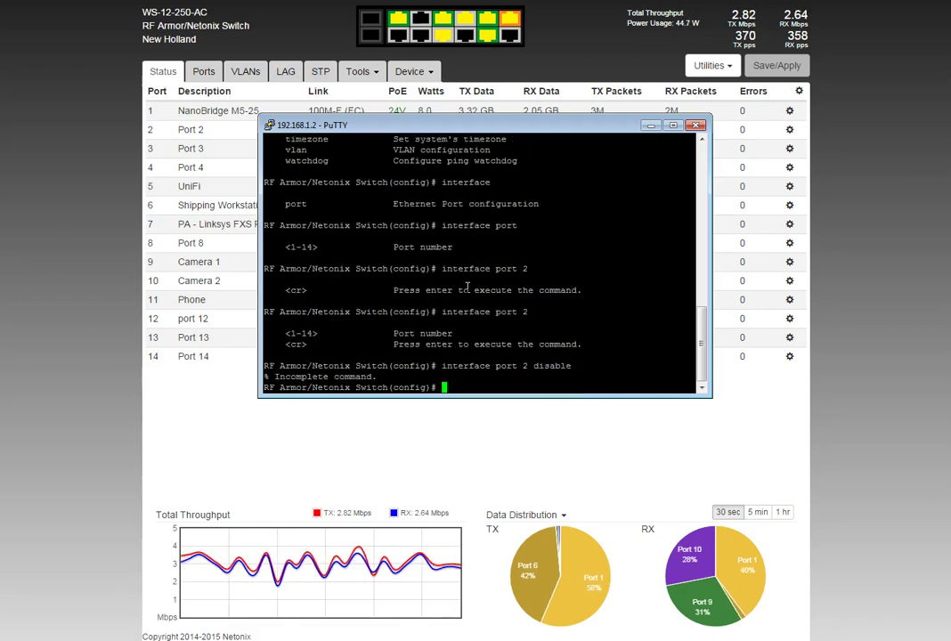
# Step: Recall the command, check valid options with ?, and enter 'interface port 2' mode
pyautogui.press('Up')
pyautogui.press('BackSpace')
pyautogui.press('BackSpace')
pyautogui.press('BackSpace')
pyautogui.press('BackSpace')
pyautogui.press('BackSpace')
pyautogui.press('BackSpace')
pyautogui.press('BackSpace')
pyautogui.press('BackSpace')
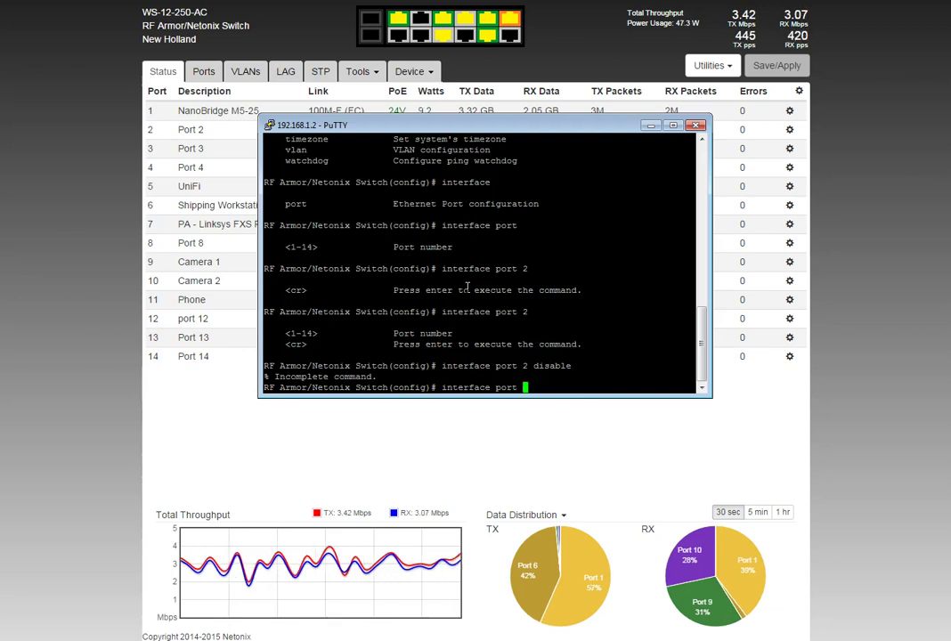
pyautogui.write('?')
pyautogui.press('BackSpace')
pyautogui.write('?')
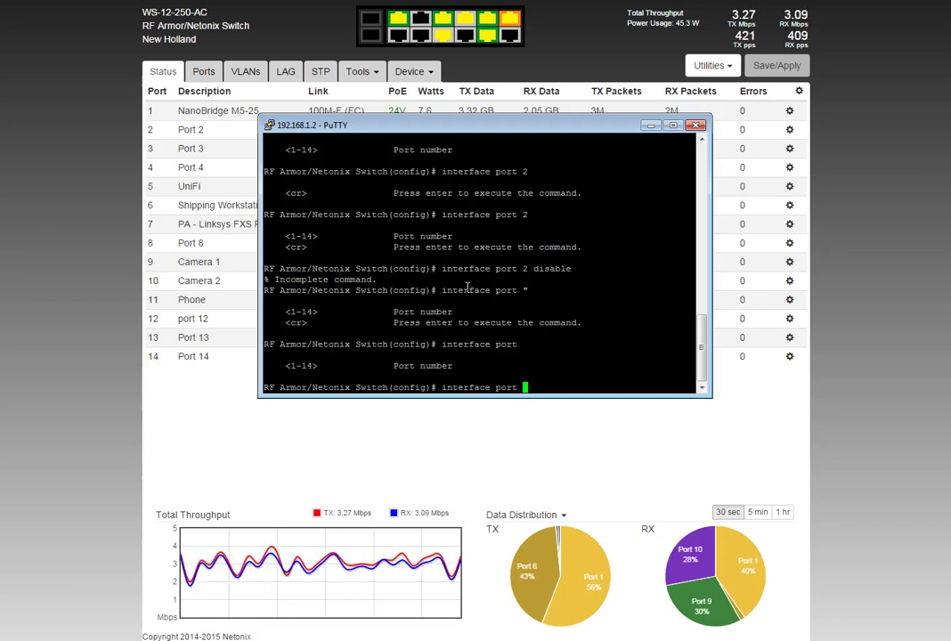
pyautogui.write('2')
pyautogui.press('Return')
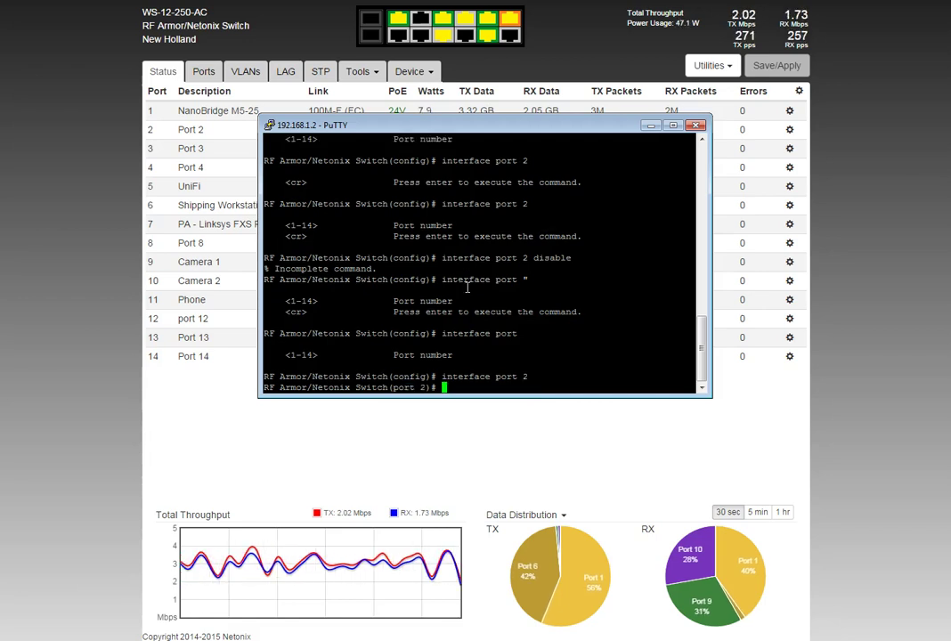
# Step: List port commands, run 'isolation' on port 2, and exit with Ctrl+Z
pyautogui.write('?')
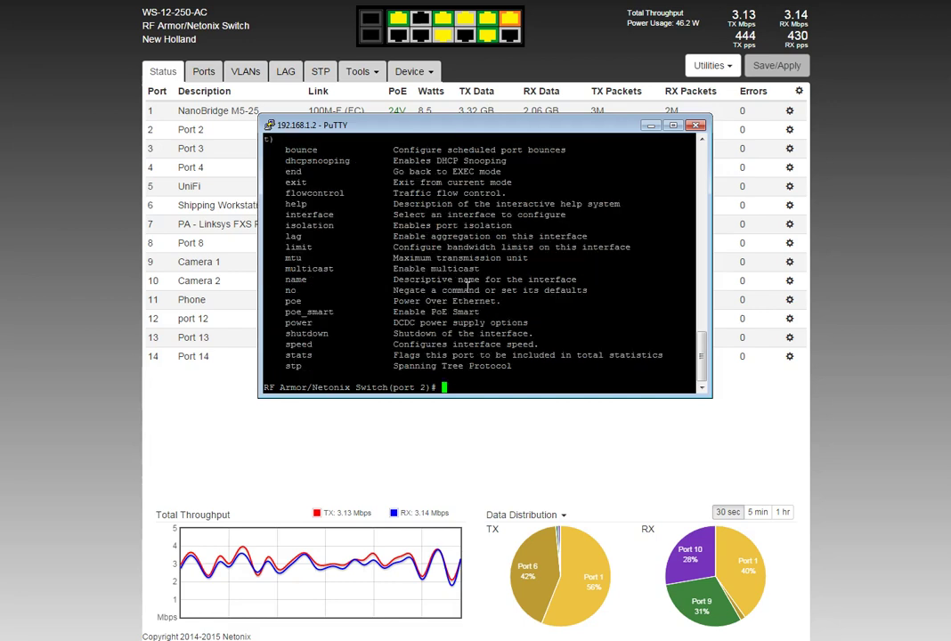
pyautogui.scroll(5, 443, 253)
pyautogui.scroll(-5, 435, 259)
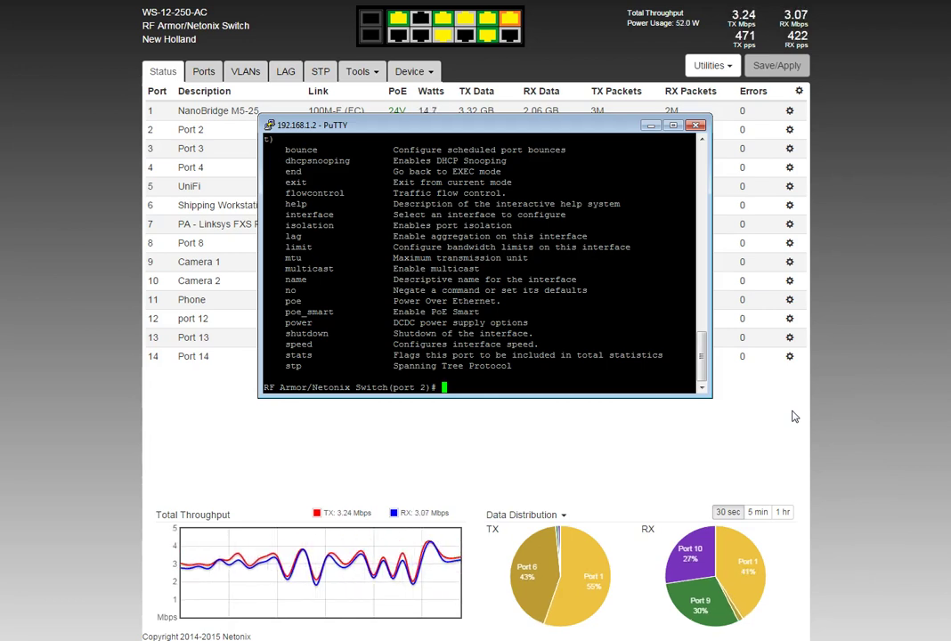
pyautogui.write('iso')
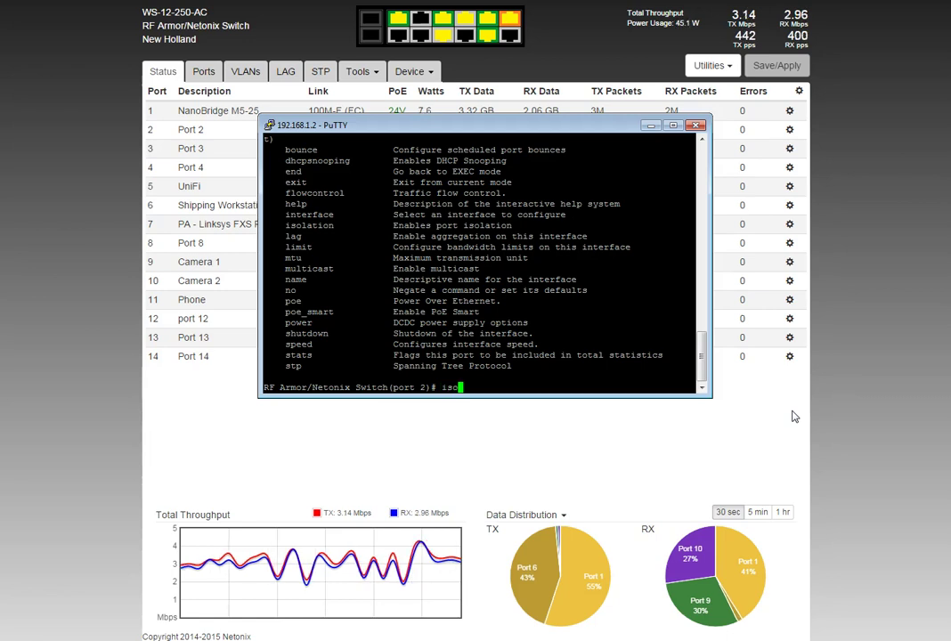
pyautogui.write('lation ?')
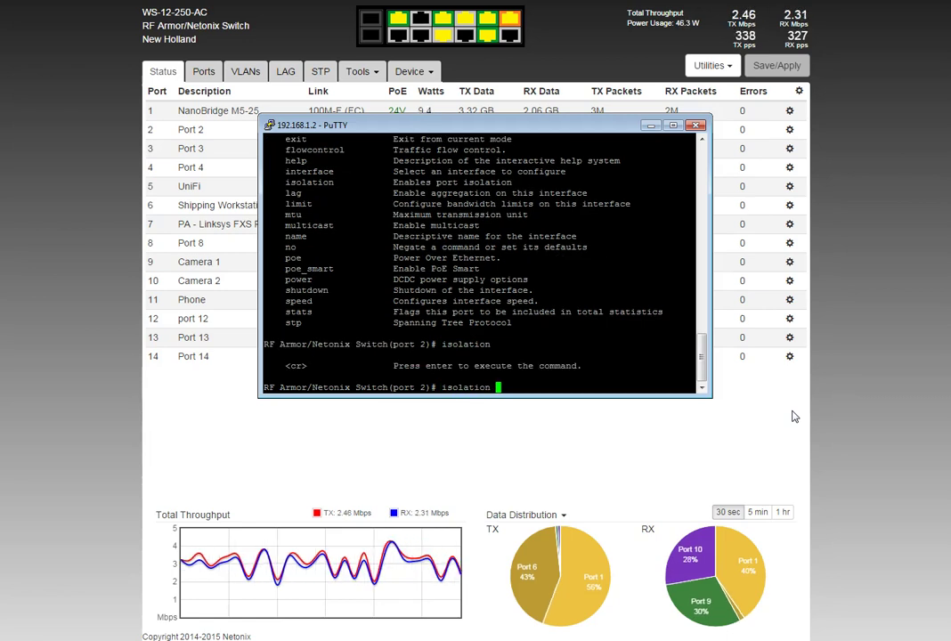
pyautogui.press('Return')
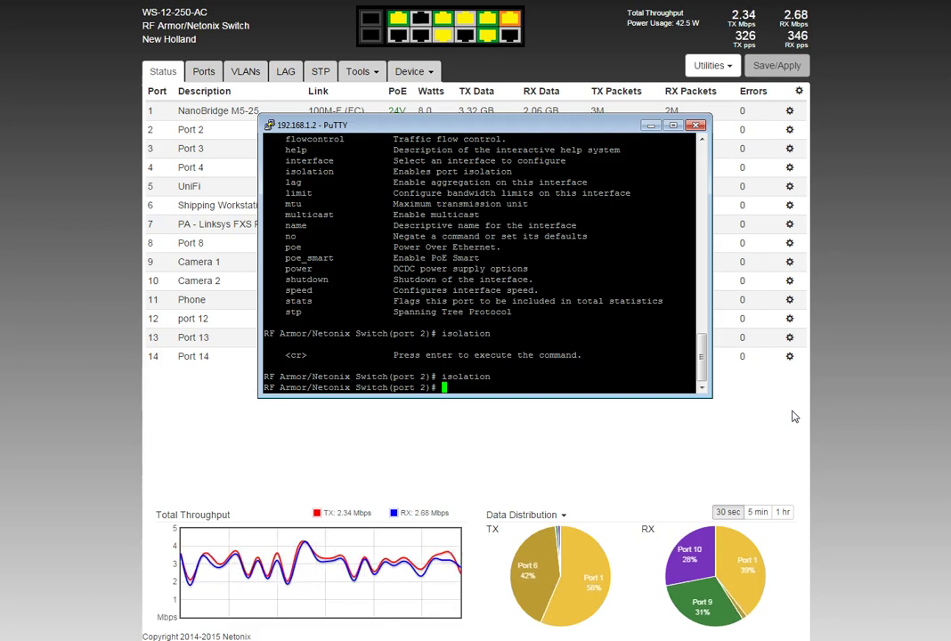
pyautogui.hotkey('ctrl', 'z')
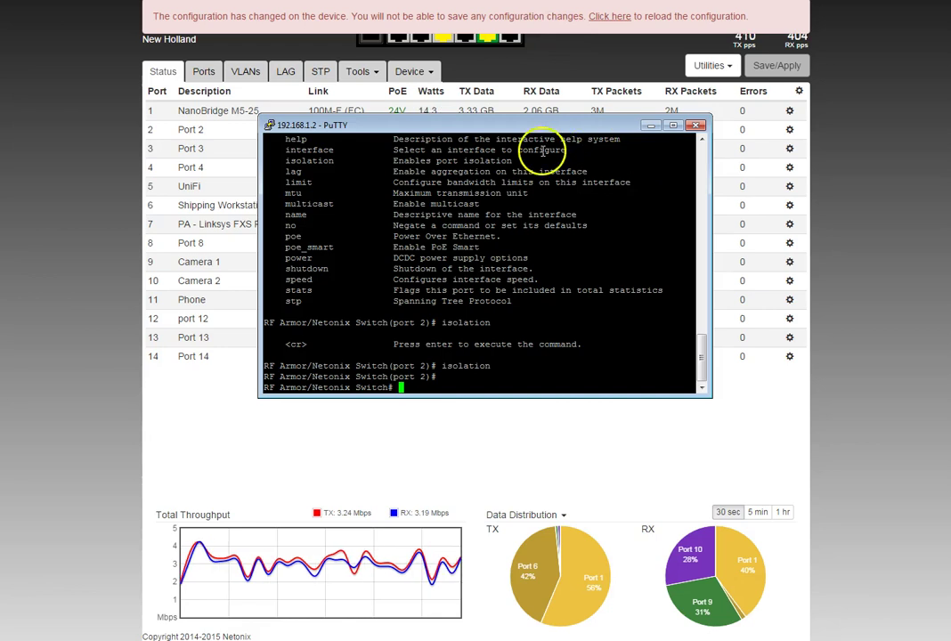
# Step: Reload the web configuration, clear port 2's Iso box, and Save/Apply
pyautogui.moveTo(352, 125); pyautogui.dragTo(420, 182)
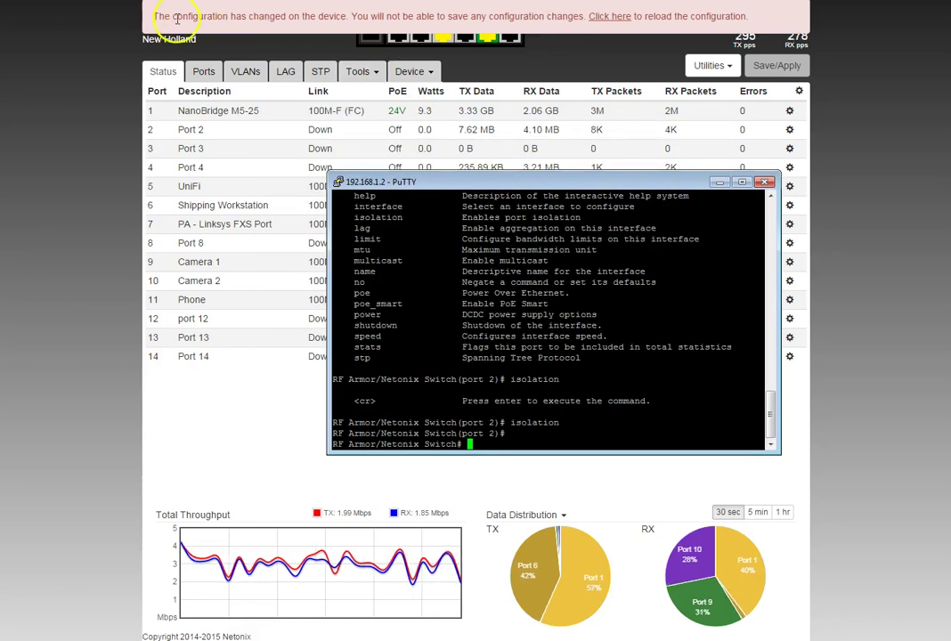
pyautogui.click(610, 18)
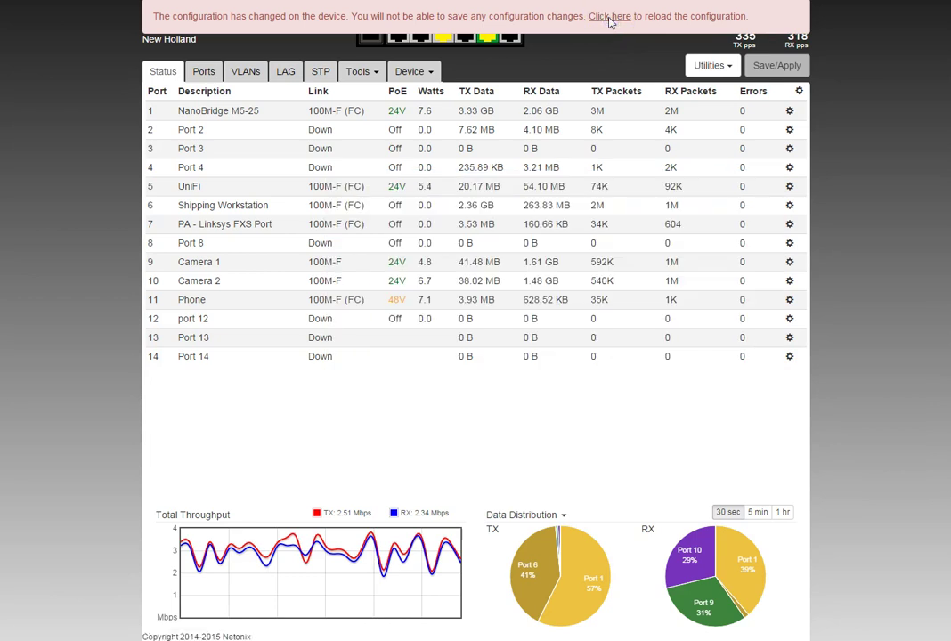
pyautogui.click(610, 17)
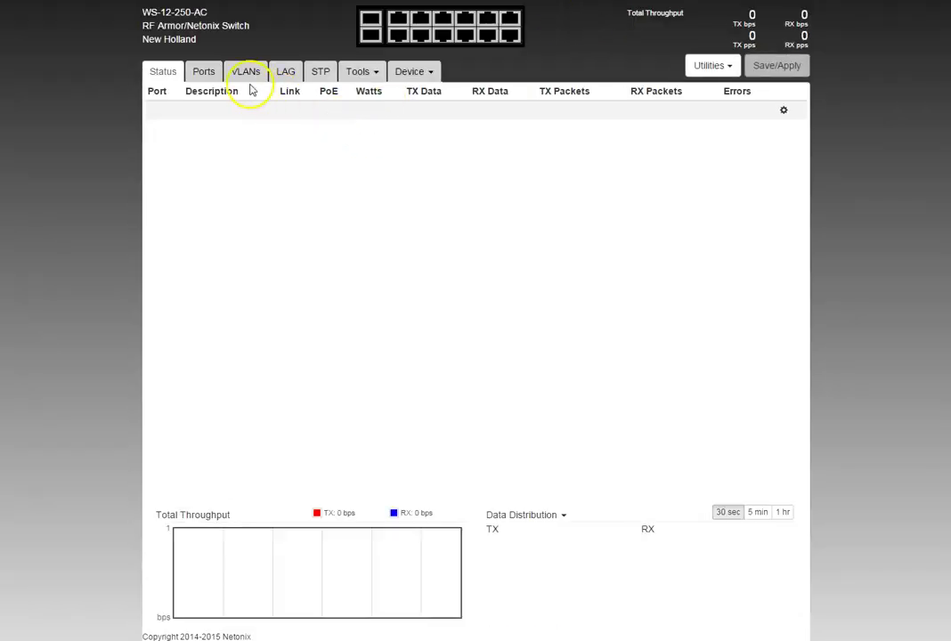
pyautogui.click(204, 72)
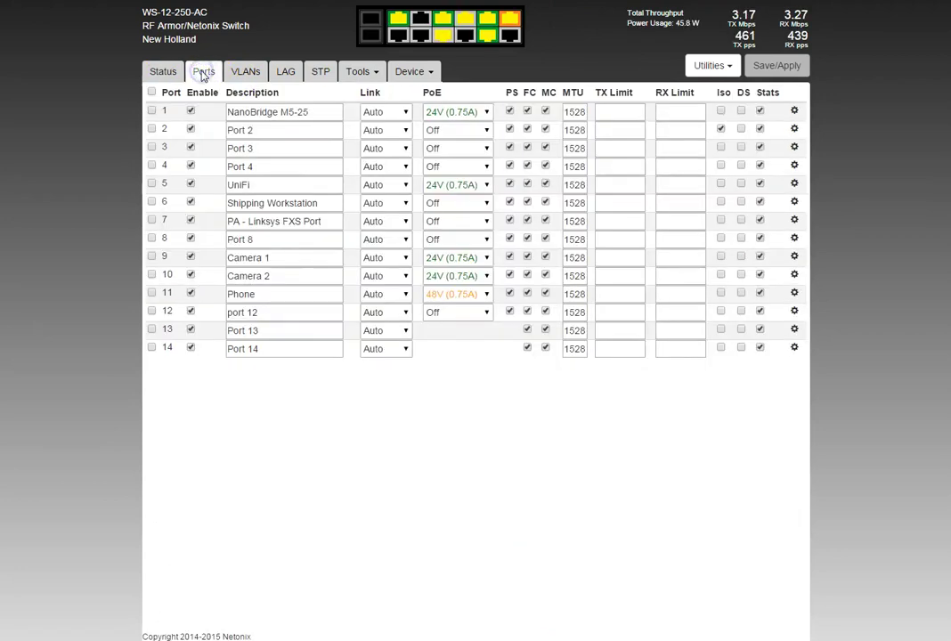
pyautogui.click(721, 129)
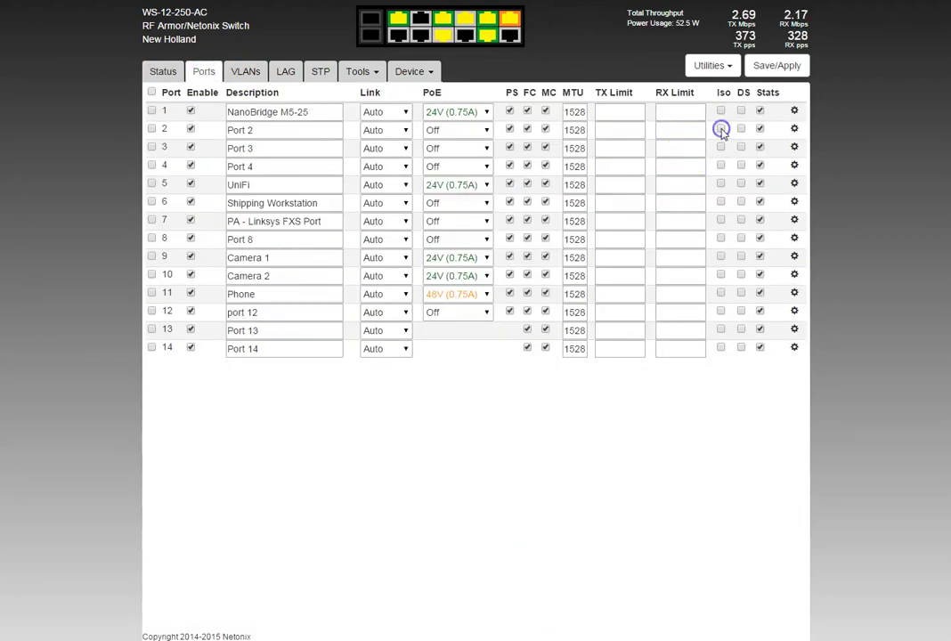
pyautogui.click(766, 66)
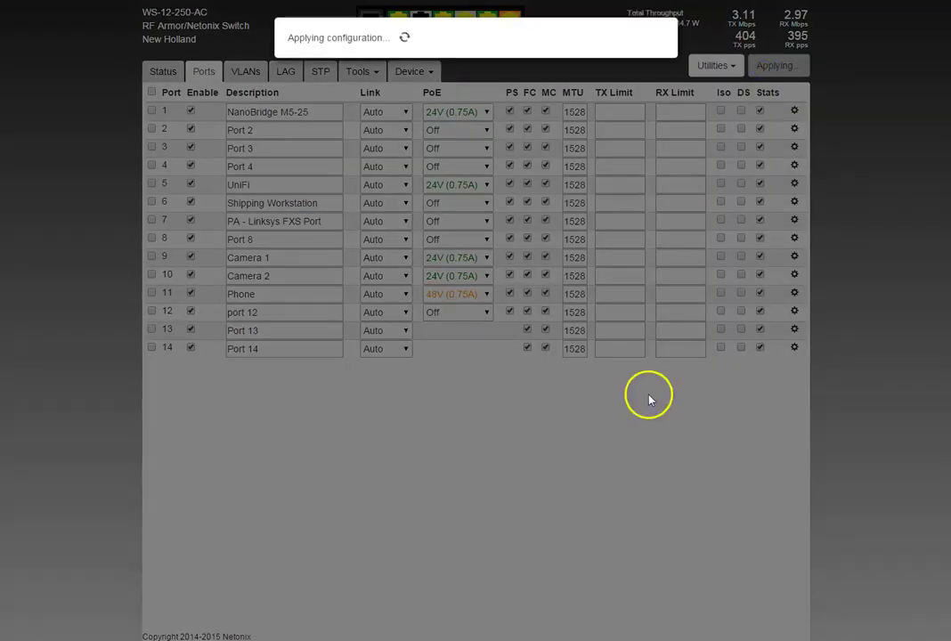
pyautogui.click(602, 520)
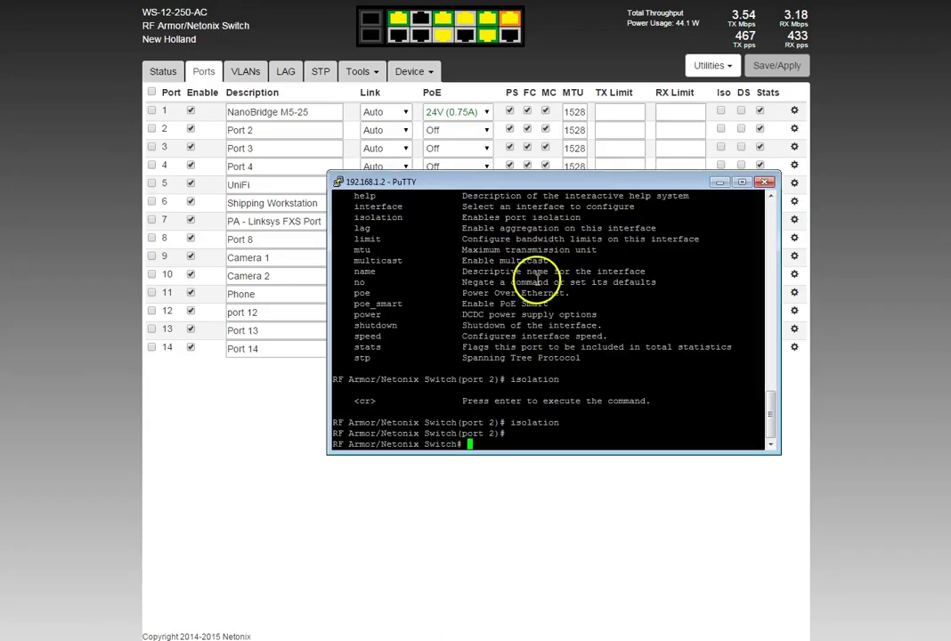
# Step: Open the BusyBox shell with cmd, run ls on the web files, exit, and list CLI commands again
pyautogui.press('?')
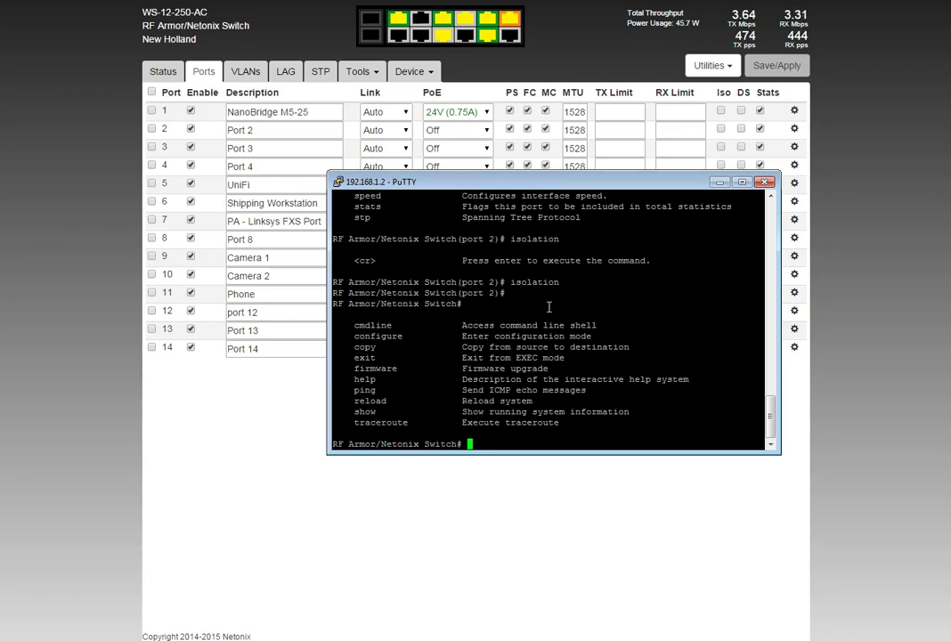
pyautogui.moveTo(502, 177); pyautogui.dragTo(450, 155)
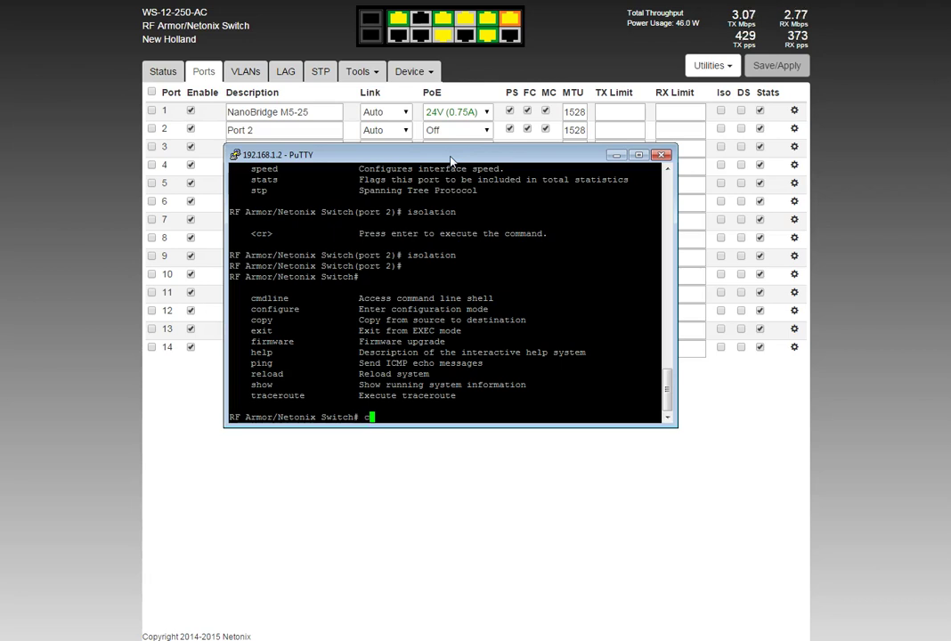
pyautogui.write('d')
pyautogui.press('Return')
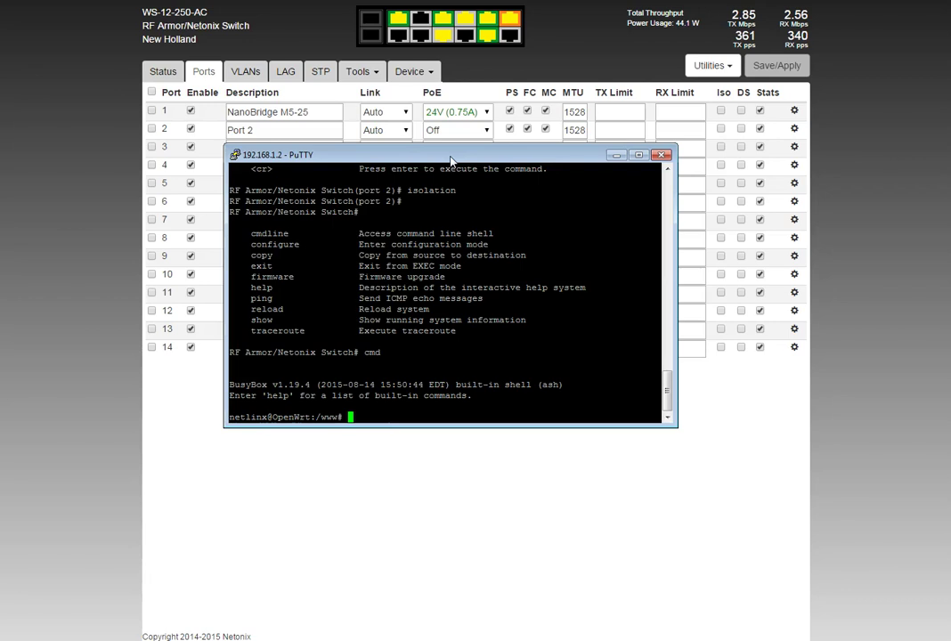
pyautogui.write('ls')
pyautogui.press('Return')
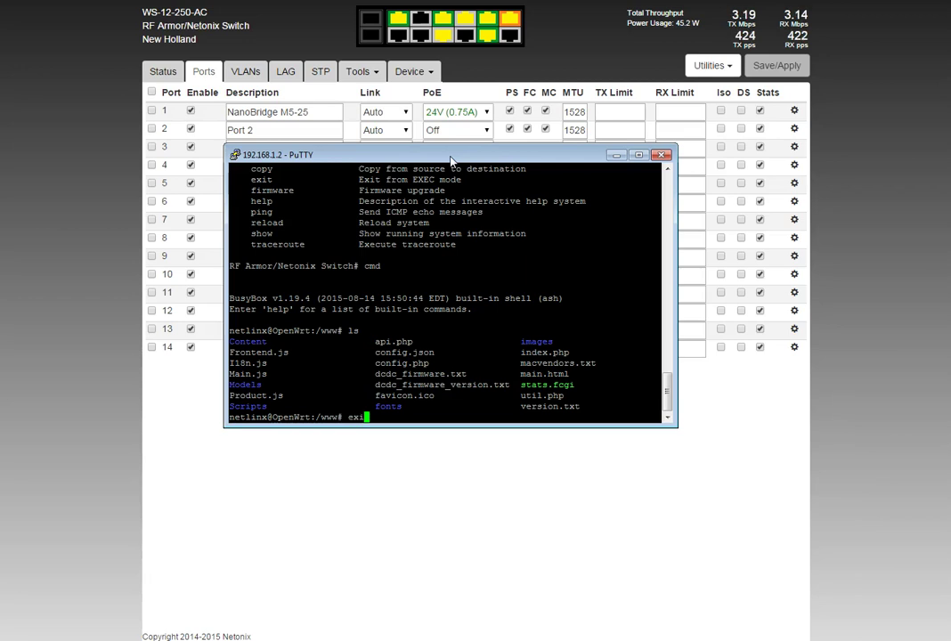
pyautogui.press('Return')
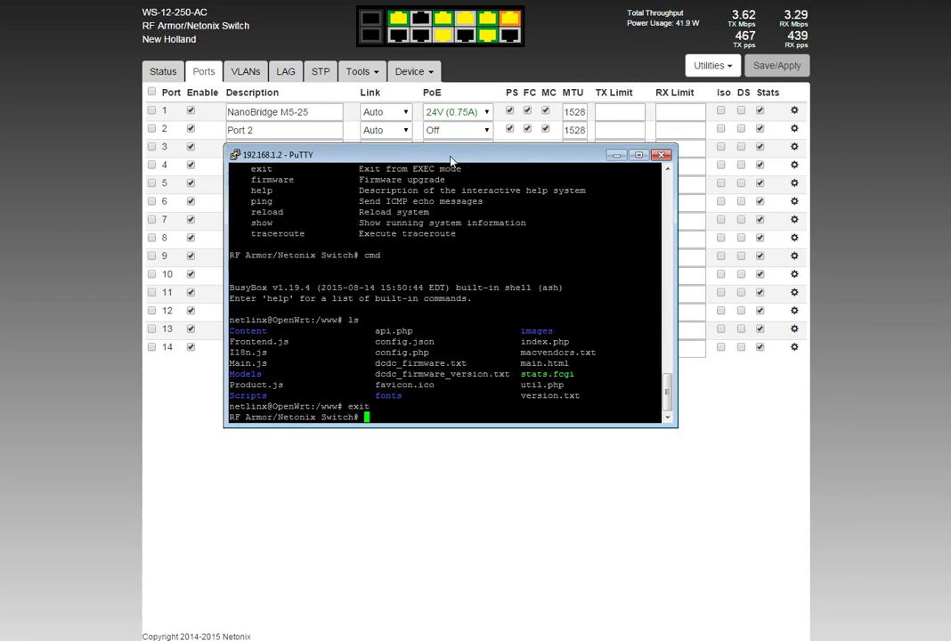
pyautogui.press('?')
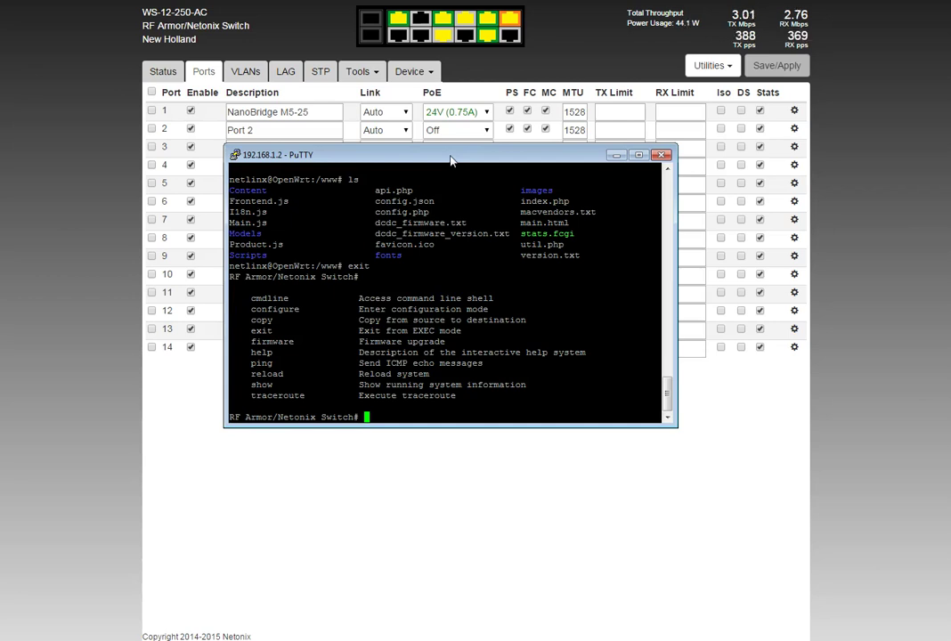
# Step: Minimize PuTTY, sign in to the Laptop with its Radmin credentials, and maximize the full-control window
pyautogui.click(612, 157)
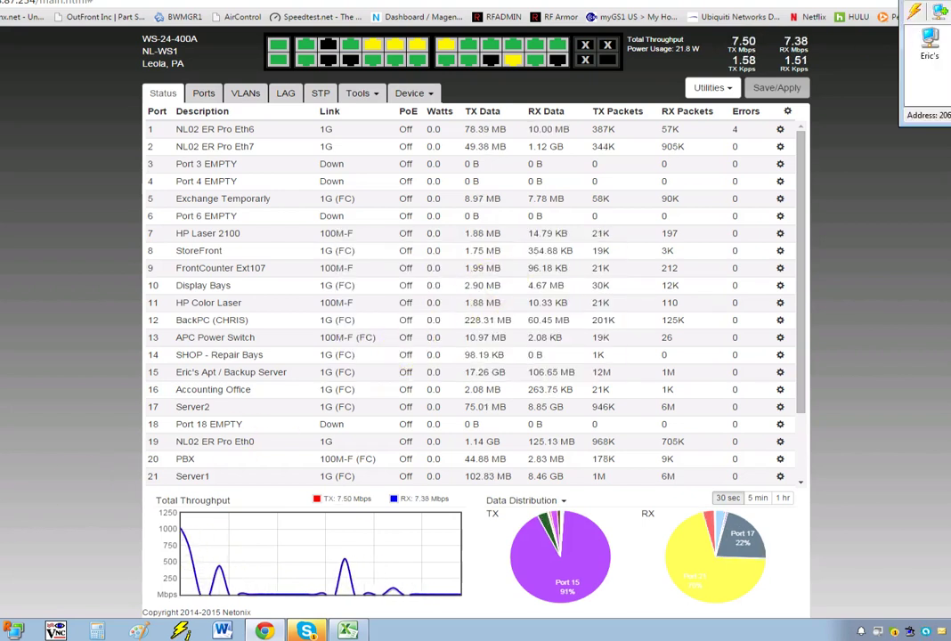
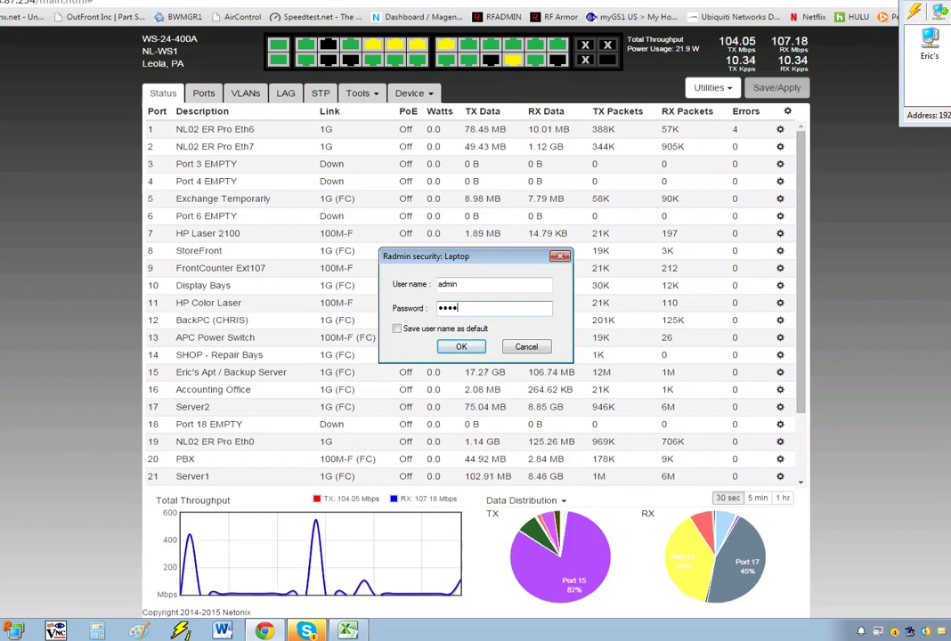
pyautogui.press('Return')
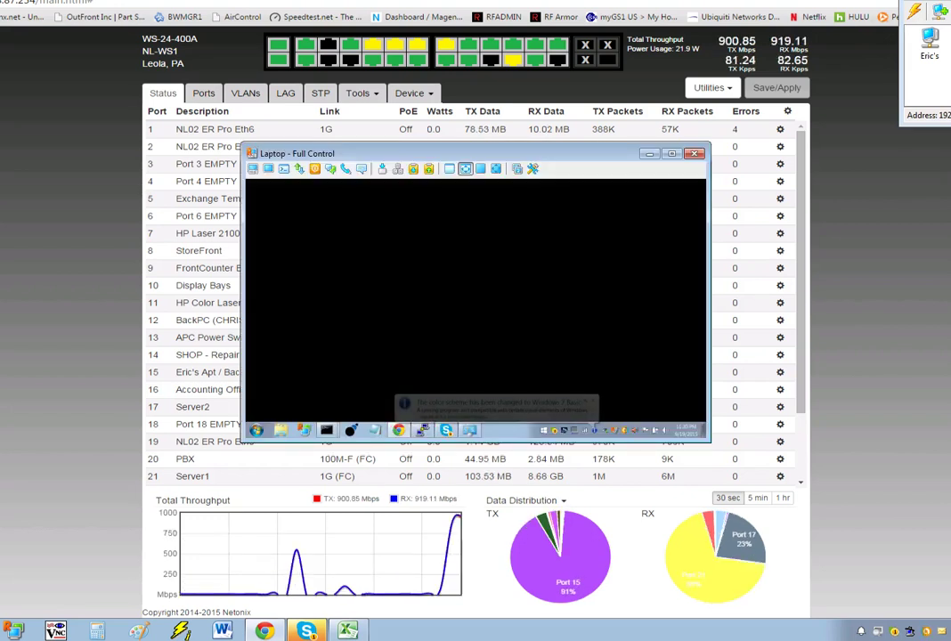
pyautogui.click(669, 155)
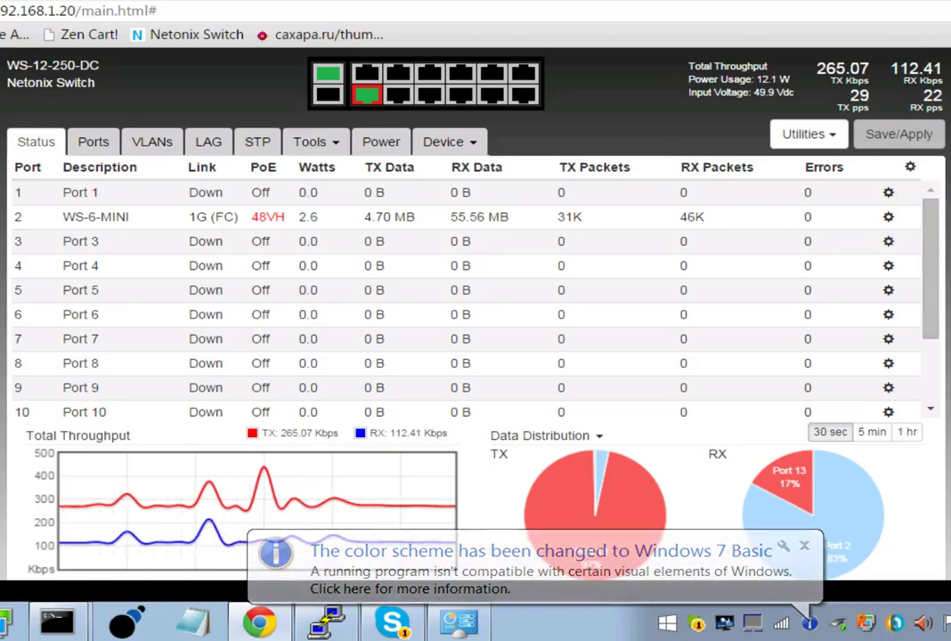
# Step: Dismiss the Windows colour-scheme notice and drop down the WS-12-250-DC's Device menu
pyautogui.click(804, 546)
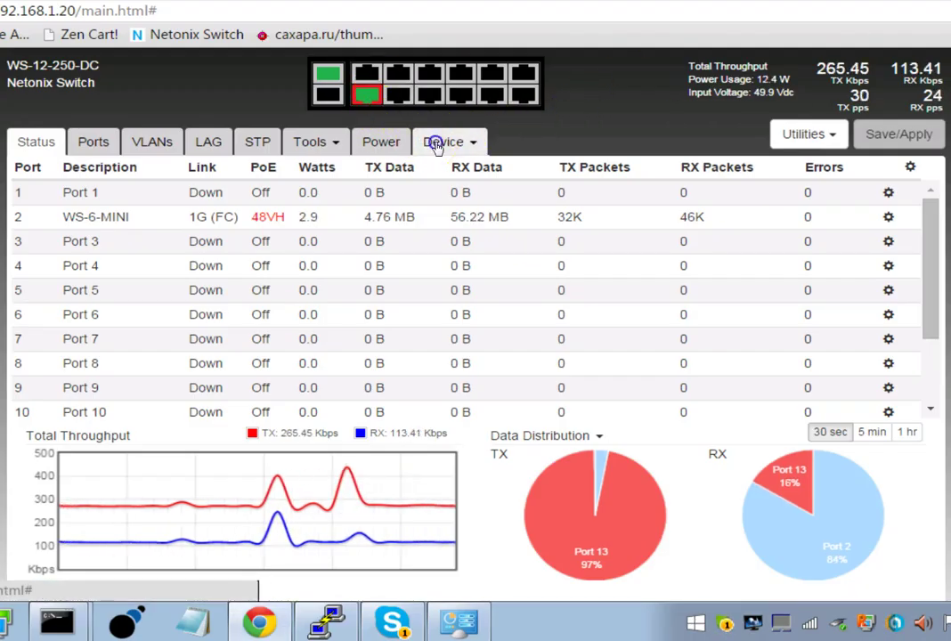
pyautogui.click(435, 144)
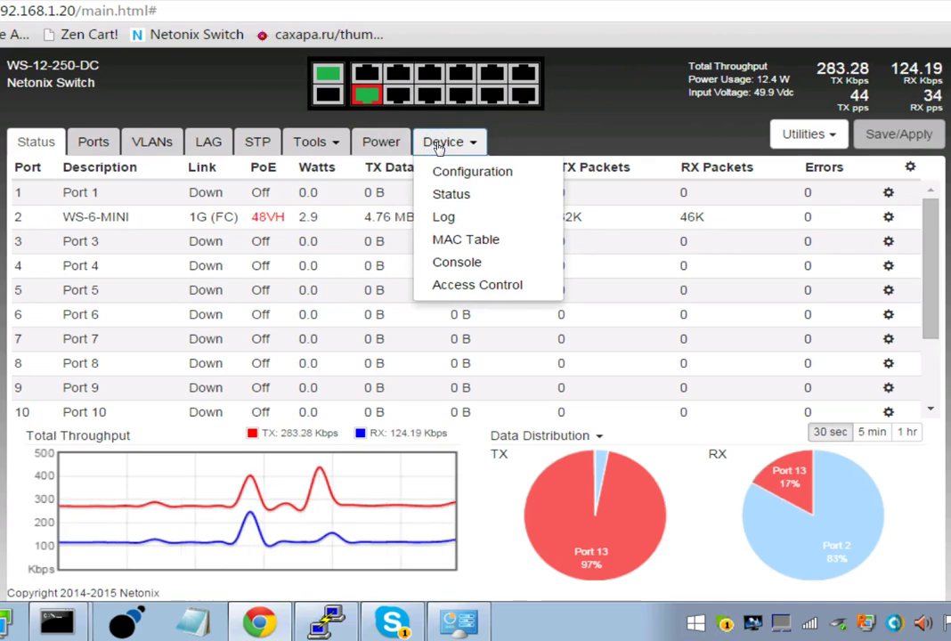
# Step: Open Device > Status and point out the power supply input voltage, output voltage and efficiency
pyautogui.click(452, 195)
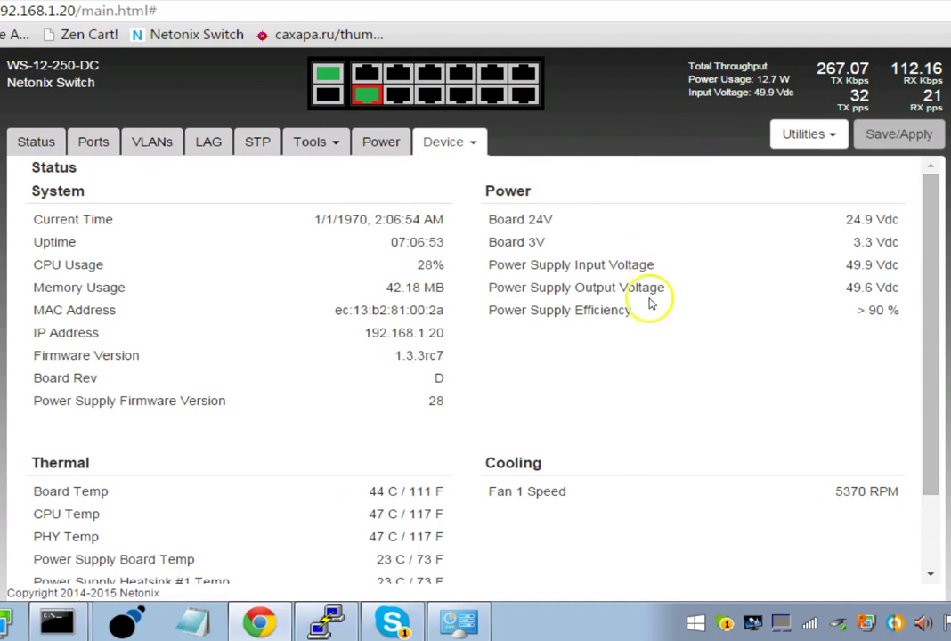
pyautogui.click(851, 265)
pyautogui.moveTo(851, 264); pyautogui.dragTo(898, 264)
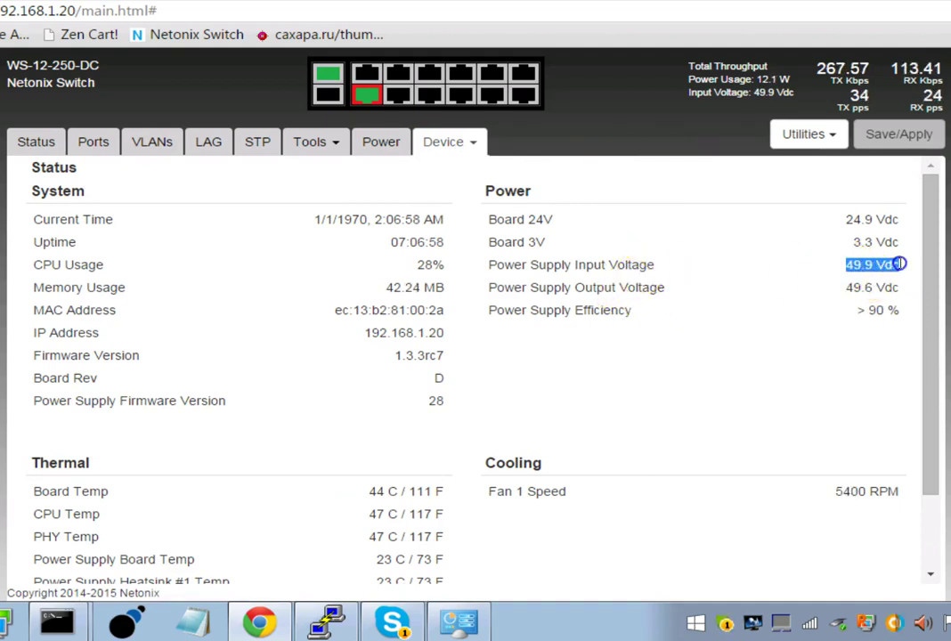
pyautogui.click(812, 289)
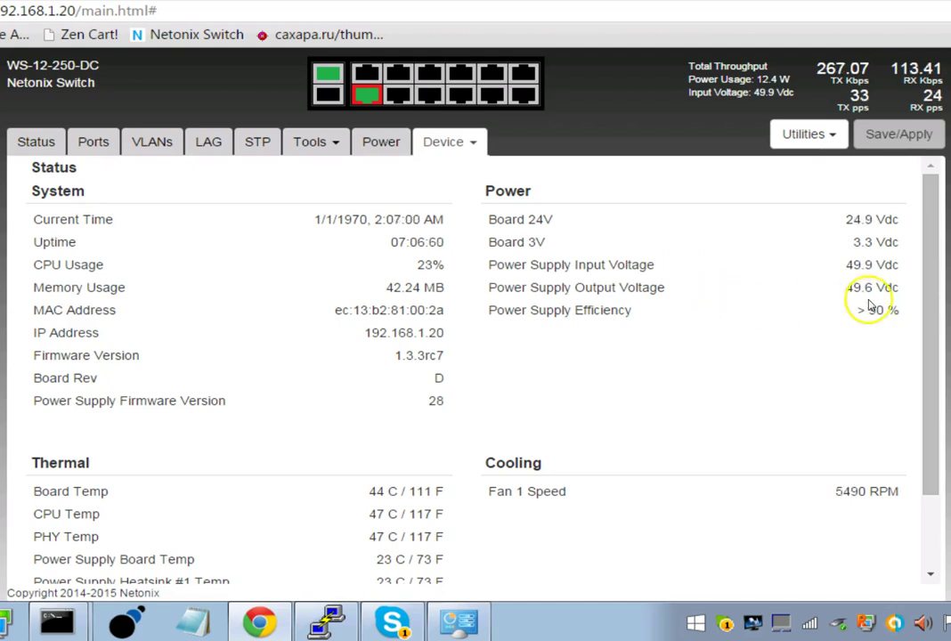
pyautogui.moveTo(848, 286); pyautogui.dragTo(901, 287)
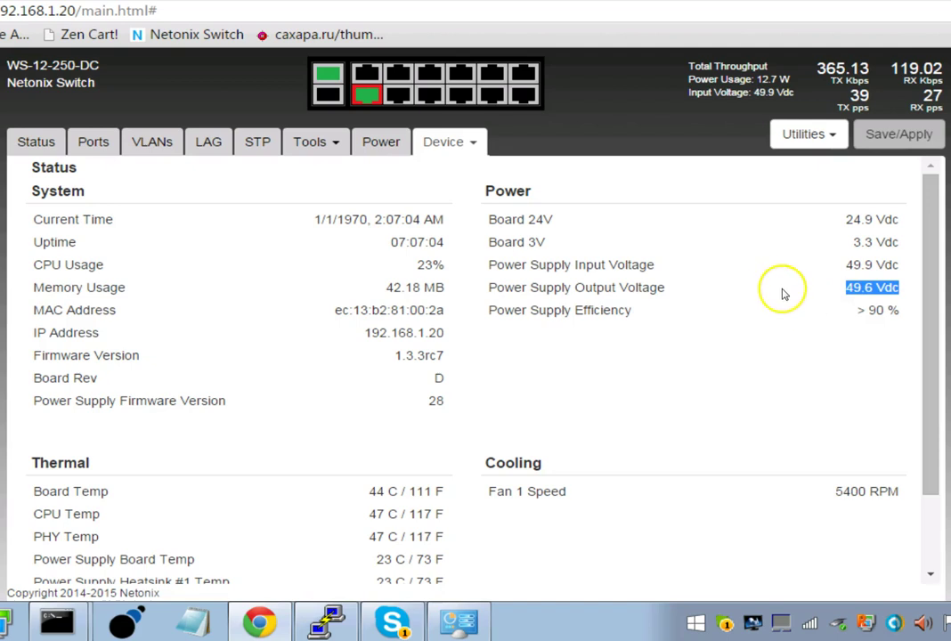
pyautogui.click(754, 289)
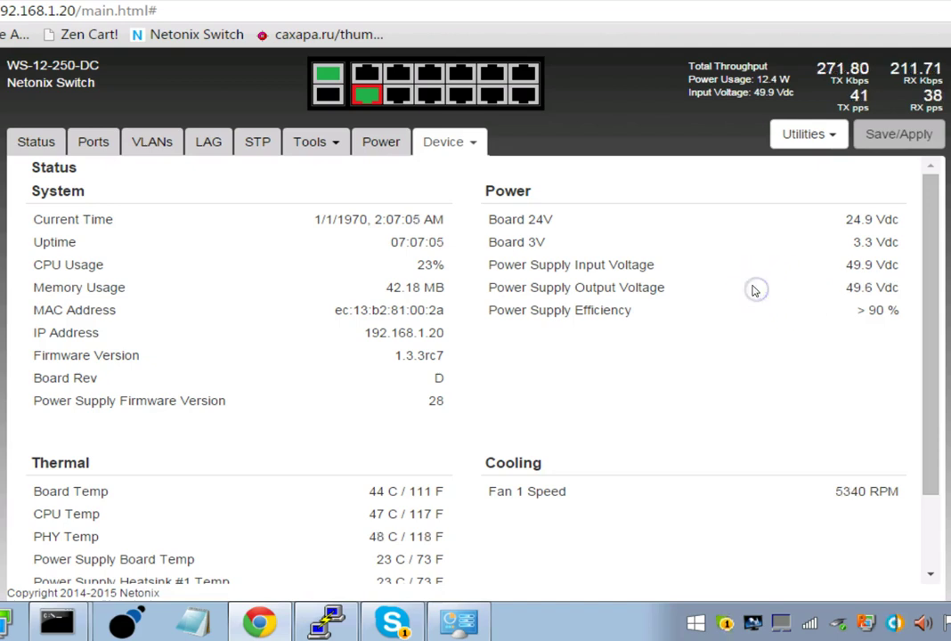
pyautogui.click(890, 309)
pyautogui.click(832, 286)
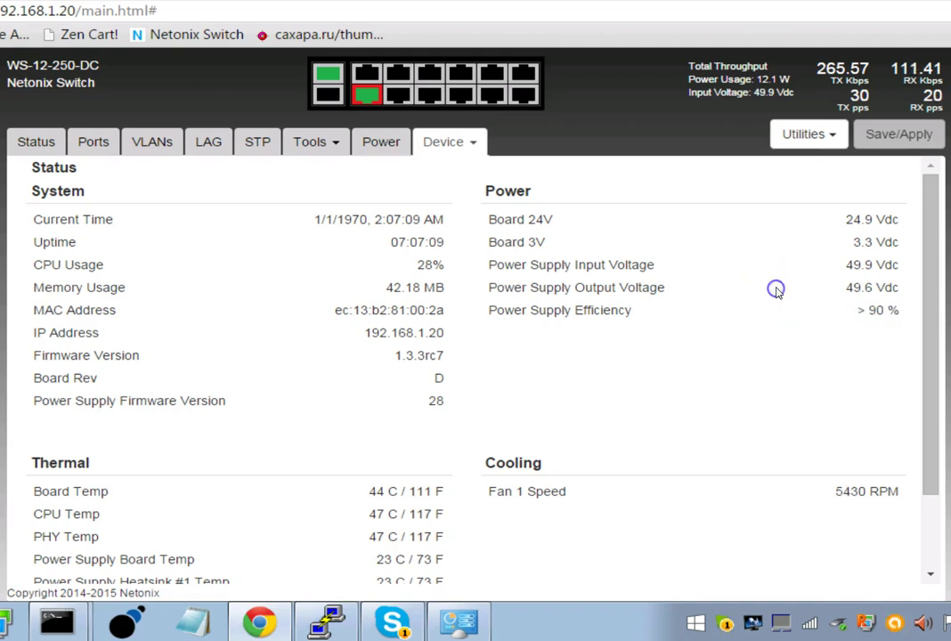
pyautogui.click(778, 291)
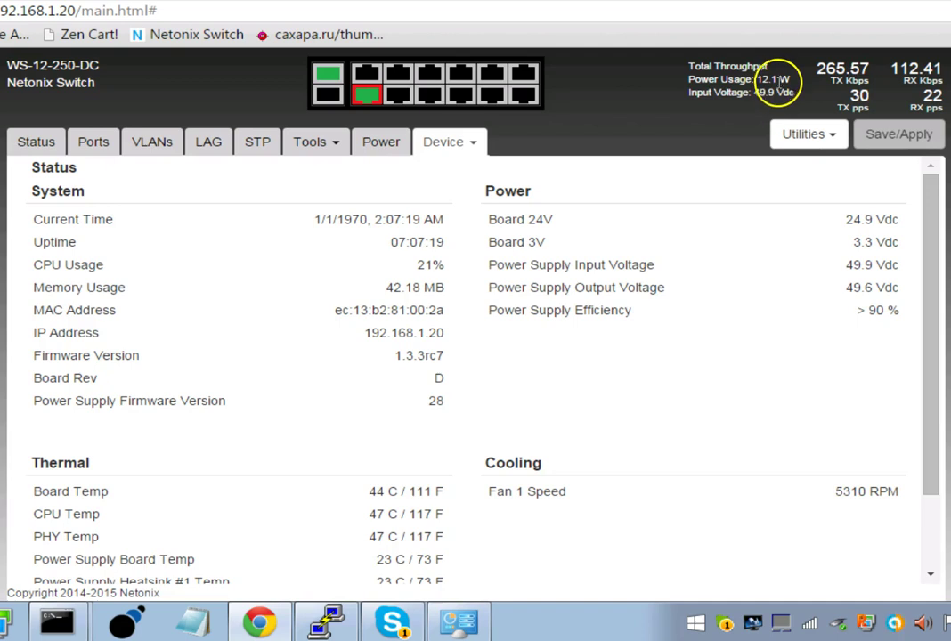
# Step: Highlight the 49.9 Vdc input and 49.6 Vdc output voltage readings again
pyautogui.scroll(-2, 732, 260)
pyautogui.scroll(2, 732, 260)
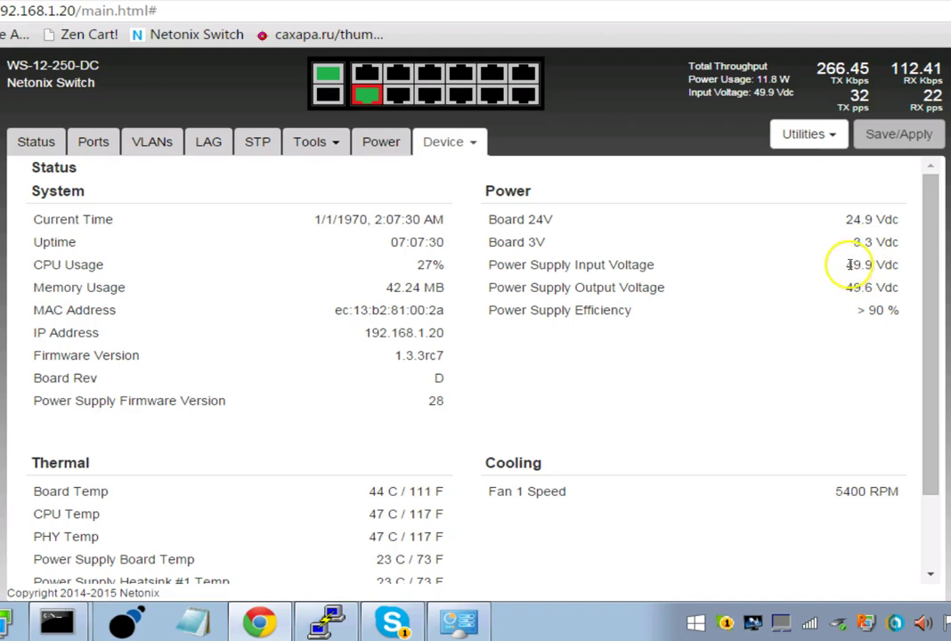
pyautogui.doubleClick(871, 263)
pyautogui.moveTo(890, 265); pyautogui.dragTo(891, 276)
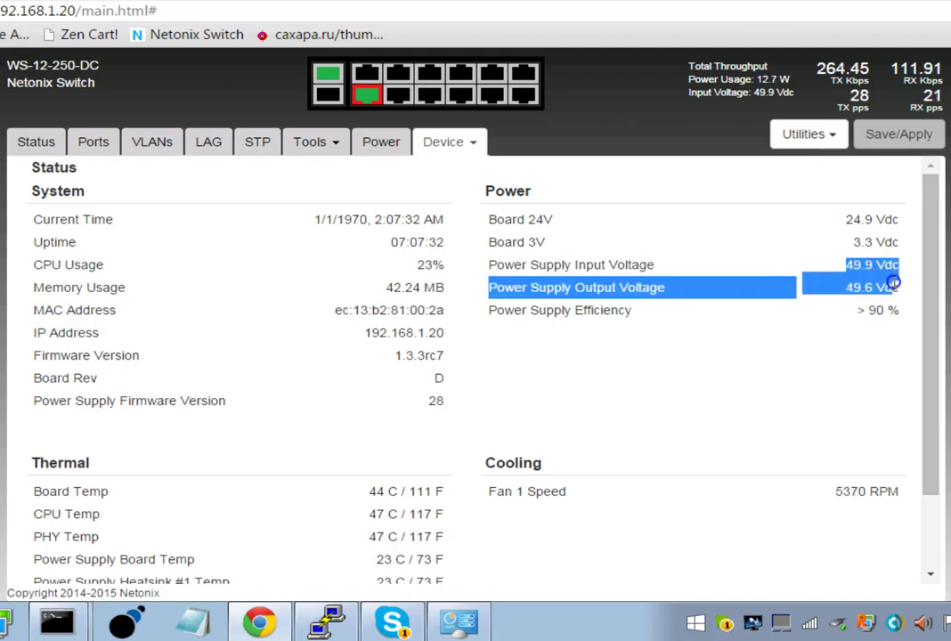
pyautogui.click(818, 260)
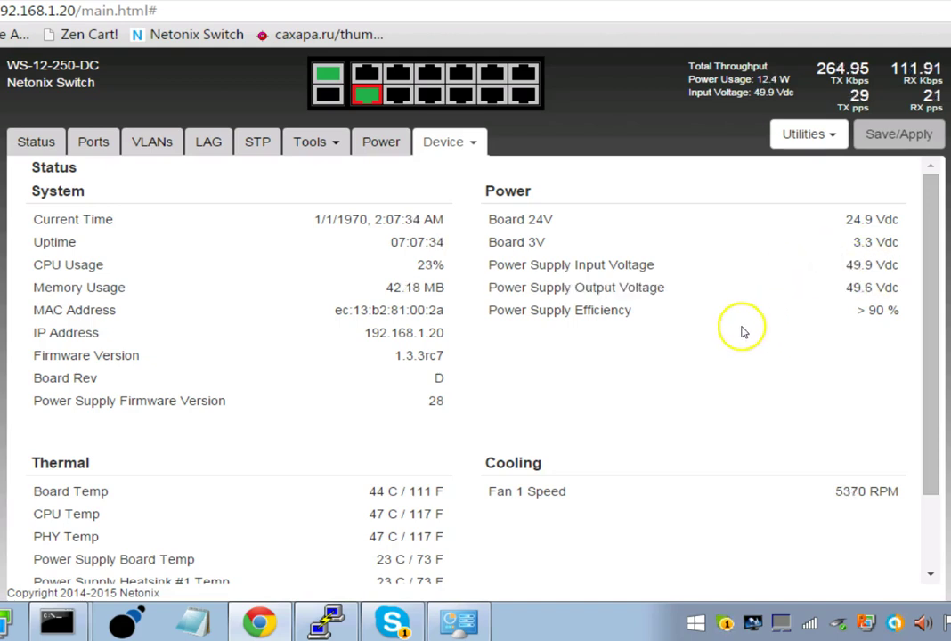
# Step: Point out the fan 1 speed and Board Temp readings on the WS-12-250-DC status page
pyautogui.scroll(-1, 672, 363)
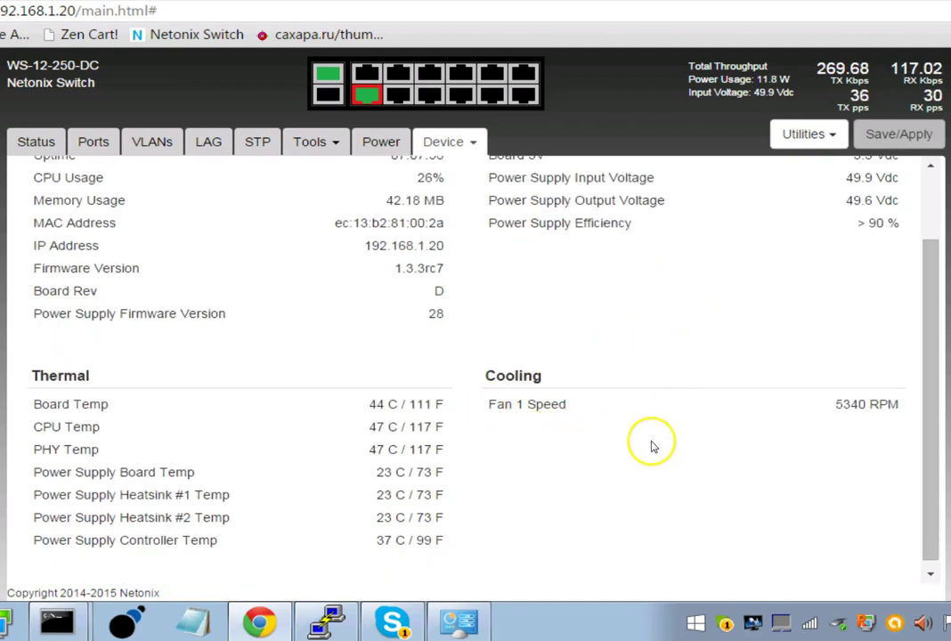
pyautogui.moveTo(904, 404); pyautogui.dragTo(828, 457)
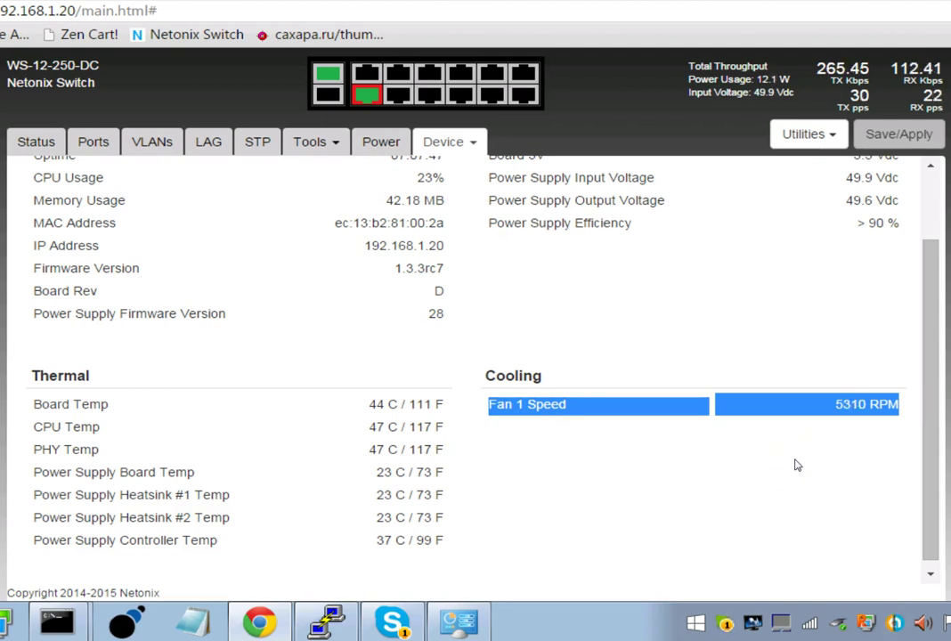
pyautogui.click(791, 461)
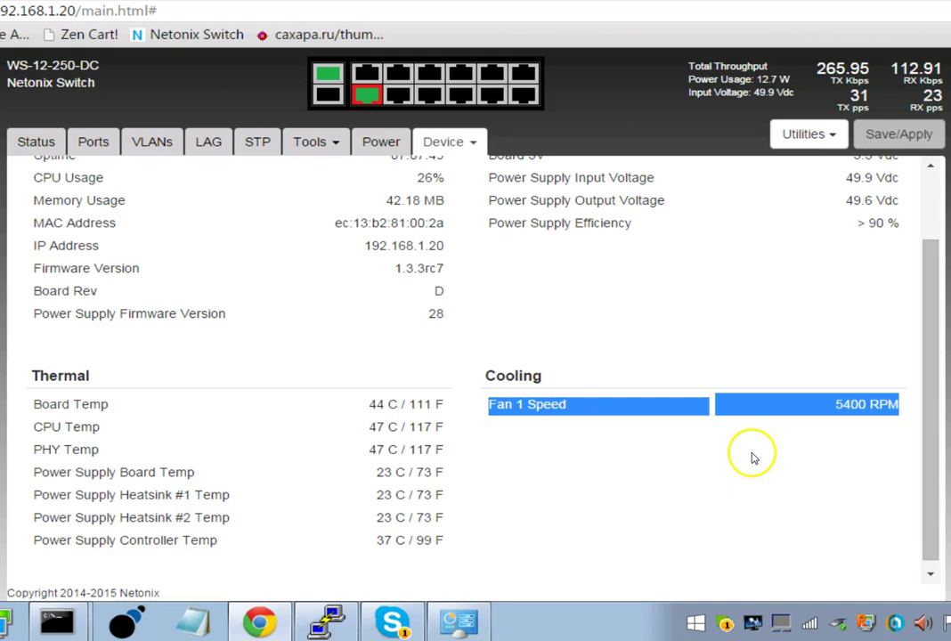
pyautogui.scroll(2, 754, 452)
pyautogui.click(651, 431)
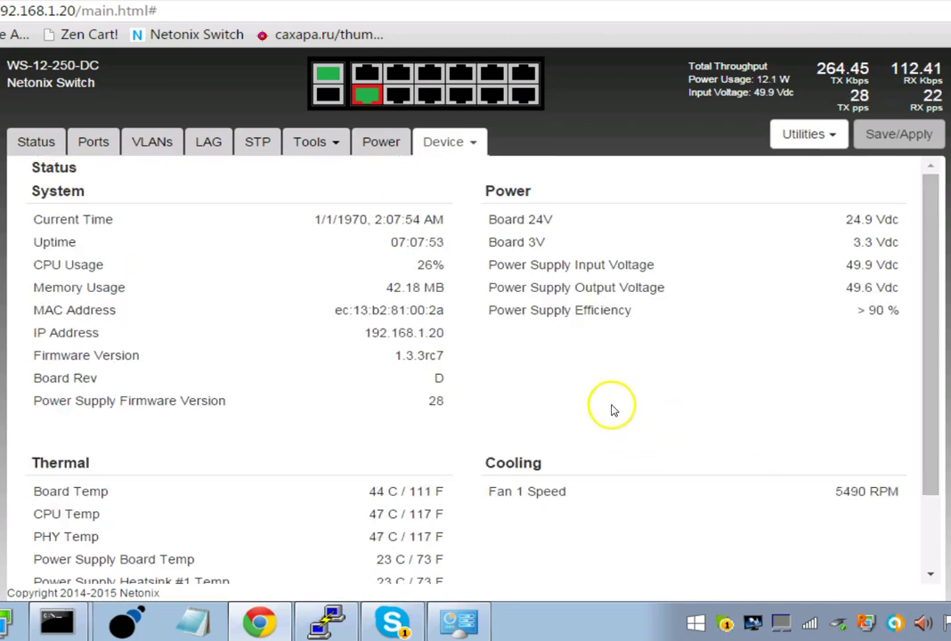
pyautogui.scroll(-1, 612, 409)
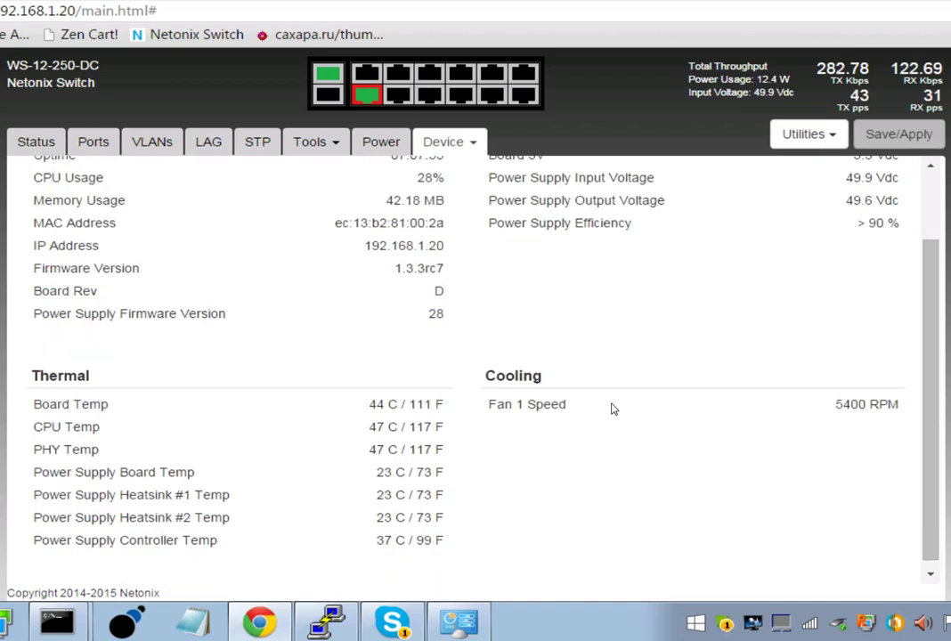
pyautogui.click(577, 409)
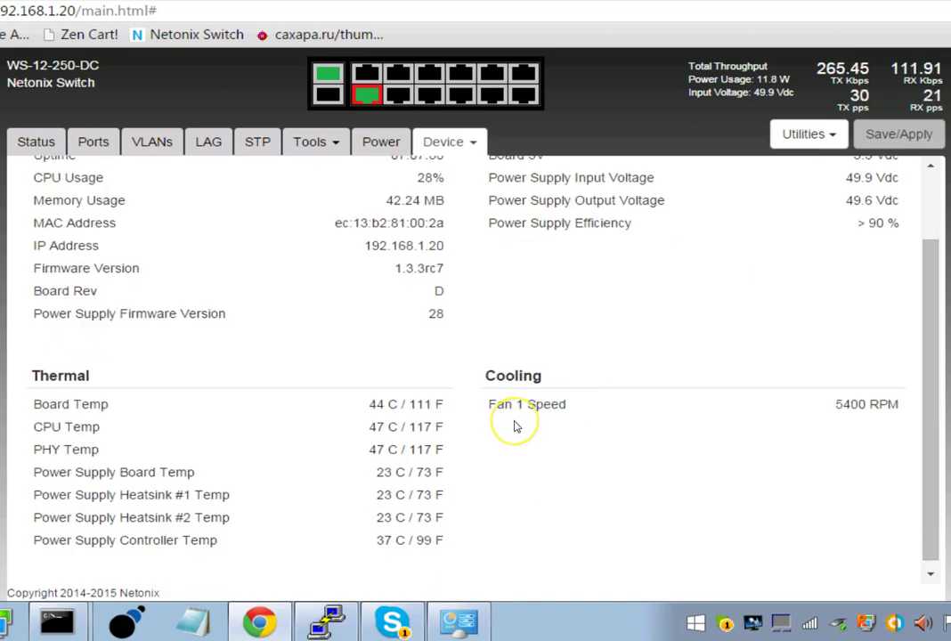
pyautogui.click(425, 429)
pyautogui.moveTo(367, 406); pyautogui.dragTo(438, 404)
pyautogui.click(492, 439)
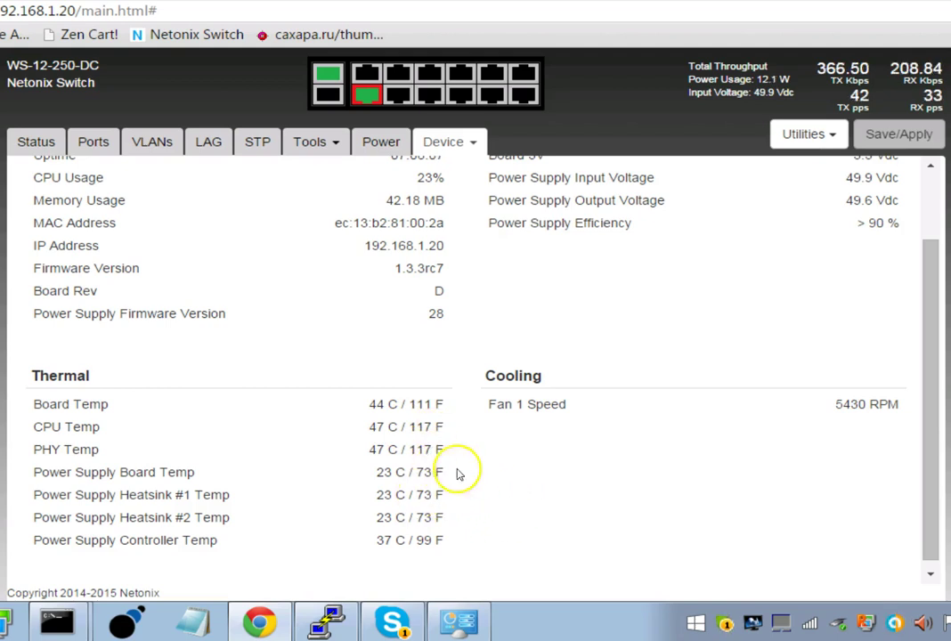
# Step: Highlight the power supply board temperature and power supply firmware version 28
pyautogui.scroll(-1, 463, 479)
pyautogui.moveTo(375, 464); pyautogui.dragTo(422, 462)
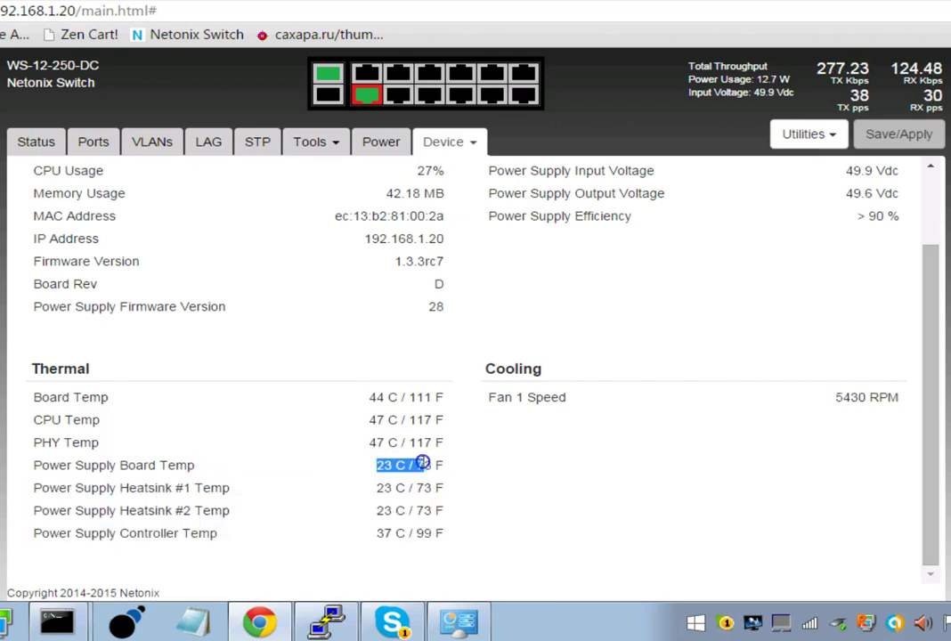
pyautogui.click(475, 465)
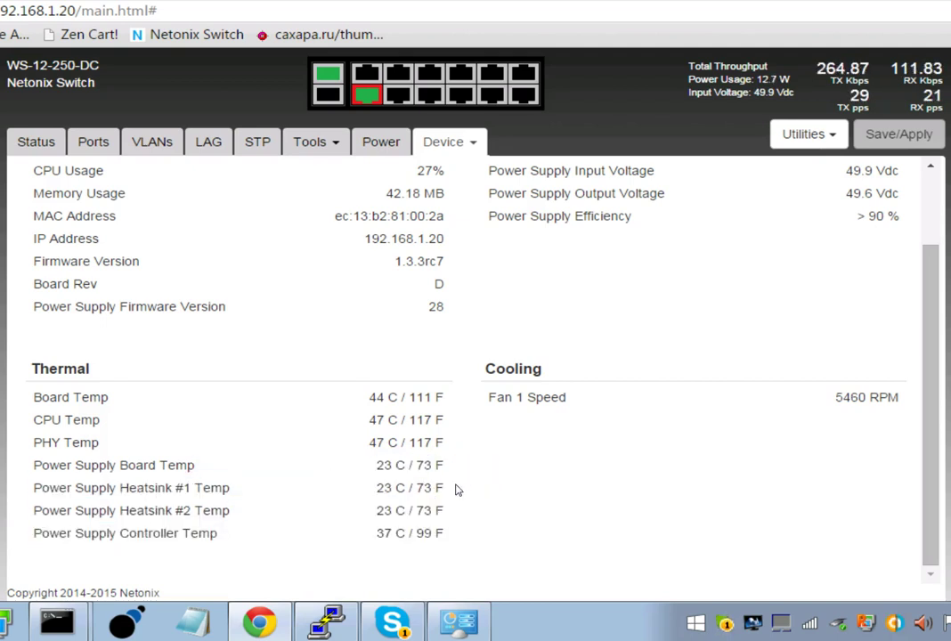
pyautogui.click(456, 524)
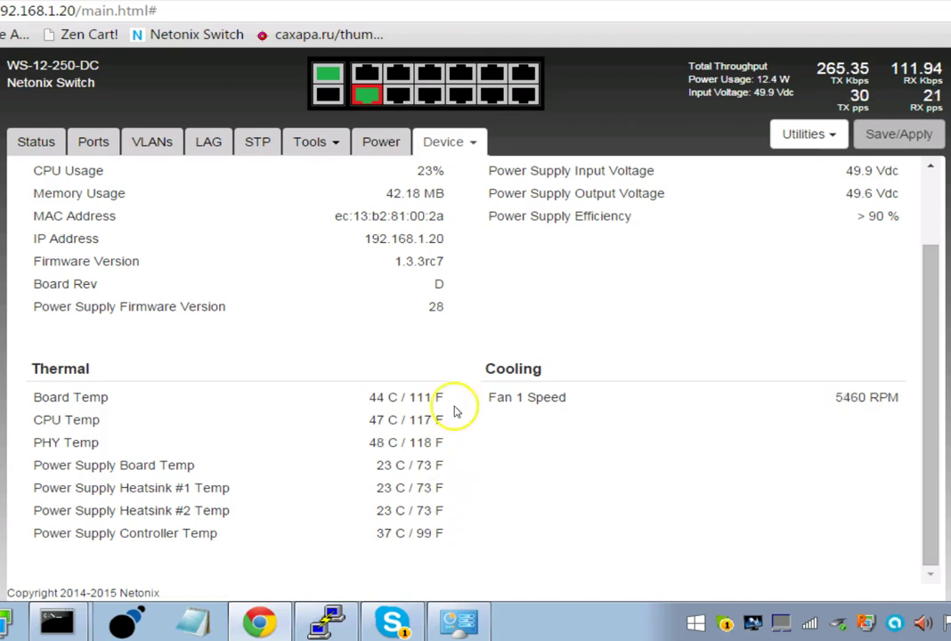
pyautogui.doubleClick(436, 306)
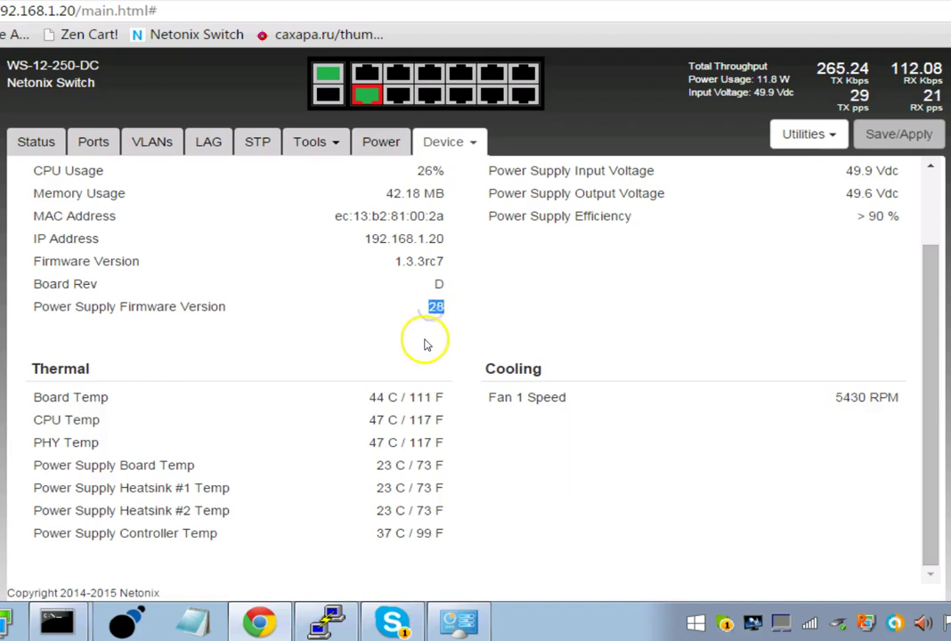
# Step: Highlight the IP Address and Firmware Version 1.3.3rc7 rows and the current date
pyautogui.scroll(1, 424, 345)
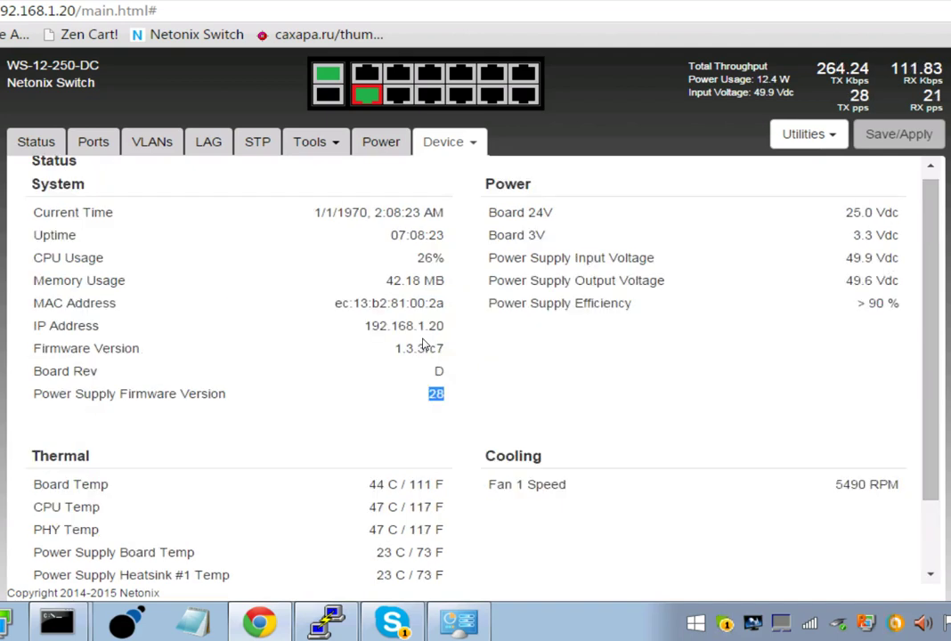
pyautogui.moveTo(35, 325); pyautogui.dragTo(441, 346)
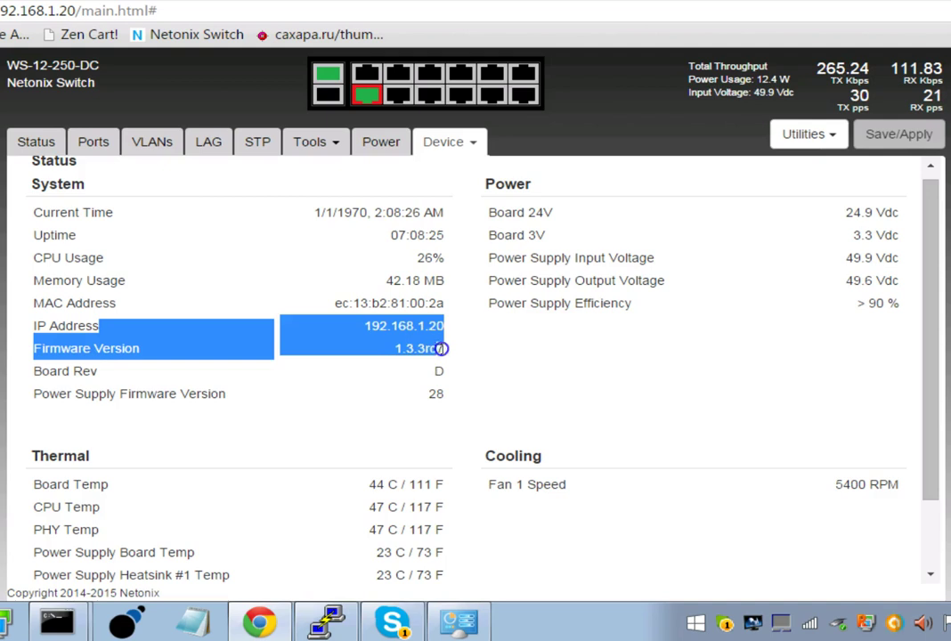
pyautogui.click(455, 372)
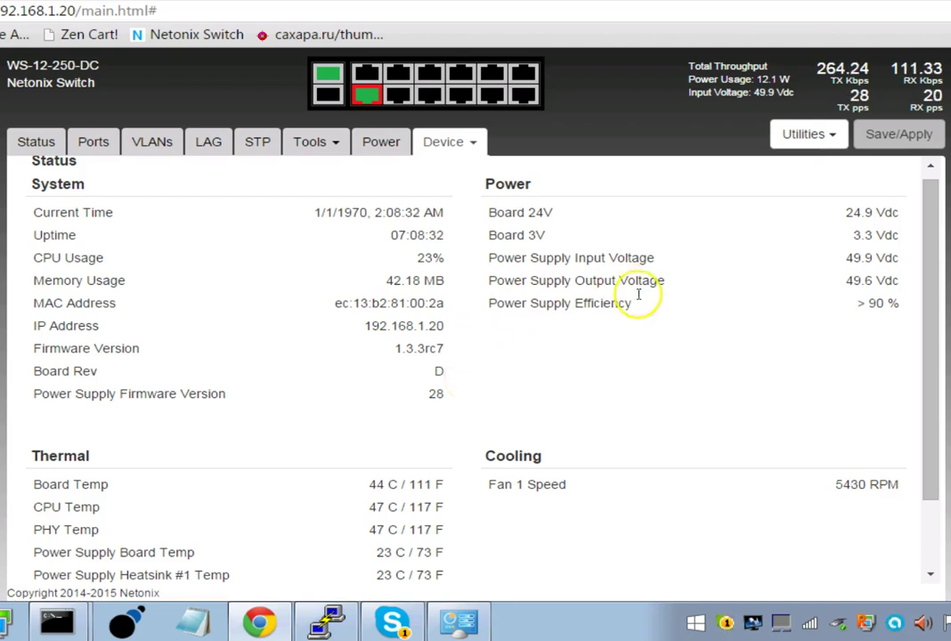
pyautogui.moveTo(313, 212); pyautogui.dragTo(368, 212)
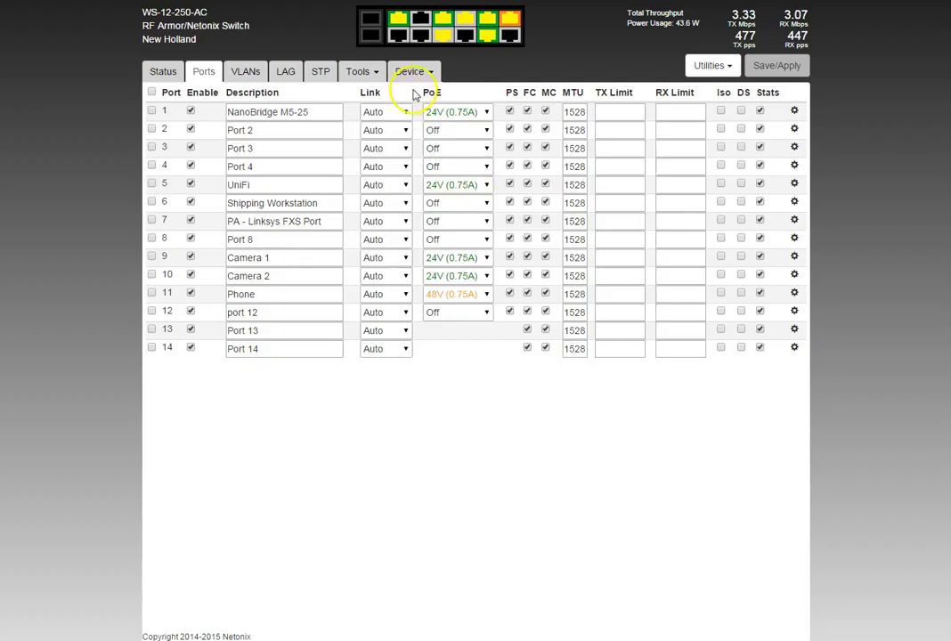
# Step: Open the WS-12-250-AC's Device > Status page and point out its firmware, Board Rev, date and CPU readings
pyautogui.click(416, 72)
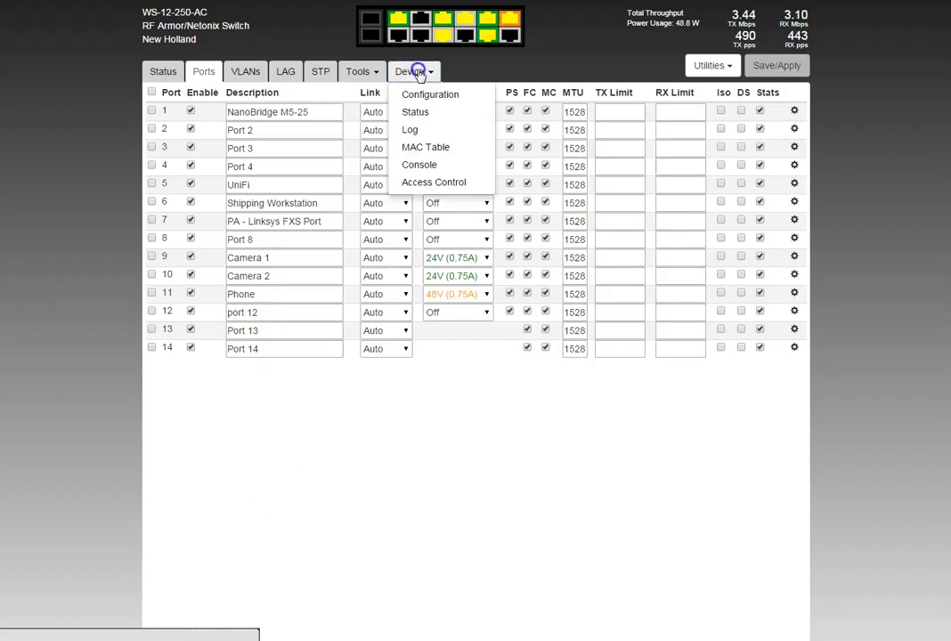
pyautogui.click(416, 111)
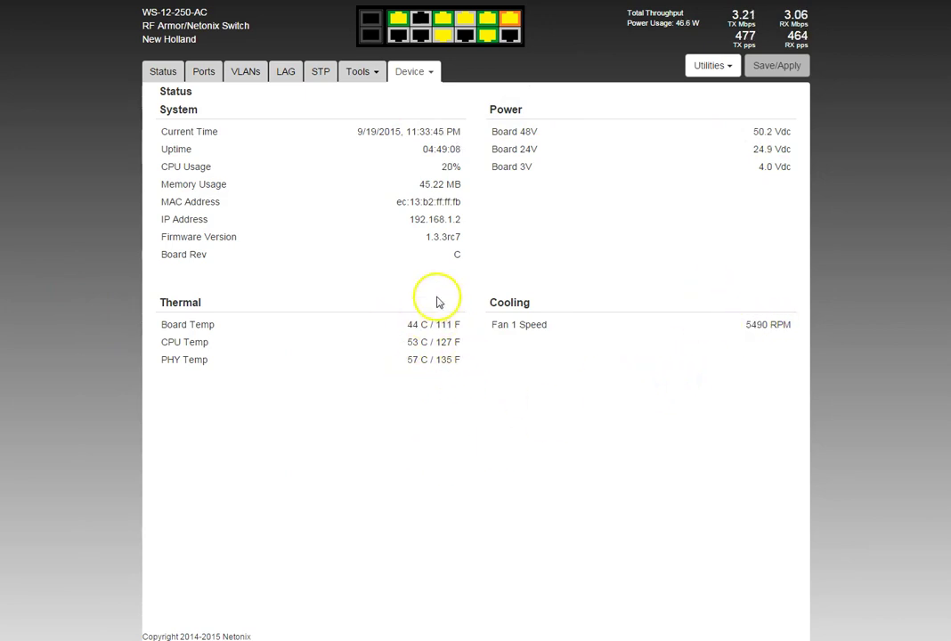
pyautogui.moveTo(461, 237)
pyautogui.mouseDown()
pyautogui.moveTo(426, 237)
pyautogui.moveTo(466, 254)
pyautogui.mouseUp()
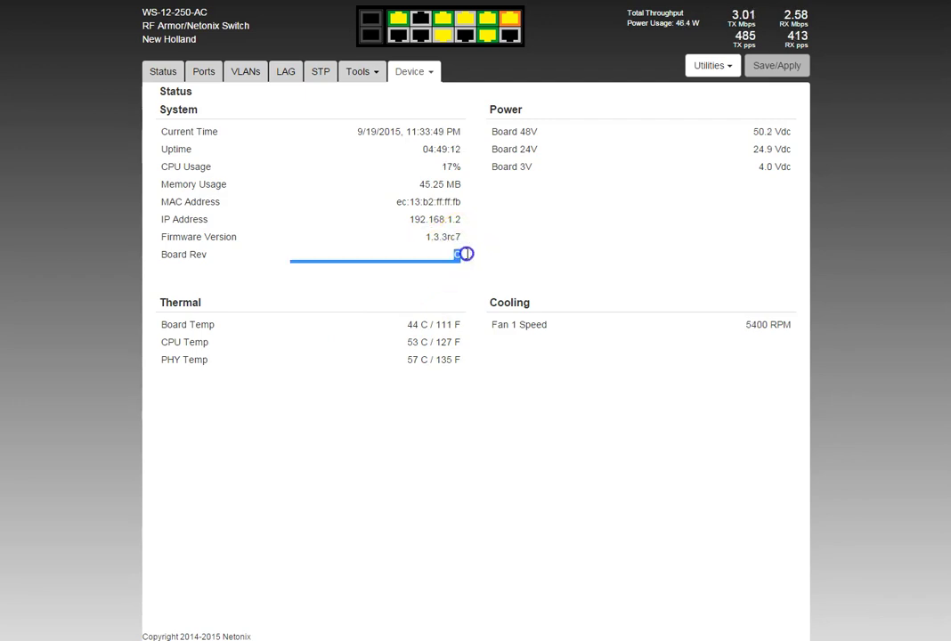
pyautogui.click(463, 259)
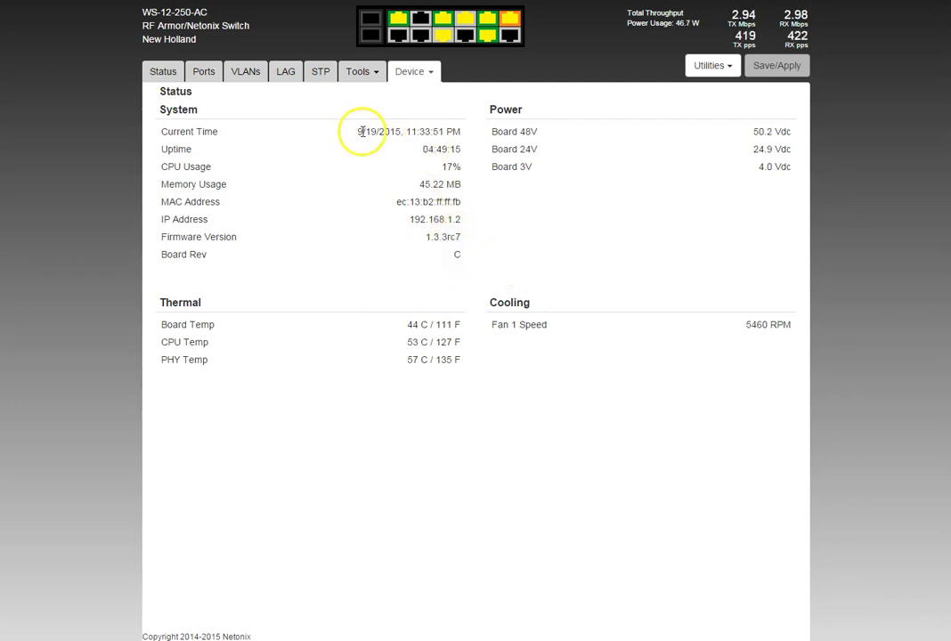
pyautogui.moveTo(361, 131); pyautogui.dragTo(442, 166)
pyautogui.click(465, 179)
pyautogui.click(471, 173)
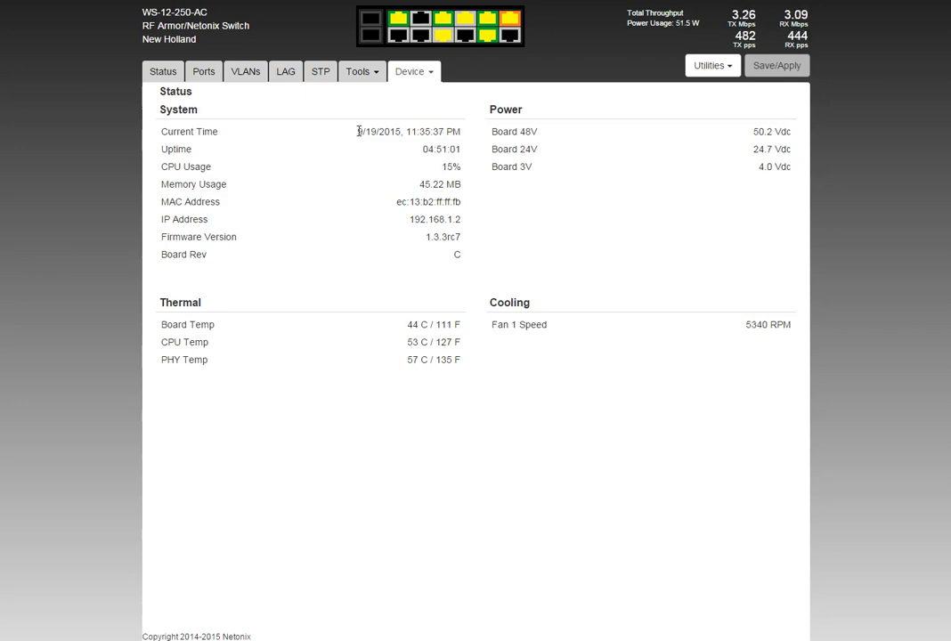
# Step: Point out the current date and Board Rev C on the WS-12-250-AC, then drop down the Device menu
pyautogui.moveTo(359, 131)
pyautogui.mouseDown()
pyautogui.moveTo(416, 166)
pyautogui.moveTo(421, 149)
pyautogui.moveTo(357, 131)
pyautogui.mouseUp()
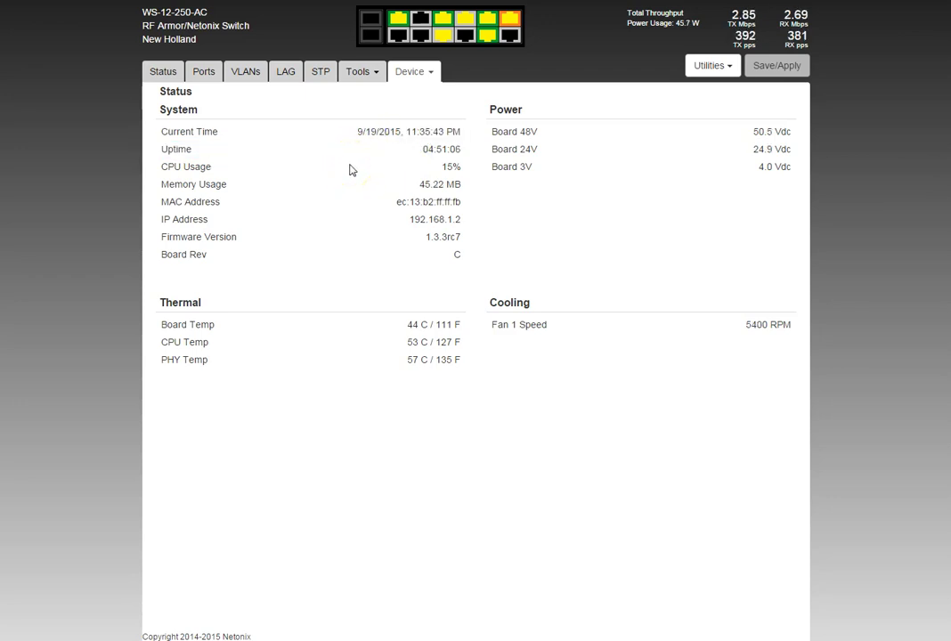
pyautogui.click(350, 174)
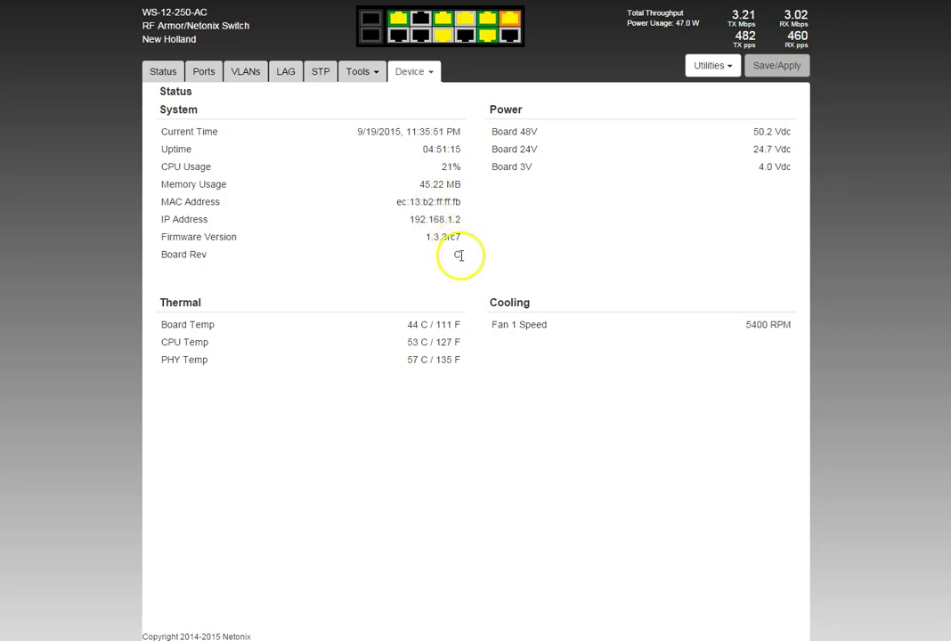
pyautogui.moveTo(458, 256); pyautogui.dragTo(442, 236)
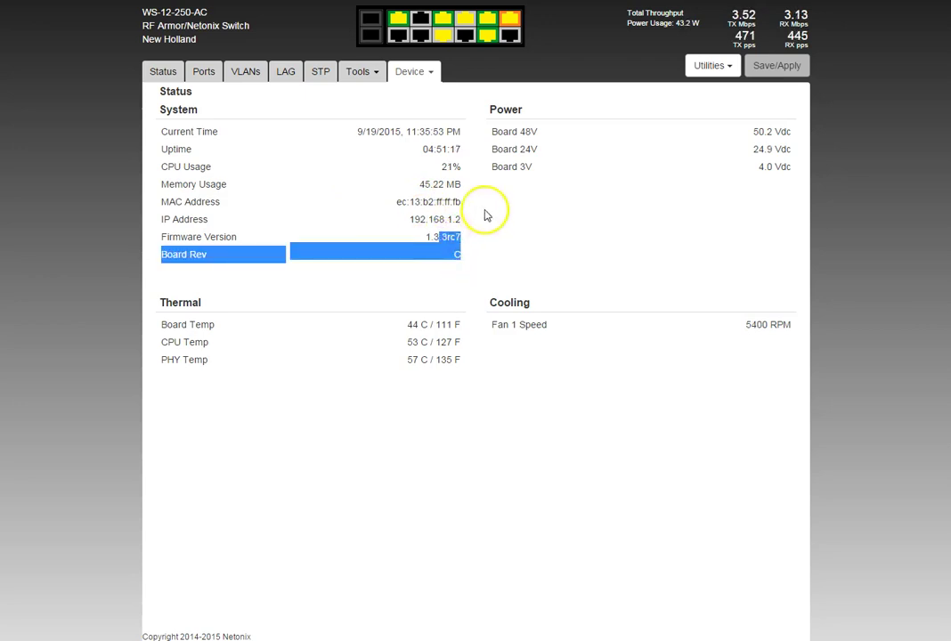
pyautogui.click(479, 211)
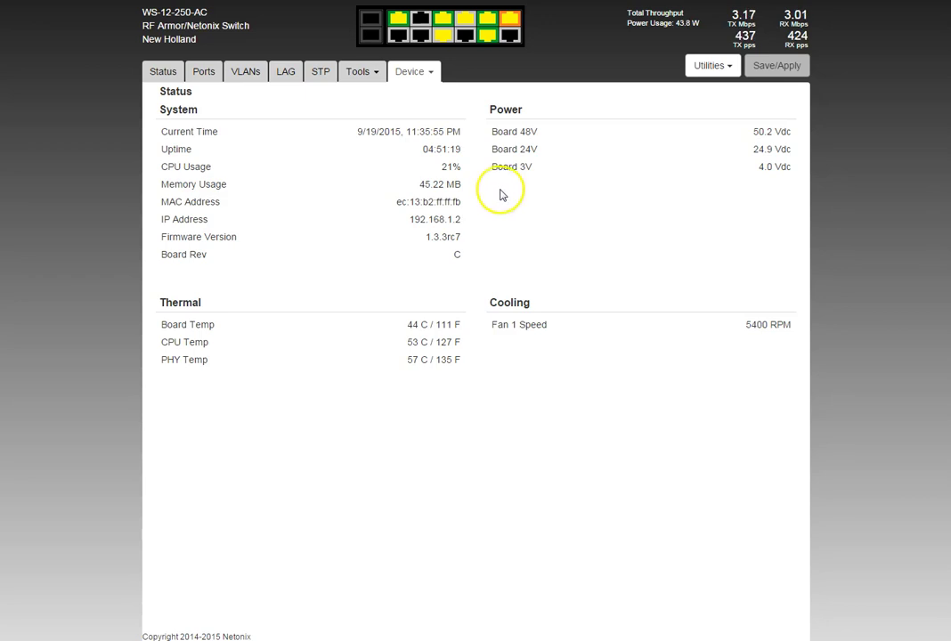
pyautogui.click(410, 72)
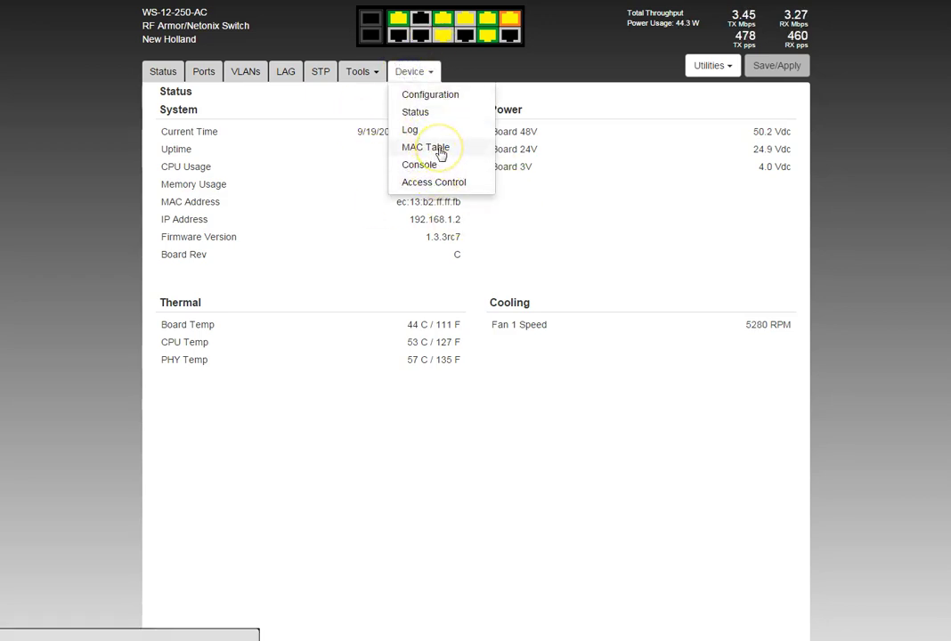
# Step: Open Device > Access Control and toggle Tarpit off and back on, keeping 5 attempts and 60-second delay
pyautogui.click(449, 182)
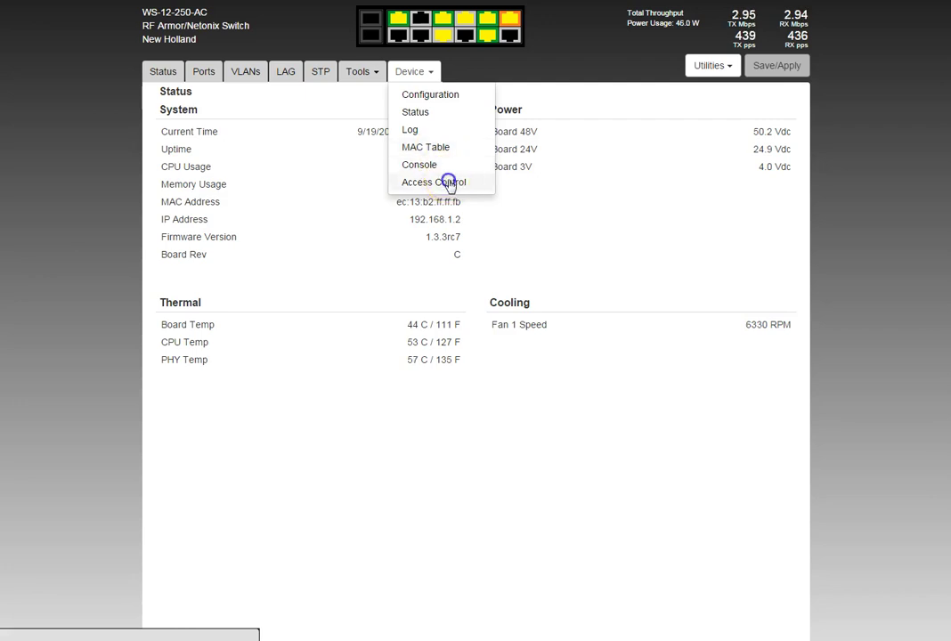
pyautogui.click(526, 315)
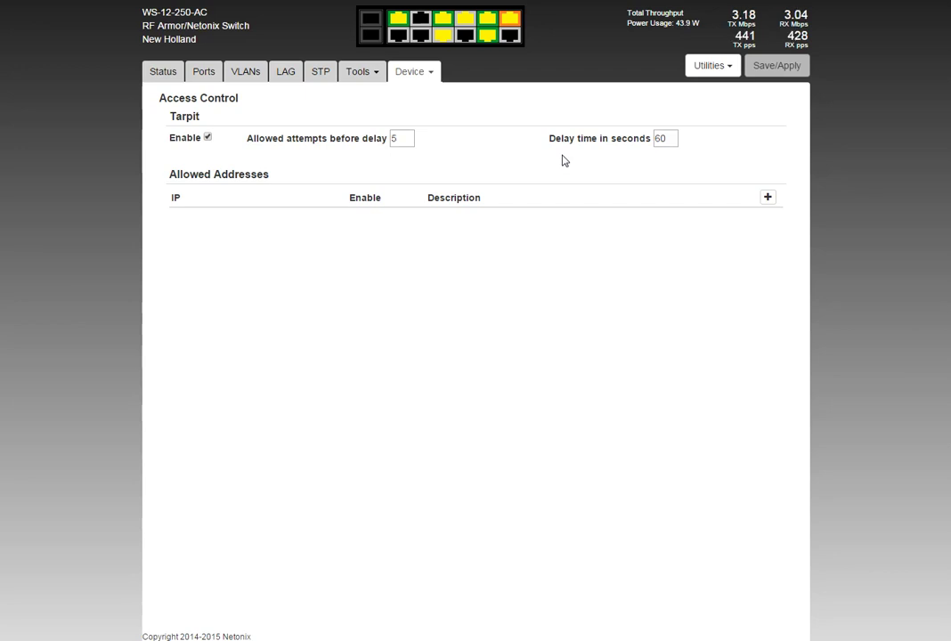
pyautogui.click(208, 138)
pyautogui.click(208, 138)
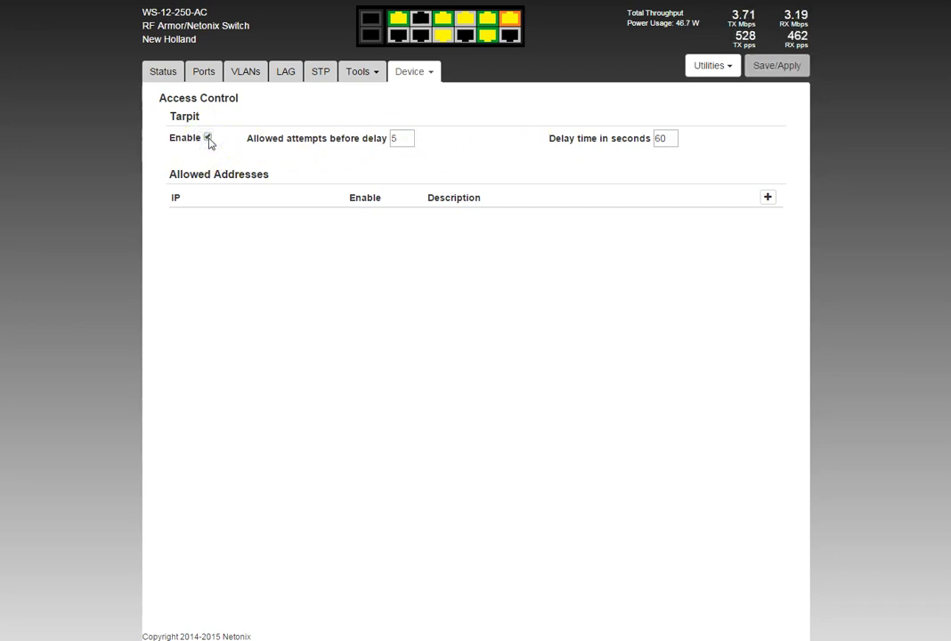
pyautogui.click(405, 138)
pyautogui.click(664, 139)
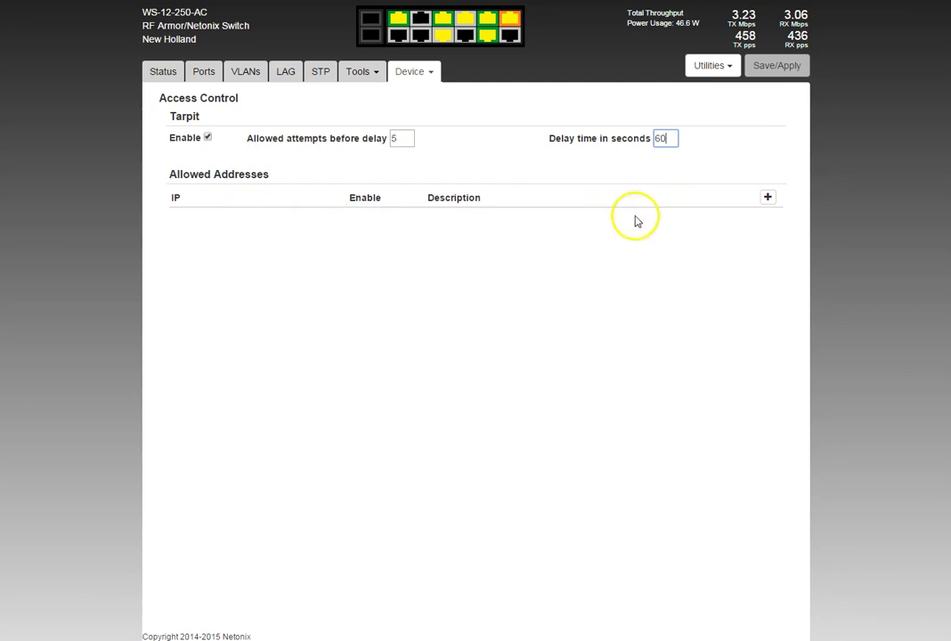
# Step: Add an empty Allowed Addresses entry, then delete it
pyautogui.click(767, 198)
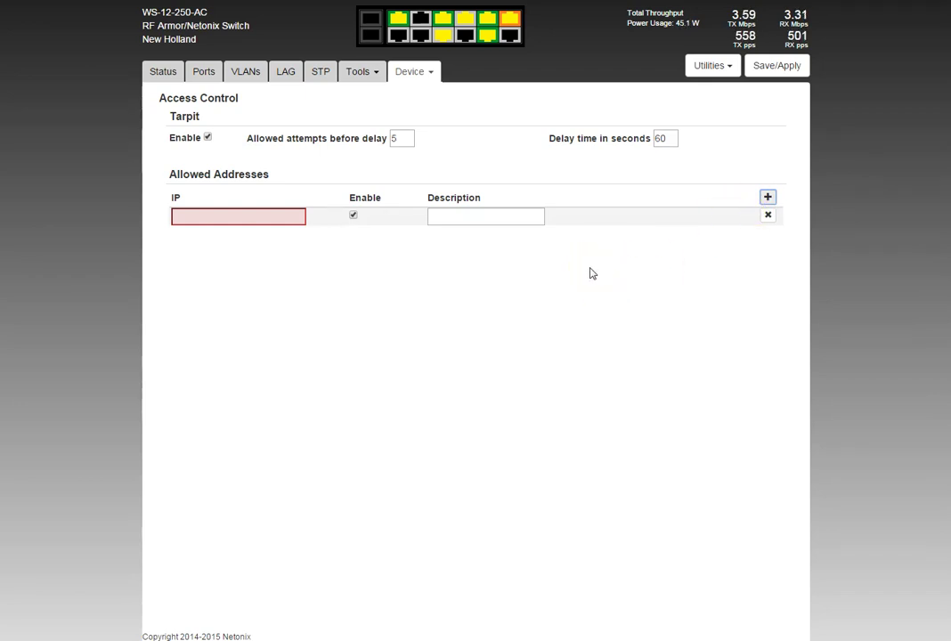
pyautogui.click(226, 217)
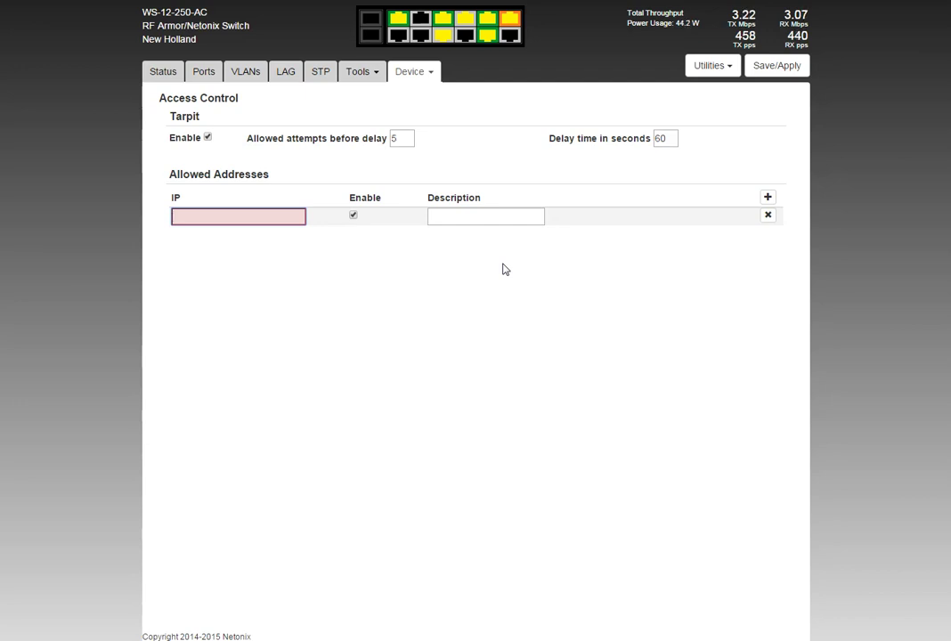
pyautogui.click(767, 216)
# Step: Open Device > Console, list its commands with ?, and start the shell with cmd
pyautogui.click(408, 74)
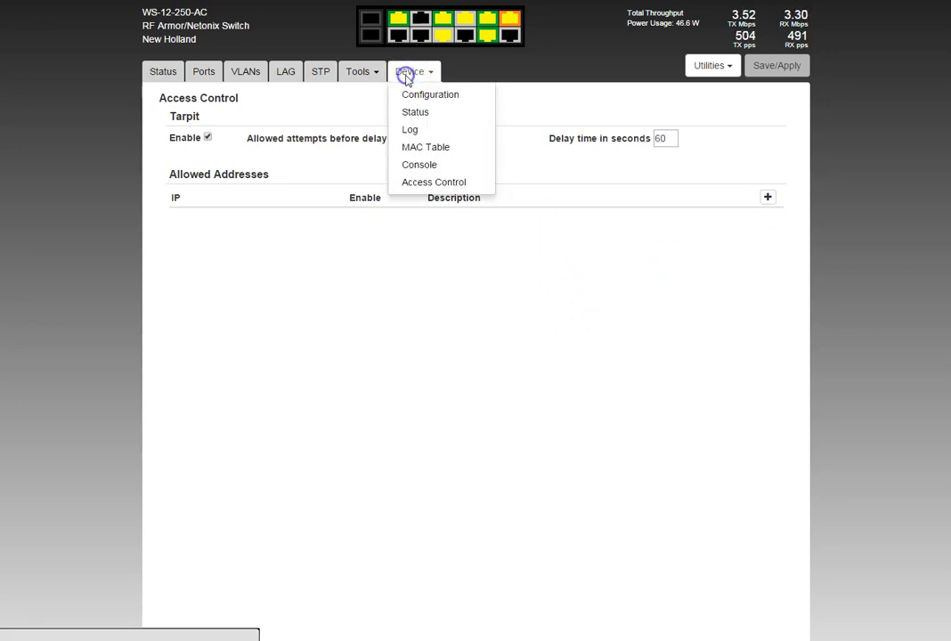
pyautogui.click(428, 168)
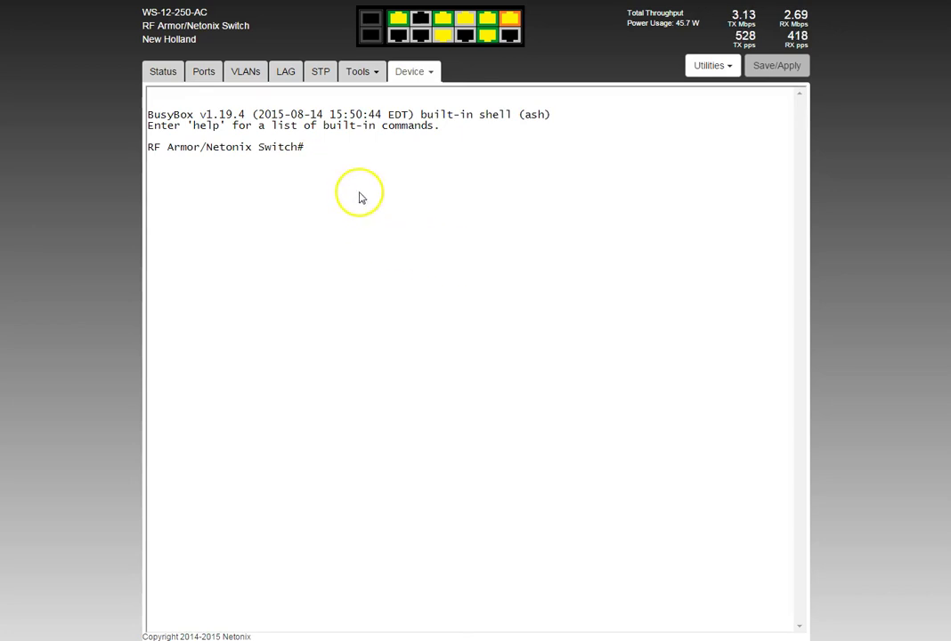
pyautogui.press('?')
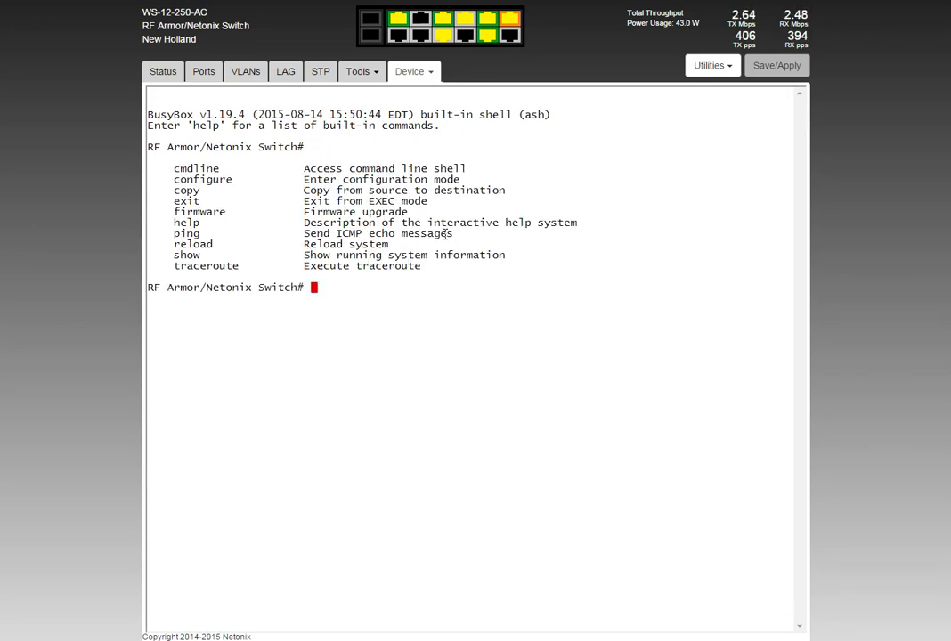
pyautogui.write('cmd')
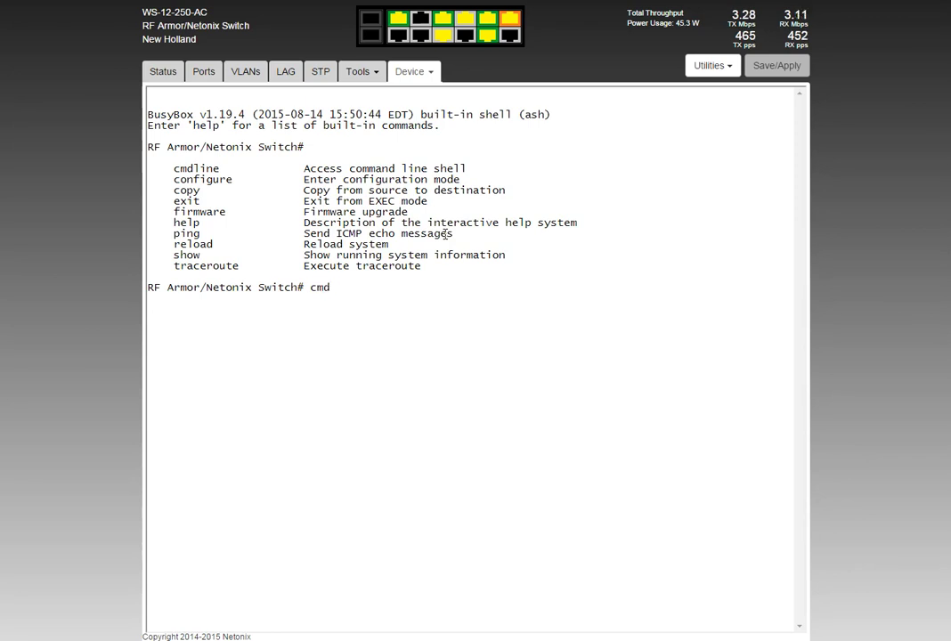
pyautogui.press('Return')
# Step: Run ls to list the /www files, then exit the BusyBox shell and the console session
pyautogui.write('ls')
pyautogui.press('Return')
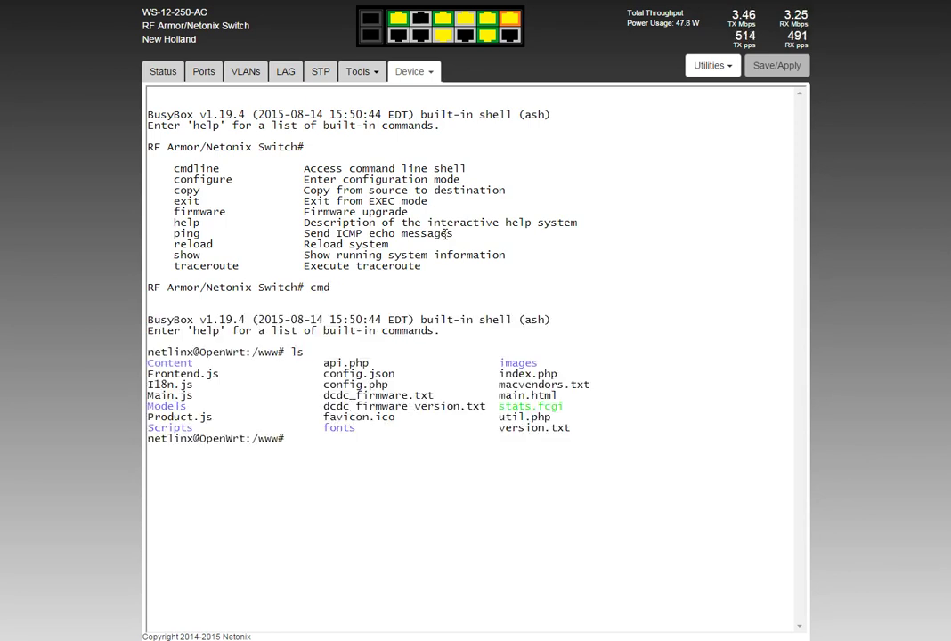
pyautogui.write('exit')
pyautogui.press('Return')
pyautogui.write('exit')
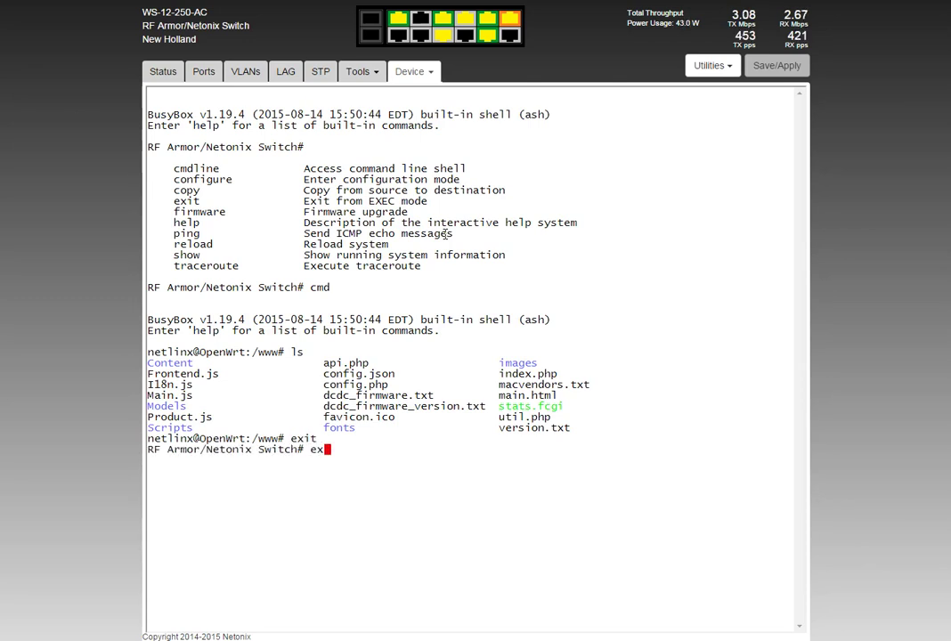
pyautogui.press('Return')
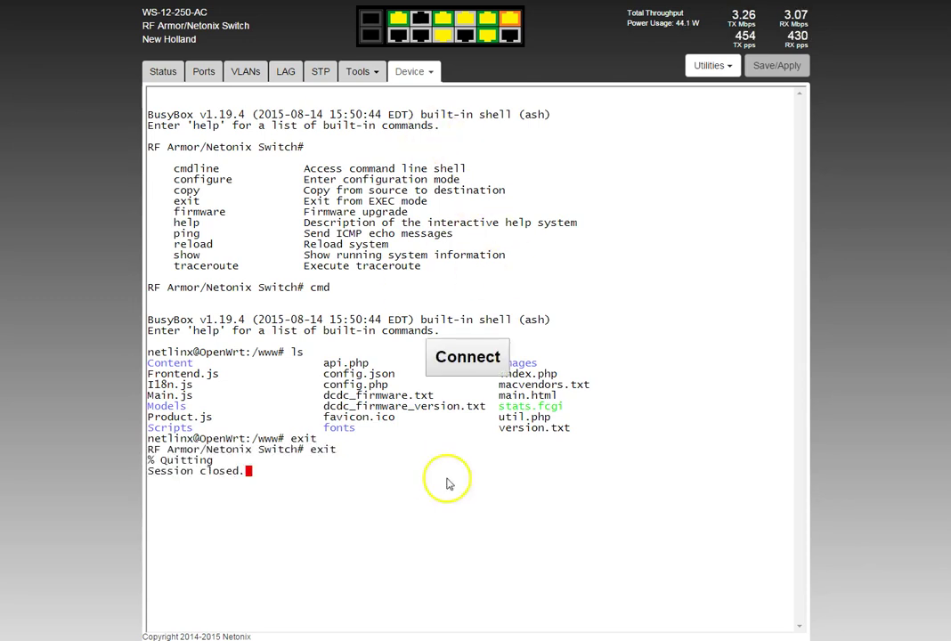
# Step: View the Device > MAC Table, then return to the WS-12-250-DC's Device Status page
pyautogui.click(407, 75)
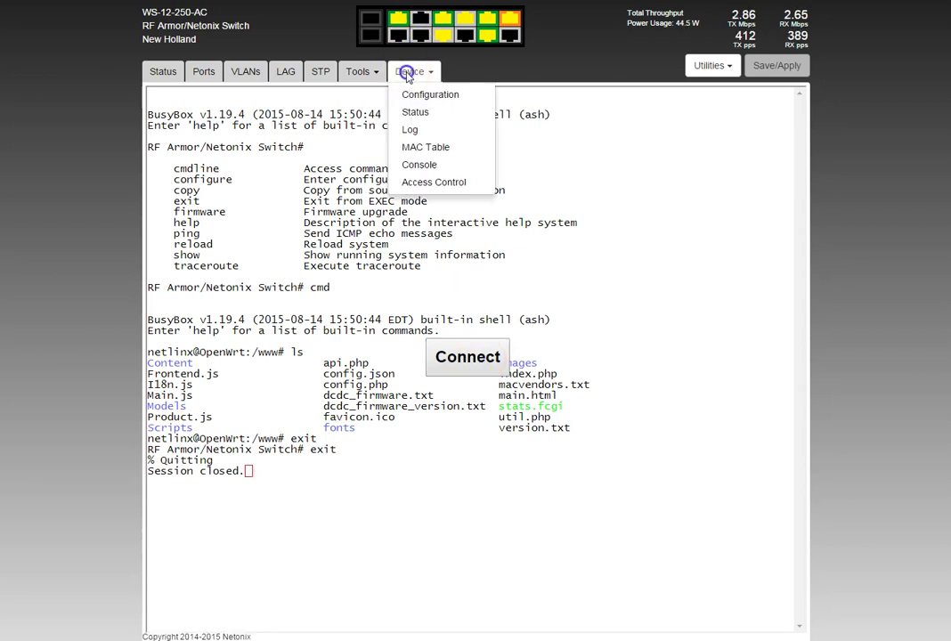
pyautogui.click(430, 148)
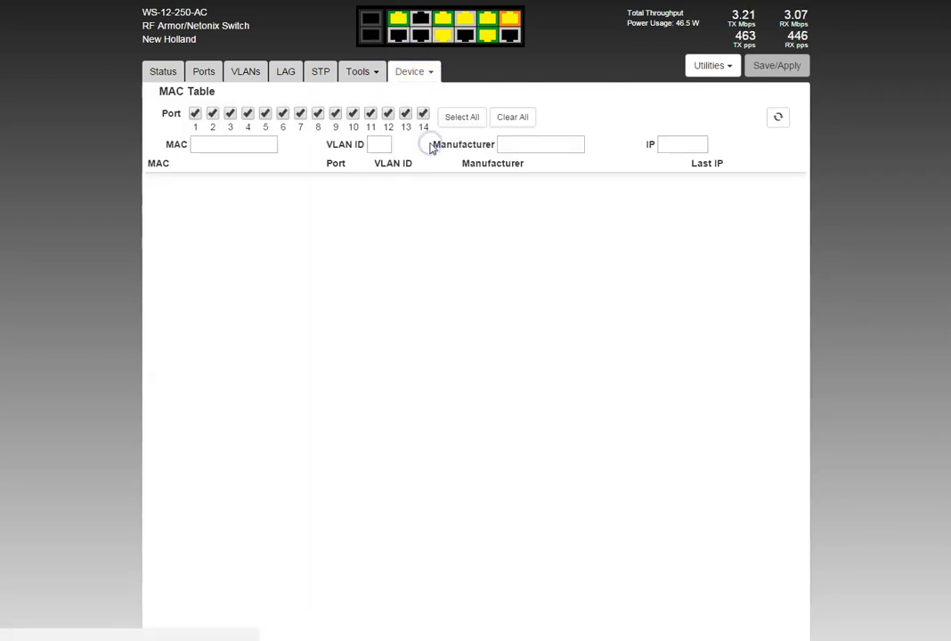
pyautogui.click(410, 73)
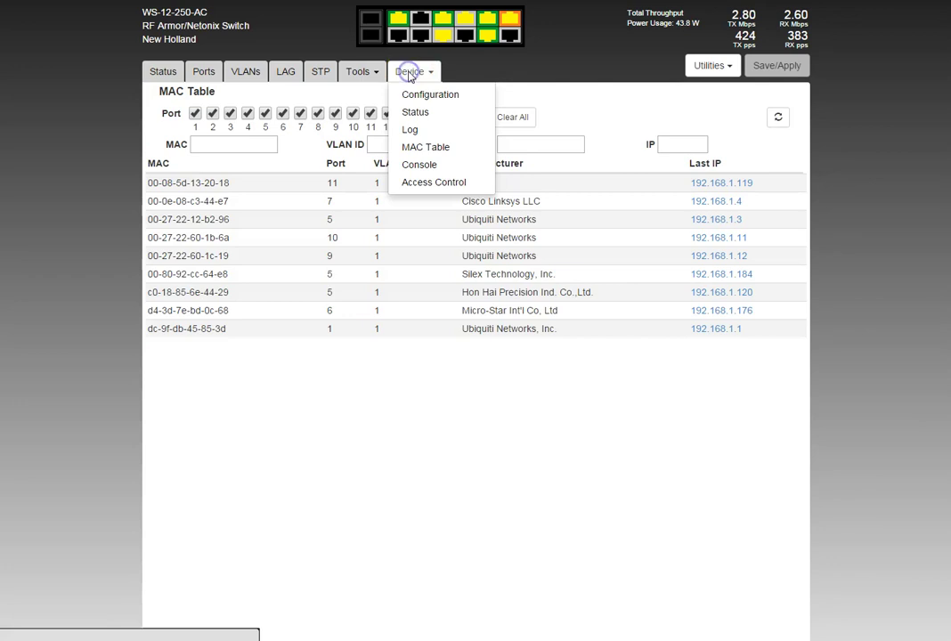
pyautogui.click(415, 114)
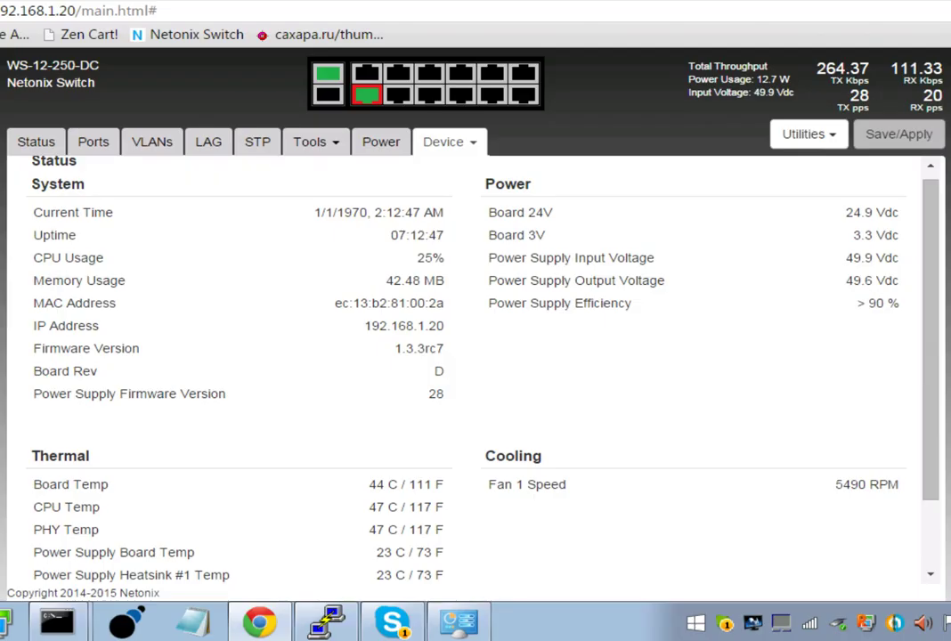
pyautogui.scroll(-2, 558, 322)
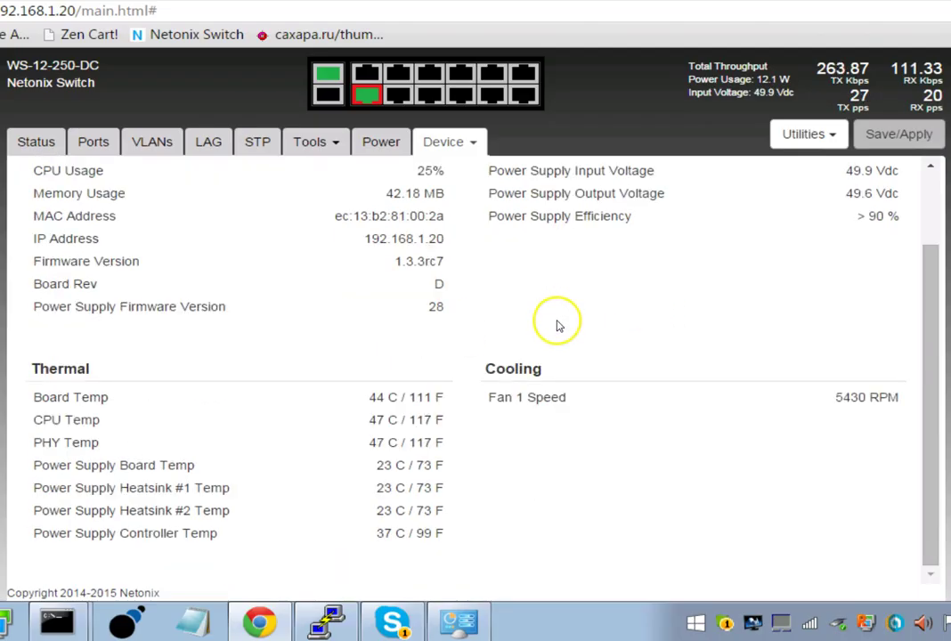
pyautogui.scroll(2, 487, 401)
pyautogui.scroll(-2, 489, 403)
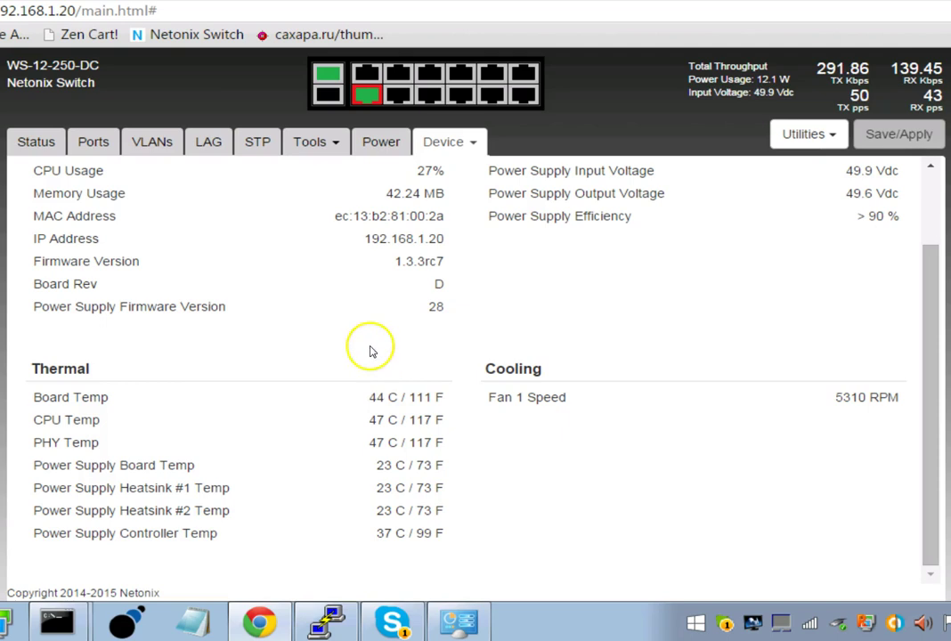
# Step: Browse the Status, Ports, VLANs, LAG and STP tabs, then open the PoE Power page from Tools
pyautogui.click(28, 144)
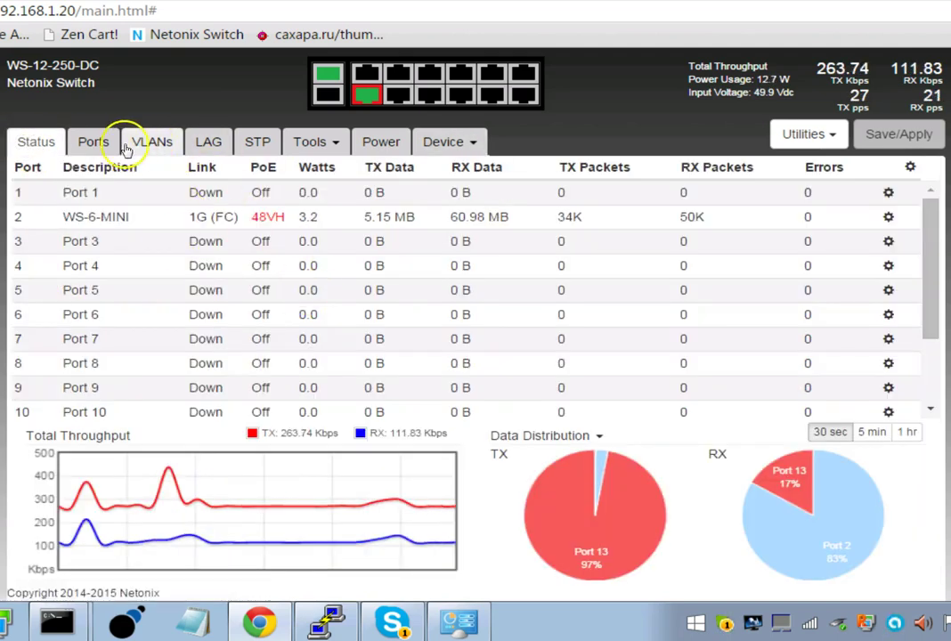
pyautogui.click(89, 142)
pyautogui.click(140, 145)
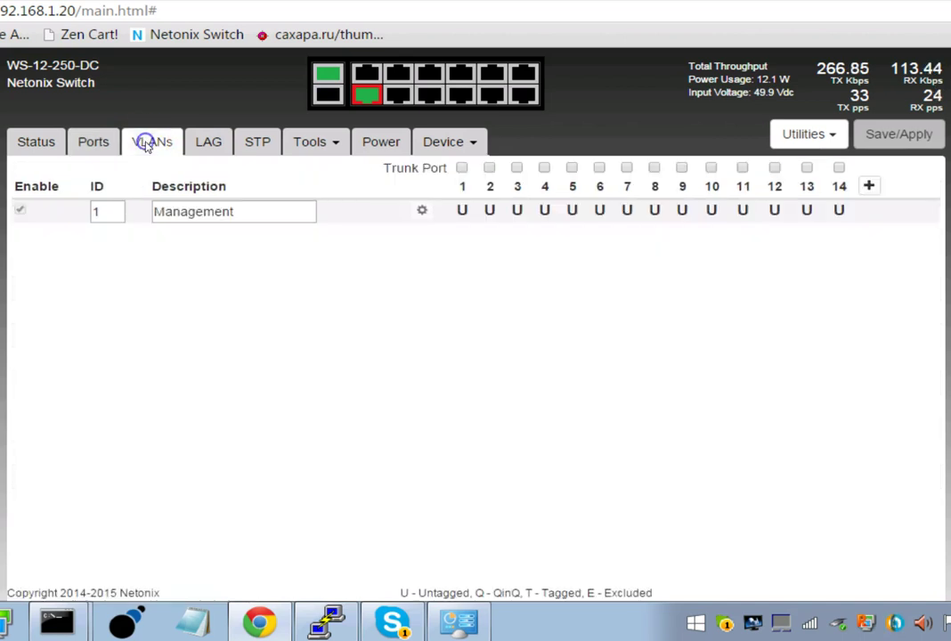
pyautogui.click(206, 143)
pyautogui.click(256, 143)
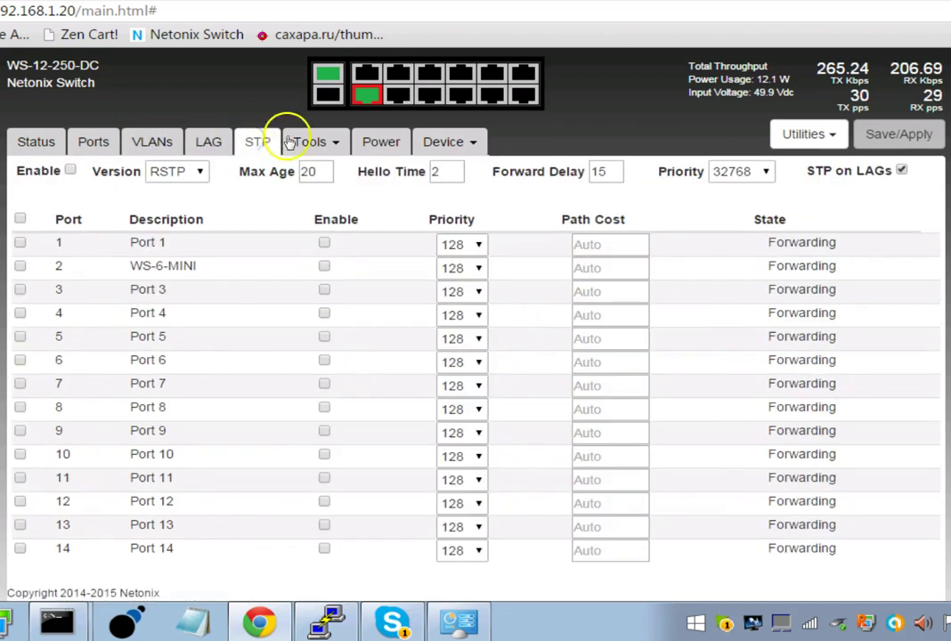
pyautogui.click(296, 142)
pyautogui.click(374, 145)
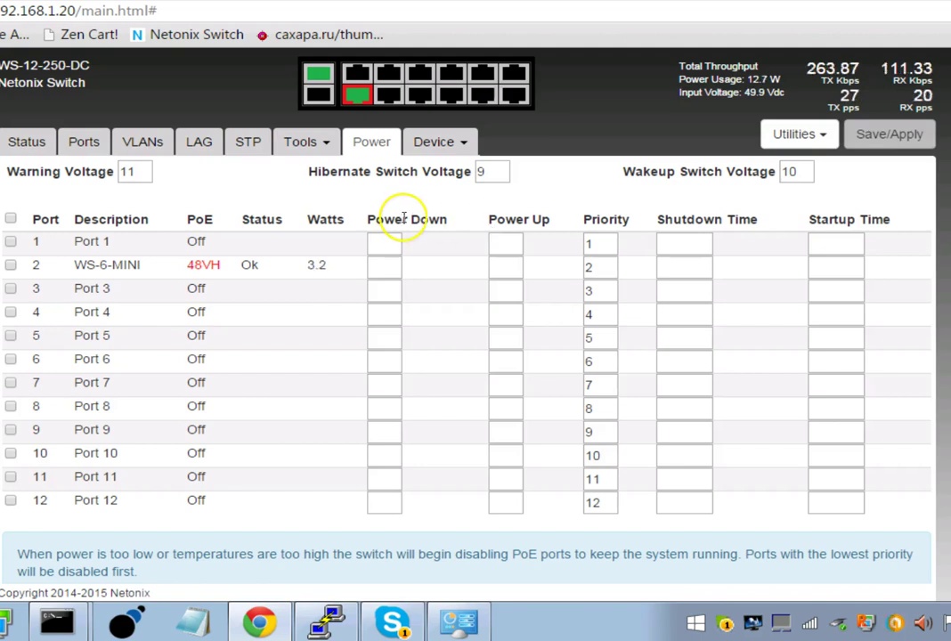
# Step: Set Warning Voltage to 21, Hibernate Switch Voltage to 20 and Wakeup Switch Voltage to 21
pyautogui.click(133, 169)
pyautogui.doubleClick(123, 170)
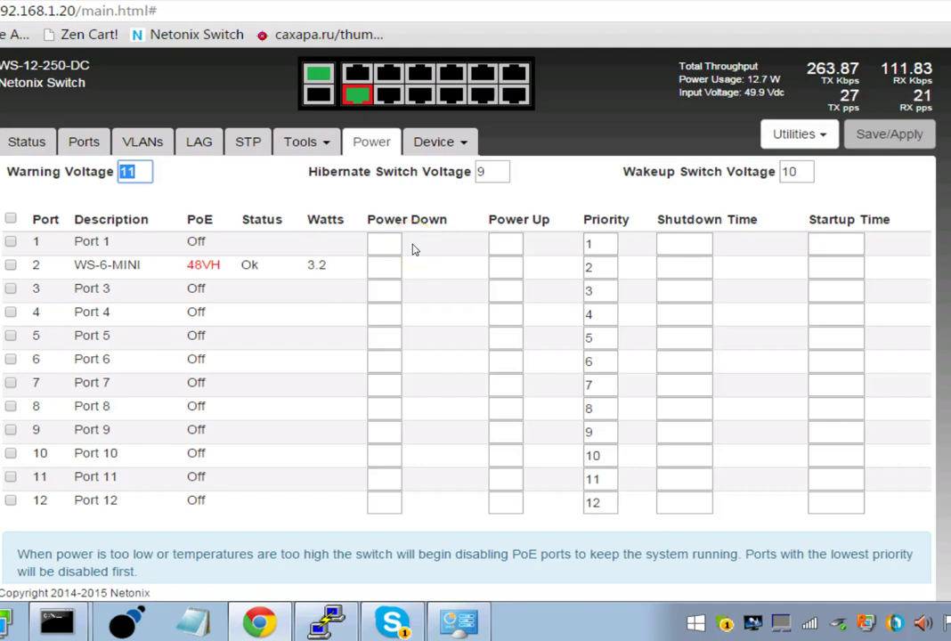
pyautogui.write('21')
pyautogui.click(551, 255)
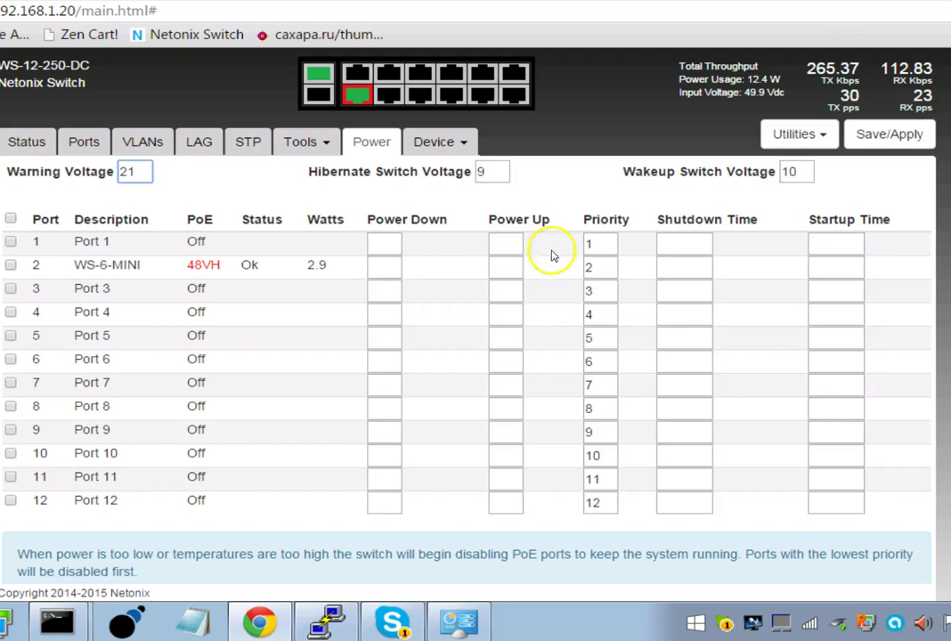
pyautogui.doubleClick(495, 172)
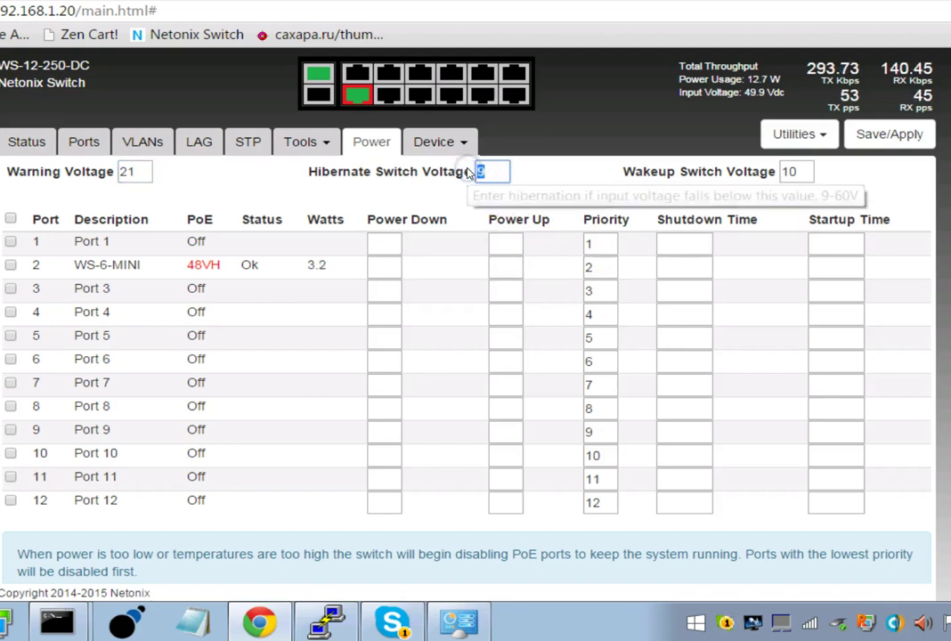
pyautogui.write('20')
pyautogui.click(795, 170)
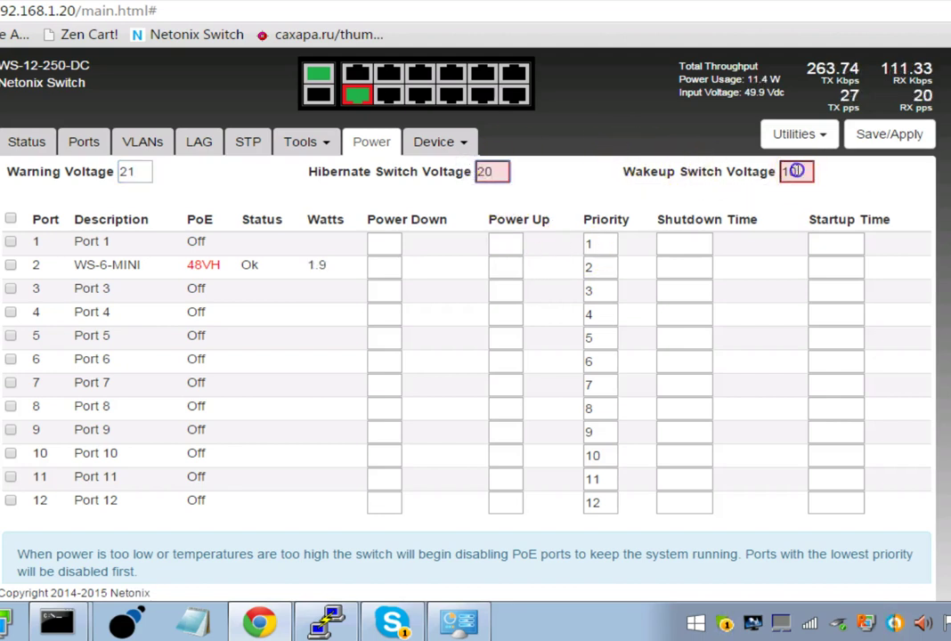
pyautogui.doubleClick(795, 170)
pyautogui.write('21')
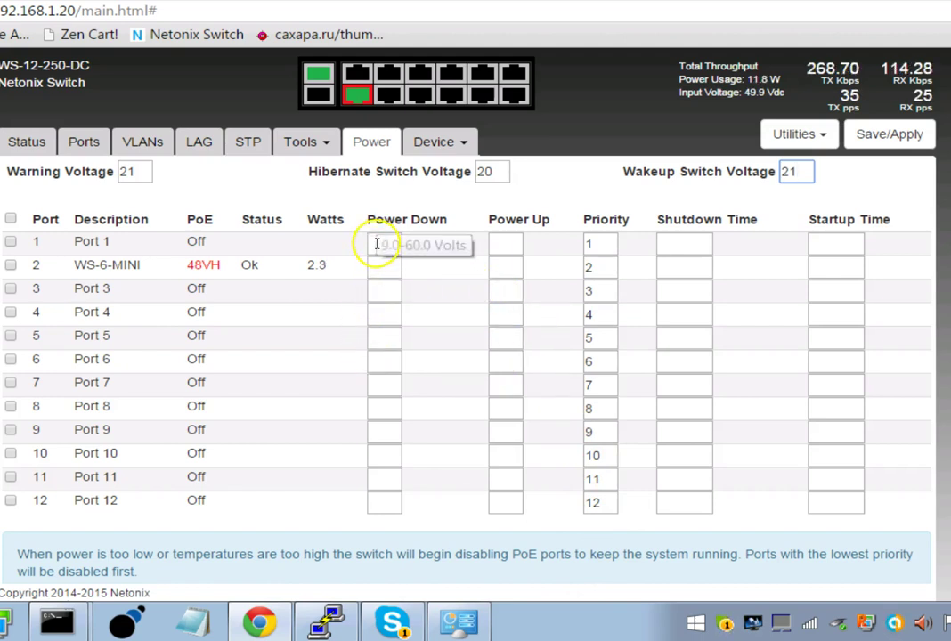
pyautogui.click(383, 243)
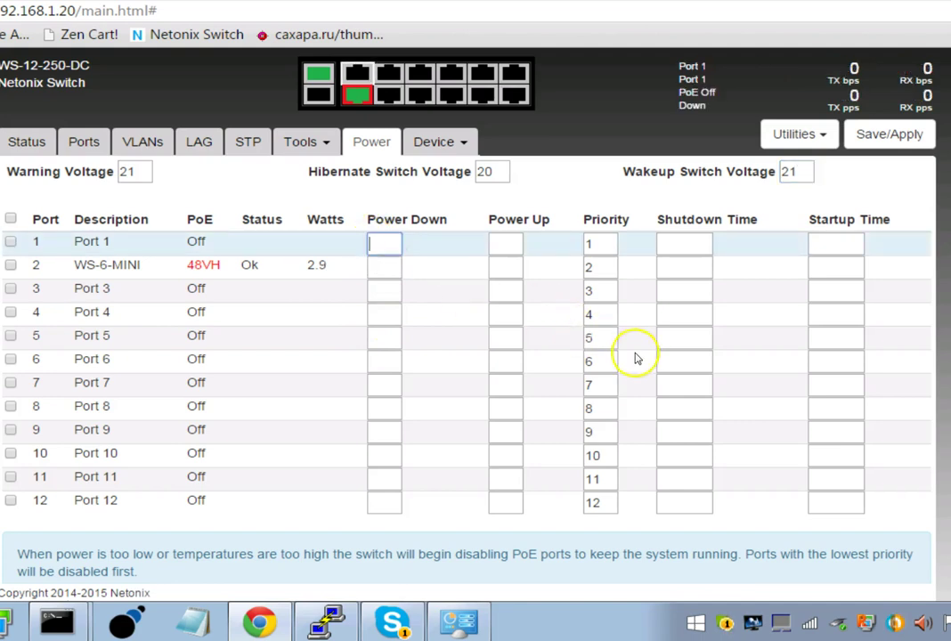
# Step: Describe port 1 as 'AF24 Back haul' with 48VH (1.5A) PoE
pyautogui.click(85, 140)
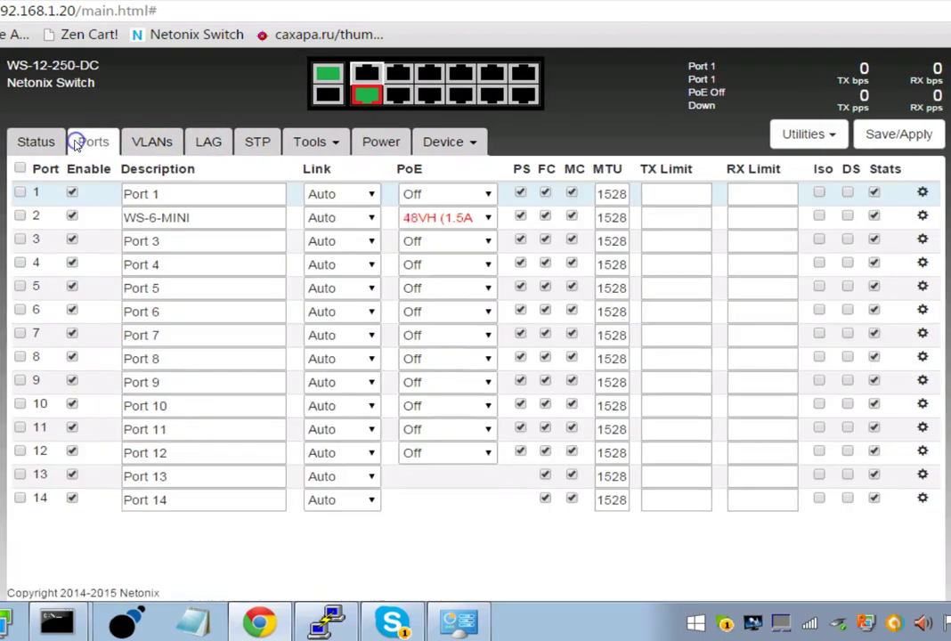
pyautogui.moveTo(174, 193); pyautogui.dragTo(39, 192)
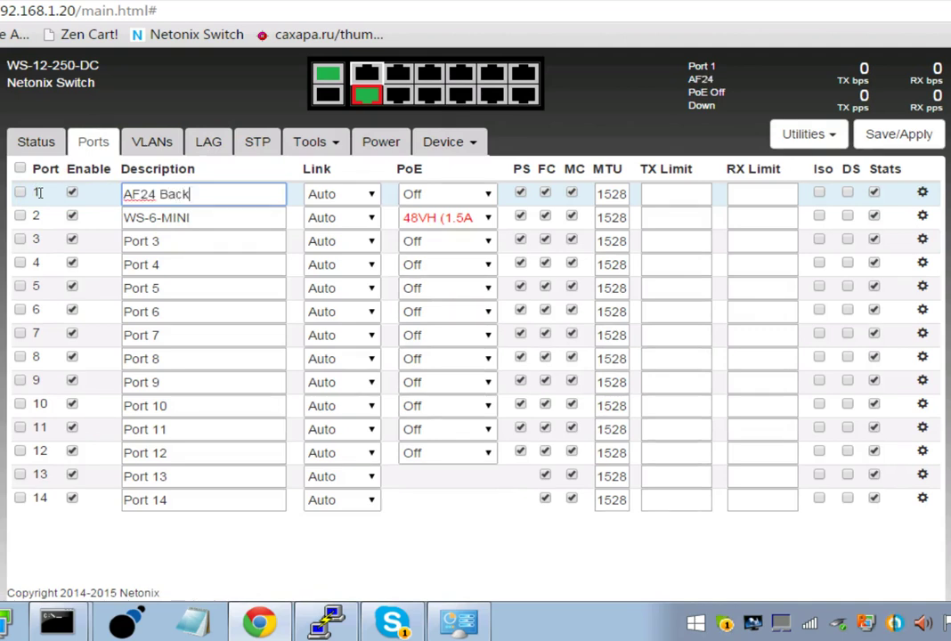
pyautogui.write('AF24 Back haul')
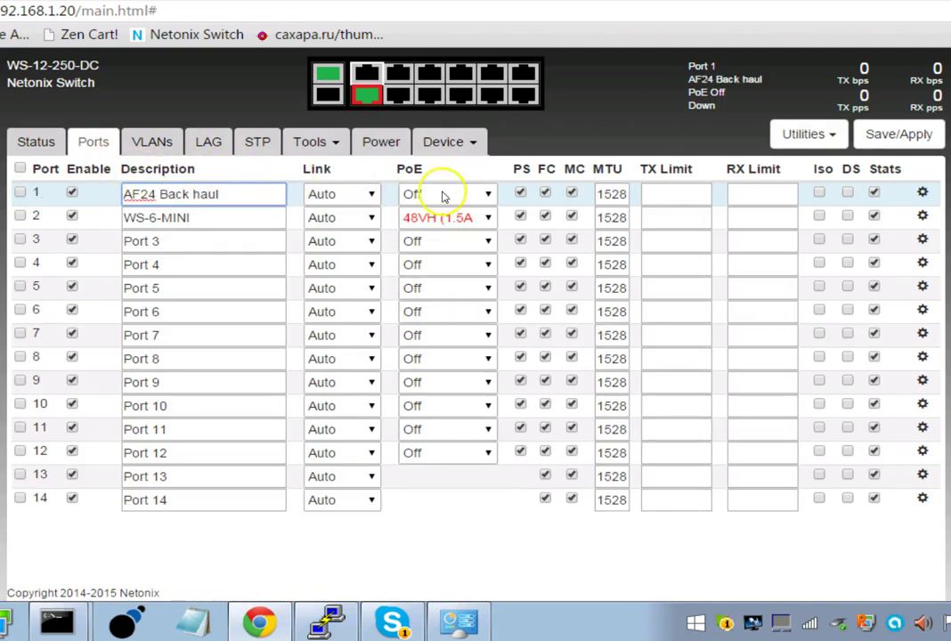
pyautogui.click(464, 194)
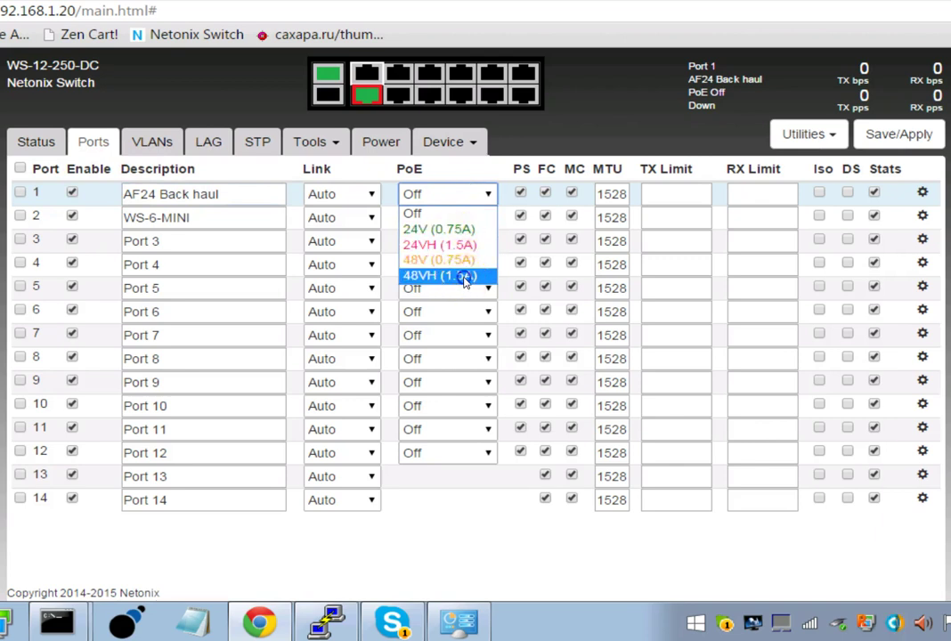
pyautogui.click(461, 276)
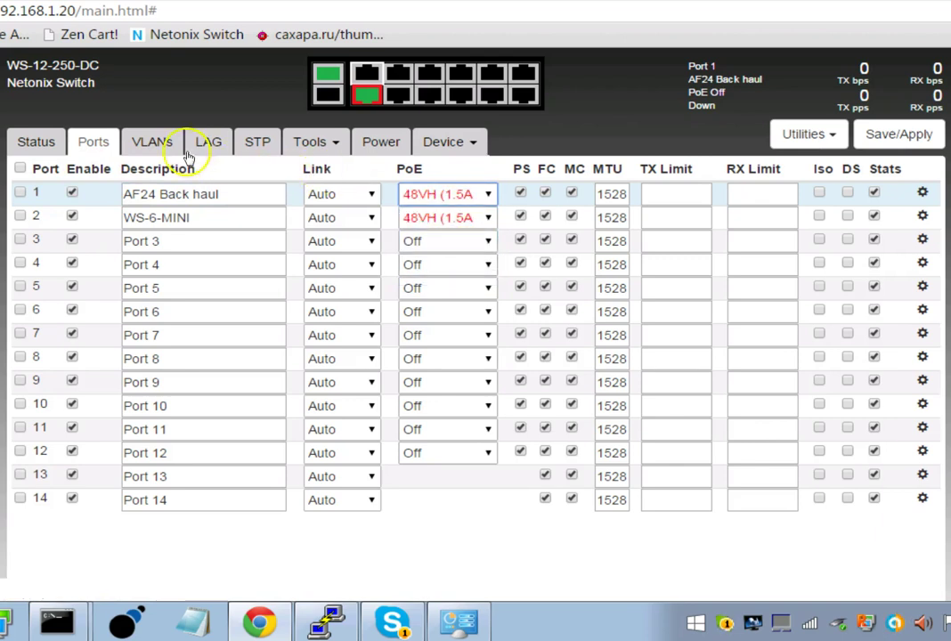
# Step: Describe port 3 as 'Backup Link m5' with 24V (0.75A) PoE and save/apply the ports
pyautogui.moveTo(167, 240); pyautogui.dragTo(79, 243)
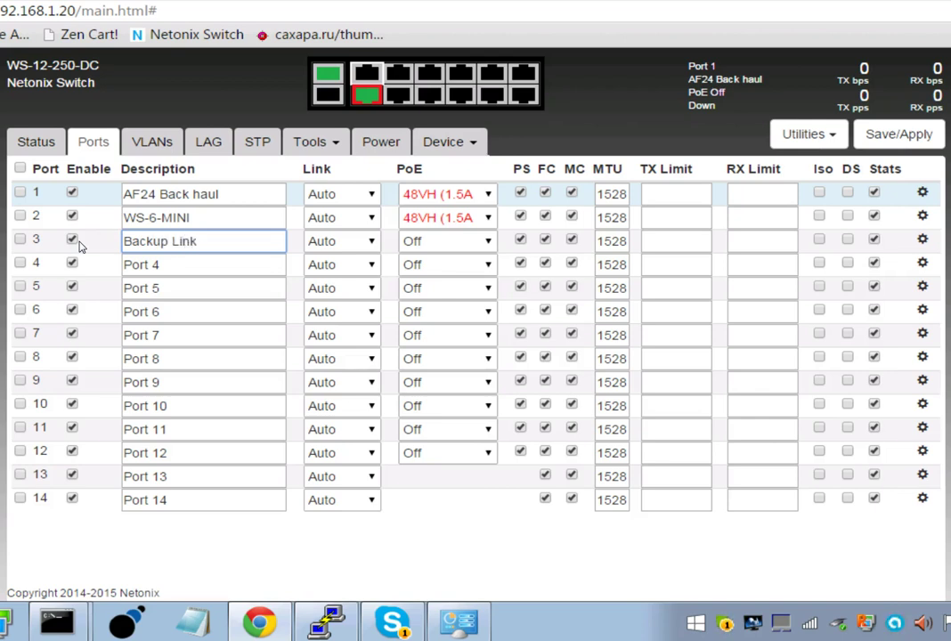
pyautogui.click(445, 244)
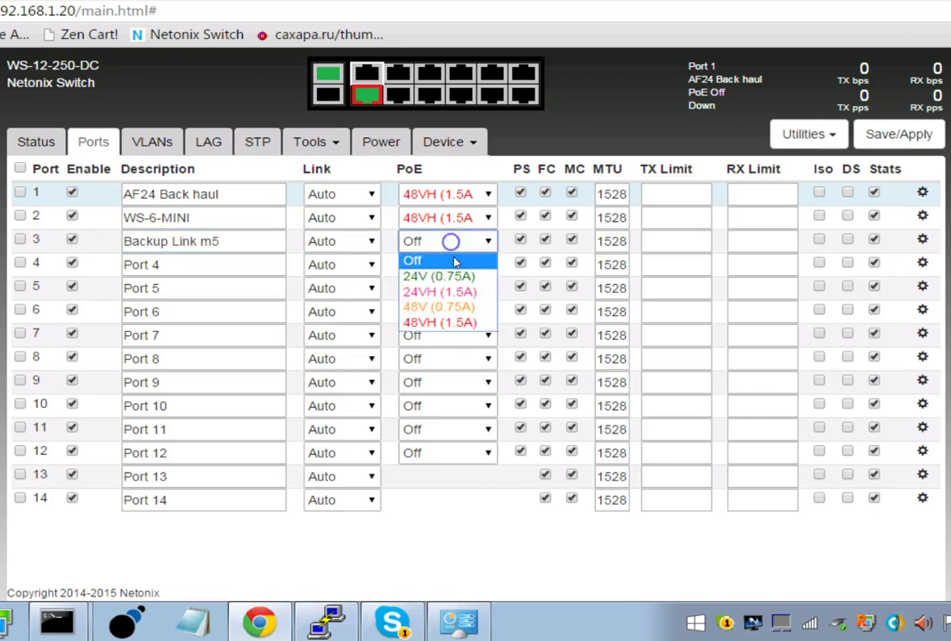
pyautogui.click(451, 276)
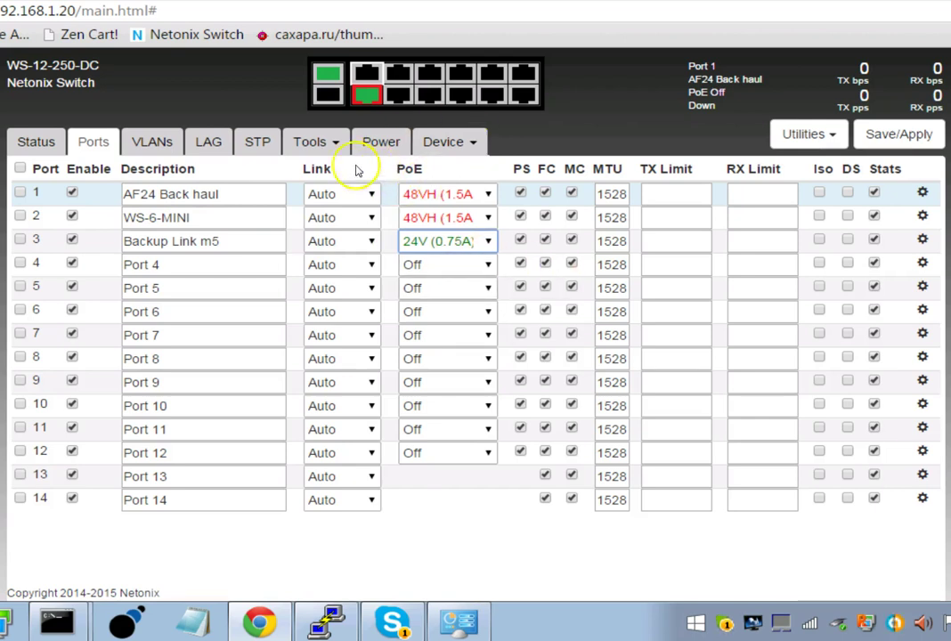
pyautogui.click(926, 134)
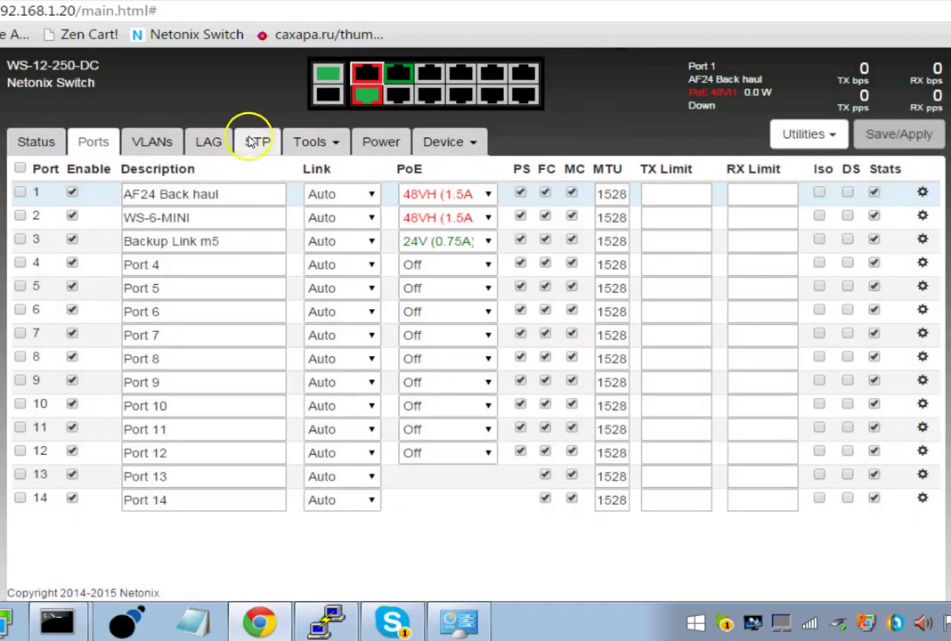
# Step: Set PoE priorities: port 3 to 1, port 1 to 3, port 2 to 12, port 12 to 2
pyautogui.click(378, 142)
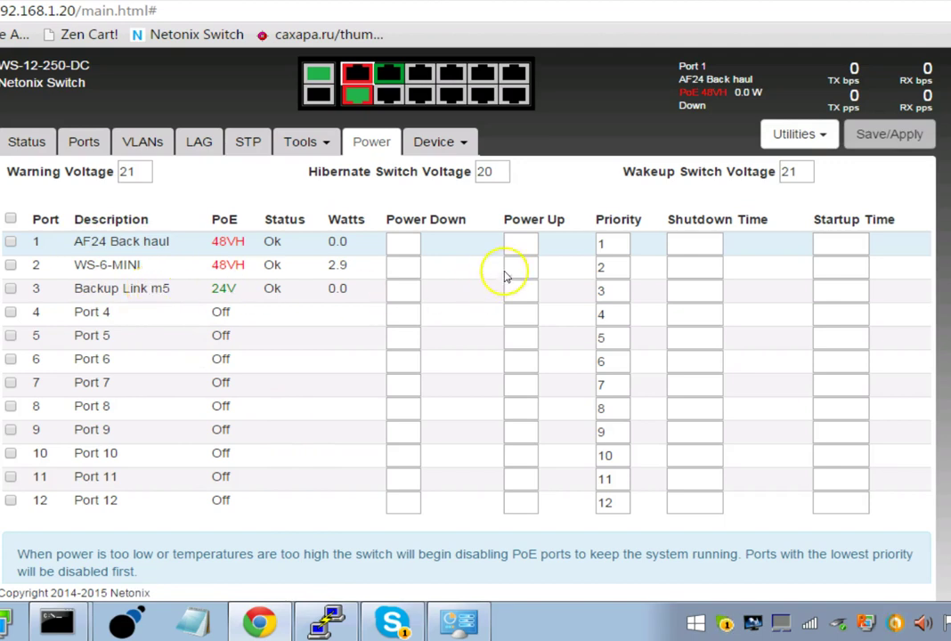
pyautogui.click(626, 243)
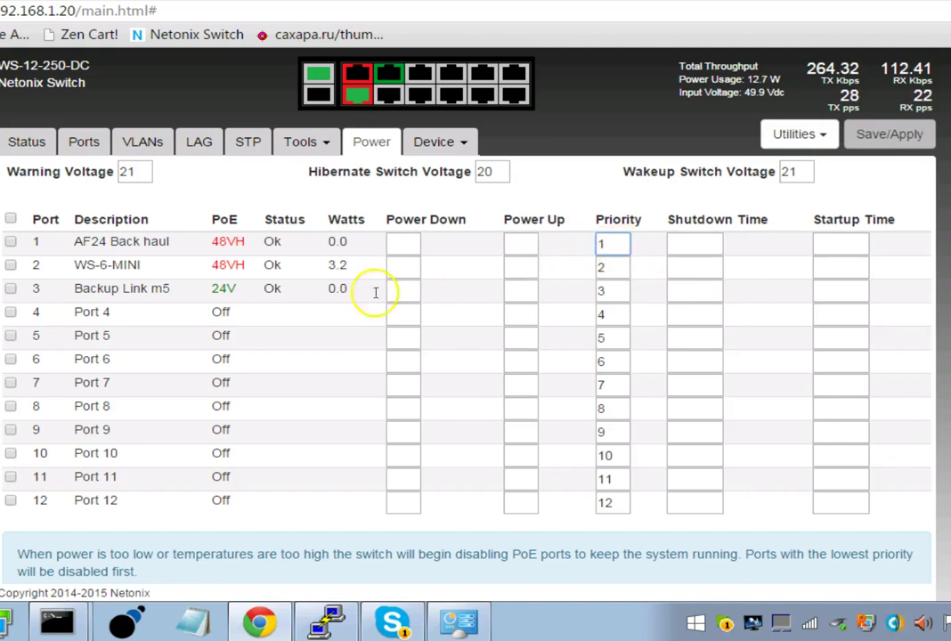
pyautogui.doubleClick(605, 290)
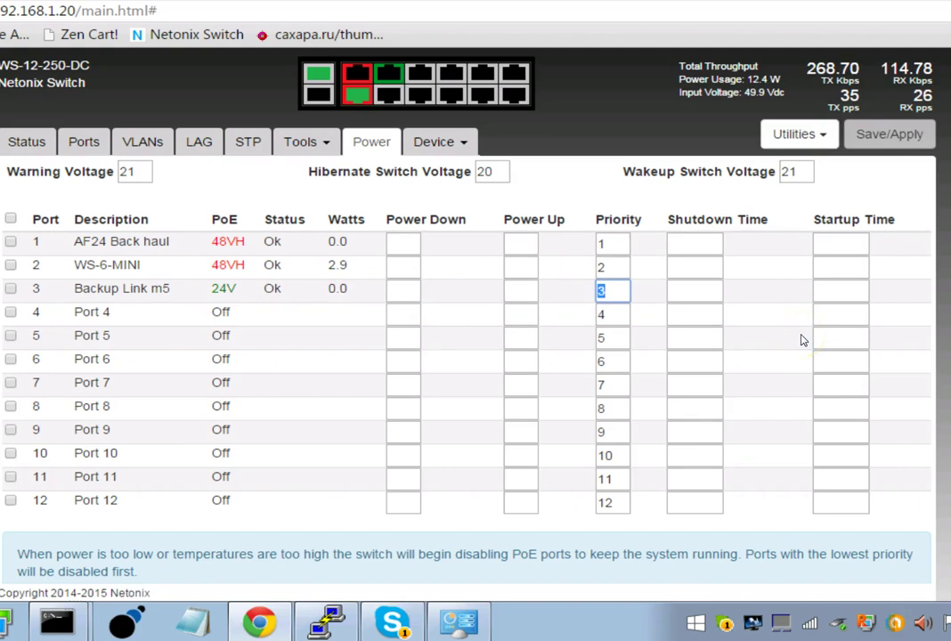
pyautogui.write('1')
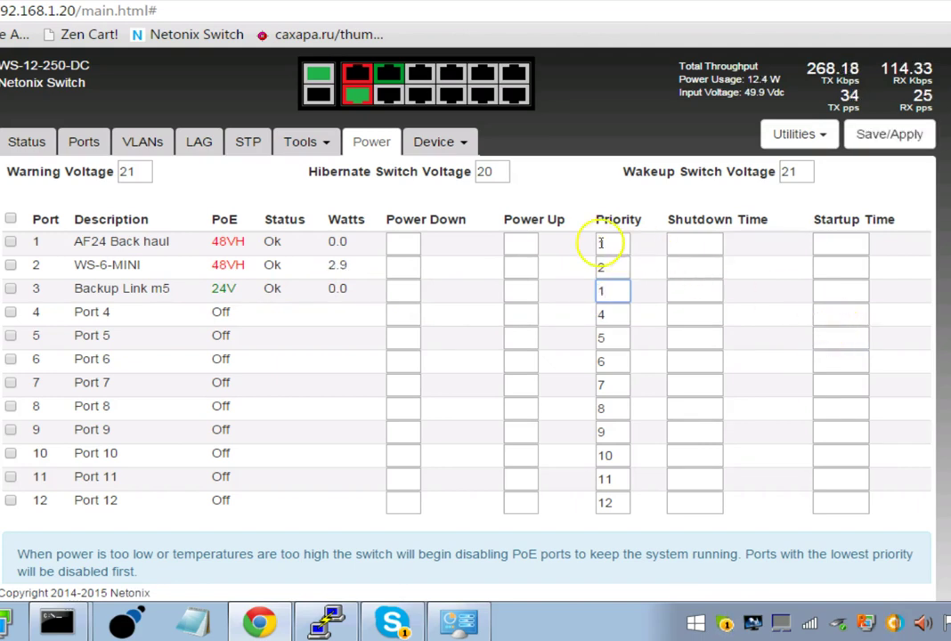
pyautogui.click(606, 243)
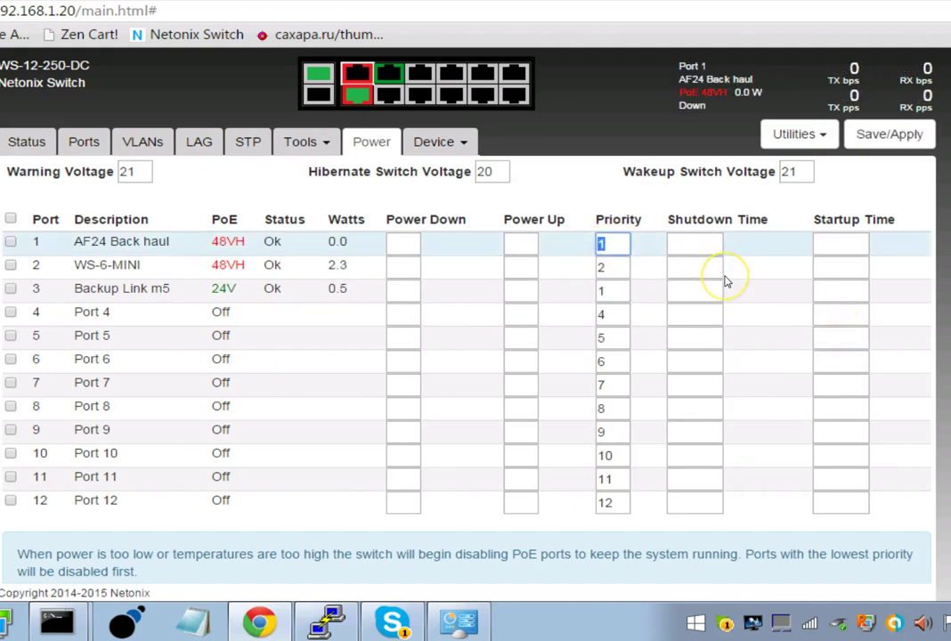
pyautogui.click(604, 301)
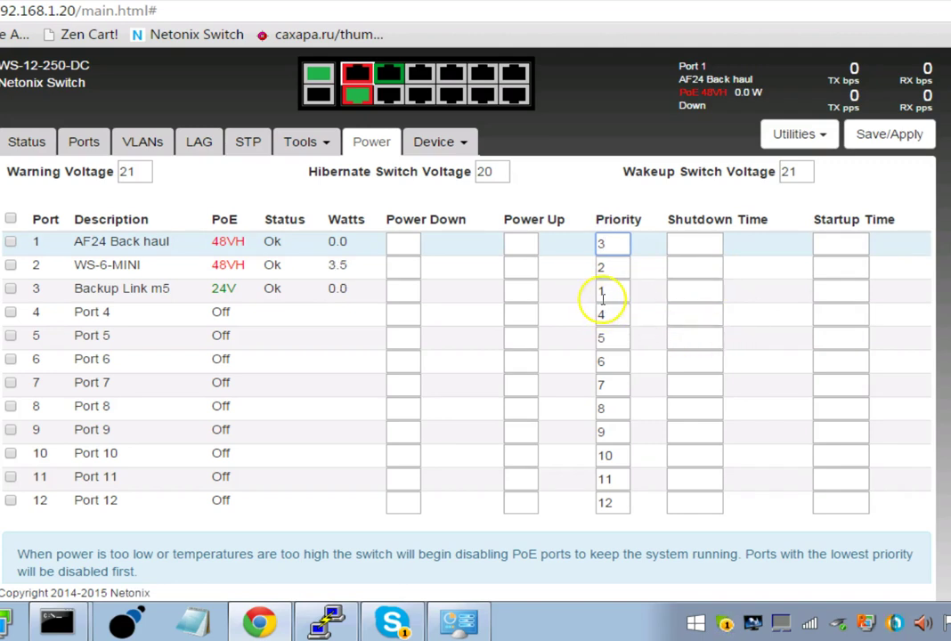
pyautogui.click(599, 268)
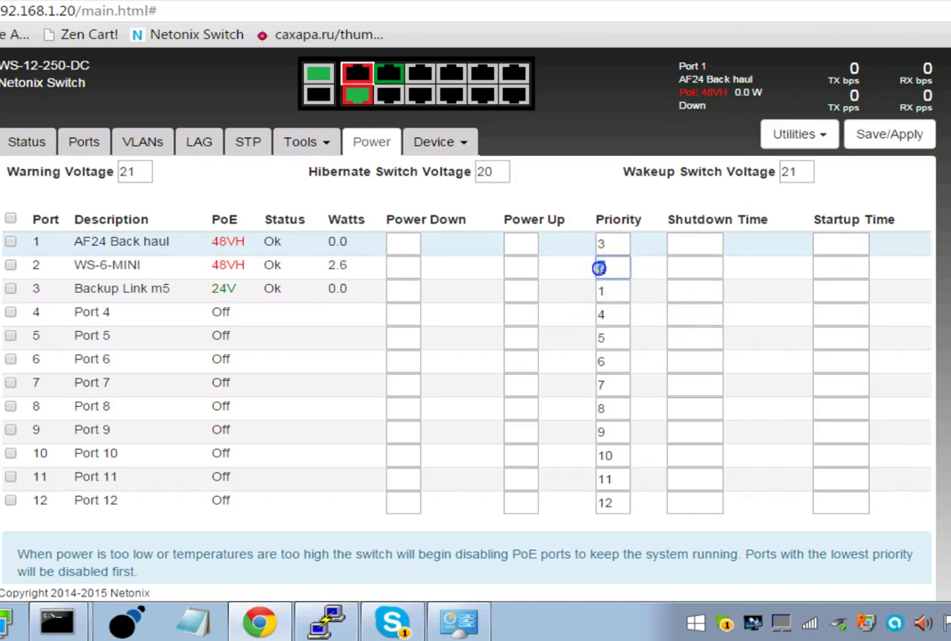
pyautogui.write('12')
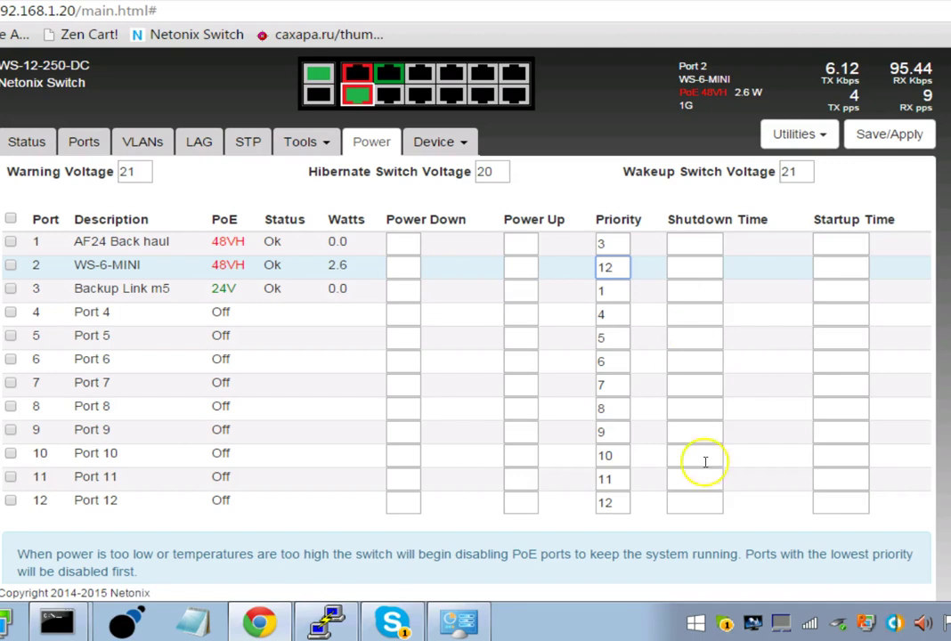
pyautogui.click(611, 503)
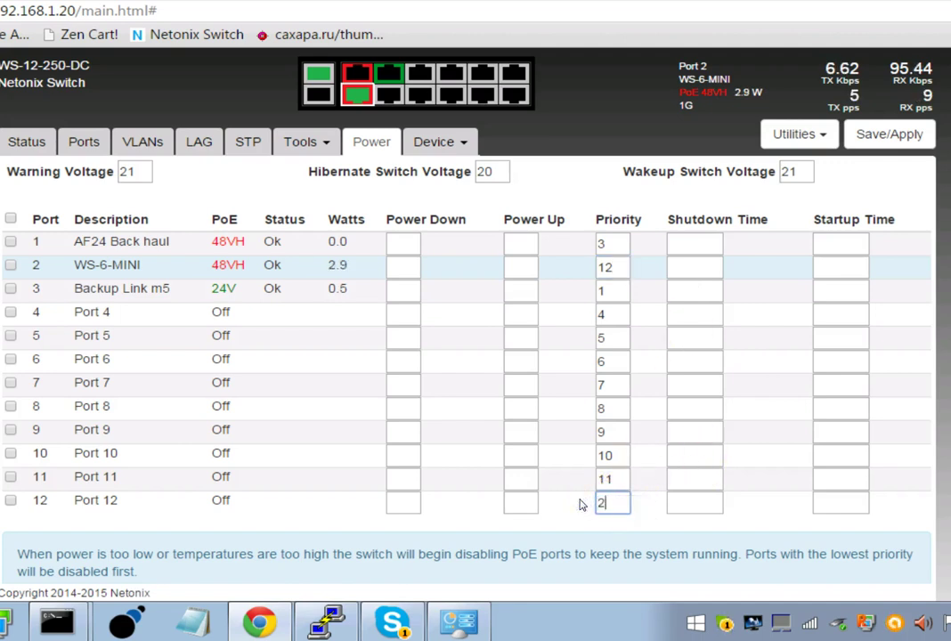
pyautogui.click(574, 516)
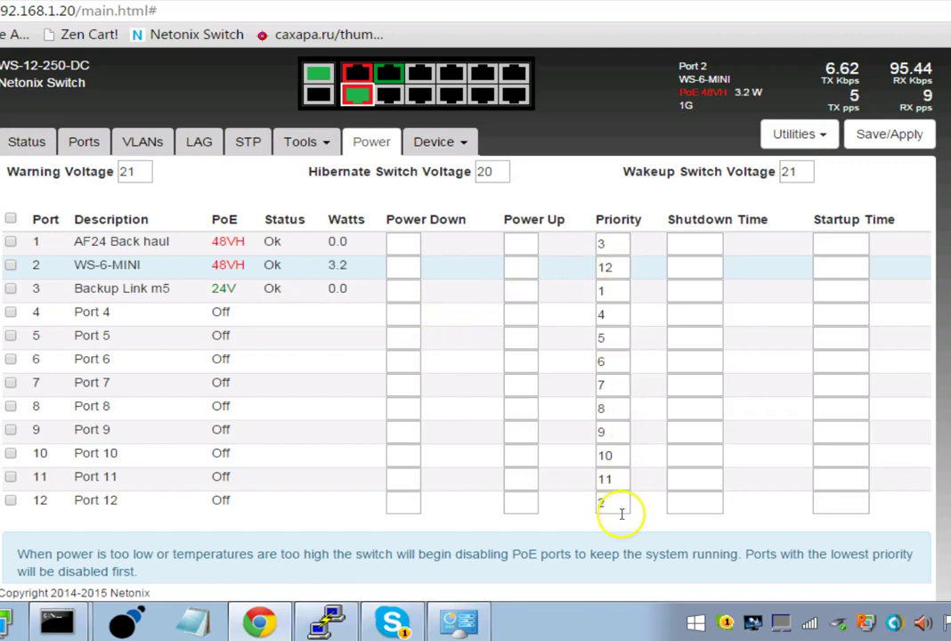
# Step: Give AF24 Back haul a power-down voltage of 22 and power-up voltage of 23
pyautogui.click(402, 245)
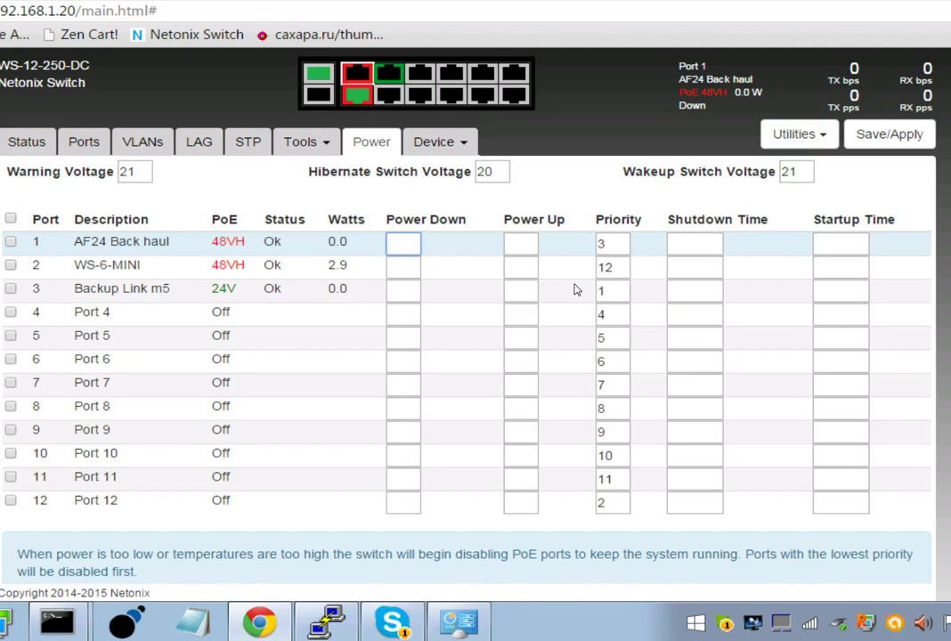
pyautogui.write('22')
pyautogui.click(519, 242)
pyautogui.write('23')
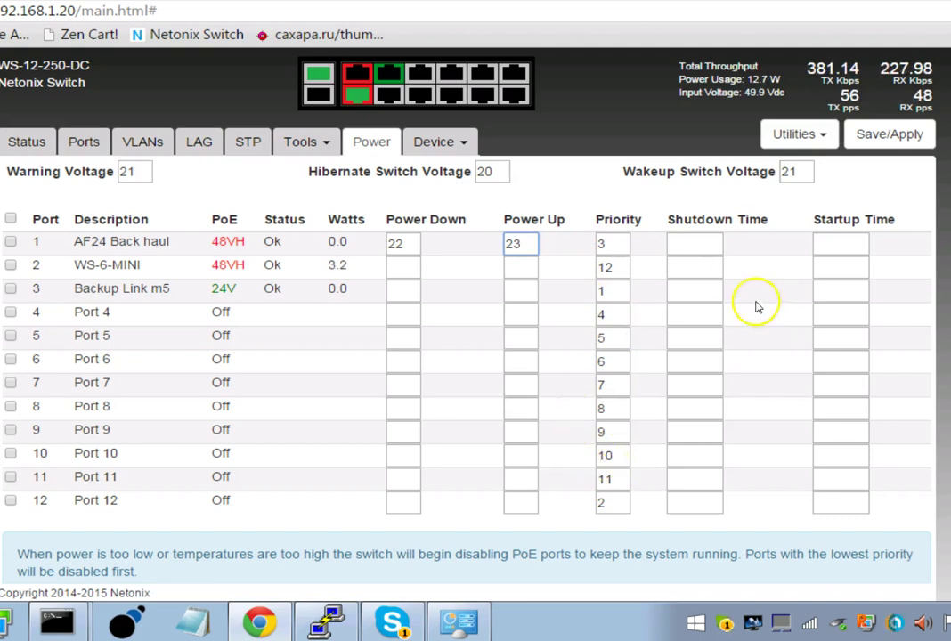
# Step: Schedule port 1 to shut down at 12am and start up at 6am
pyautogui.click(683, 242)
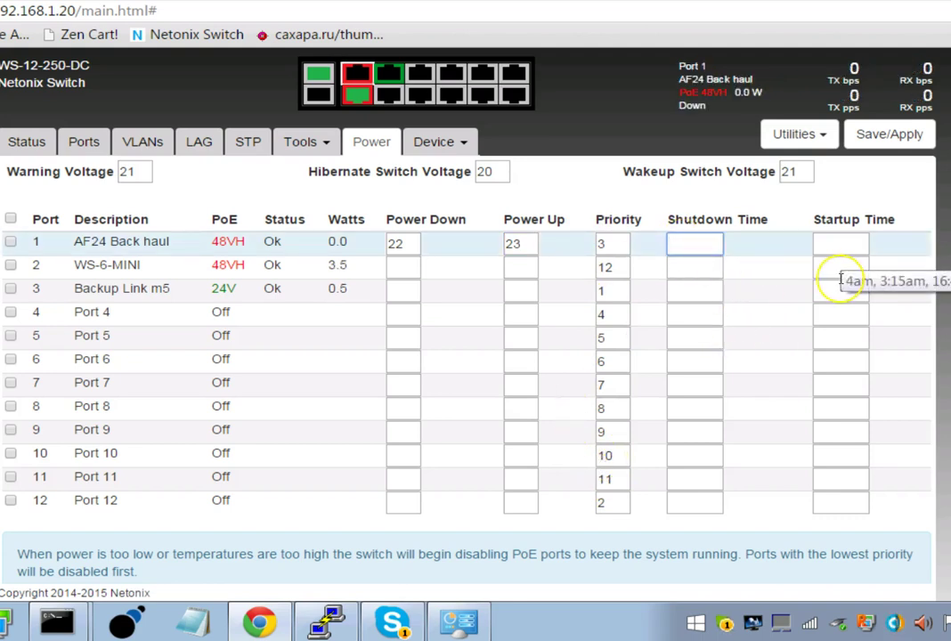
pyautogui.write('12')
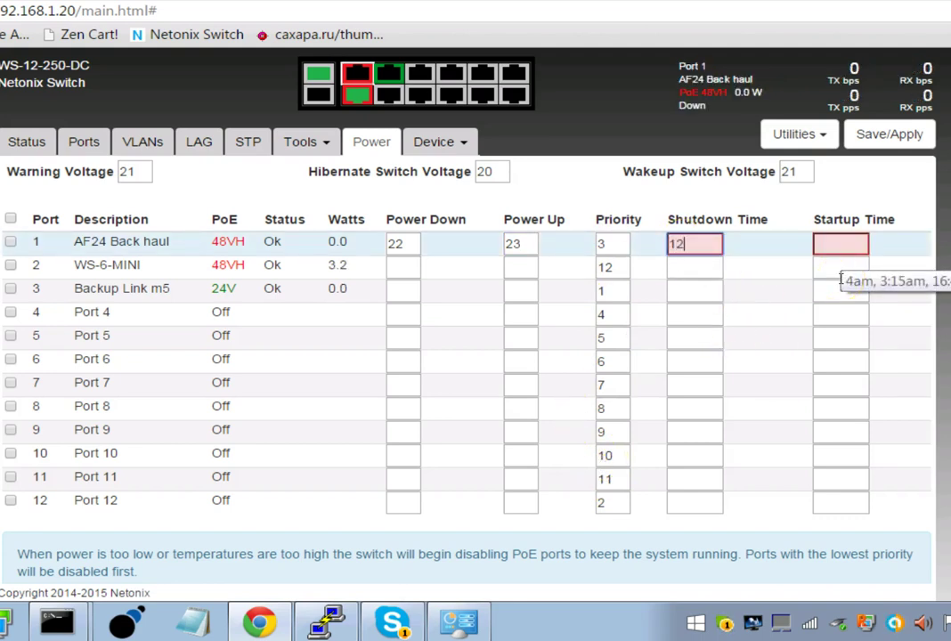
pyautogui.write('am')
pyautogui.click(827, 243)
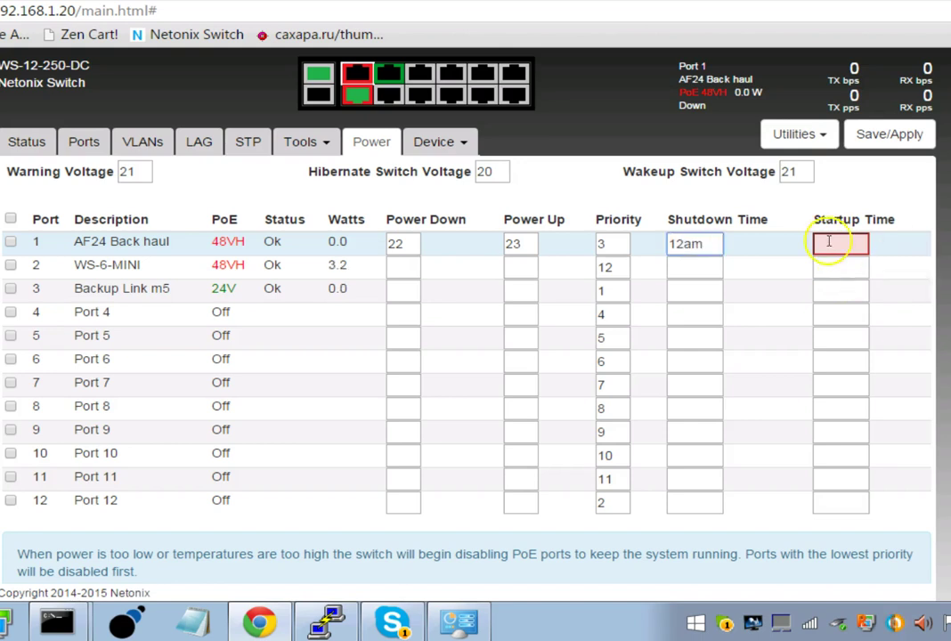
pyautogui.write('6am')
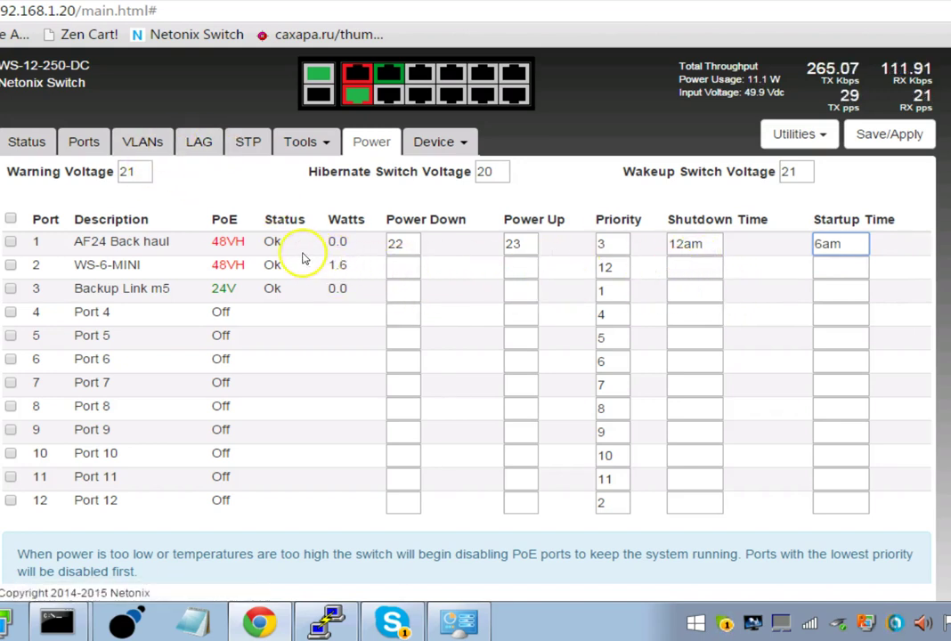
pyautogui.click(446, 249)
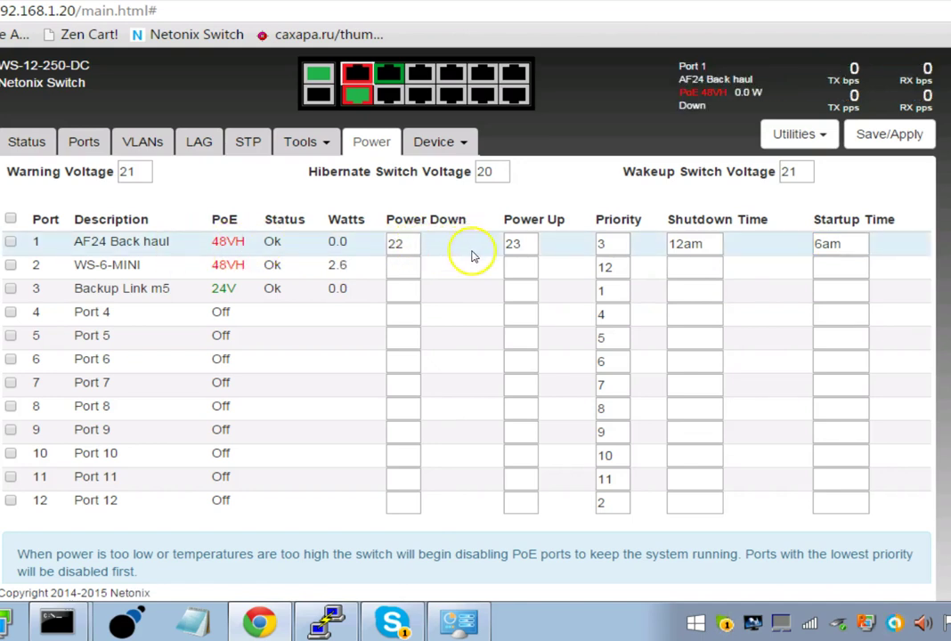
pyautogui.click(466, 298)
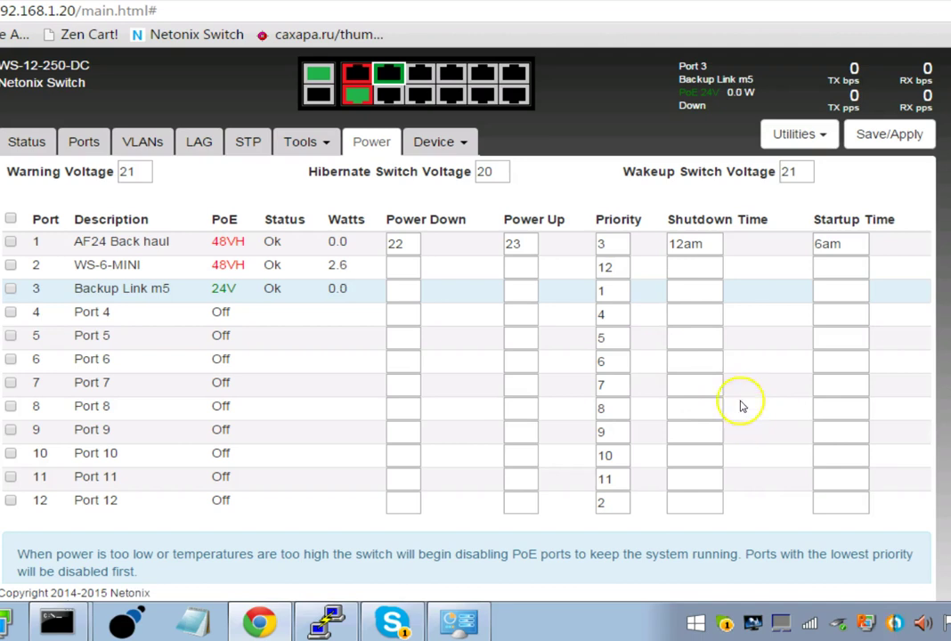
# Step: Show the WS-6-MINI's port status overview at 192.168.1.21
pyautogui.click(82, 143)
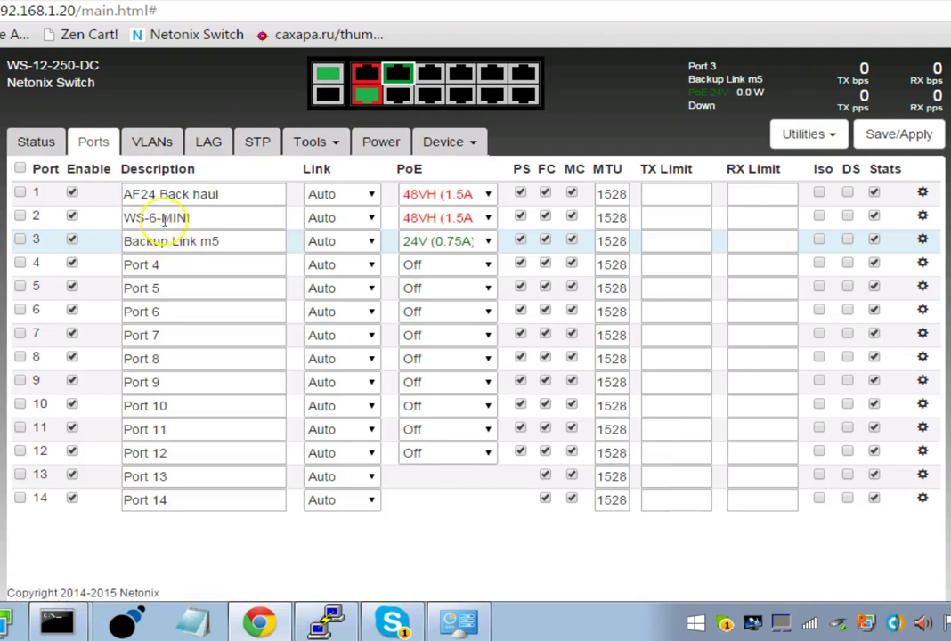
pyautogui.click(44, 145)
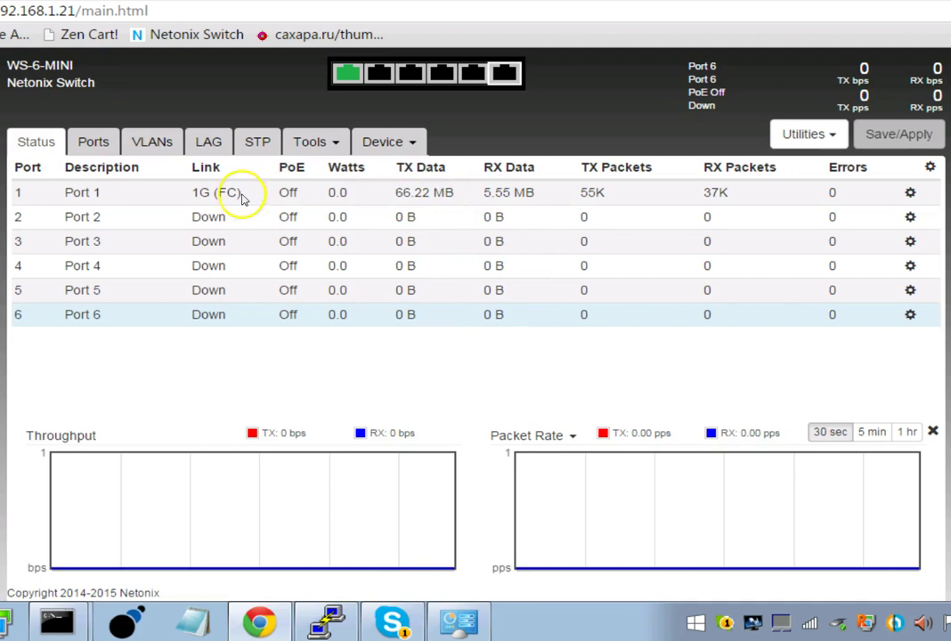
# Step: Read the WS-6-MINI's 24.0 Vdc board voltage on Device Status, then show its port table
pyautogui.click(113, 201)
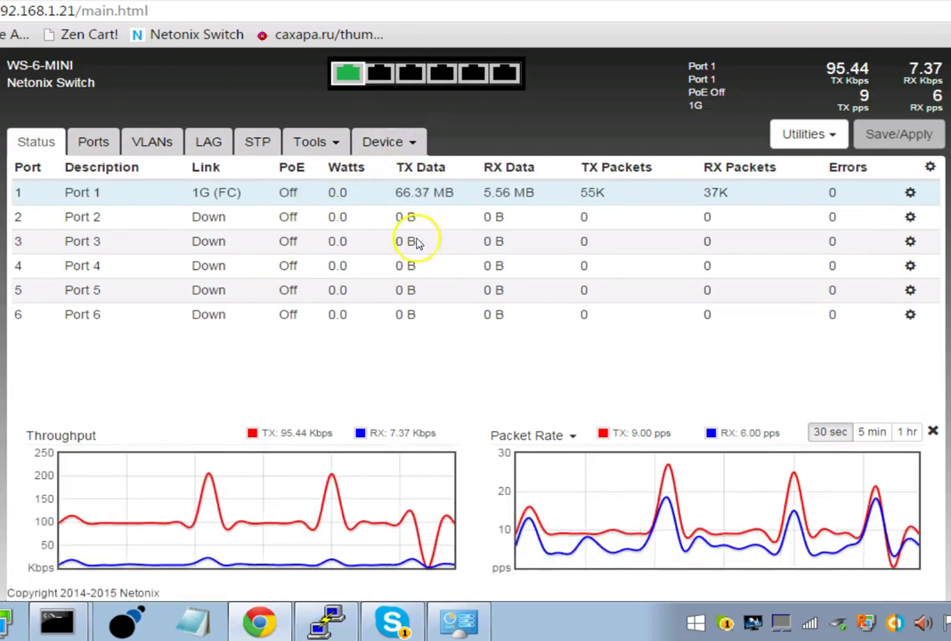
pyautogui.click(376, 140)
pyautogui.click(393, 194)
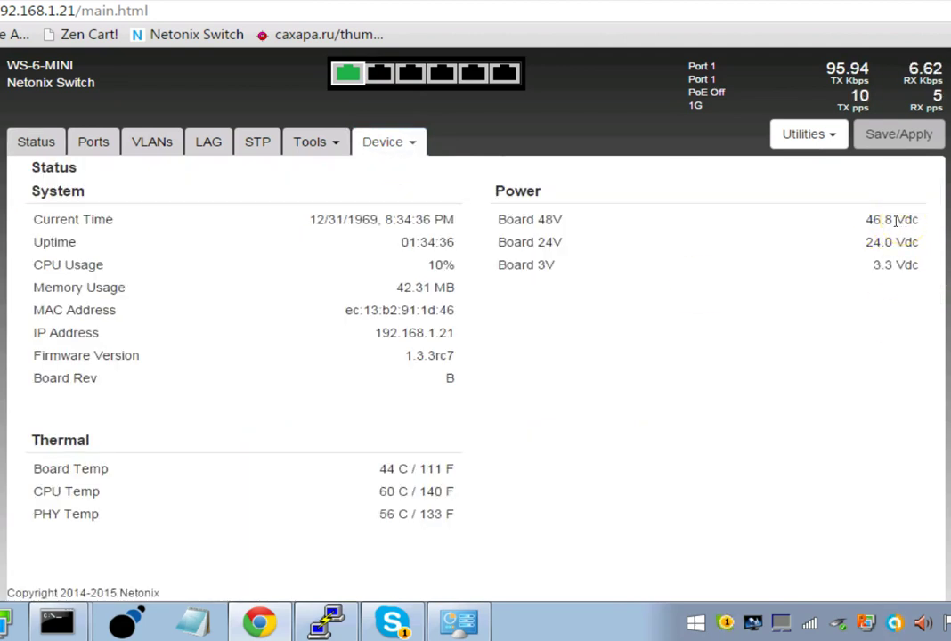
pyautogui.click(877, 219)
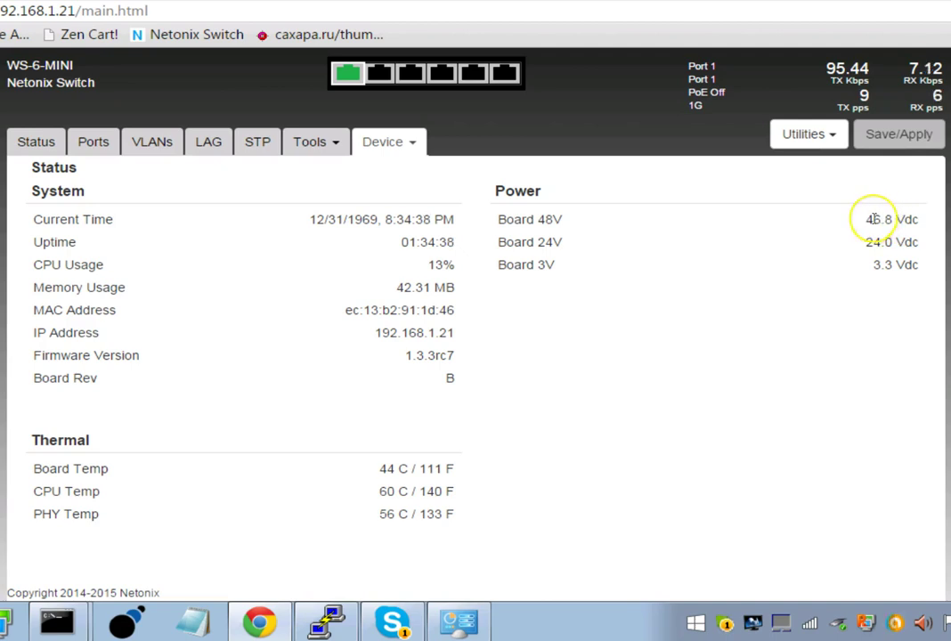
pyautogui.click(837, 234)
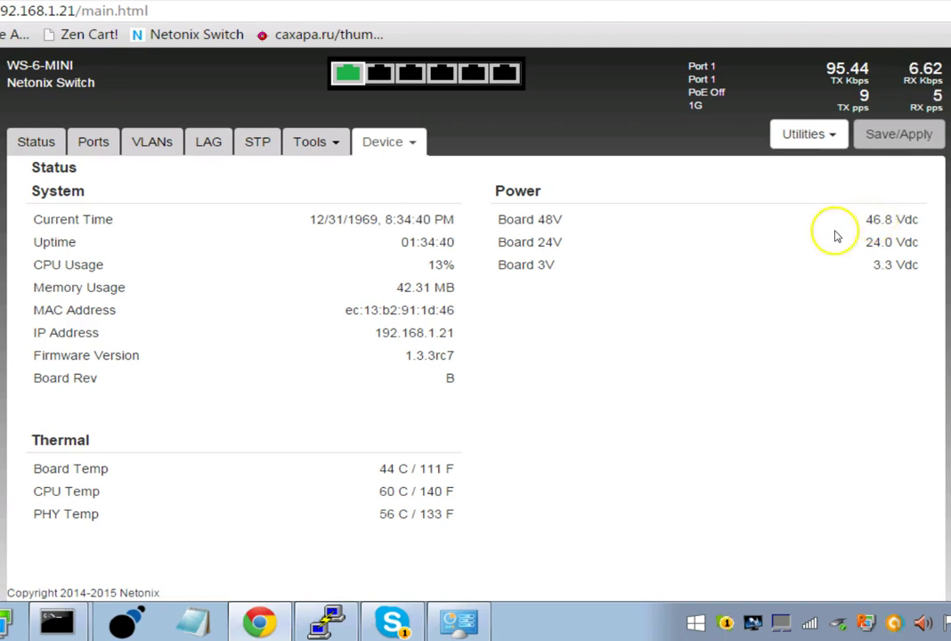
pyautogui.click(868, 240)
pyautogui.moveTo(869, 245); pyautogui.dragTo(909, 241)
pyautogui.click(91, 145)
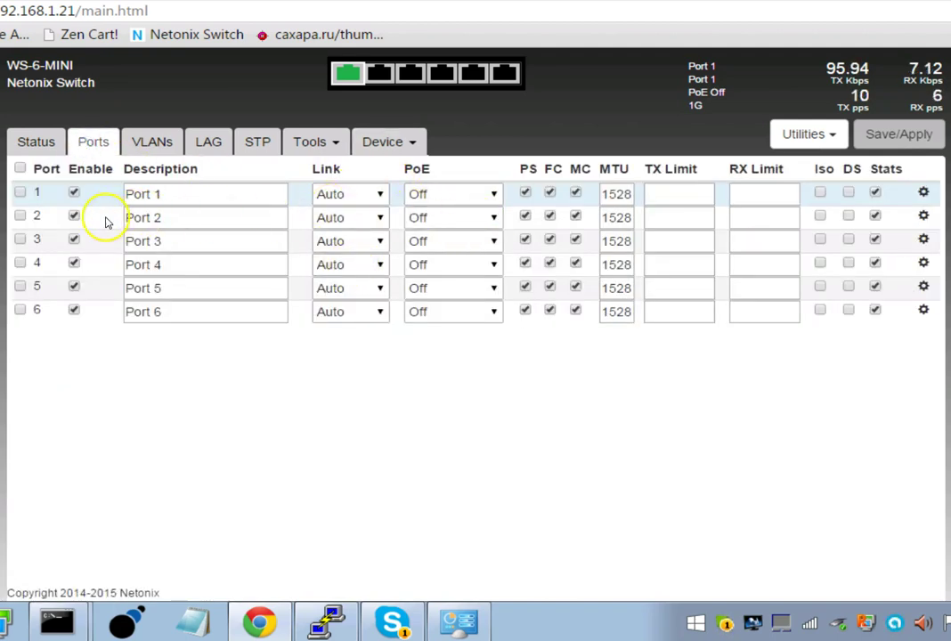
pyautogui.click(467, 218)
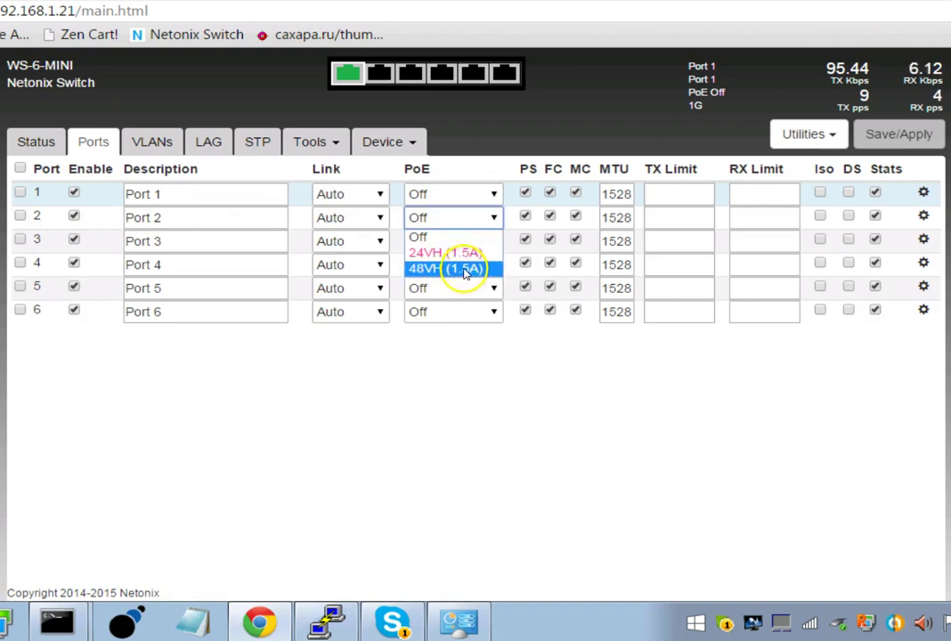
pyautogui.click(443, 253)
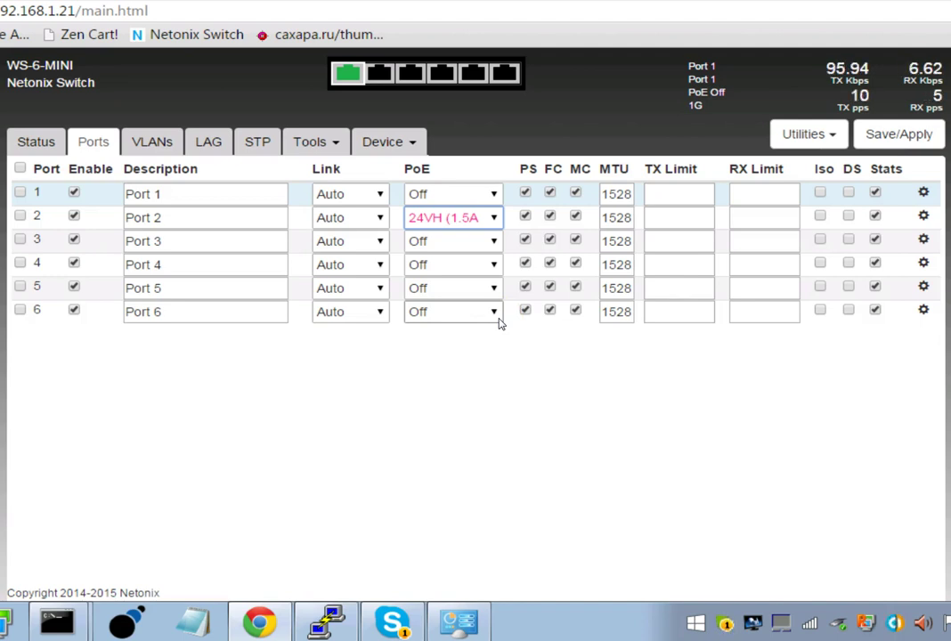
pyautogui.click(441, 221)
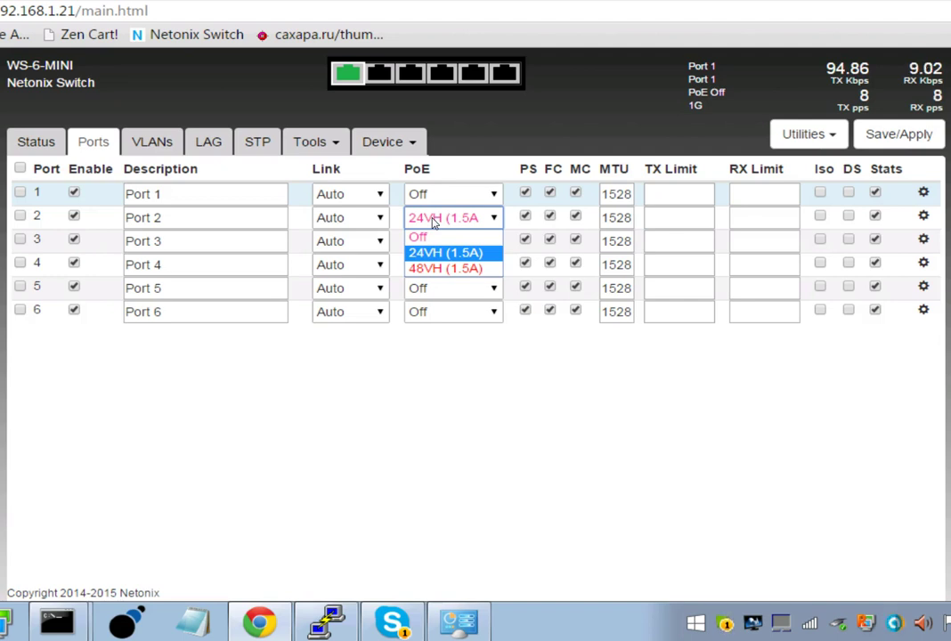
pyautogui.click(422, 237)
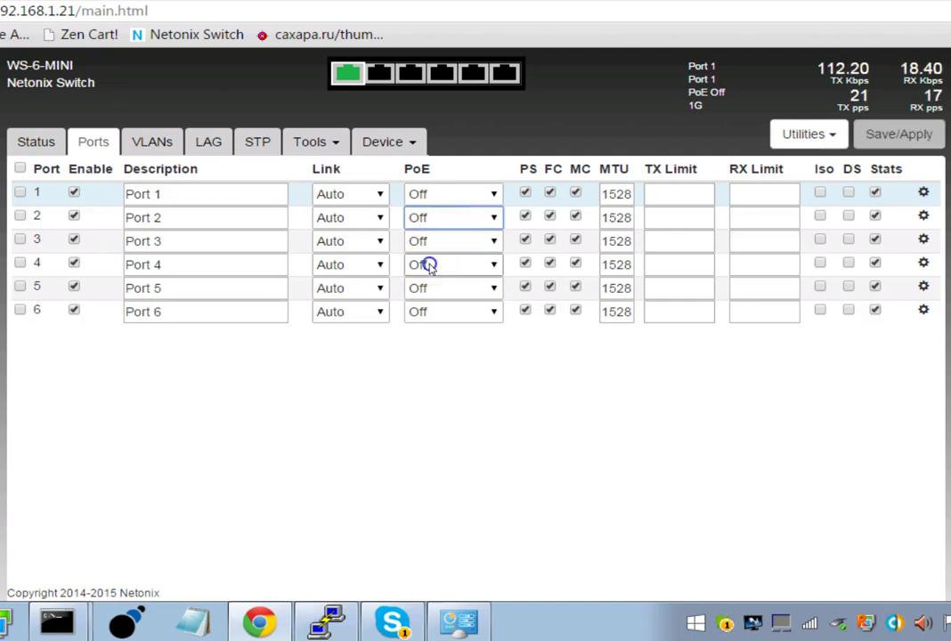
pyautogui.click(427, 265)
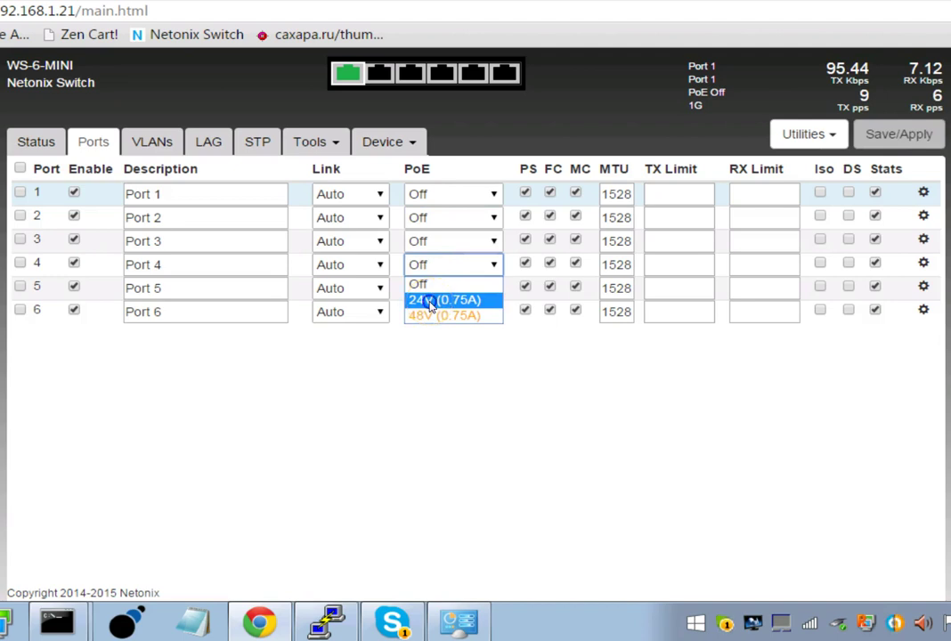
pyautogui.click(431, 302)
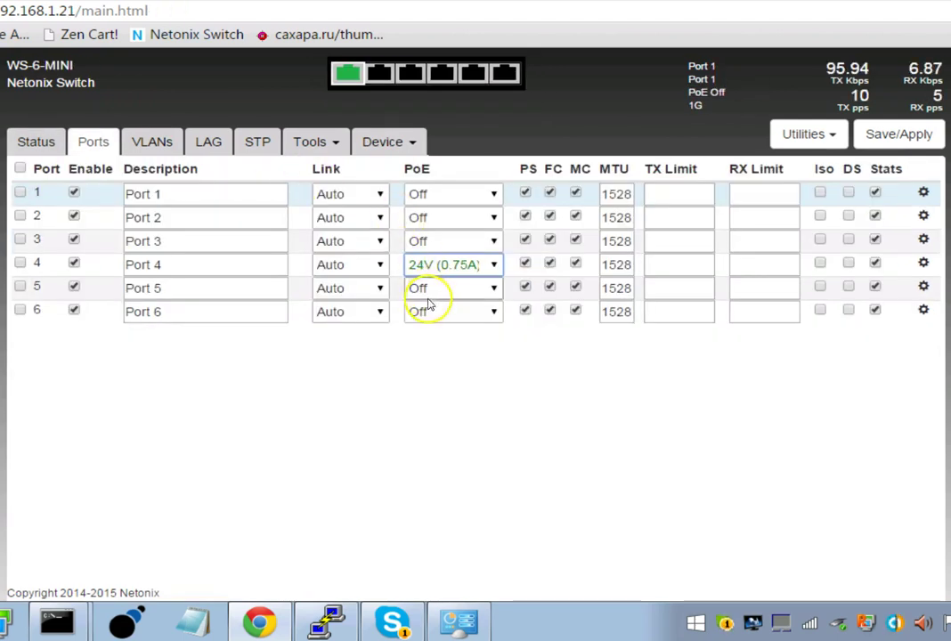
pyautogui.click(434, 269)
pyautogui.click(436, 285)
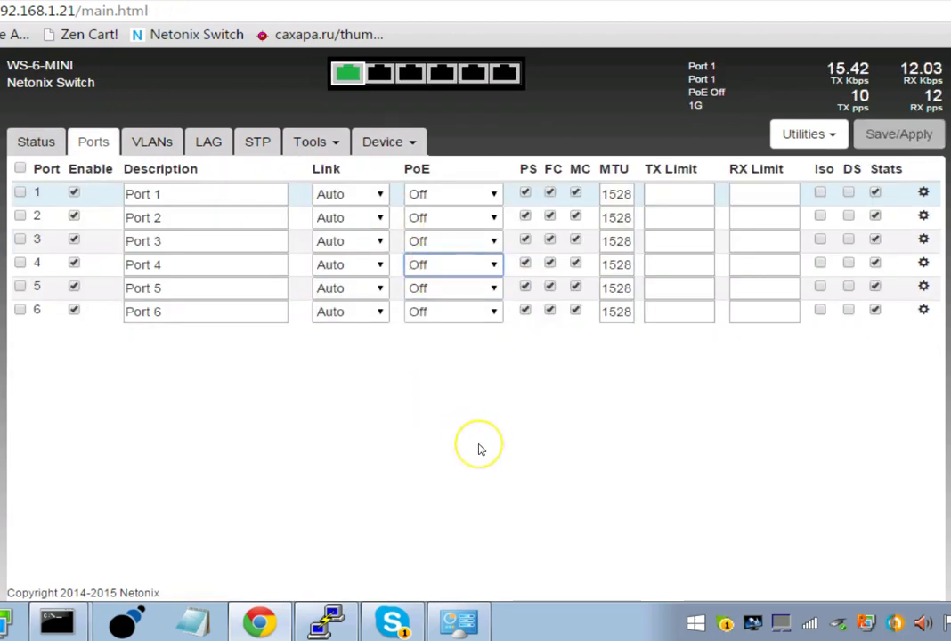
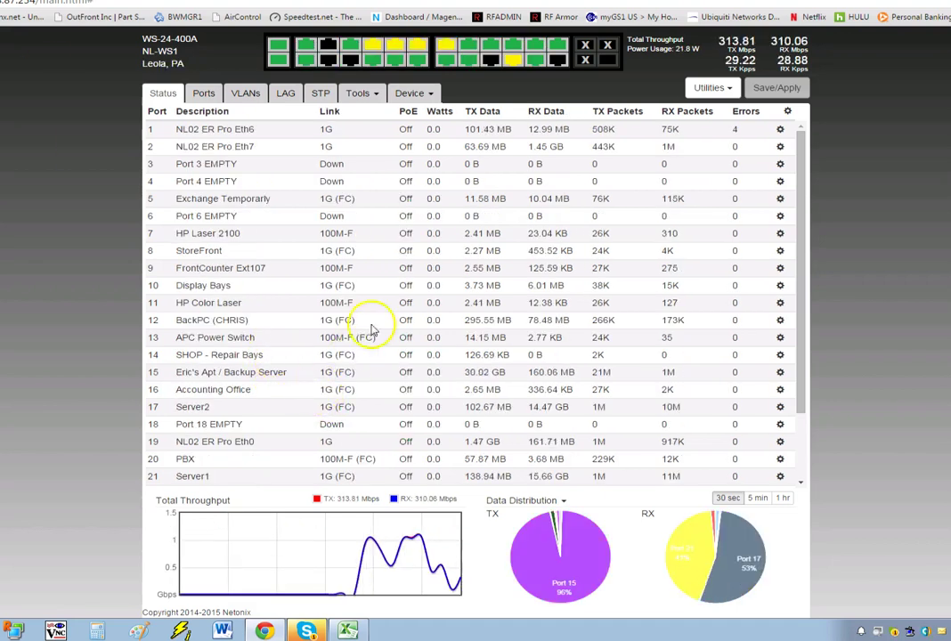
# Step: On NL-WS1's LAG page, keep port 25's aggregation role set to LACP-A
pyautogui.click(283, 94)
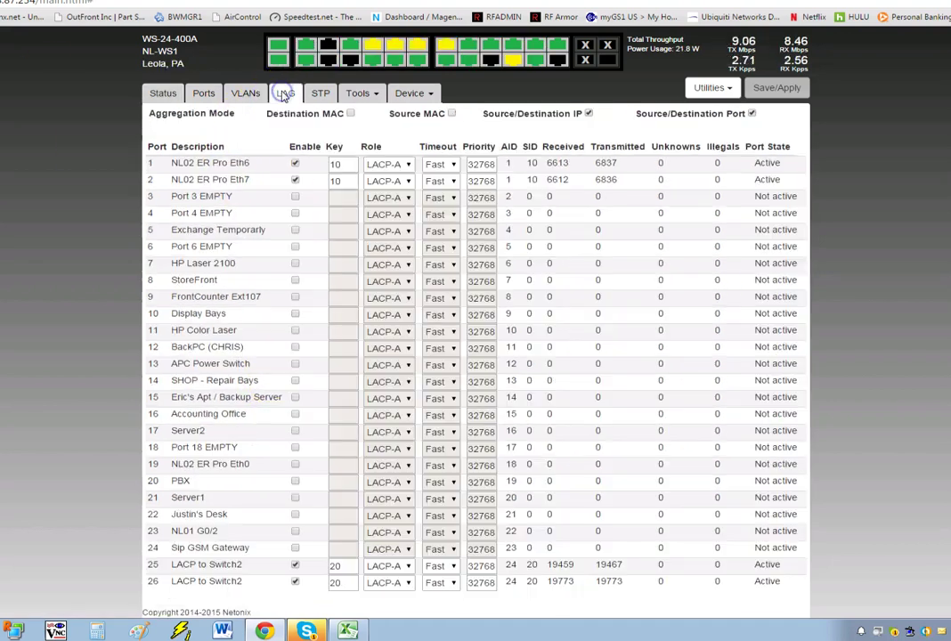
pyautogui.click(296, 568)
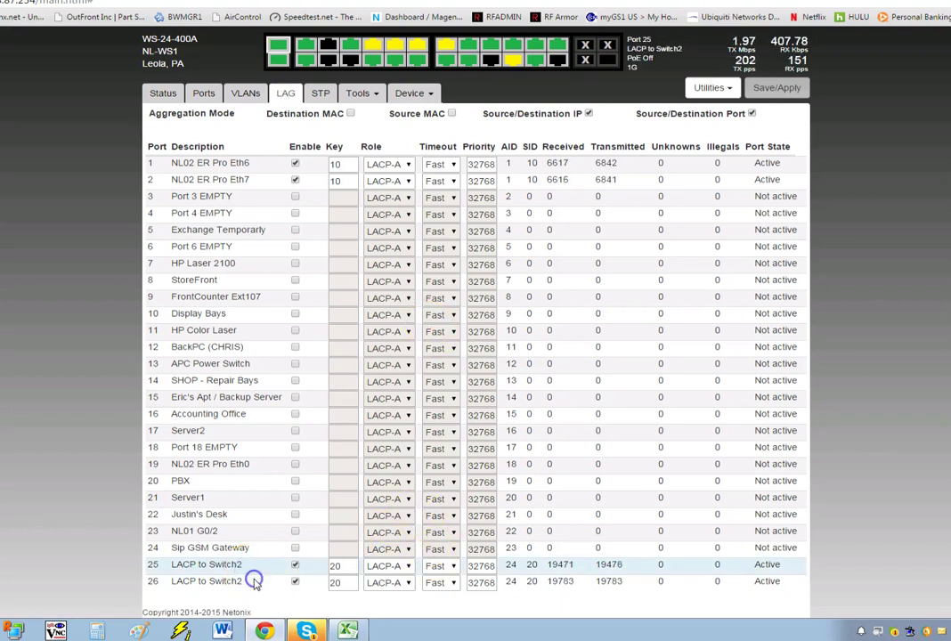
pyautogui.click(397, 566)
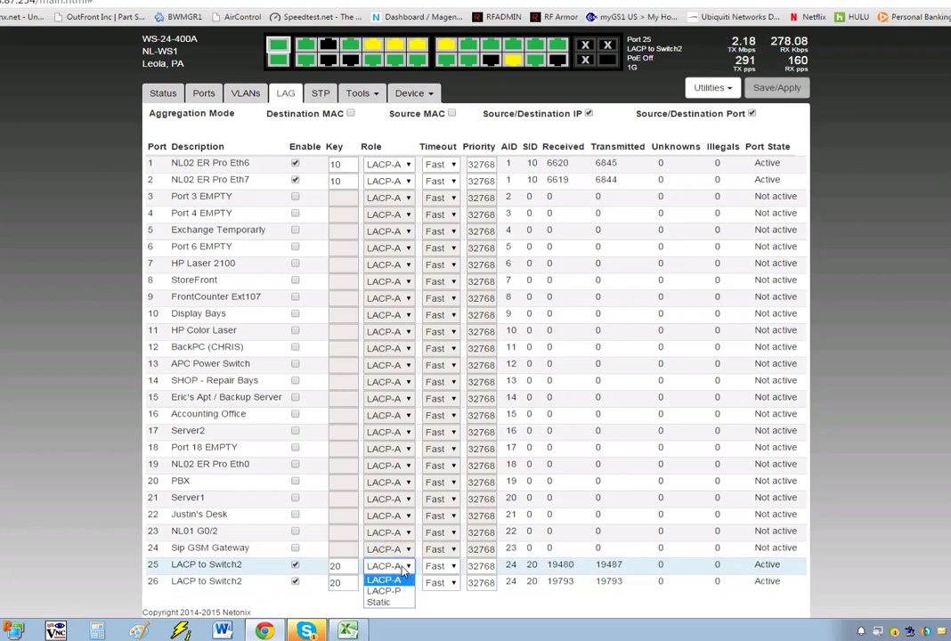
pyautogui.click(403, 576)
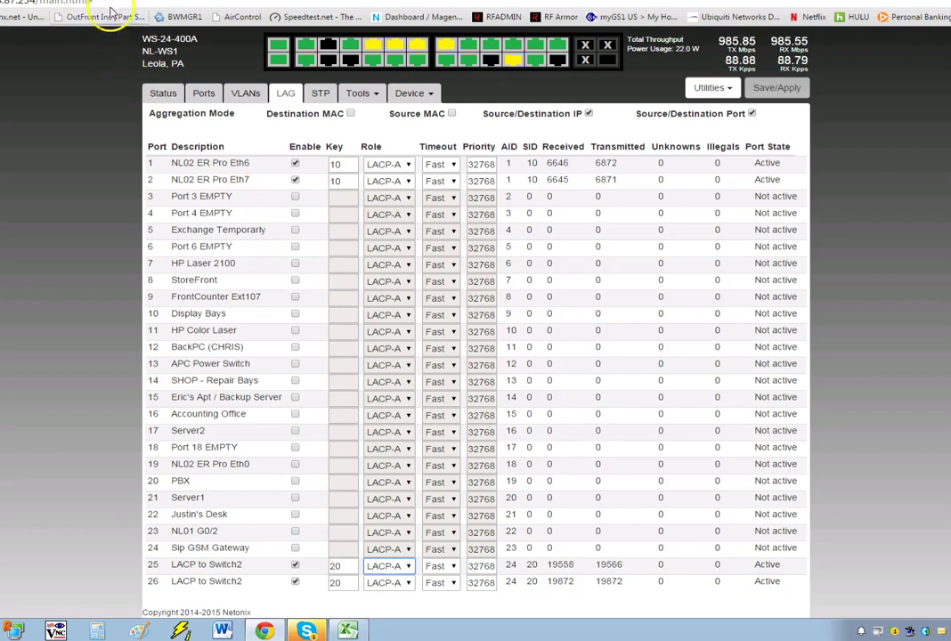
# Step: On NL-WS2's LAG page, check port 26's LACP role and its key 20
pyautogui.hotkey('ctrl', 'Tab')
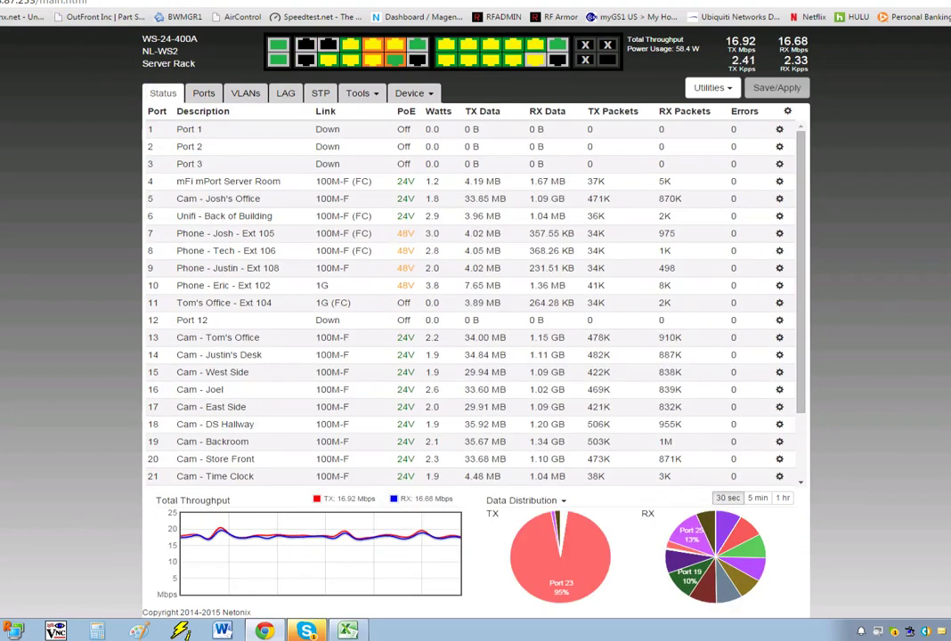
pyautogui.click(285, 94)
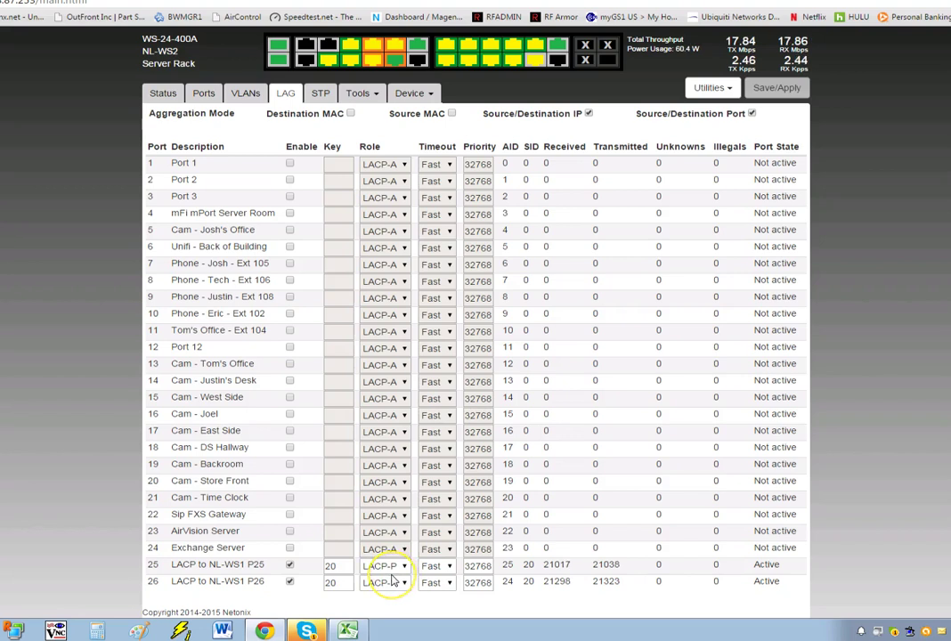
pyautogui.click(408, 586)
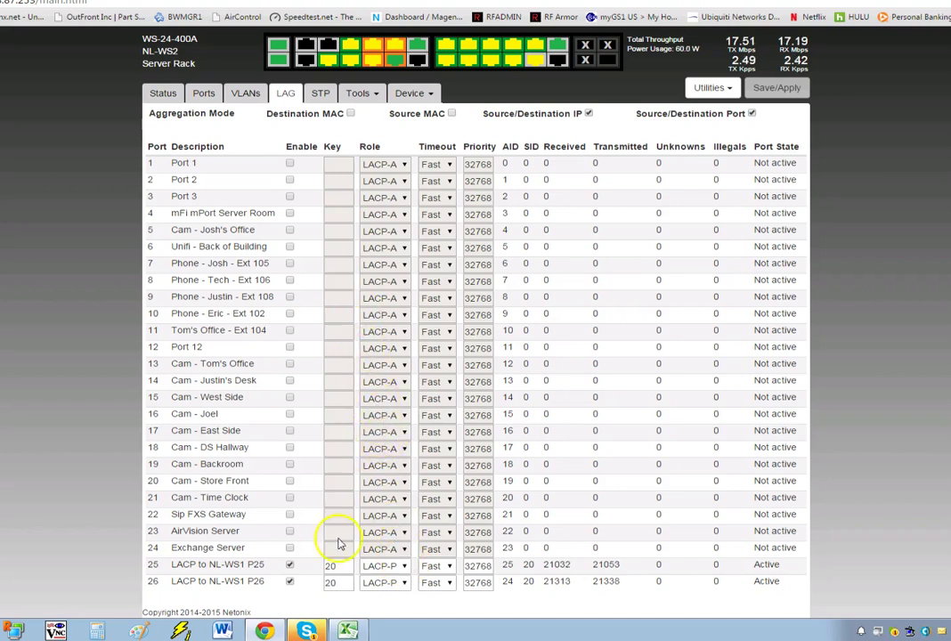
pyautogui.doubleClick(321, 582)
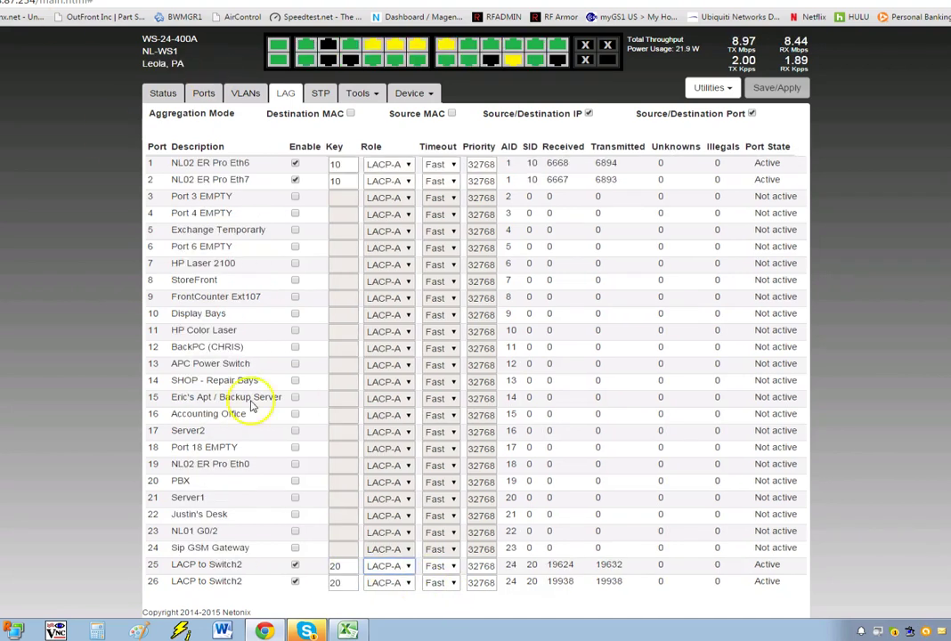
# Step: Review NL-WS1's LAG keys for ports 25–26 and 1–2 (key 10), then view Ports and Status
pyautogui.click(336, 564)
pyautogui.click(337, 584)
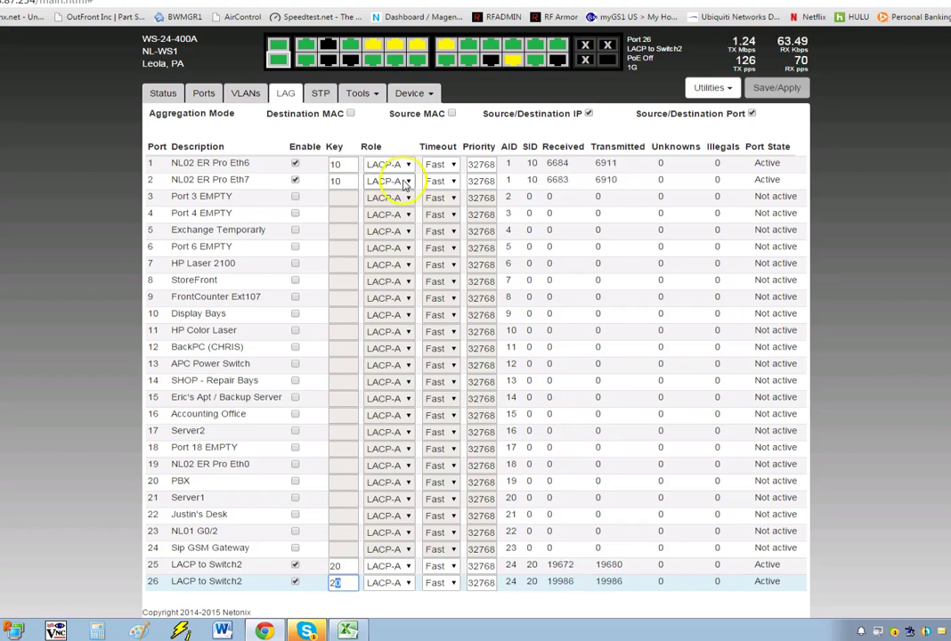
pyautogui.doubleClick(336, 164)
pyautogui.moveTo(349, 181); pyautogui.dragTo(319, 178)
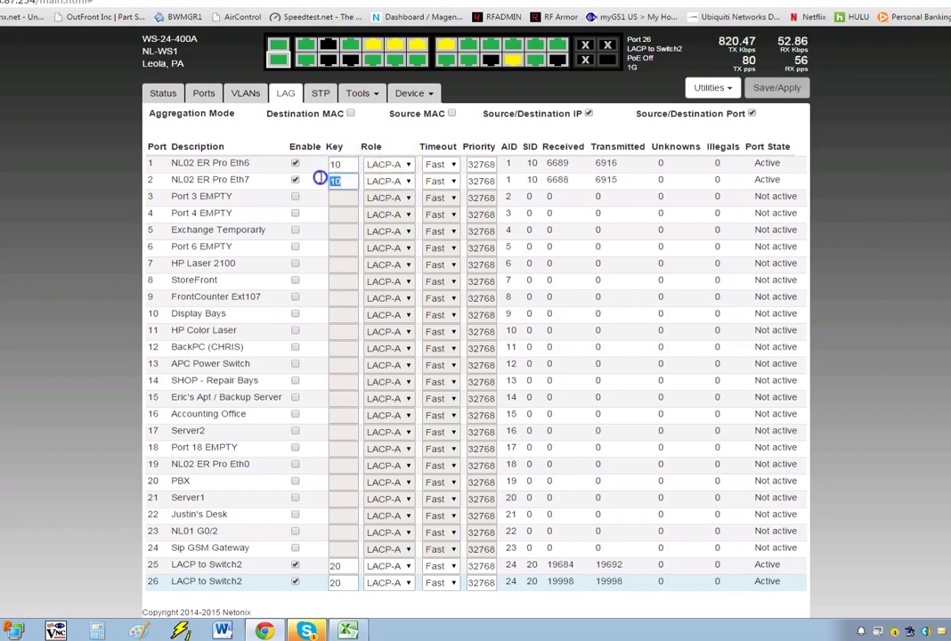
pyautogui.click(198, 96)
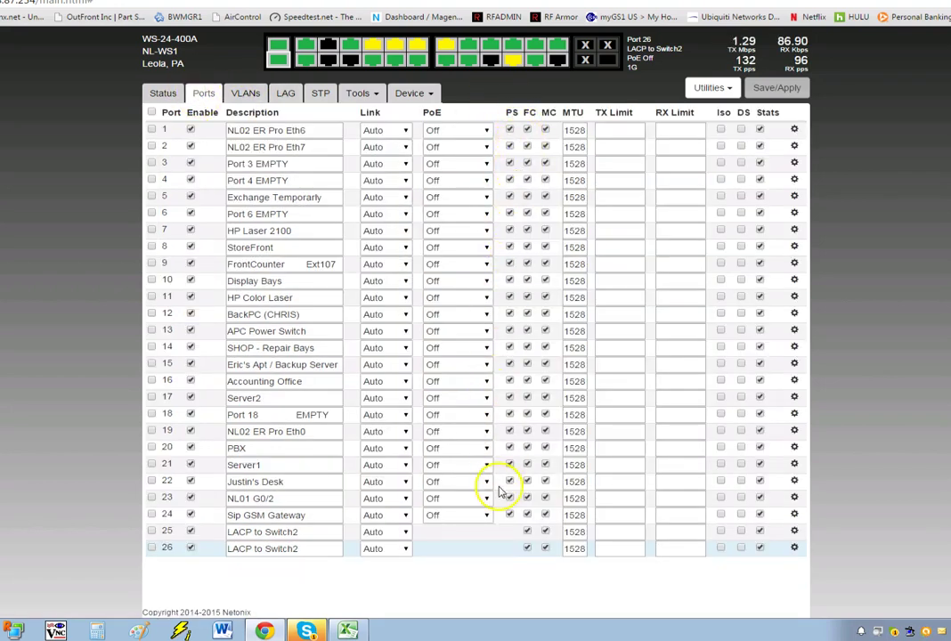
pyautogui.click(164, 96)
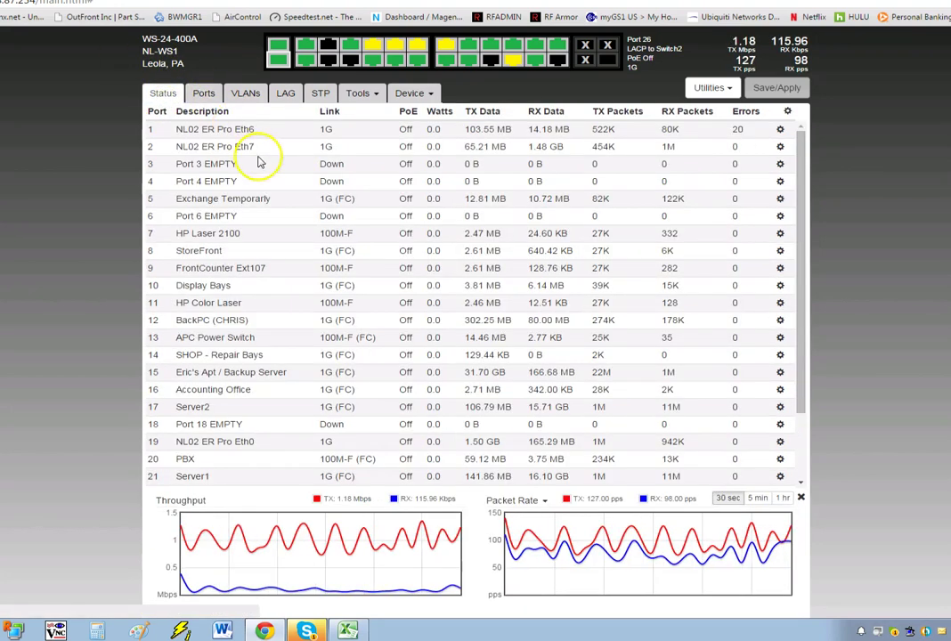
# Step: Compare port 1 and port 2 traffic graphs, then show port 5 Exchange Temporarily's graphs
pyautogui.click(342, 131)
pyautogui.click(341, 132)
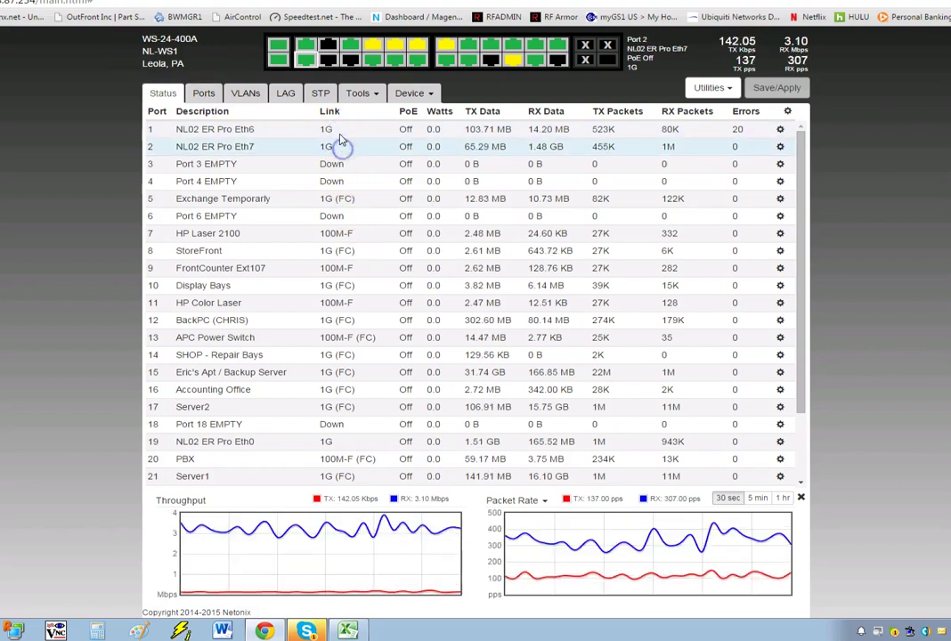
pyautogui.click(342, 152)
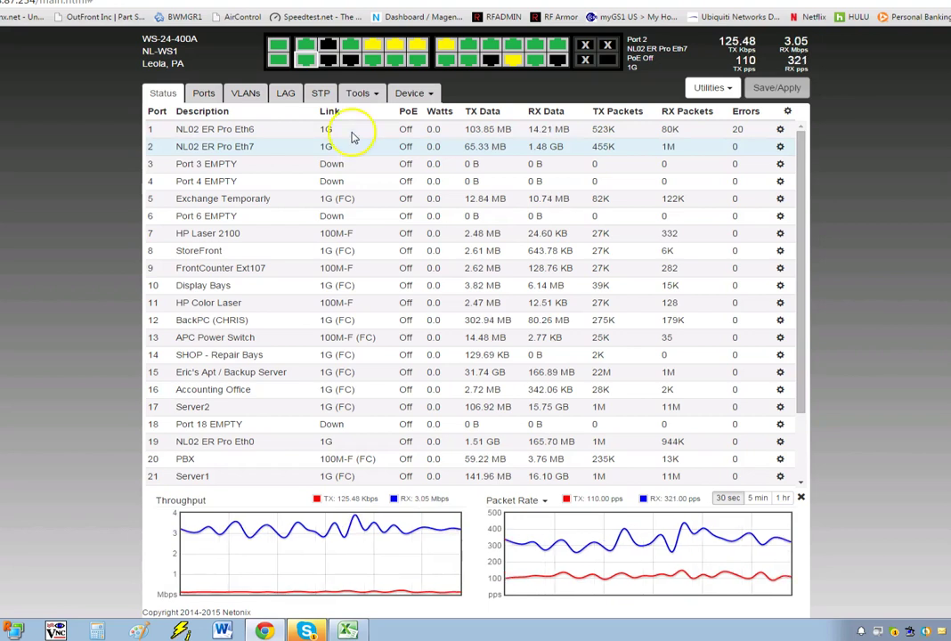
pyautogui.click(352, 134)
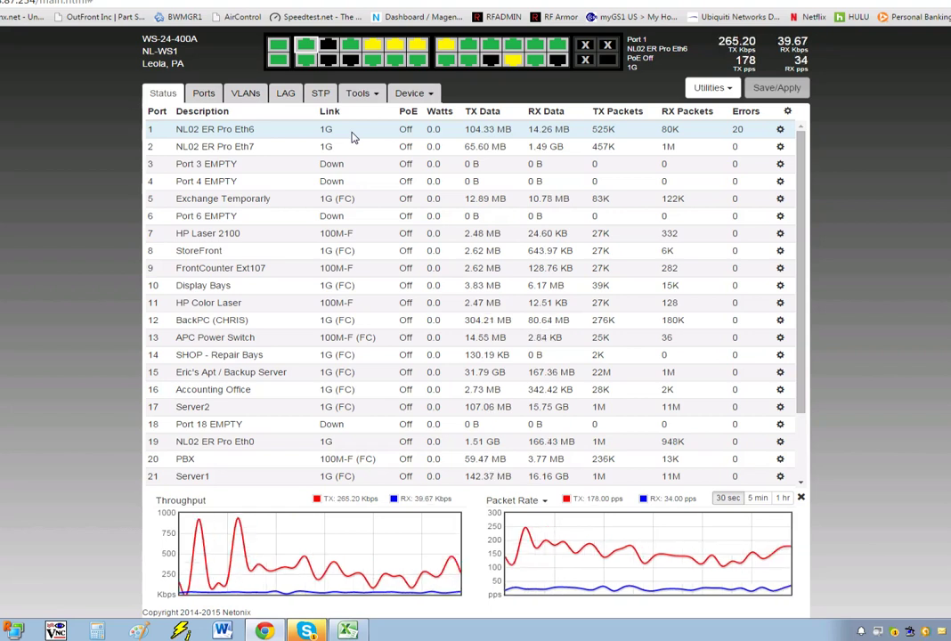
pyautogui.click(341, 135)
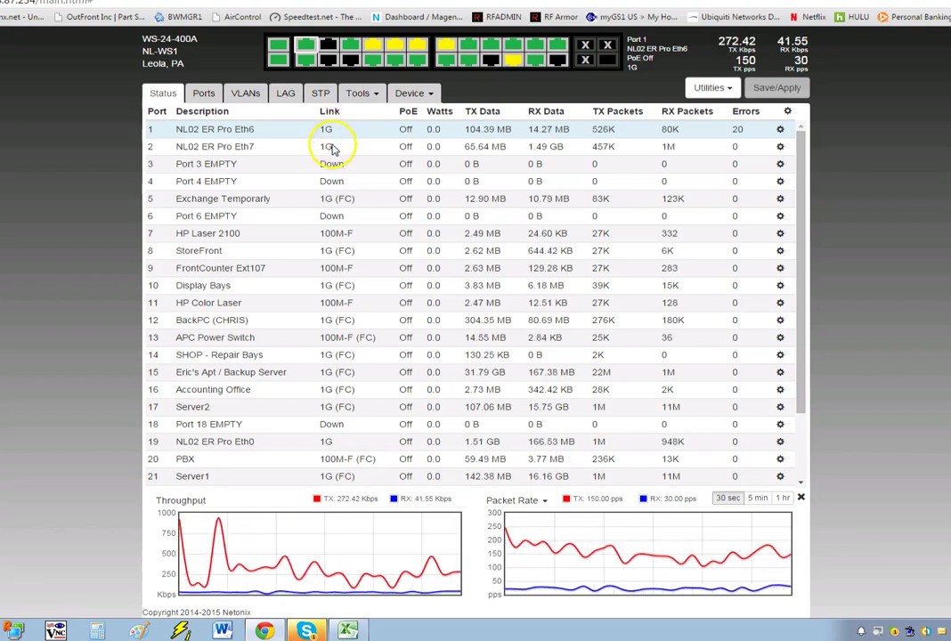
pyautogui.click(364, 148)
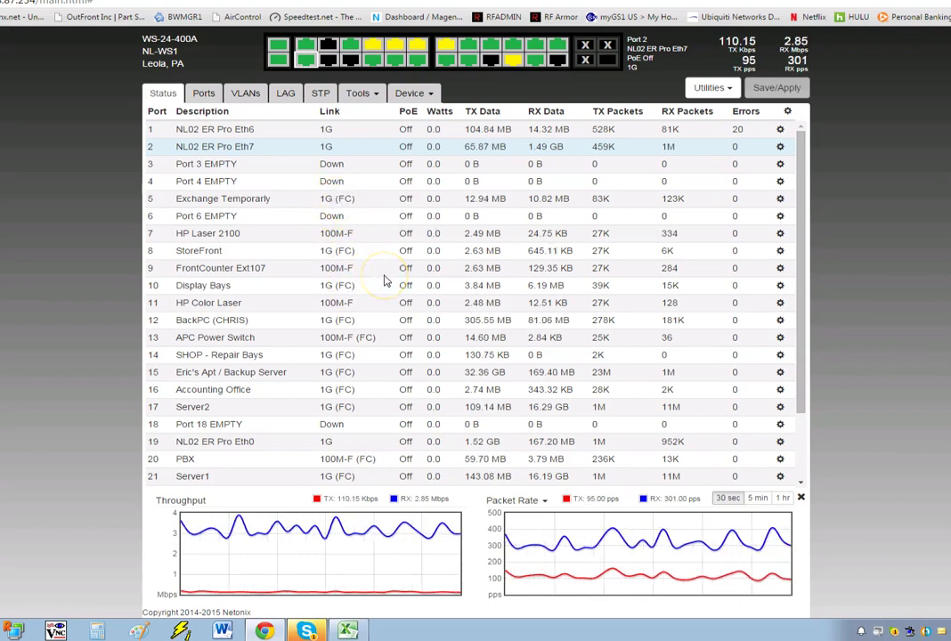
pyautogui.click(352, 198)
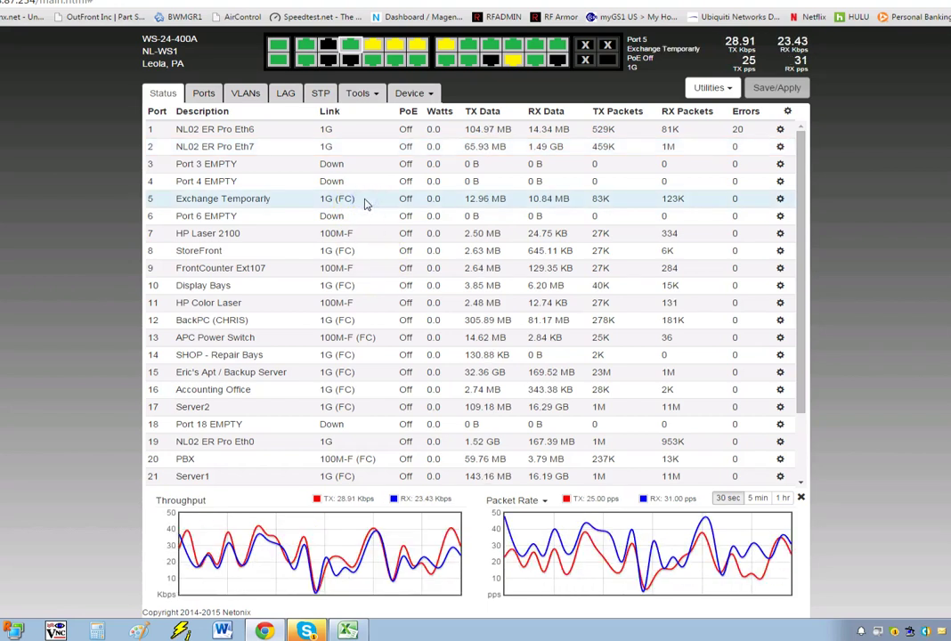
pyautogui.click(350, 200)
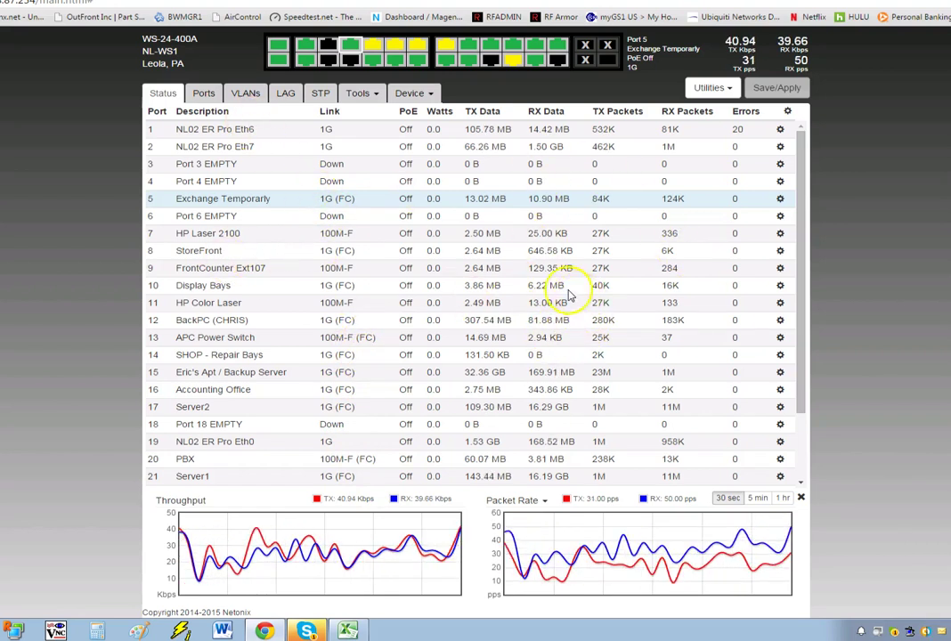
# Step: Open the MAC address table from the Device menu and scroll through its entries
pyautogui.click(409, 94)
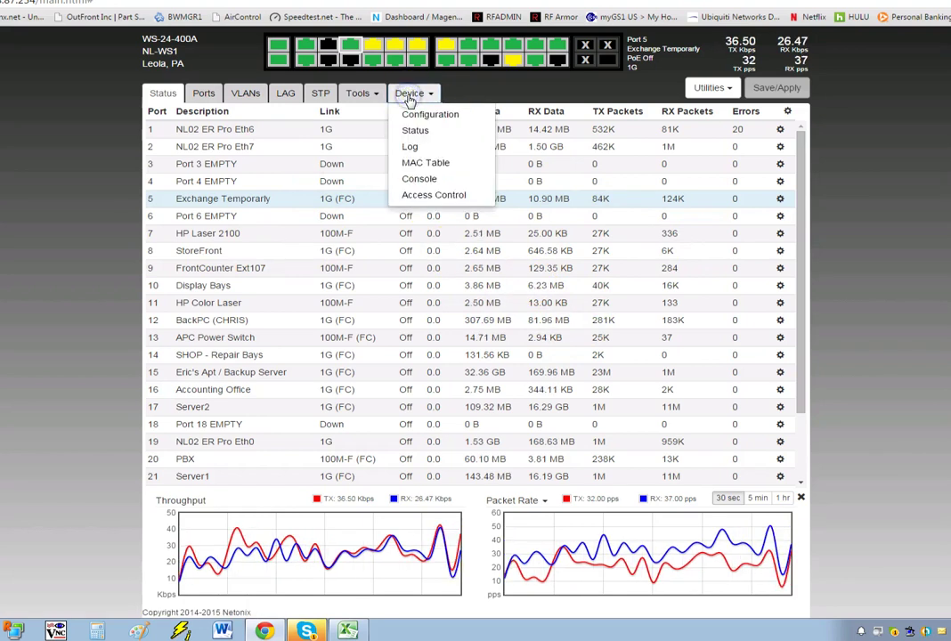
pyautogui.click(435, 164)
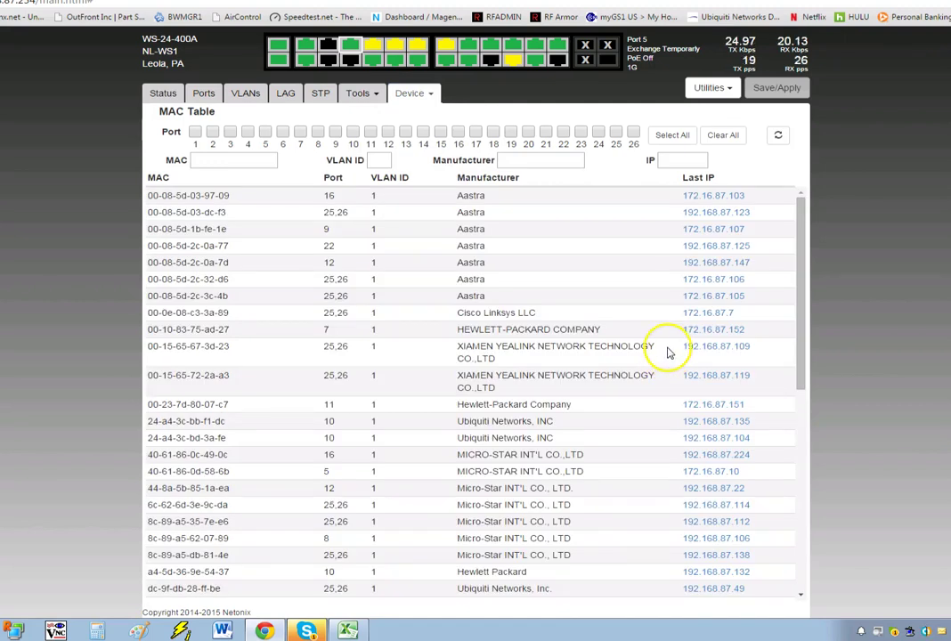
pyautogui.scroll(-5, 668, 356)
pyautogui.scroll(-3, 513, 296)
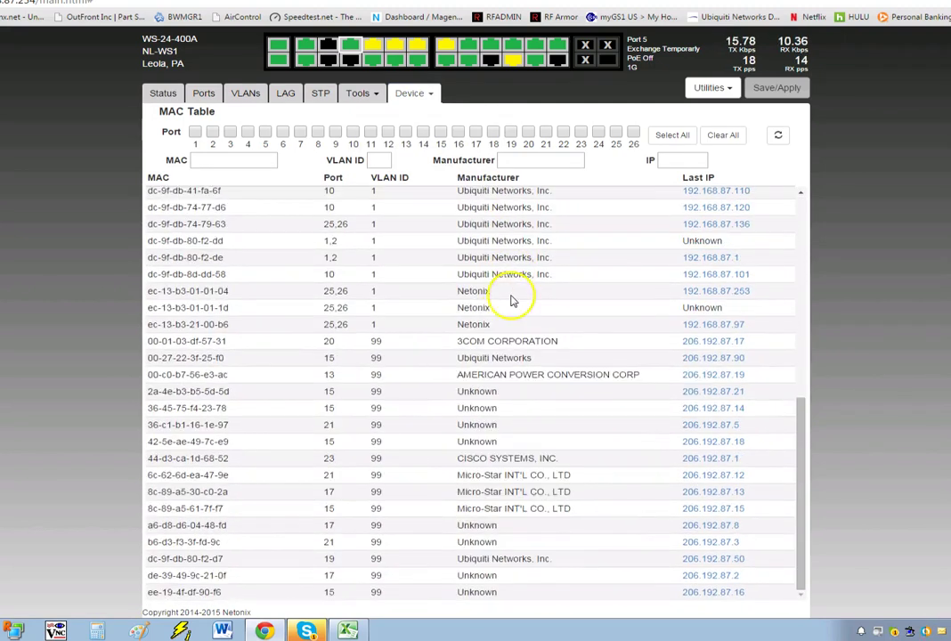
# Step: Sort the MAC table by manufacturer, MAC address, then VLAN ID, and return to Status
pyautogui.click(497, 179)
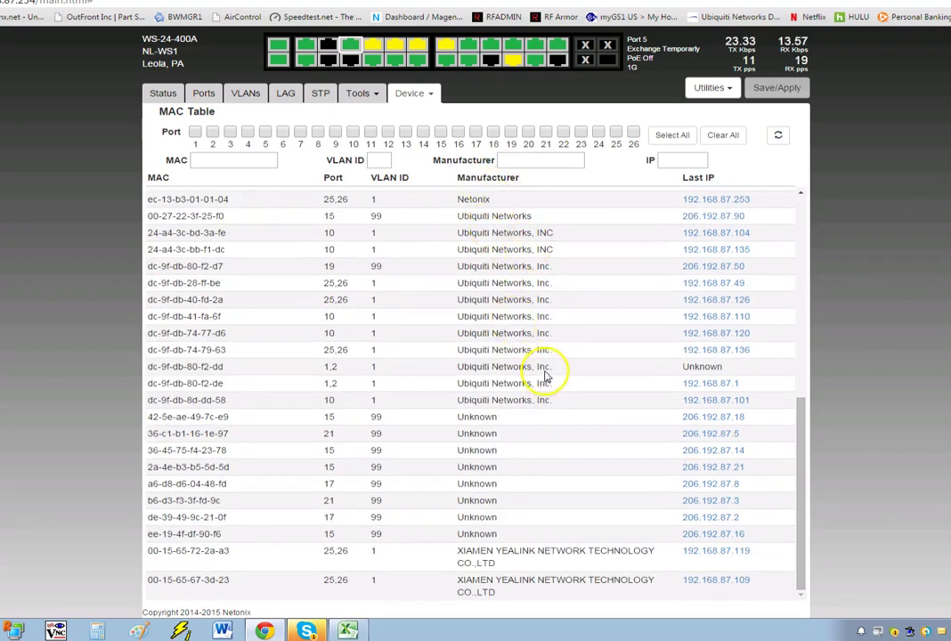
pyautogui.scroll(7, 521, 307)
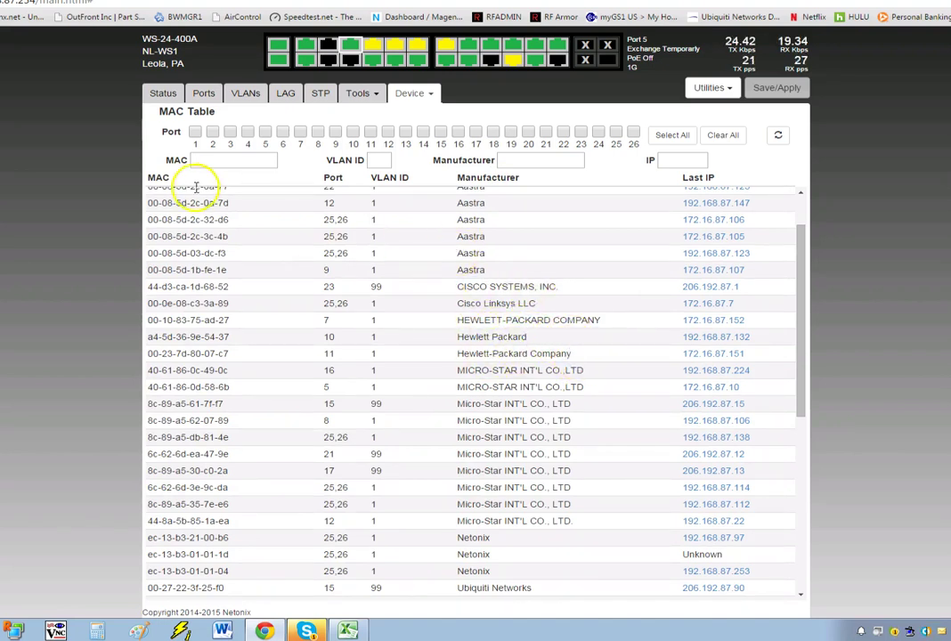
pyautogui.click(154, 177)
pyautogui.click(376, 181)
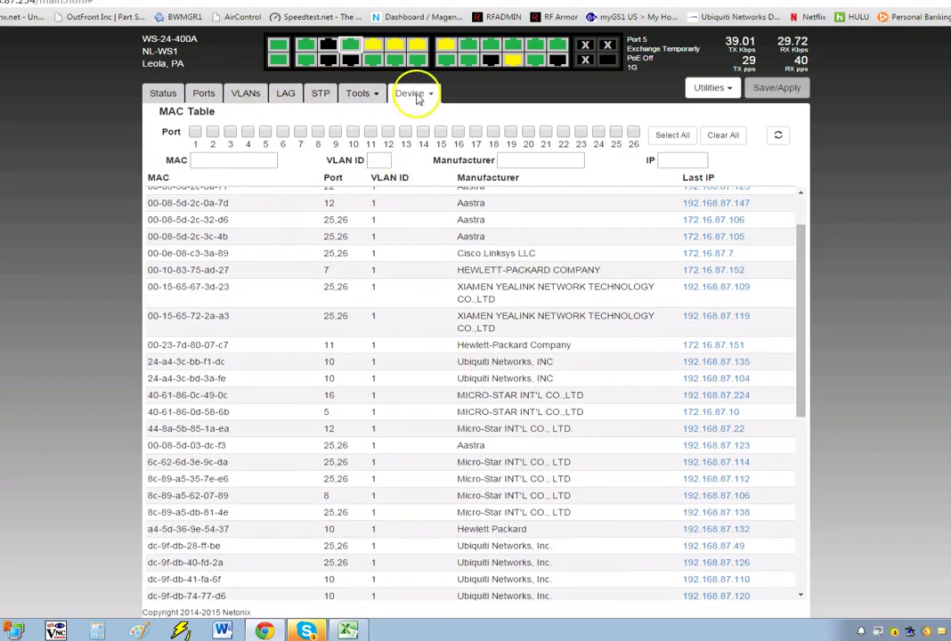
pyautogui.click(162, 93)
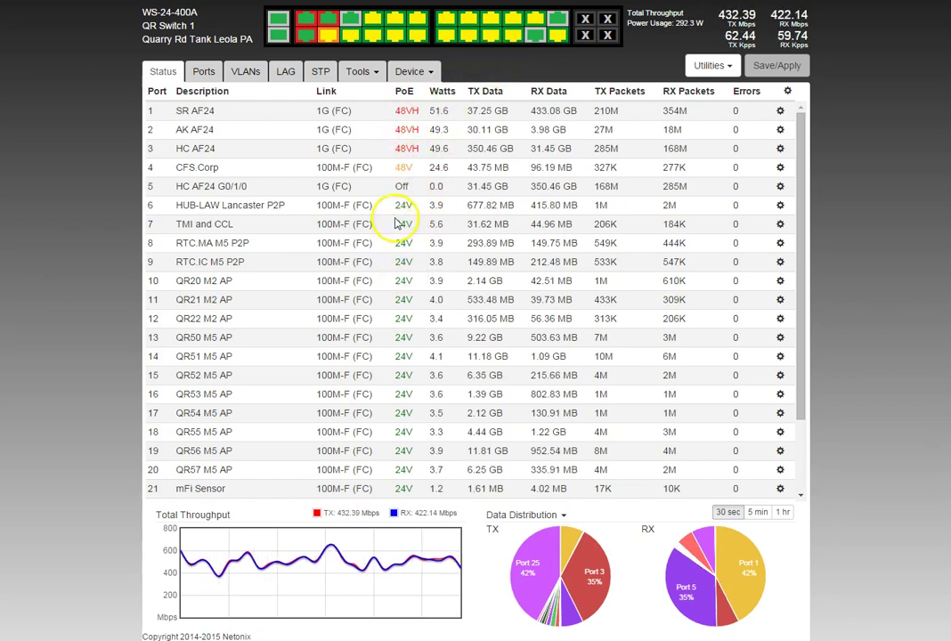
# Step: In the Ports table, review PoE for ports 6, 1, 5 and 4, leaving 5 Off and 4 at 48V
pyautogui.click(198, 75)
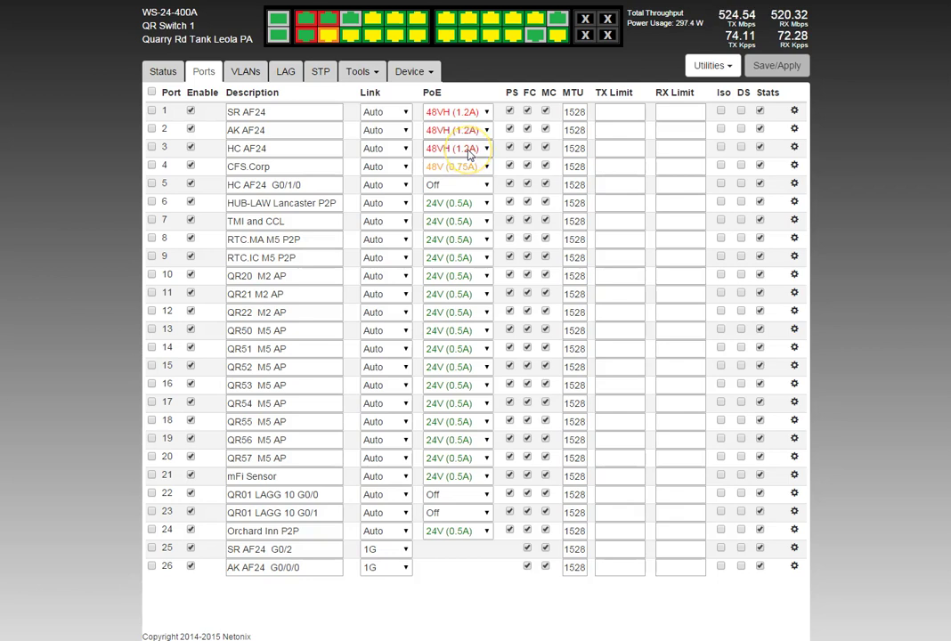
pyautogui.click(469, 205)
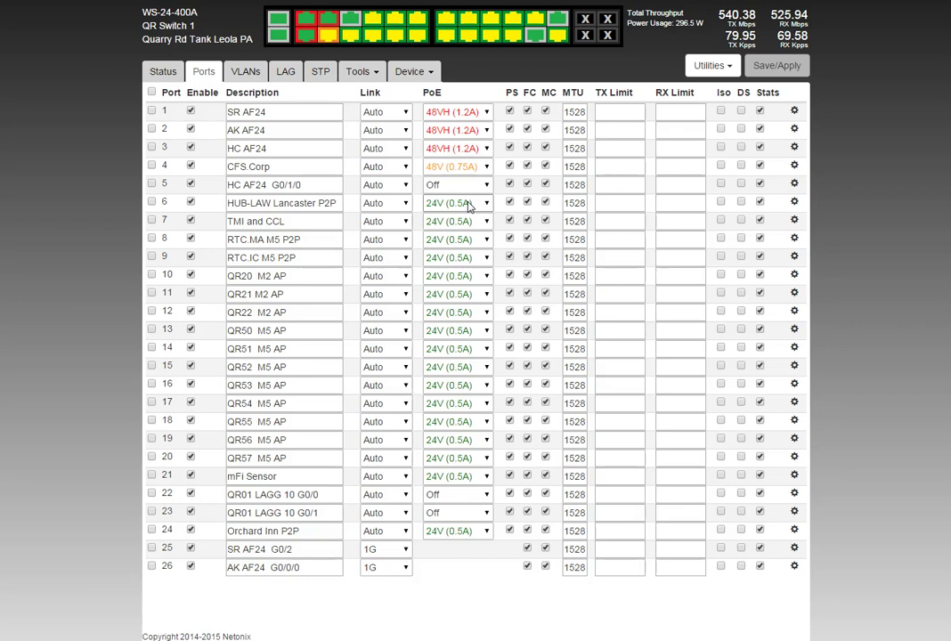
pyautogui.click(474, 114)
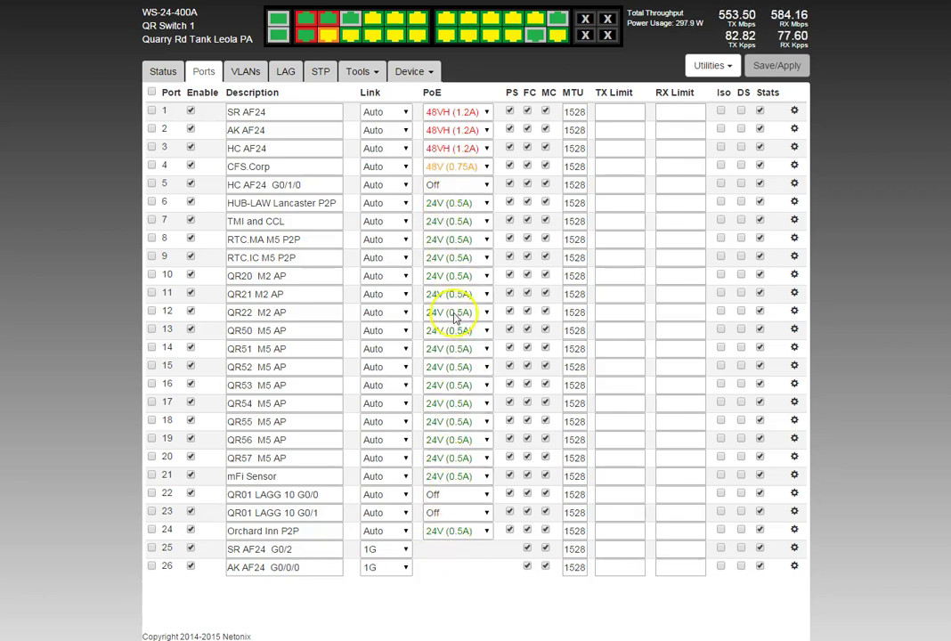
pyautogui.click(486, 186)
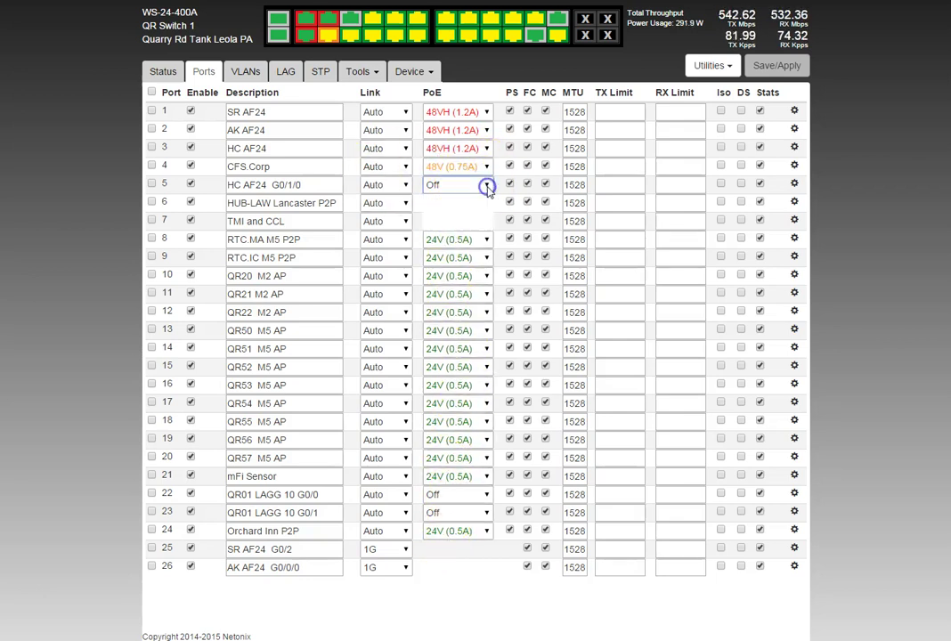
pyautogui.click(481, 198)
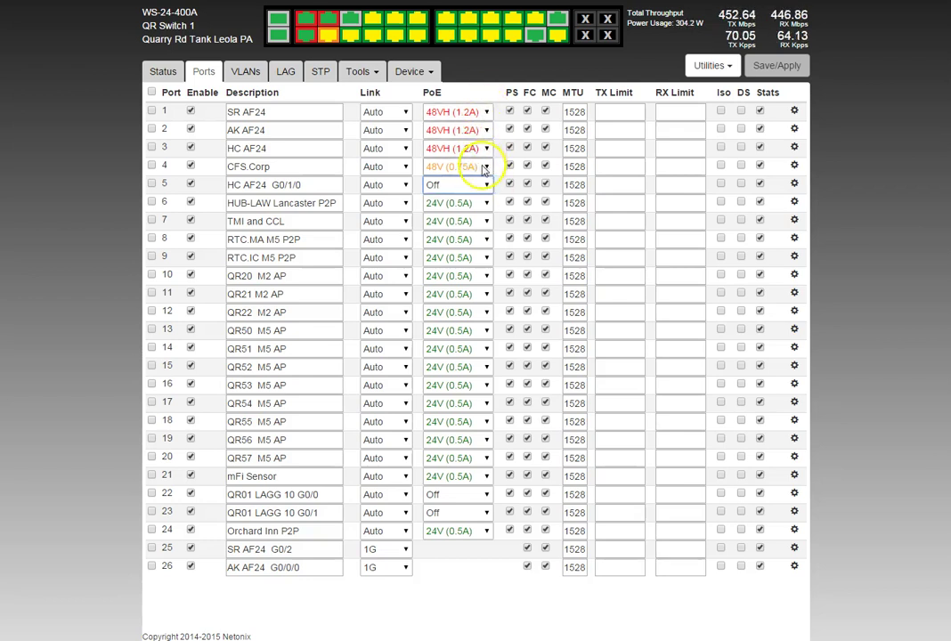
pyautogui.click(484, 167)
pyautogui.click(484, 165)
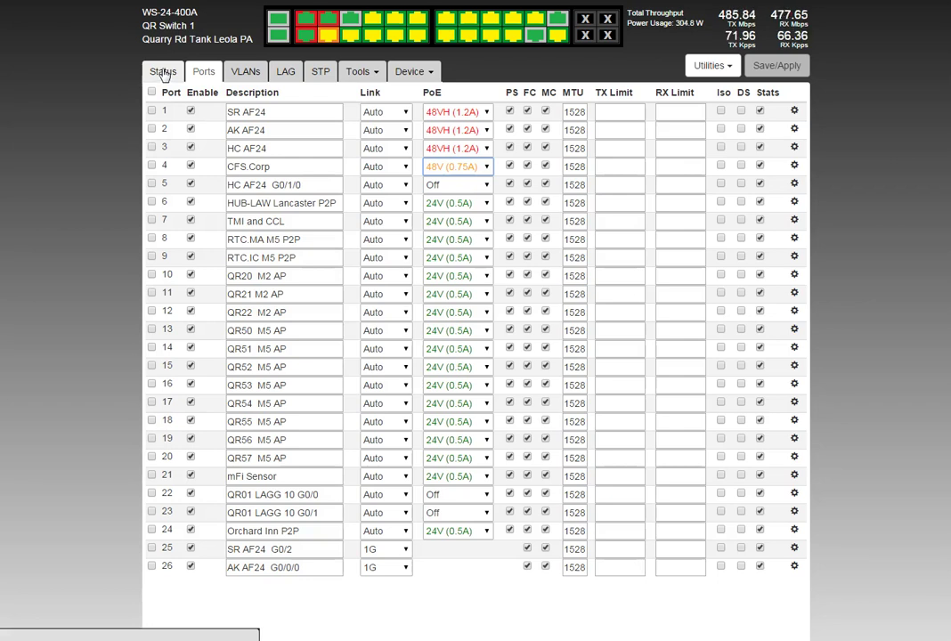
# Step: View the Device > Status page showing 35% CPU usage, then return to port status
pyautogui.click(163, 71)
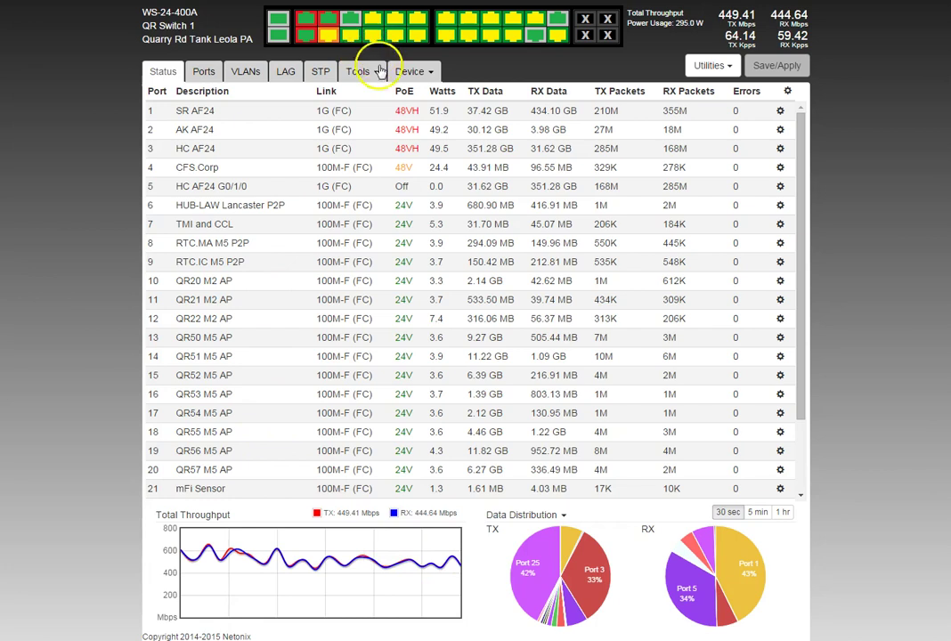
pyautogui.click(405, 72)
pyautogui.click(415, 114)
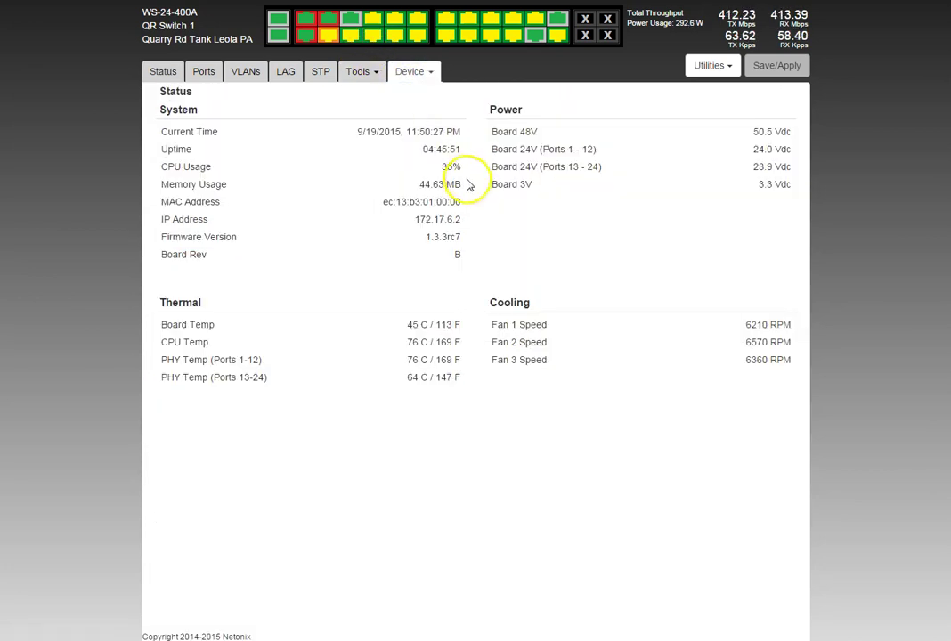
pyautogui.moveTo(460, 169); pyautogui.dragTo(165, 167)
pyautogui.click(161, 72)
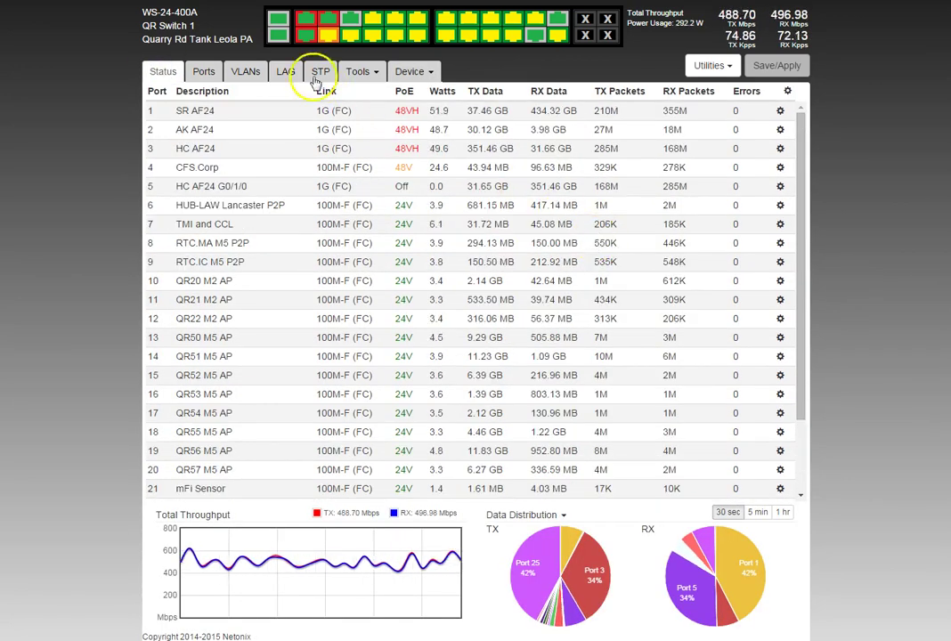
# Step: Show graphs for ports 1 SR AF24, 2 AK AF24, 3 HC AF24, 4 CFS.Corp and 6 HUB-LAW Lancaster P2P
pyautogui.click(250, 116)
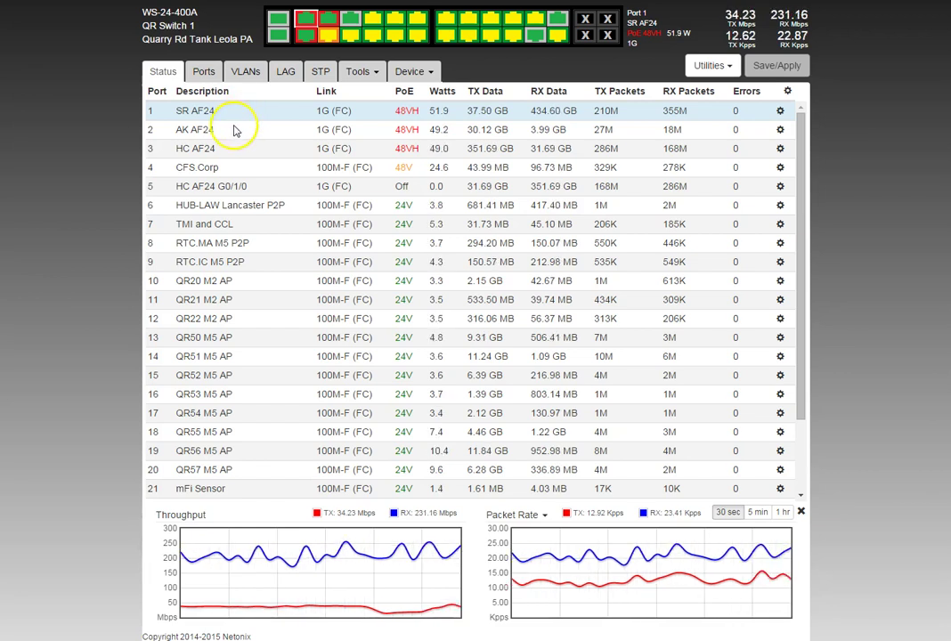
pyautogui.click(250, 130)
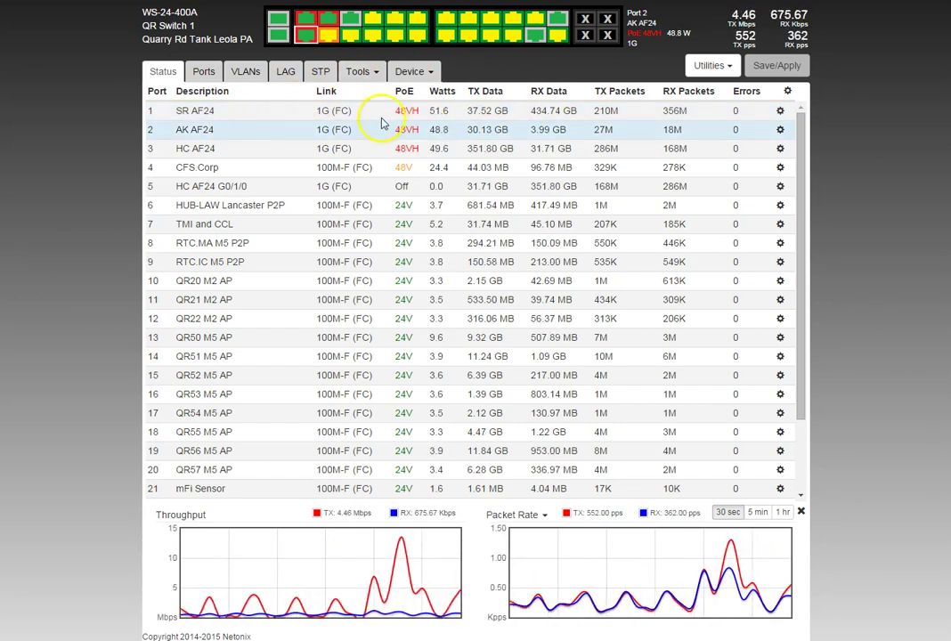
pyautogui.click(255, 152)
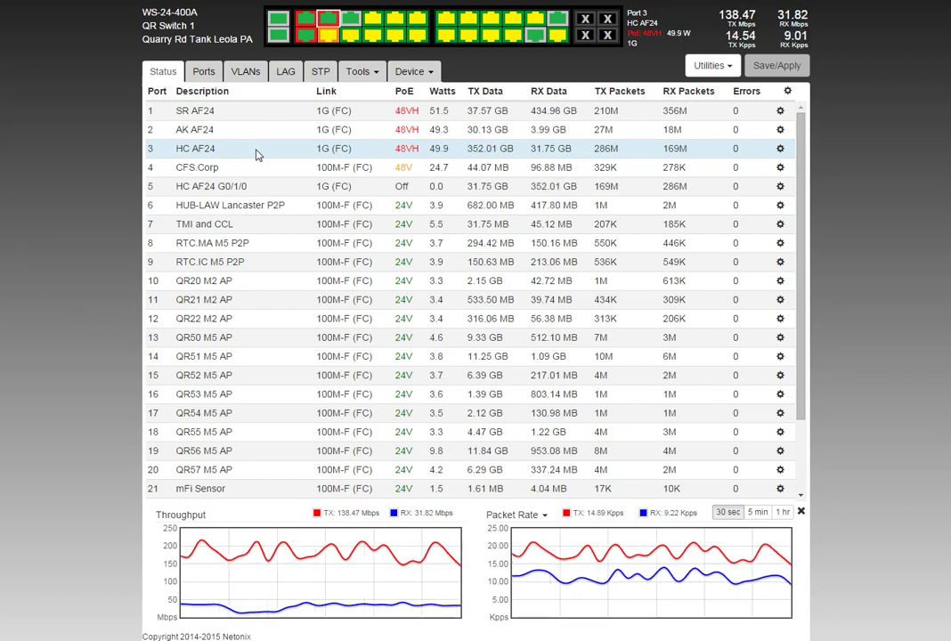
pyautogui.click(256, 170)
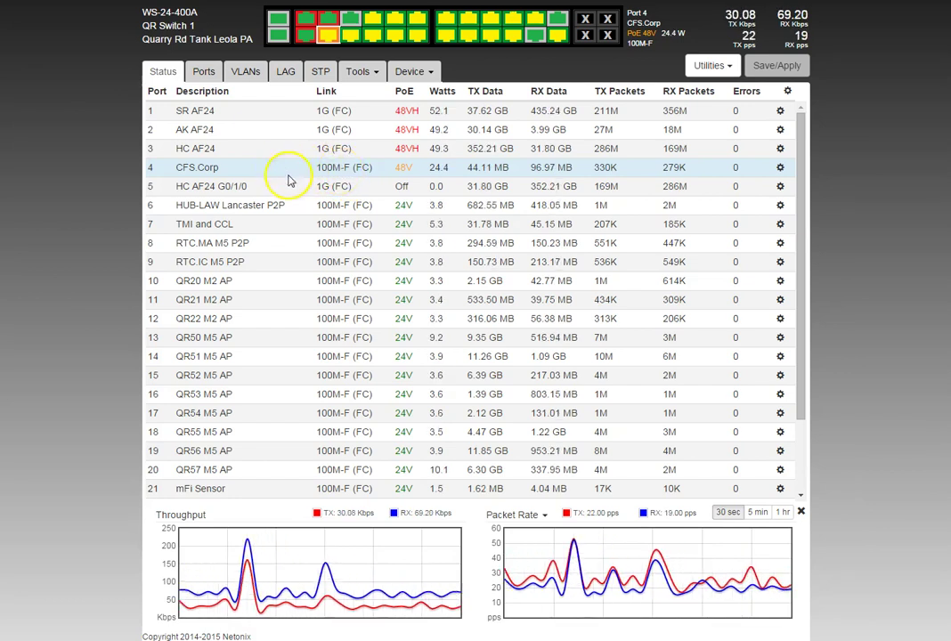
pyautogui.click(293, 209)
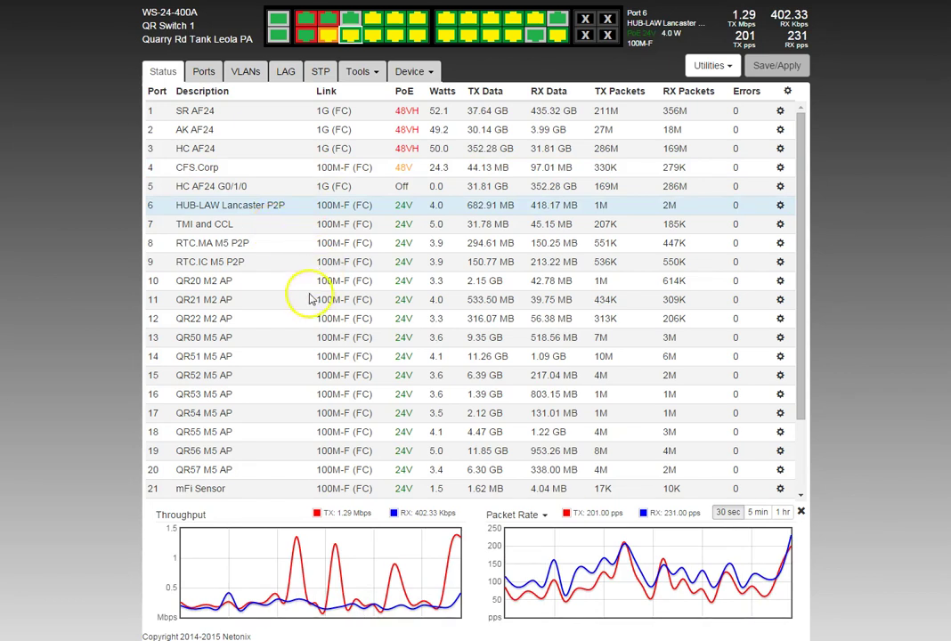
# Step: Show graphs for ports 10 QR20 M2 AP, 21 mFi Sensor, 22 and 23, then the VLAN diagram
pyautogui.scroll(-2, 272, 281)
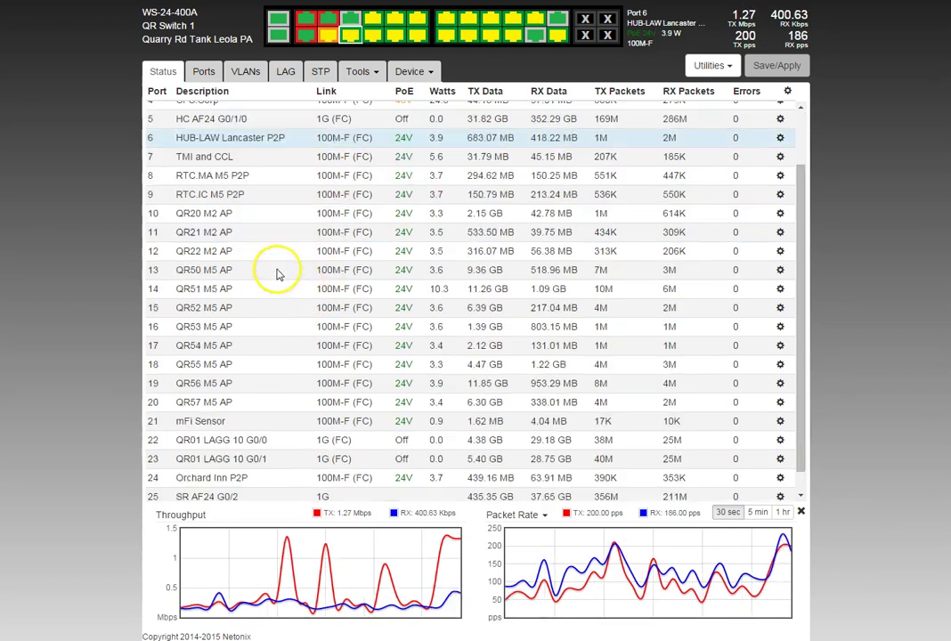
pyautogui.click(261, 215)
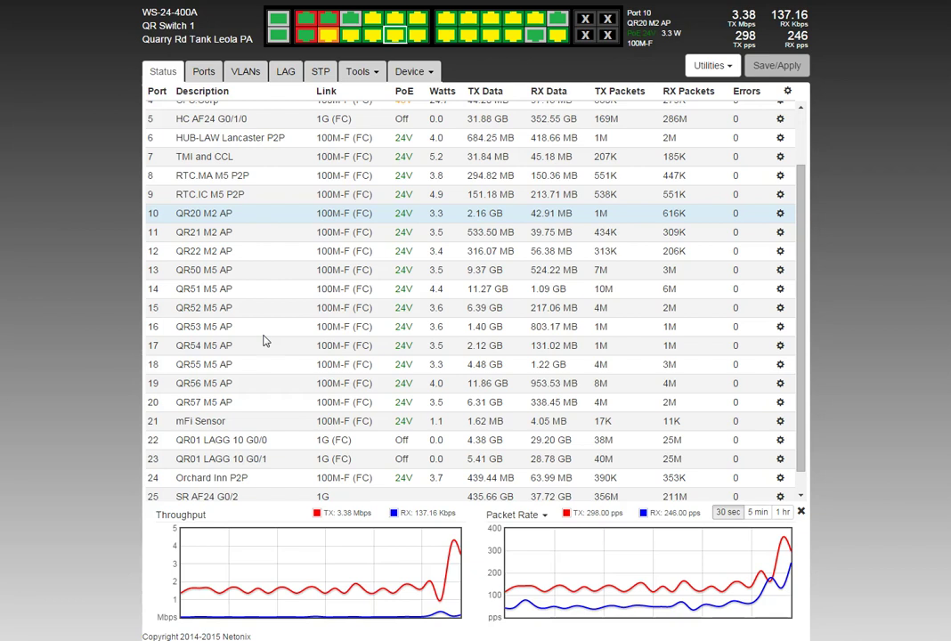
pyautogui.click(253, 426)
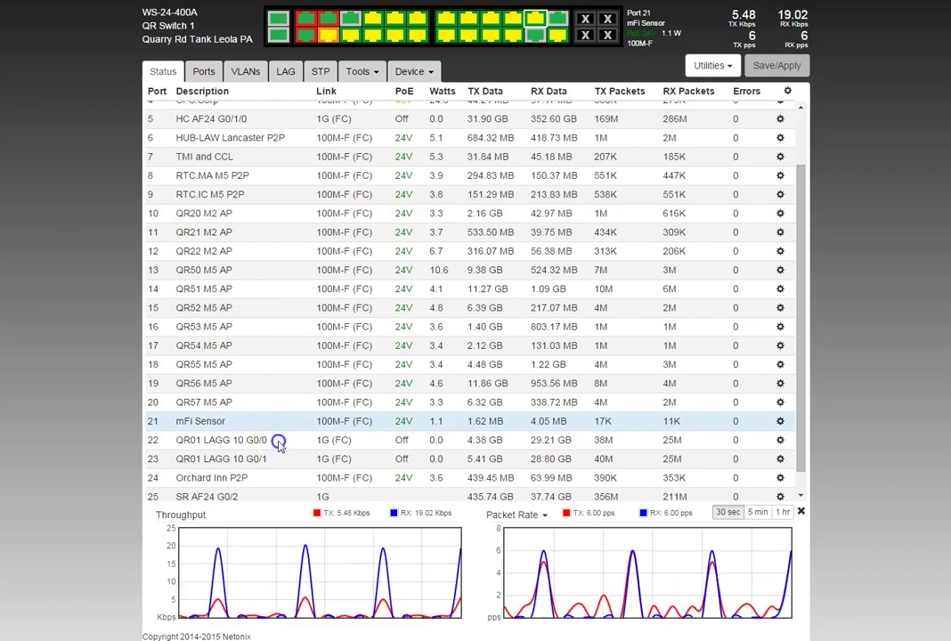
pyautogui.click(279, 442)
pyautogui.click(273, 466)
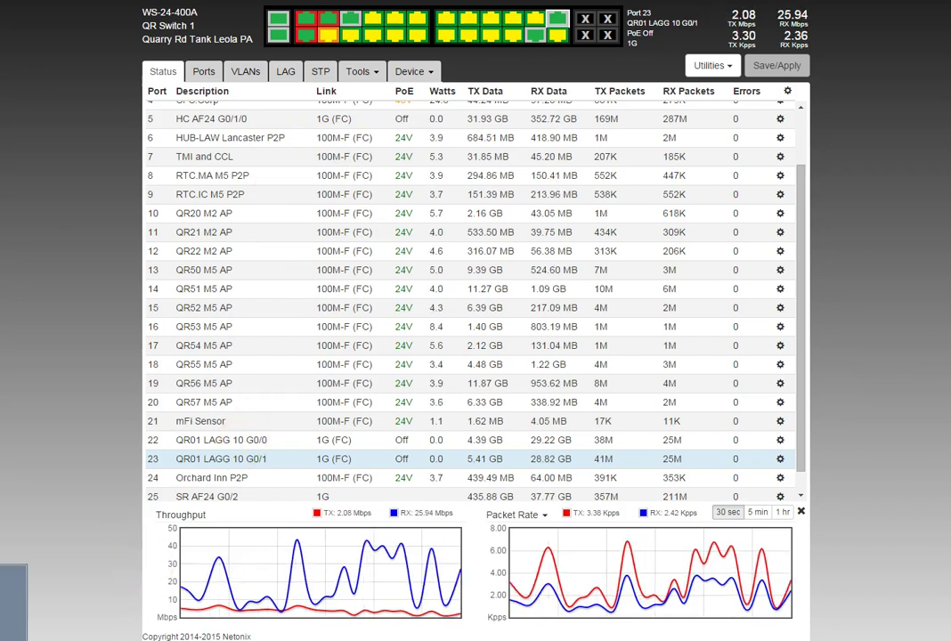
pyautogui.hotkey('alt', 'Tab')
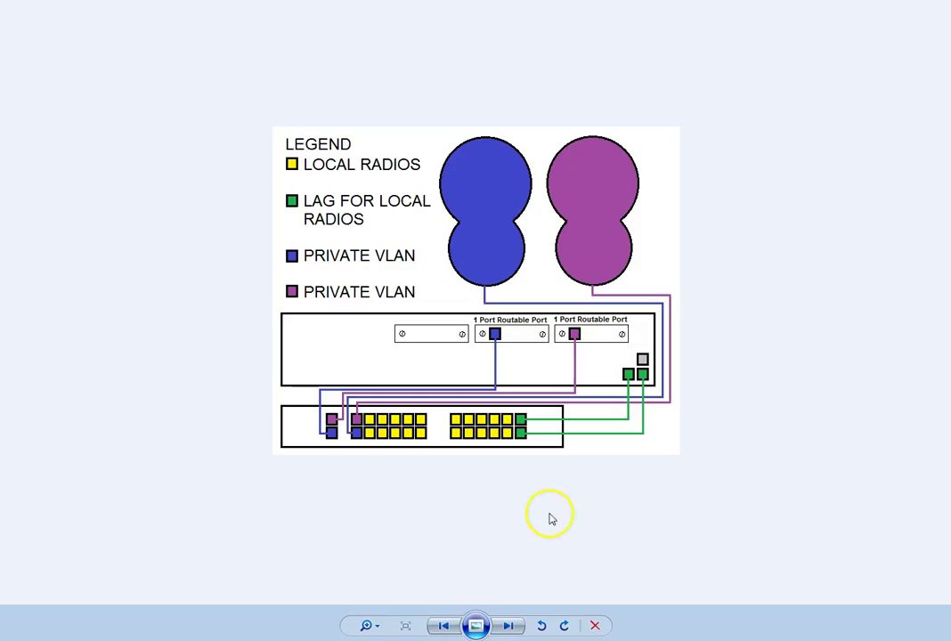
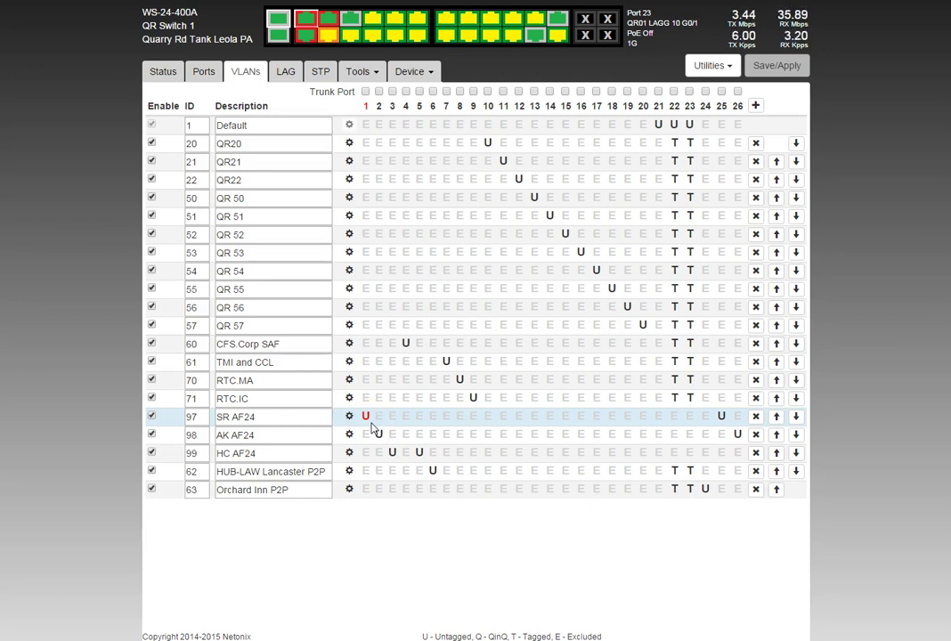
# Step: Review VLANs 97–99, make port 5 untagged in VLAN 99, check LAG, then go to NL-WS1 status
pyautogui.click(342, 424)
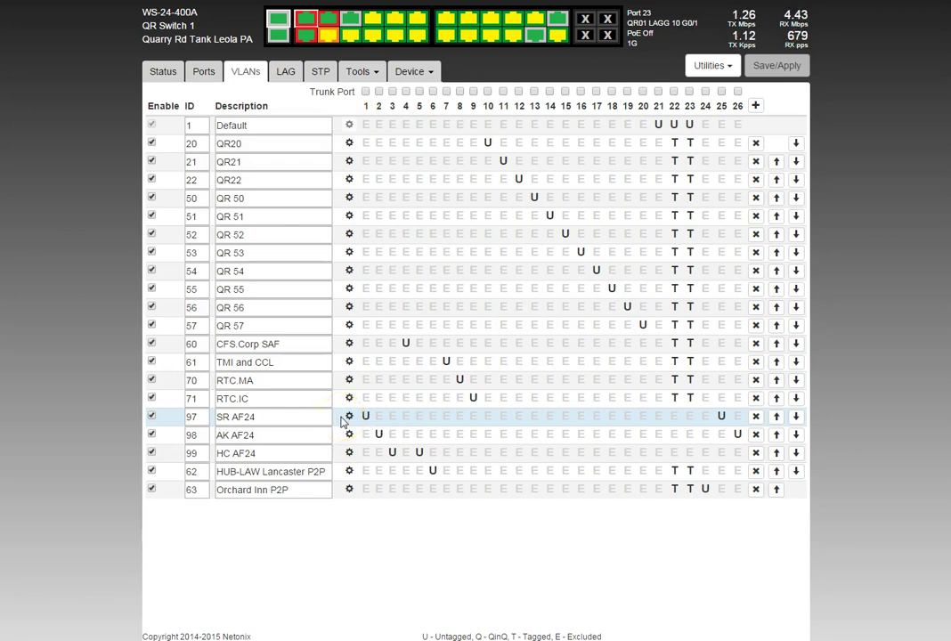
pyautogui.click(343, 436)
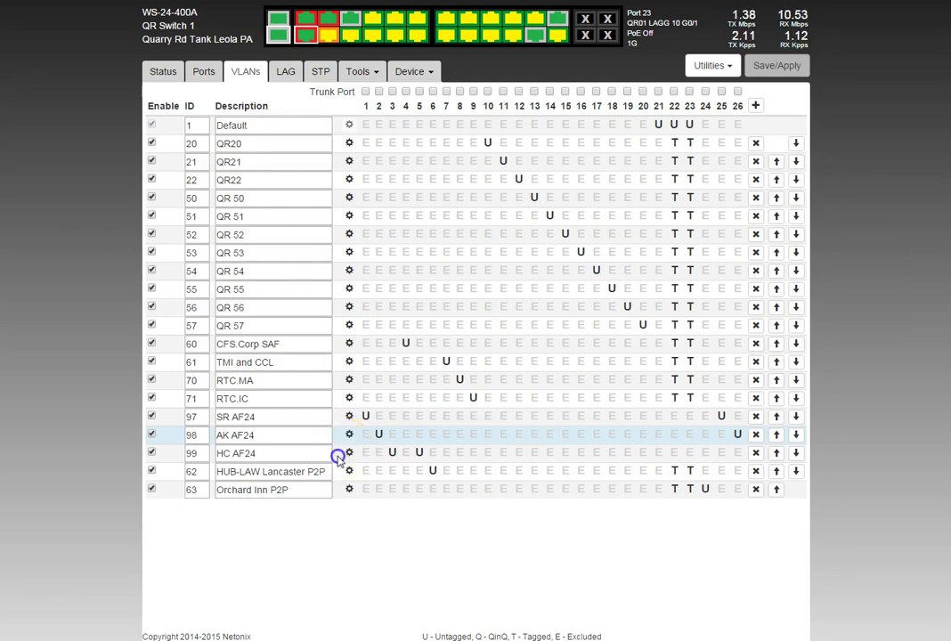
pyautogui.click(338, 460)
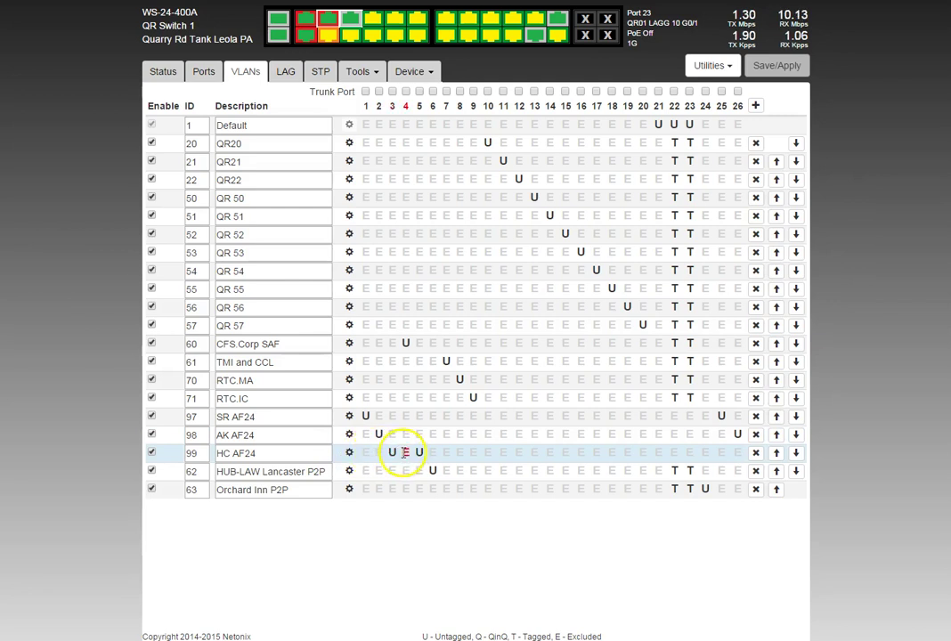
pyautogui.click(418, 453)
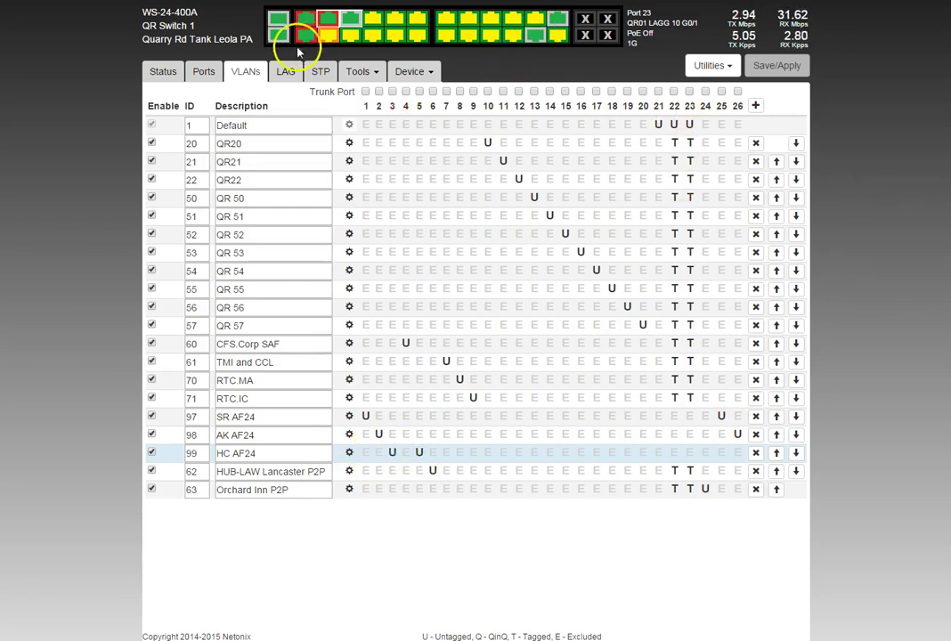
pyautogui.click(285, 73)
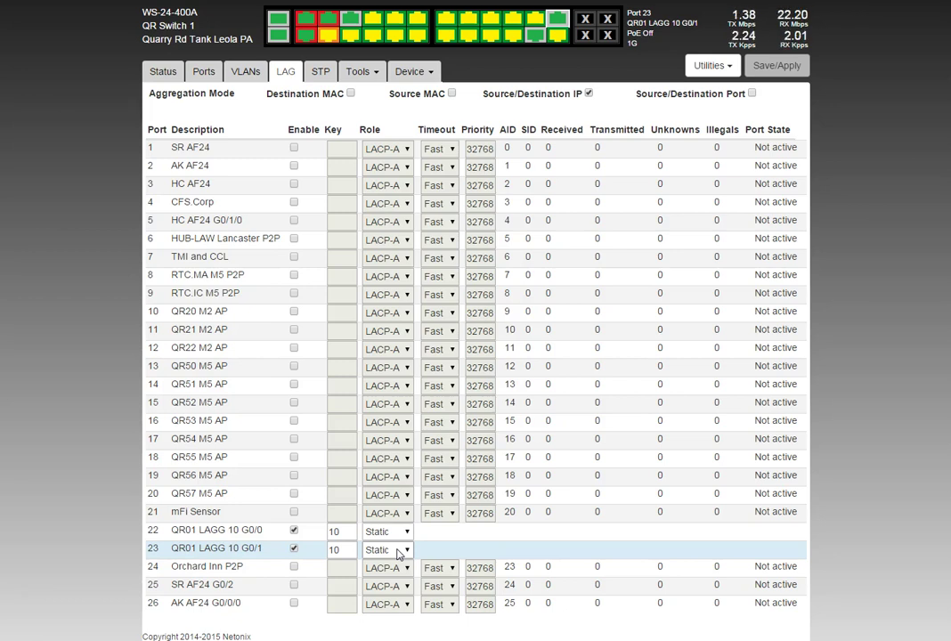
pyautogui.click(138, 510)
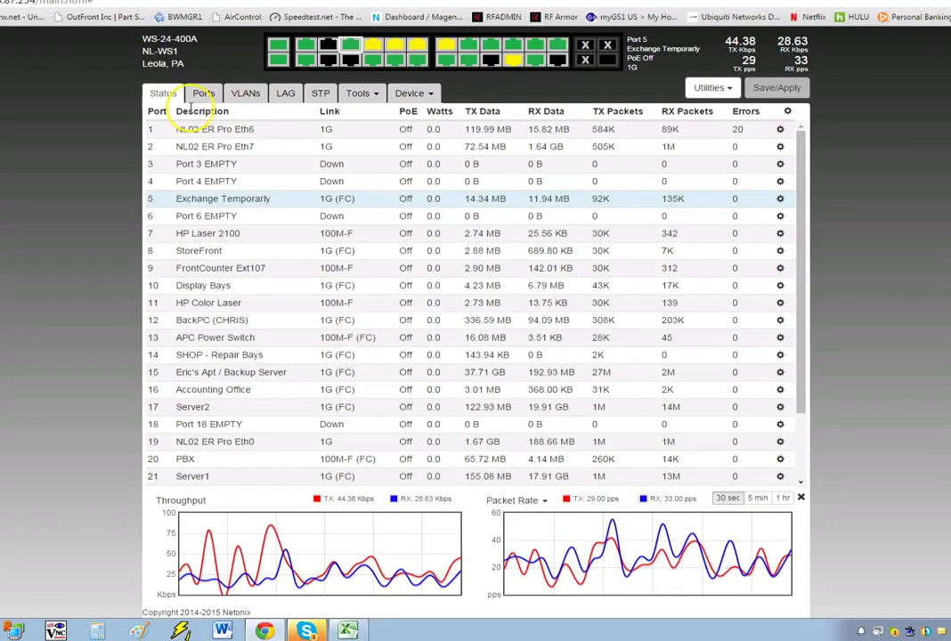
# Step: Inspect NL-WS1's LACP to Switch2 rows for ports 25 and 26 on the LAG page
pyautogui.click(286, 94)
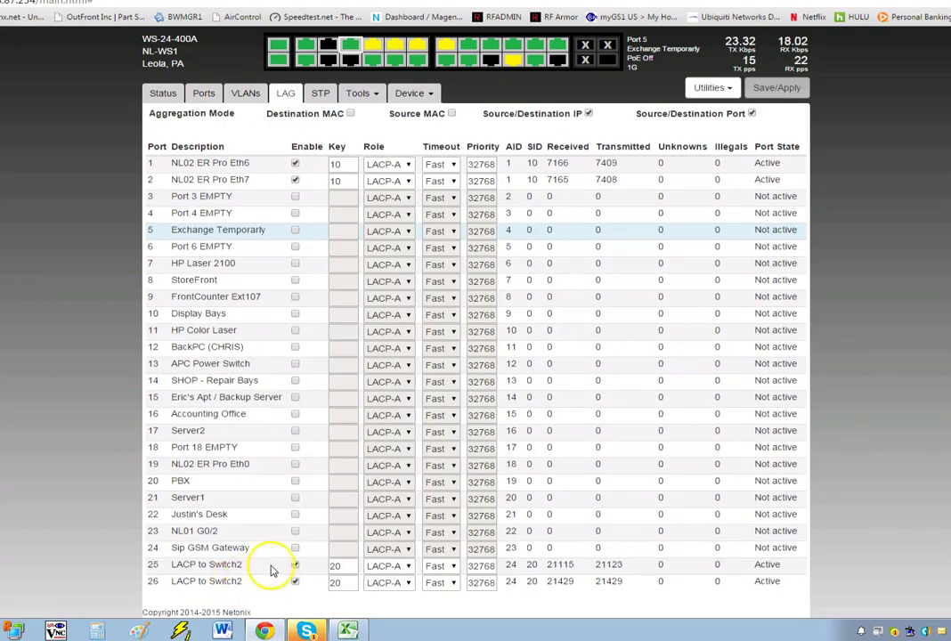
pyautogui.click(277, 565)
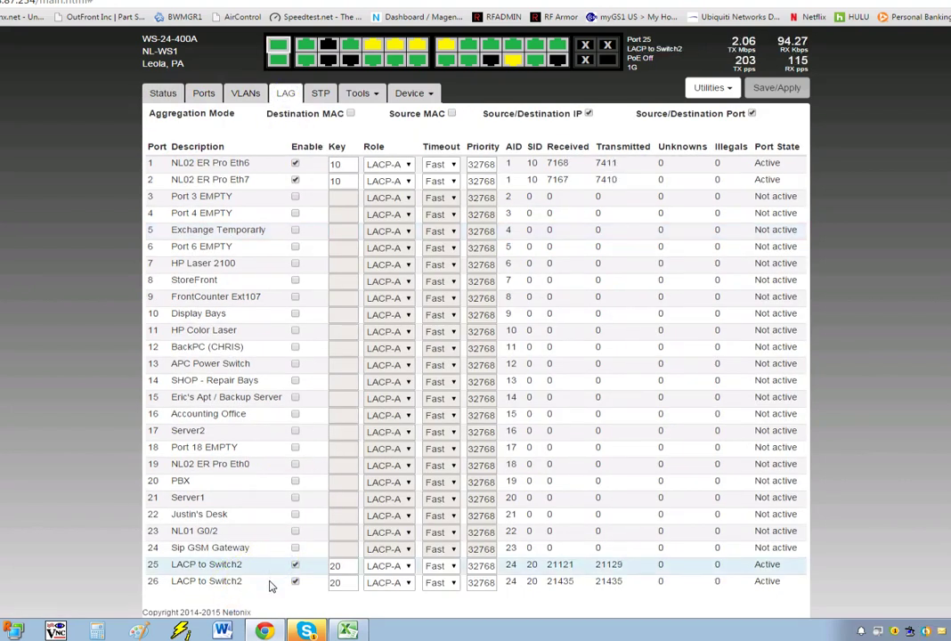
pyautogui.click(270, 567)
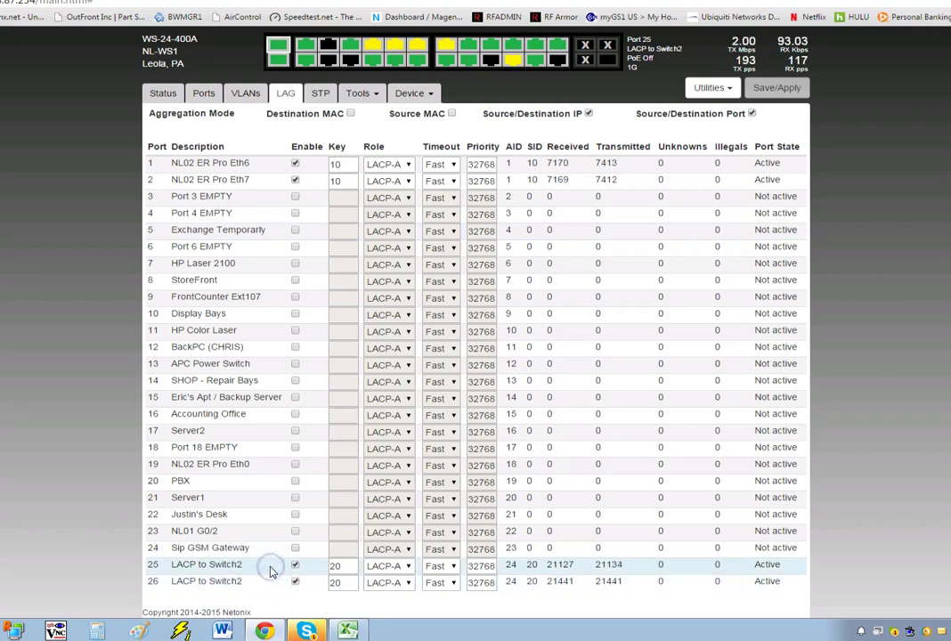
pyautogui.click(269, 586)
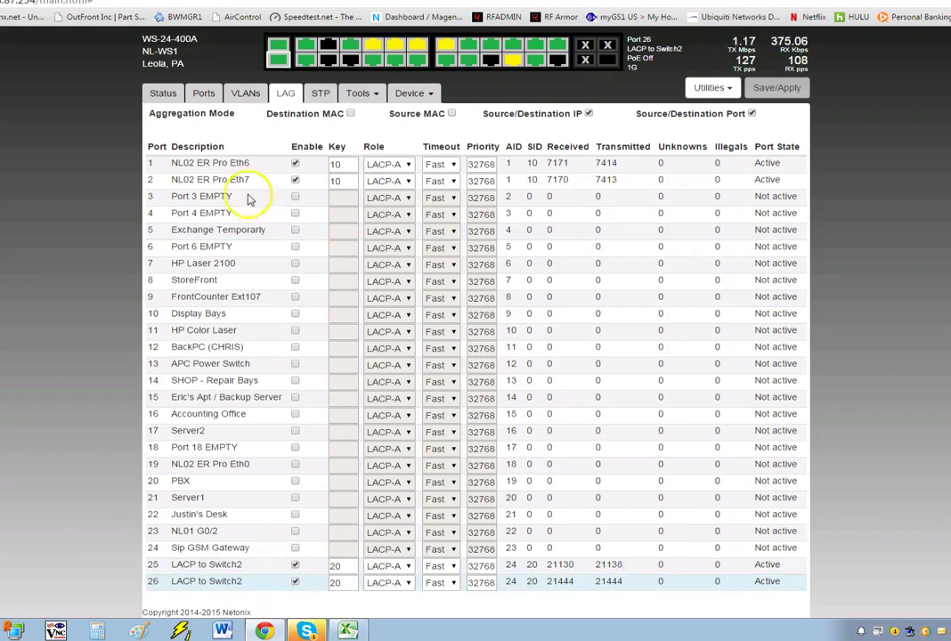
# Step: Disable port 26 and try to apply it, dismissing the invalid fields warning
pyautogui.click(204, 96)
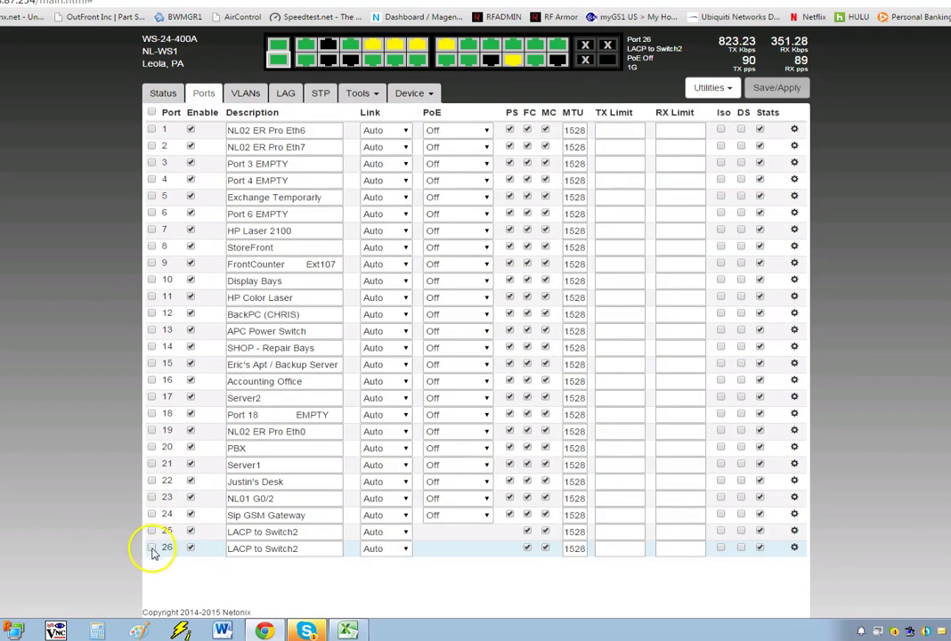
pyautogui.click(191, 547)
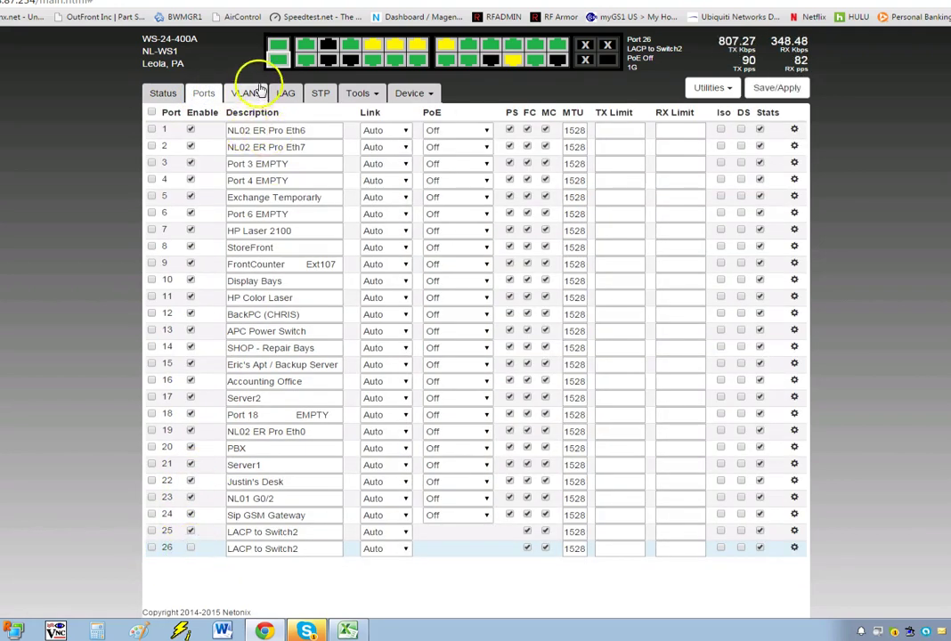
pyautogui.click(286, 94)
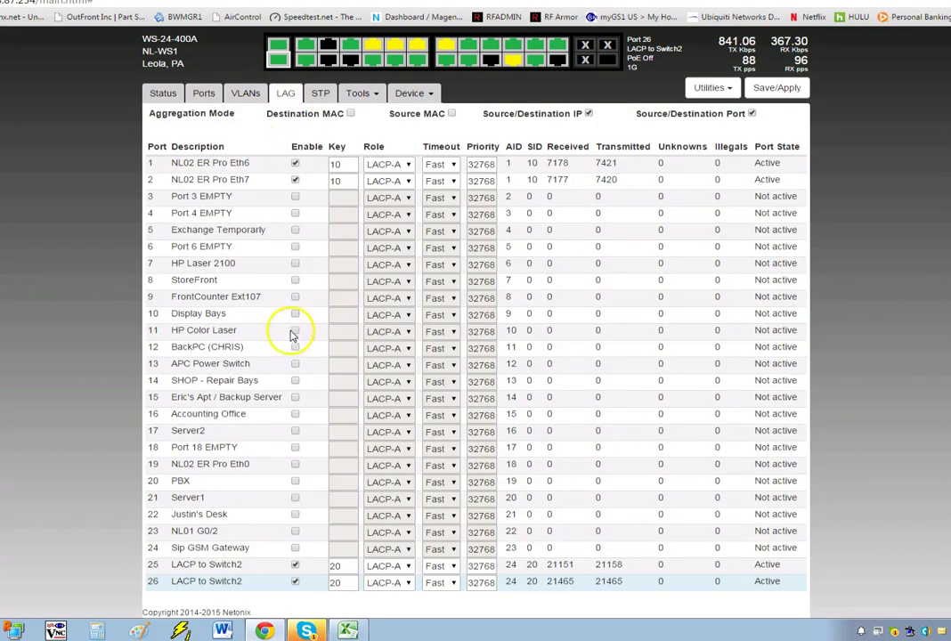
pyautogui.click(201, 94)
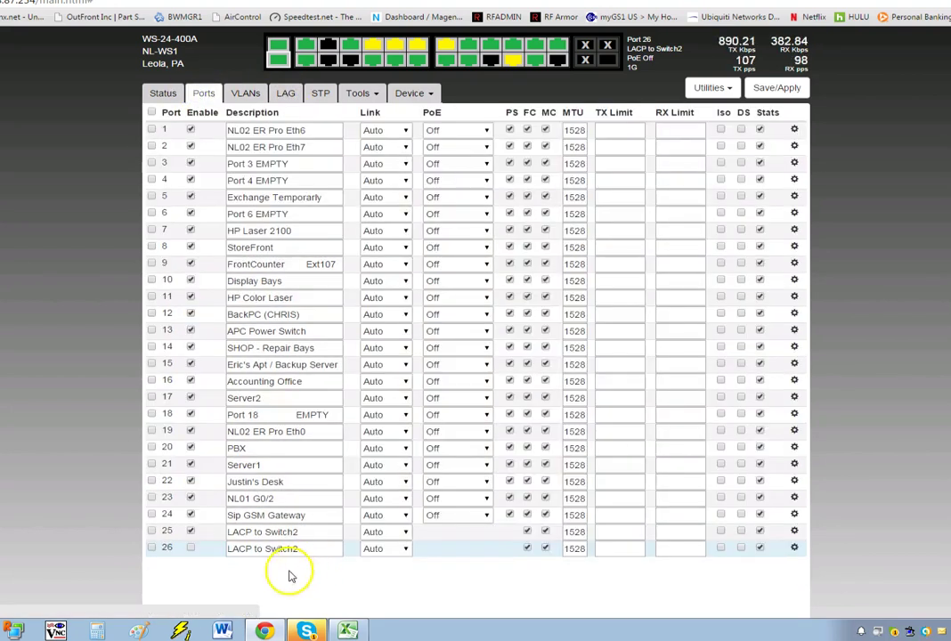
pyautogui.click(246, 96)
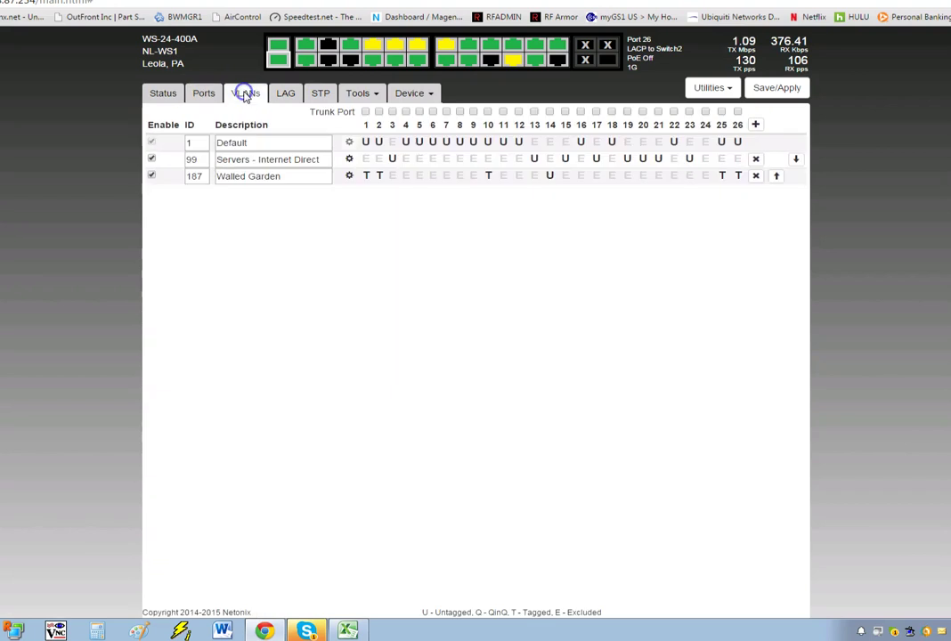
pyautogui.click(286, 94)
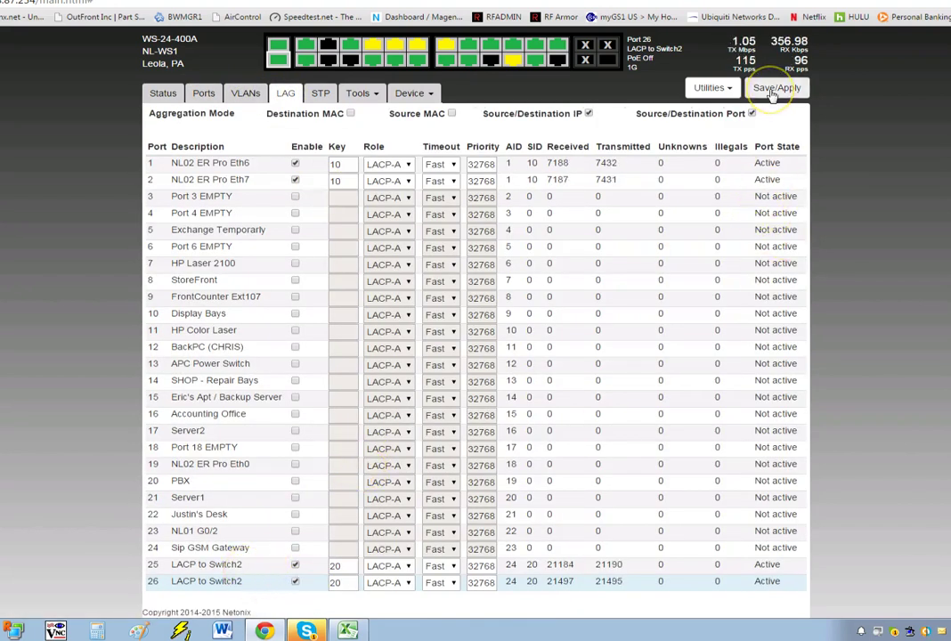
pyautogui.click(772, 92)
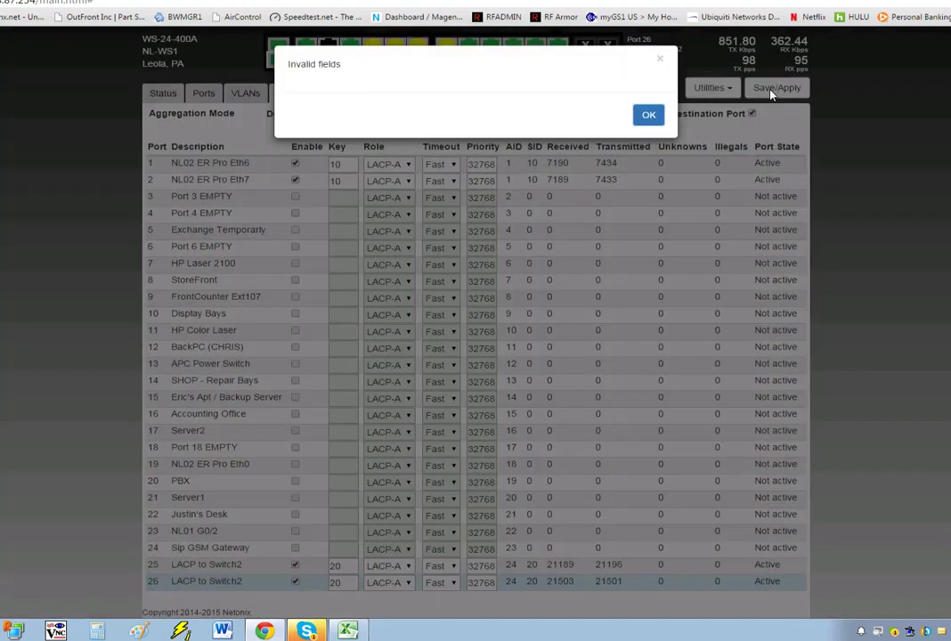
pyautogui.click(651, 116)
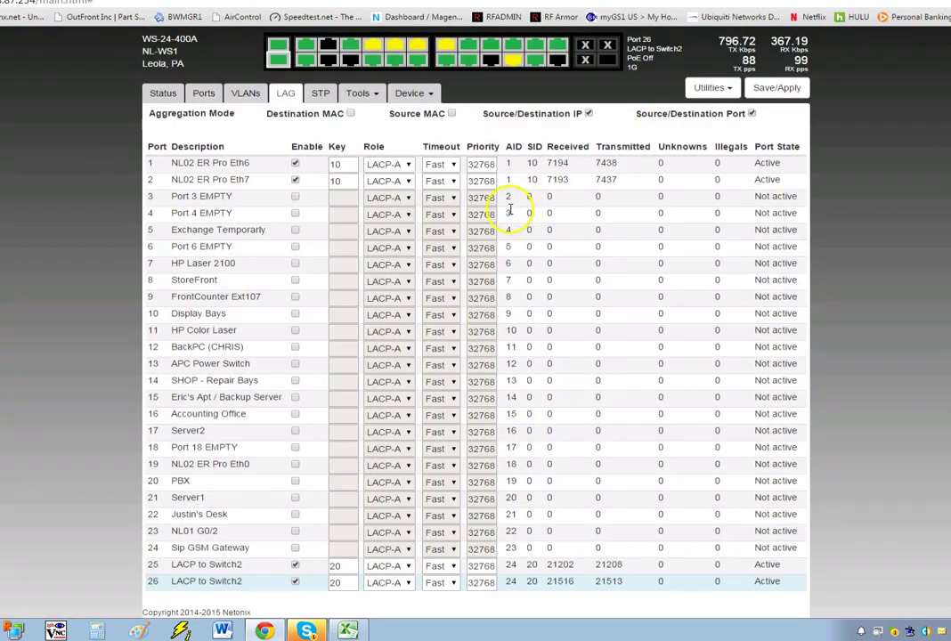
# Step: Refresh the switch page, disable port 26 again and apply it from the LAG page
pyautogui.click(162, 94)
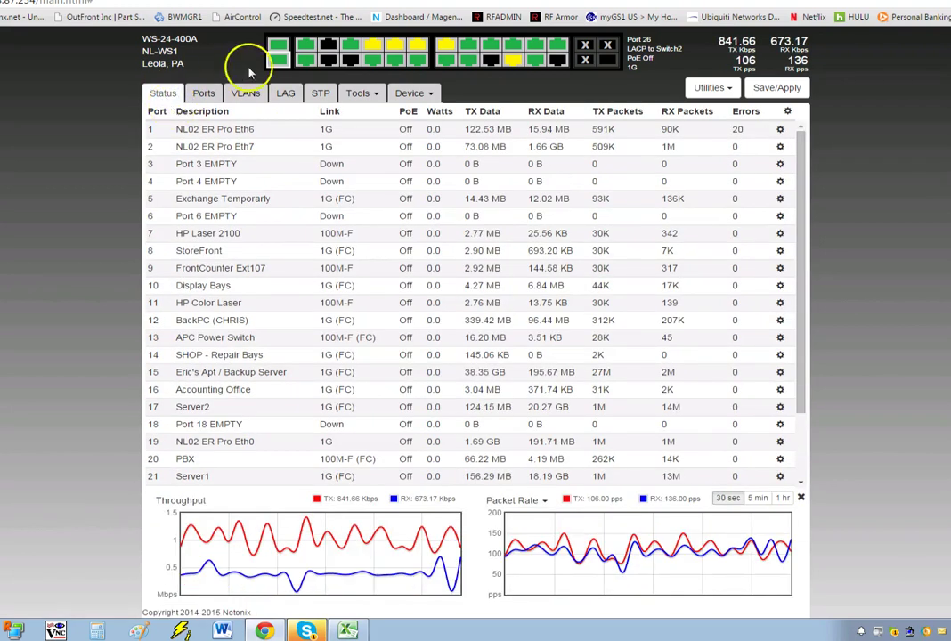
pyautogui.click(203, 94)
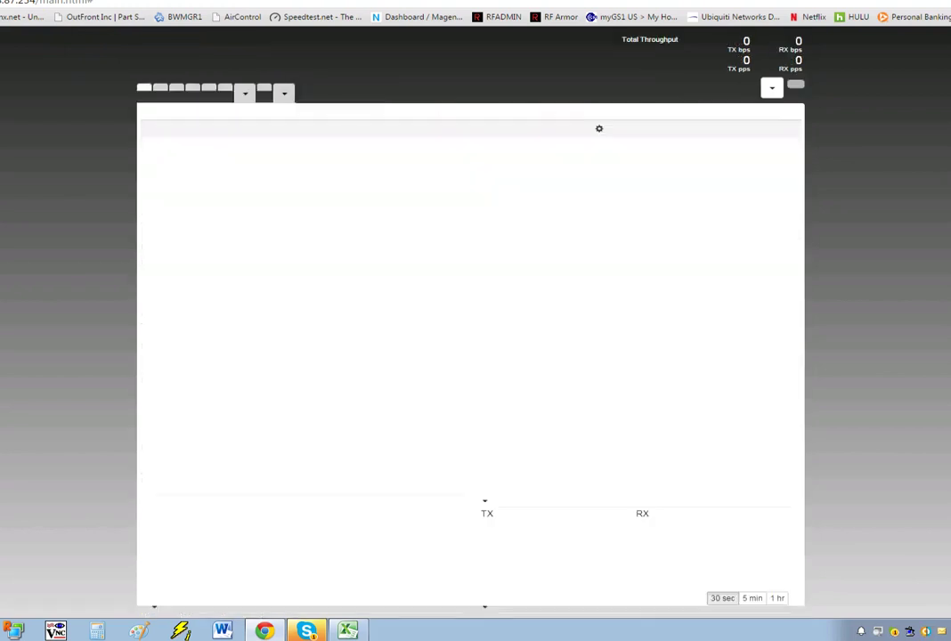
pyautogui.click(202, 161)
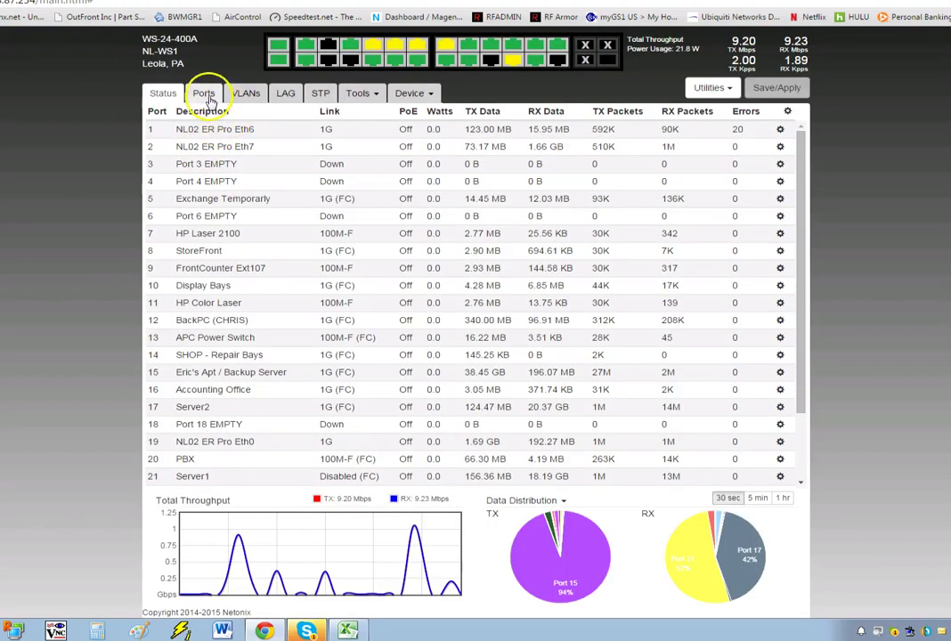
pyautogui.click(203, 93)
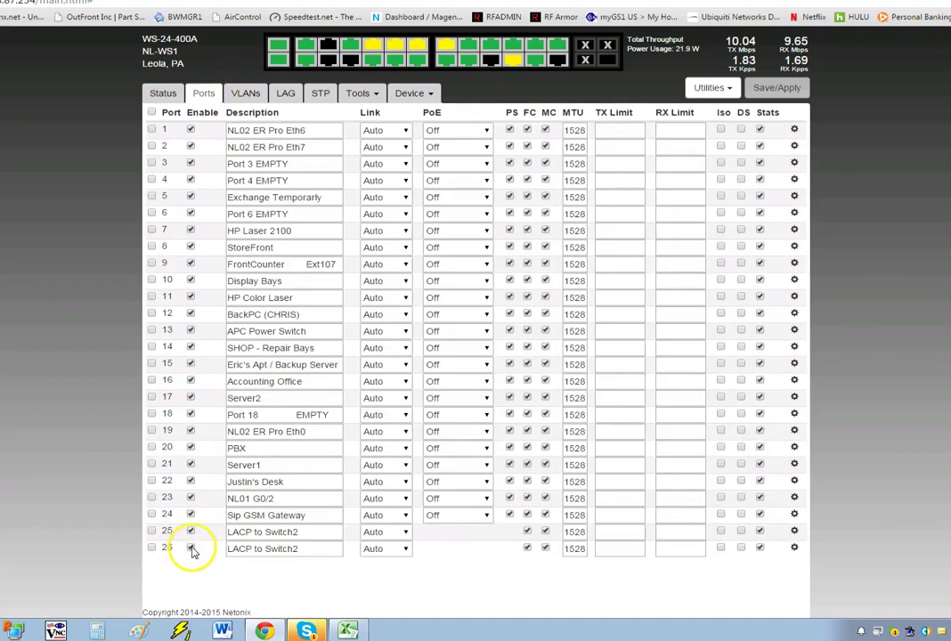
pyautogui.click(190, 548)
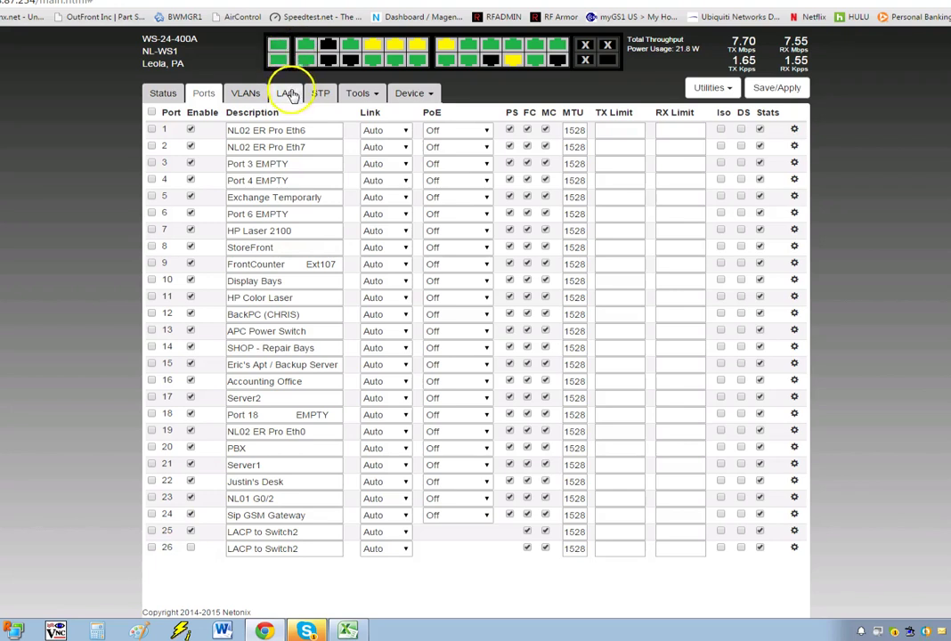
pyautogui.click(285, 93)
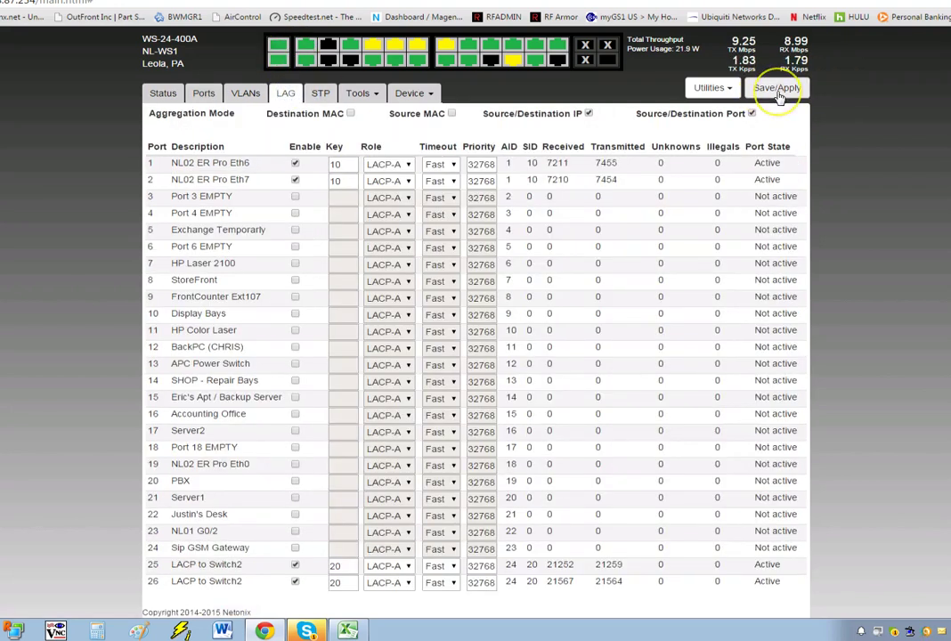
pyautogui.click(777, 89)
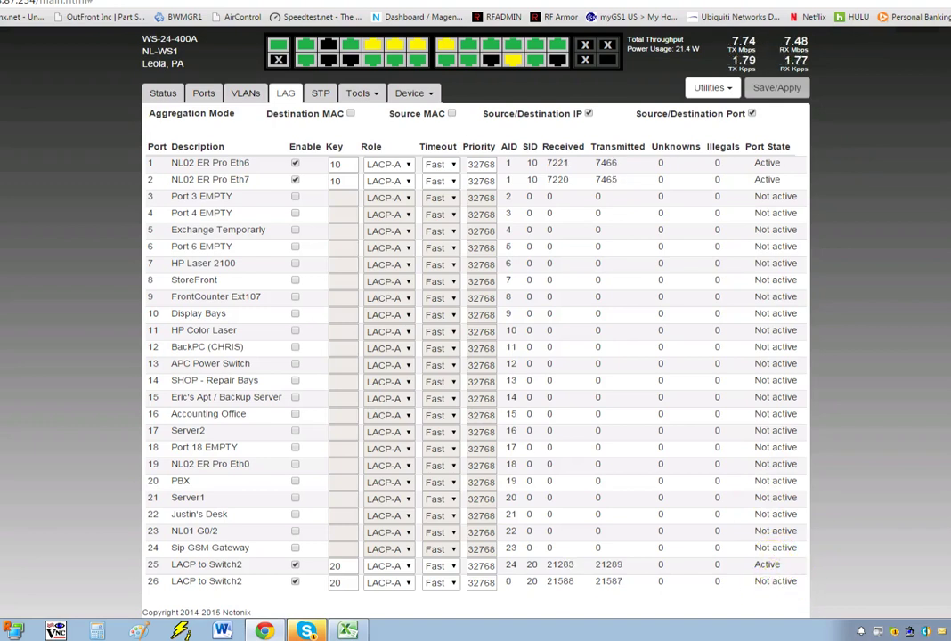
# Step: Re-enable port 26 and apply it while keeping the ping window visible beside the switch page
pyautogui.hotkey('alt', 'Tab')
pyautogui.moveTo(919, 155); pyautogui.dragTo(675, 60)
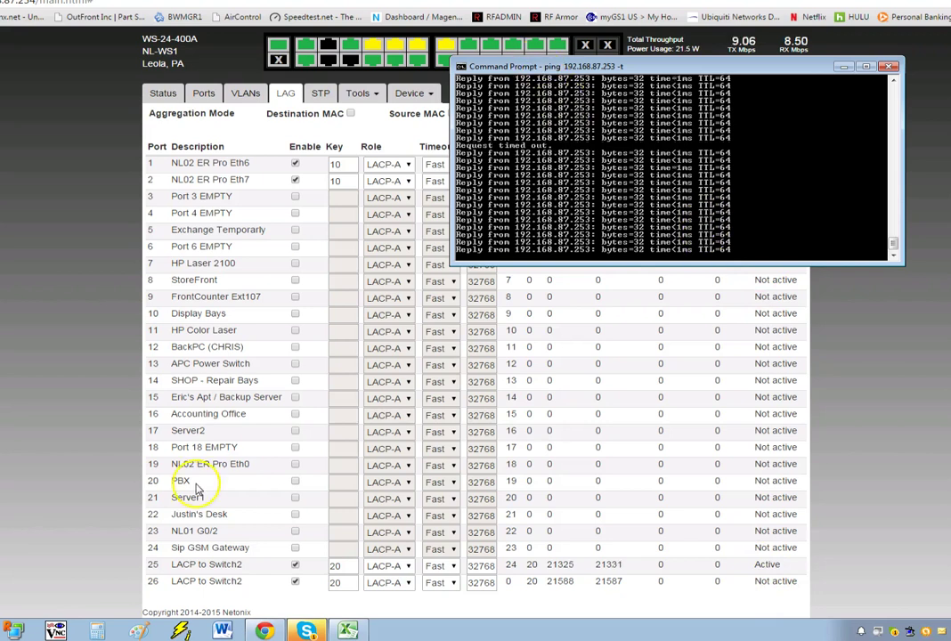
pyautogui.click(203, 94)
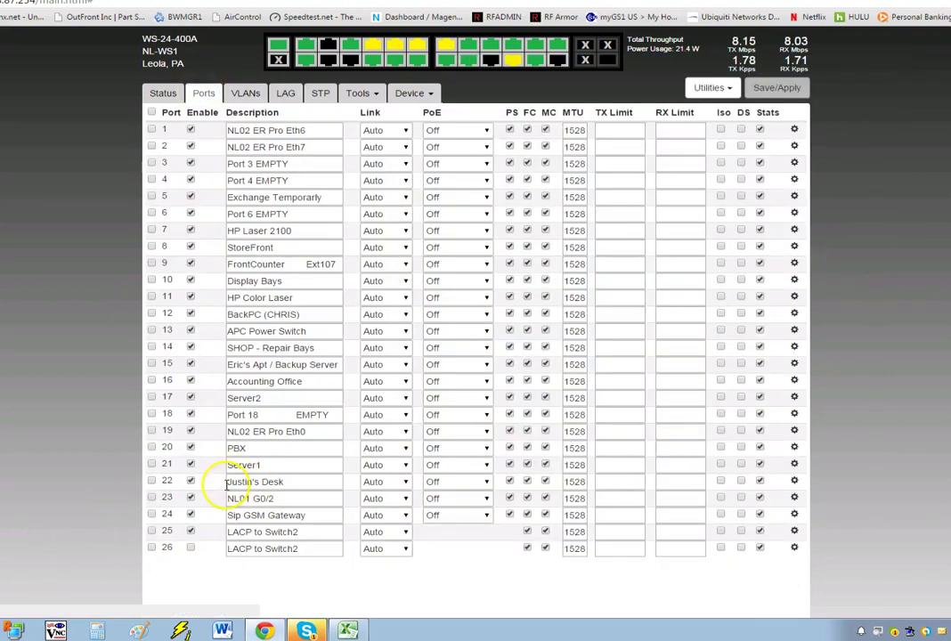
pyautogui.click(190, 549)
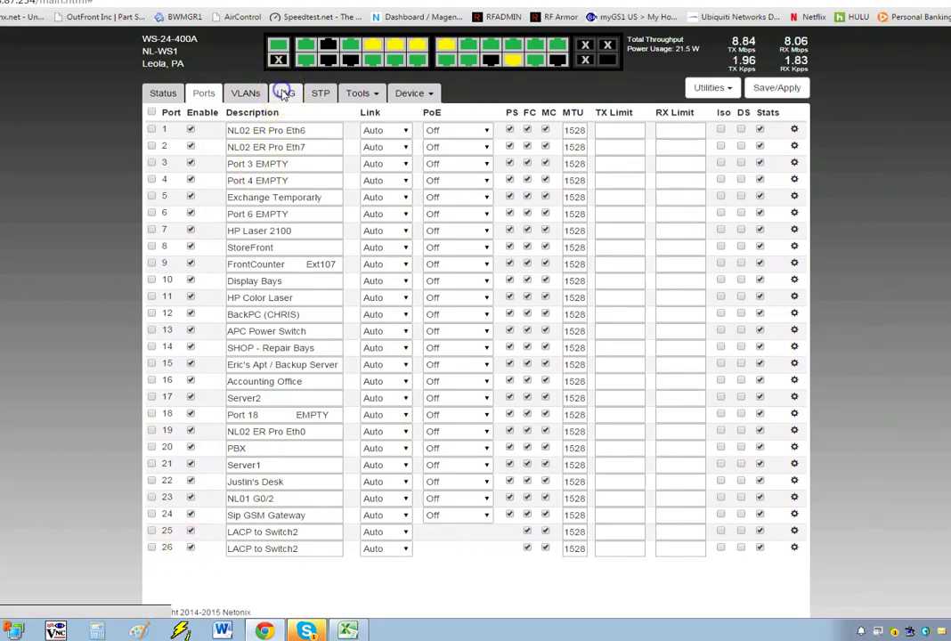
pyautogui.click(285, 93)
pyautogui.click(776, 90)
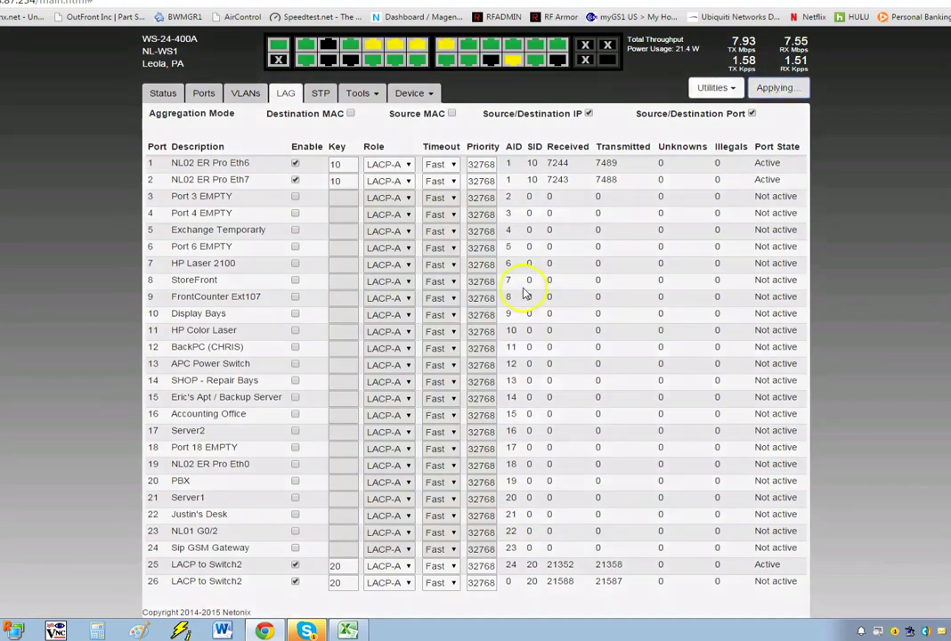
pyautogui.hotkey('alt', 'Tab')
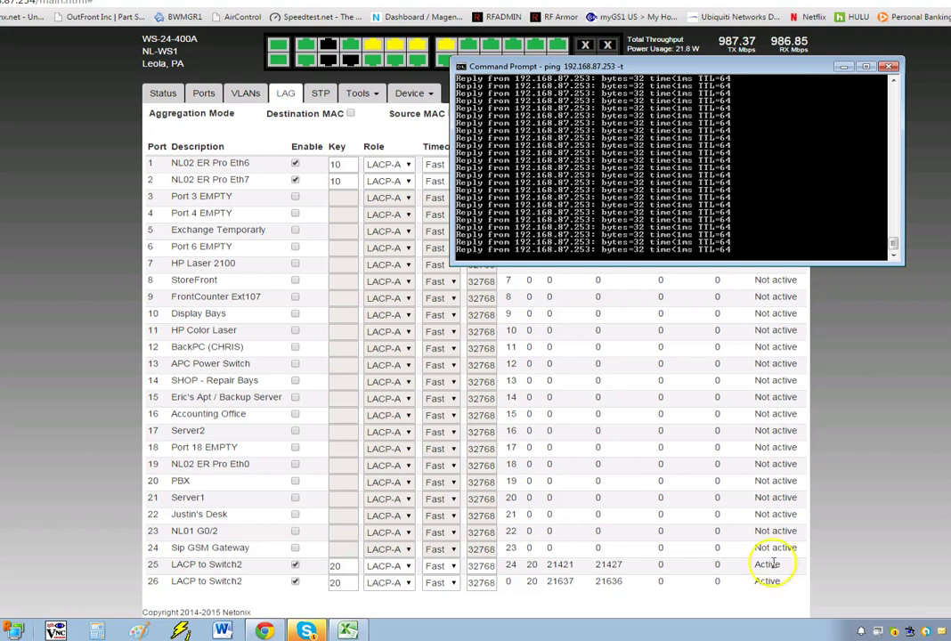
pyautogui.moveTo(512, 67); pyautogui.dragTo(762, 154)
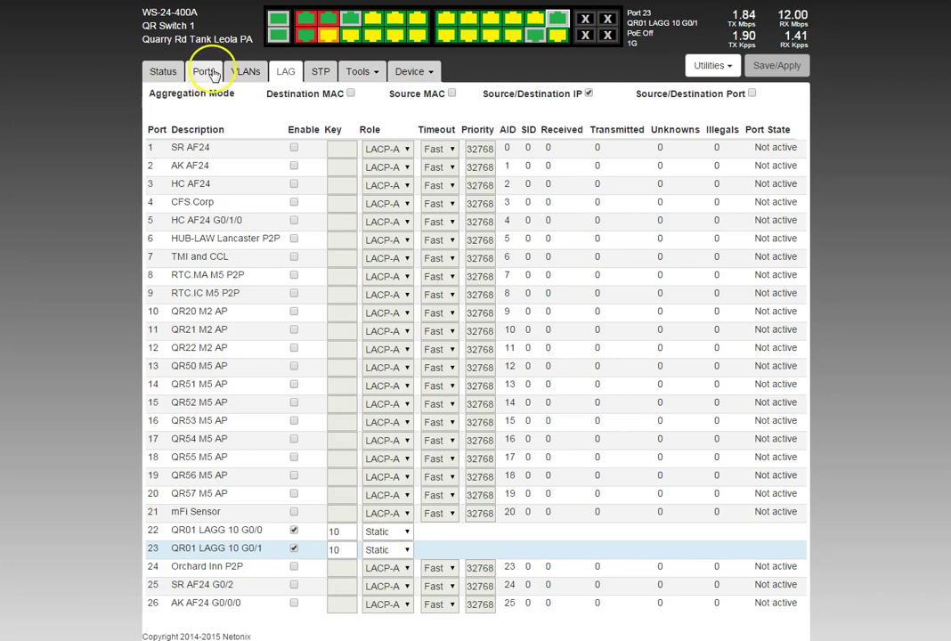
# Step: Show QR Switch 1's port status with the graphs focused on port 15, QR52 M5 AP
pyautogui.click(165, 72)
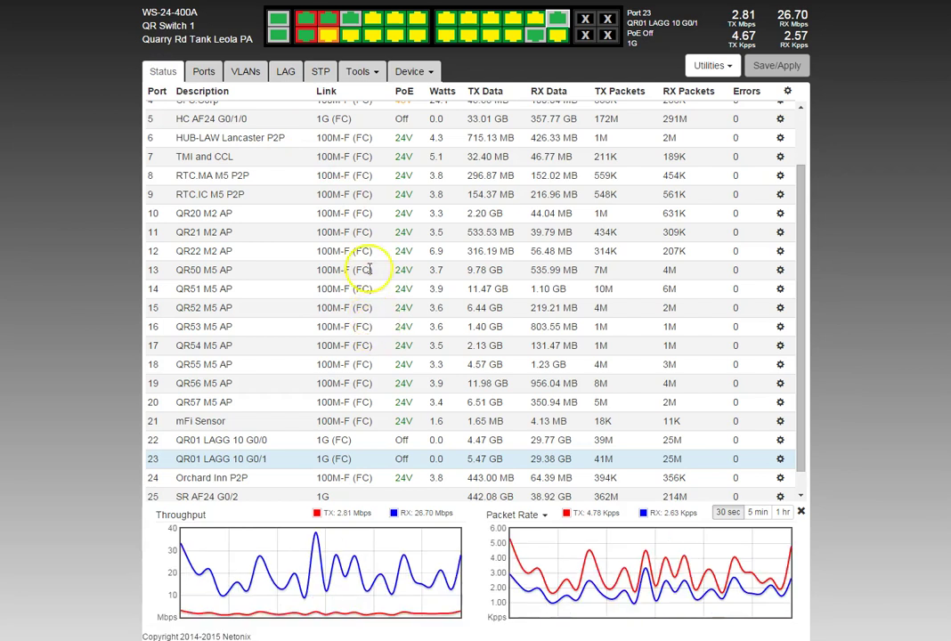
pyautogui.scroll(1, 342, 153)
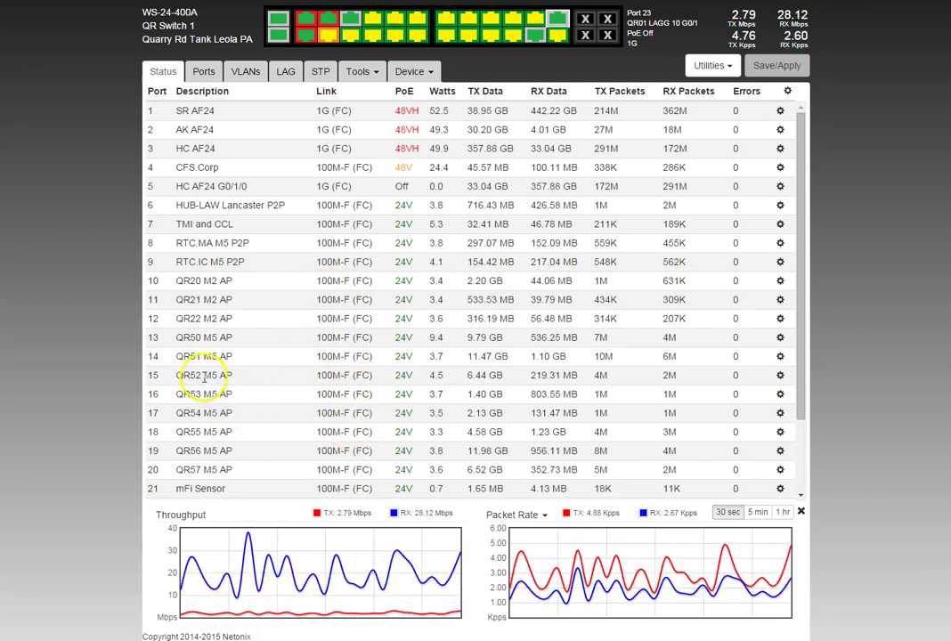
pyautogui.click(273, 375)
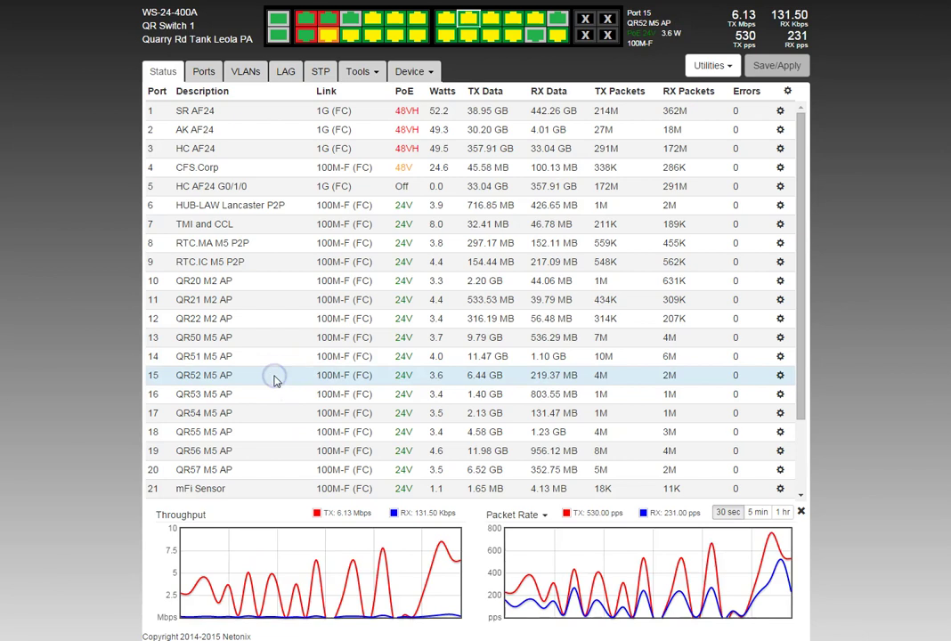
pyautogui.click(780, 375)
pyautogui.click(757, 431)
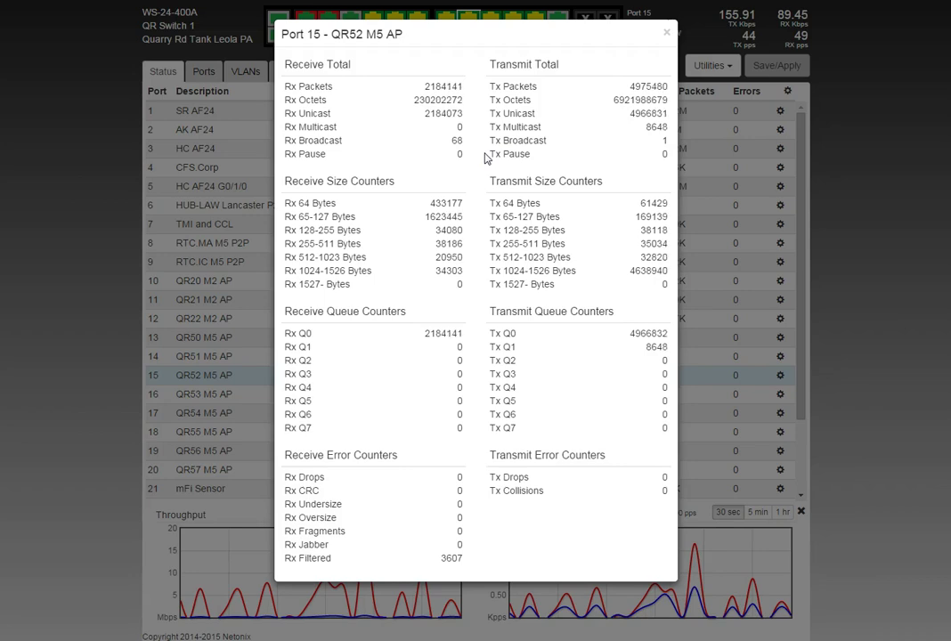
pyautogui.click(665, 35)
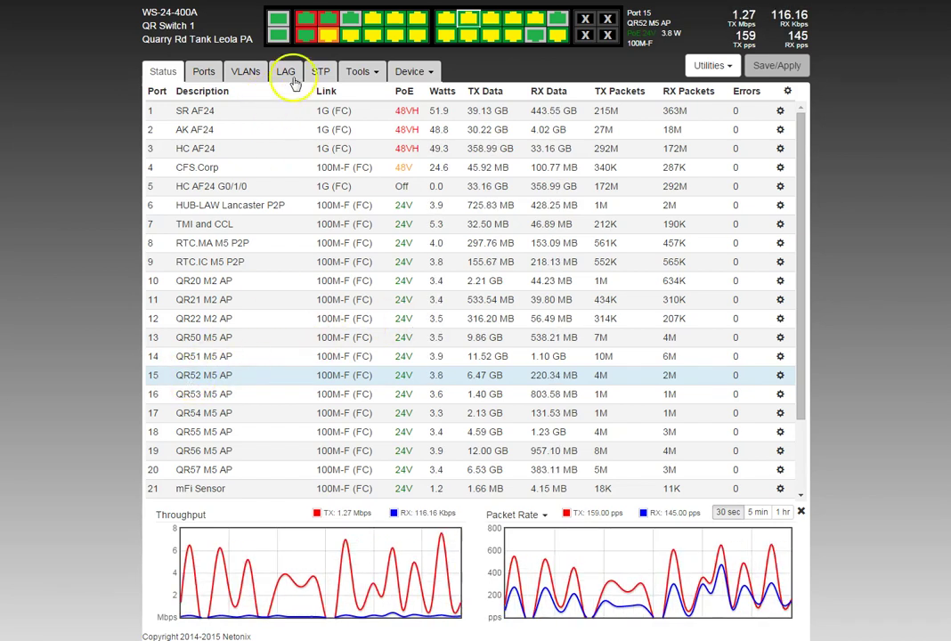
# Step: Open QR Switch 1's VLAN table and inspect the tagged/untagged memberships of ports 22 and 23
pyautogui.click(246, 73)
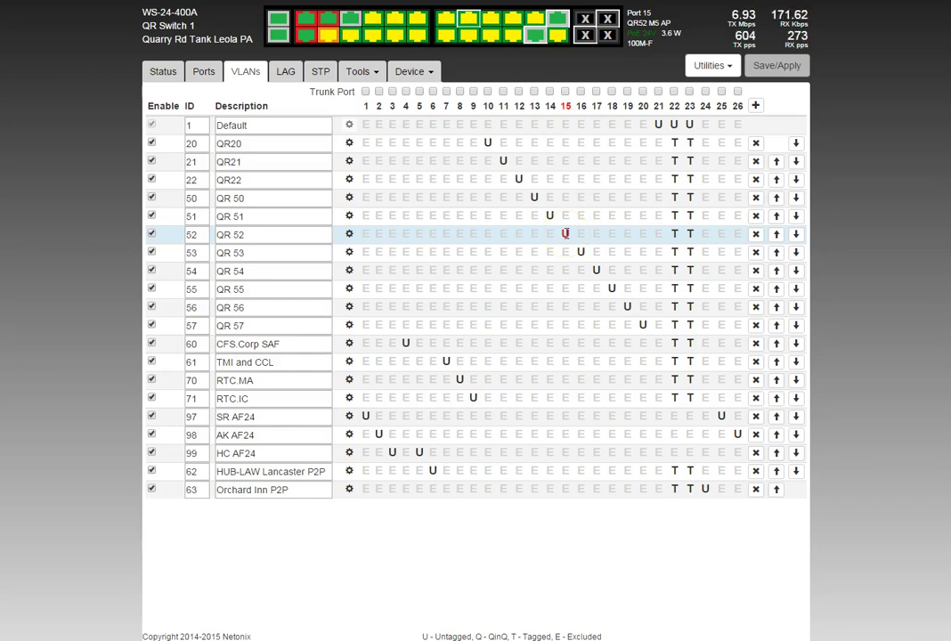
pyautogui.moveTo(660, 238); pyautogui.dragTo(688, 238)
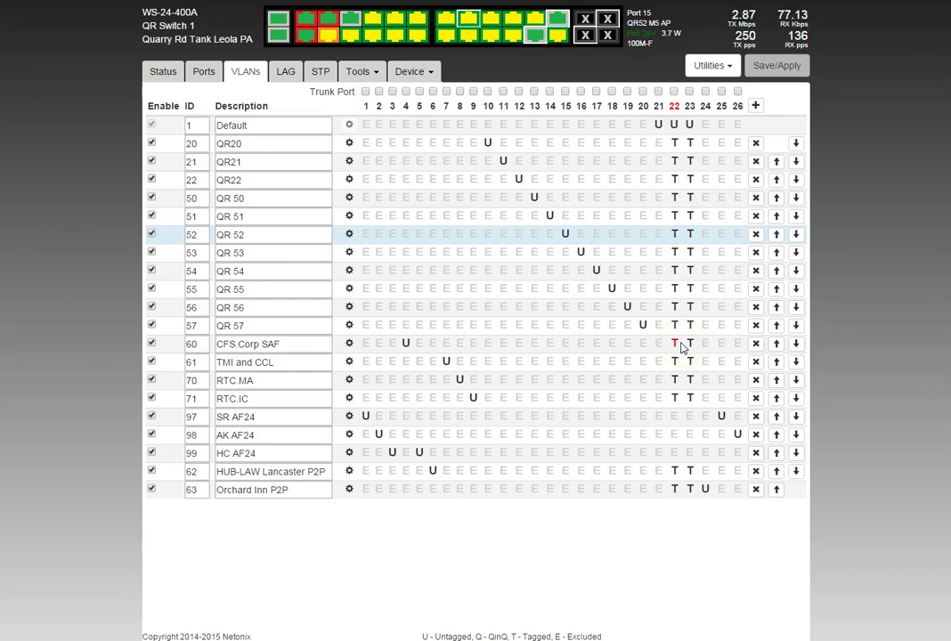
pyautogui.click(679, 381)
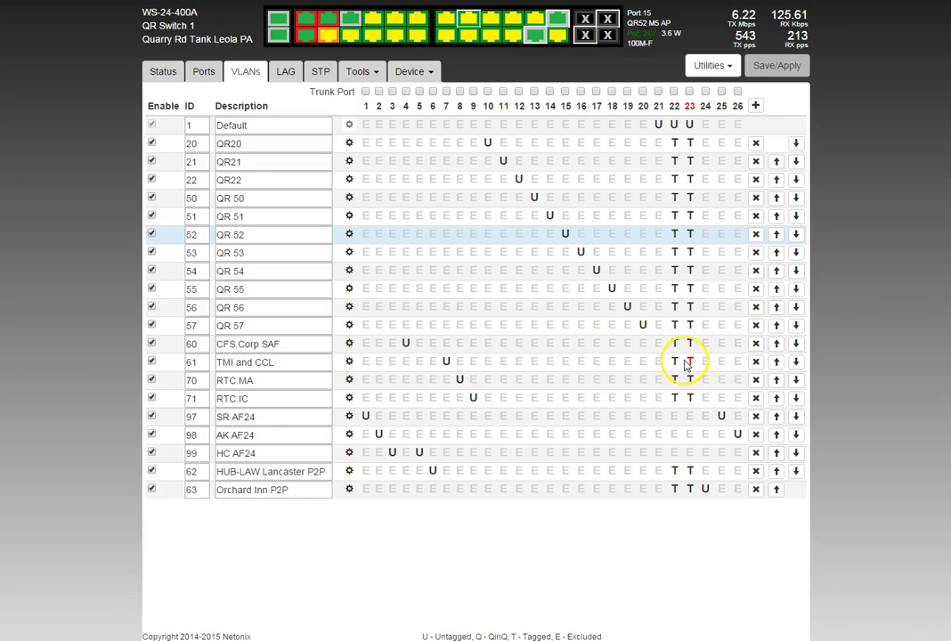